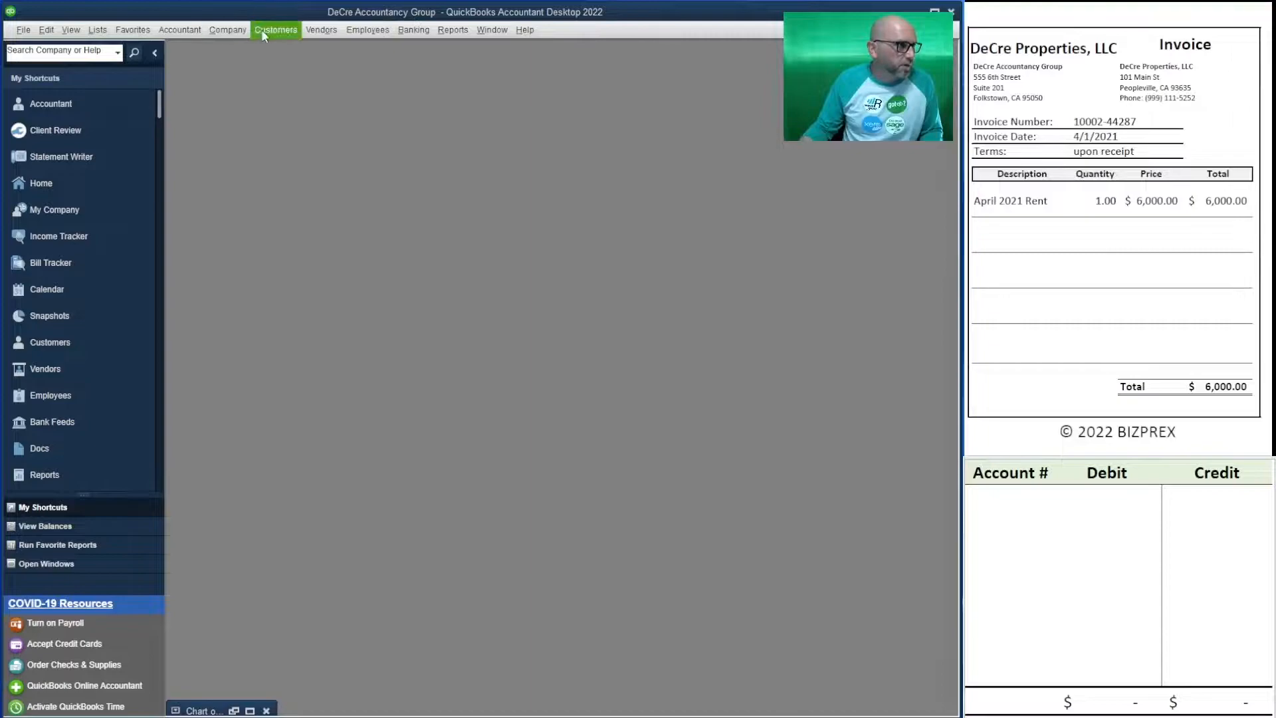
Start a new bill for vendor DeCre Properties, LLC dated 04/01/2021.
{"action": "left_click", "coordinate": [321, 29]}
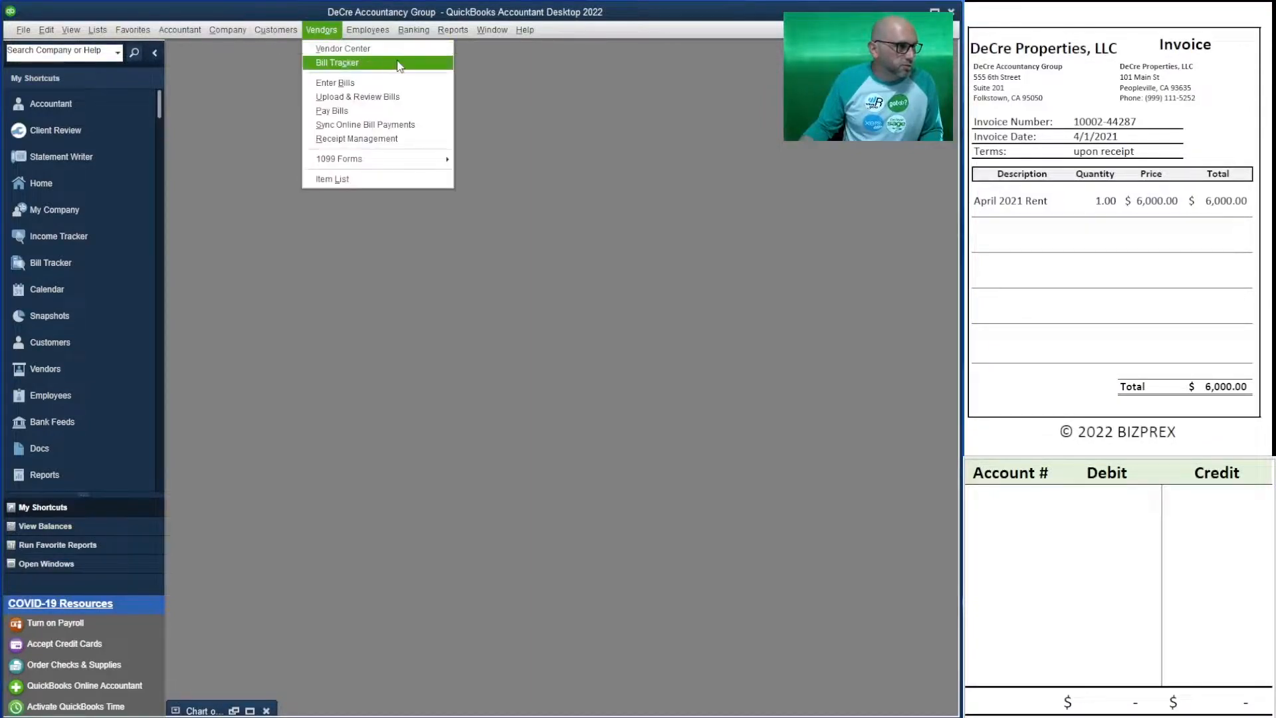
{"action": "left_click", "coordinate": [408, 85]}
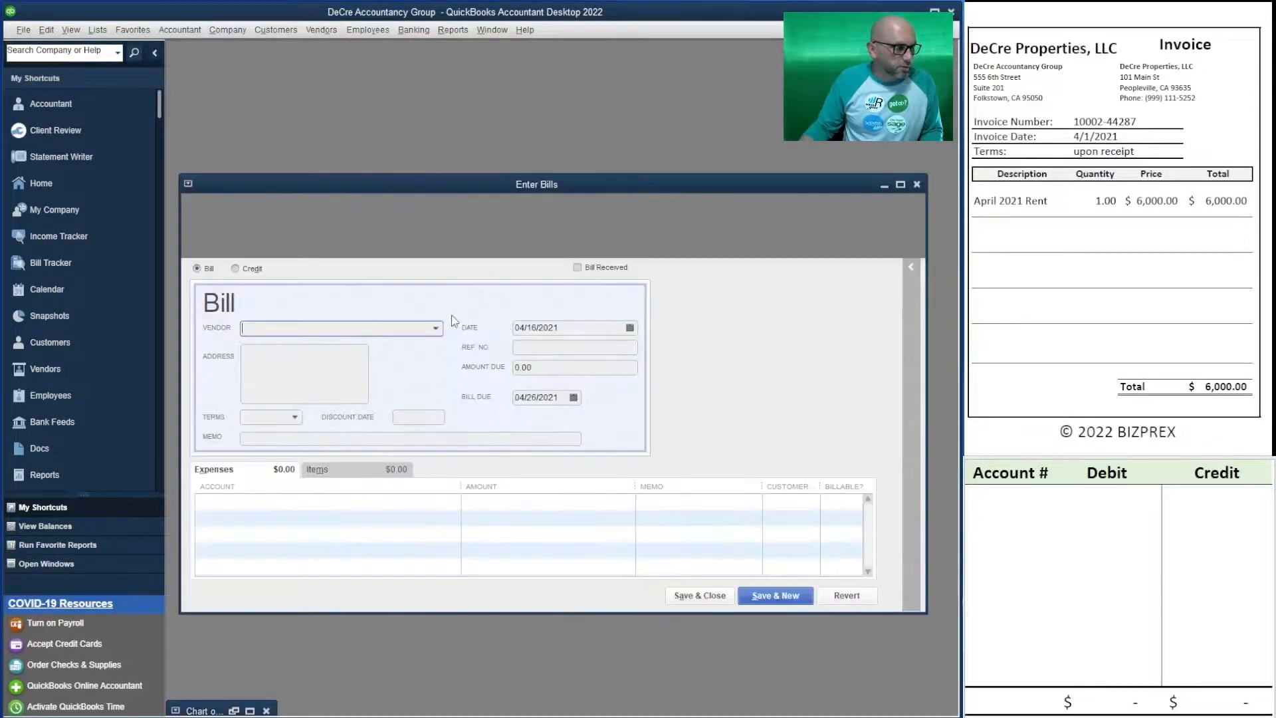
{"action": "type", "text": "d"}
{"action": "key", "text": "Tab"}
{"action": "type", "text": "4/1/2021"}
{"action": "key", "text": "Tab"}
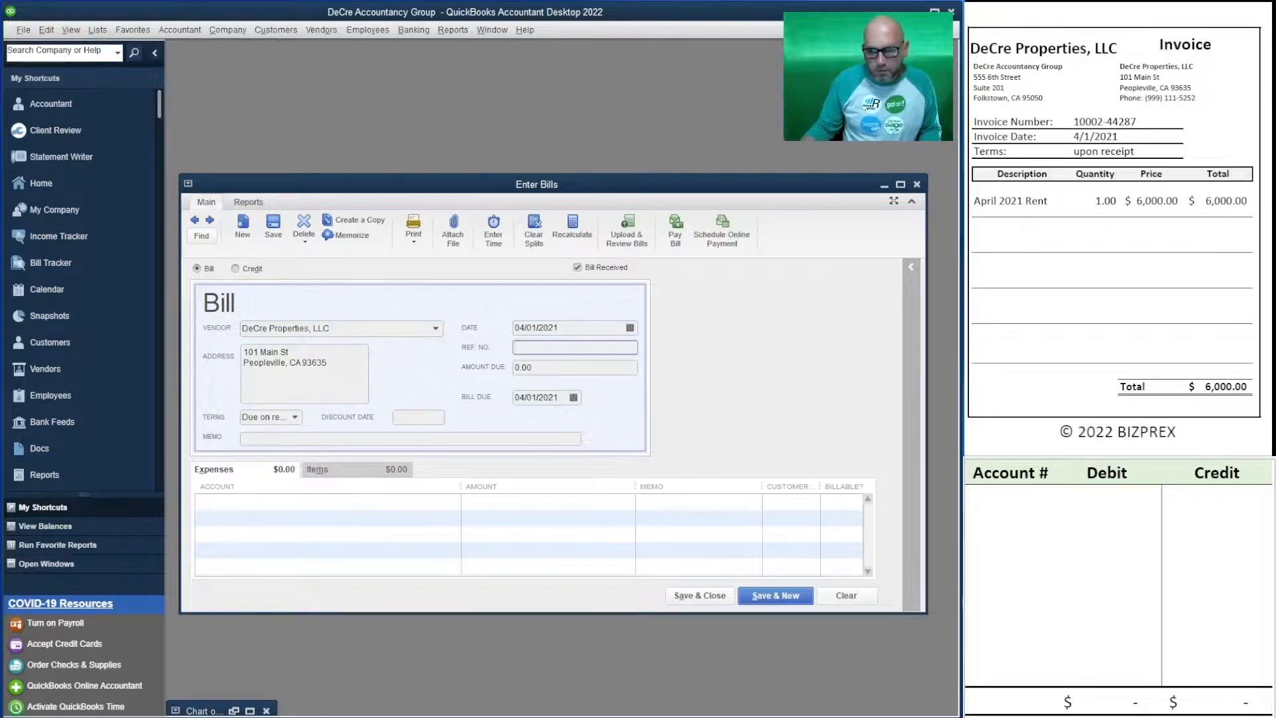
Copy the invoice number from the DeCre Properties invoice into the bill's reference number and set the amount due to 6,000.00.
{"action": "left_click", "coordinate": [1141, 122]}
{"action": "left_click_drag", "start_coordinate": [1141, 121], "coordinate": [1057, 122]}
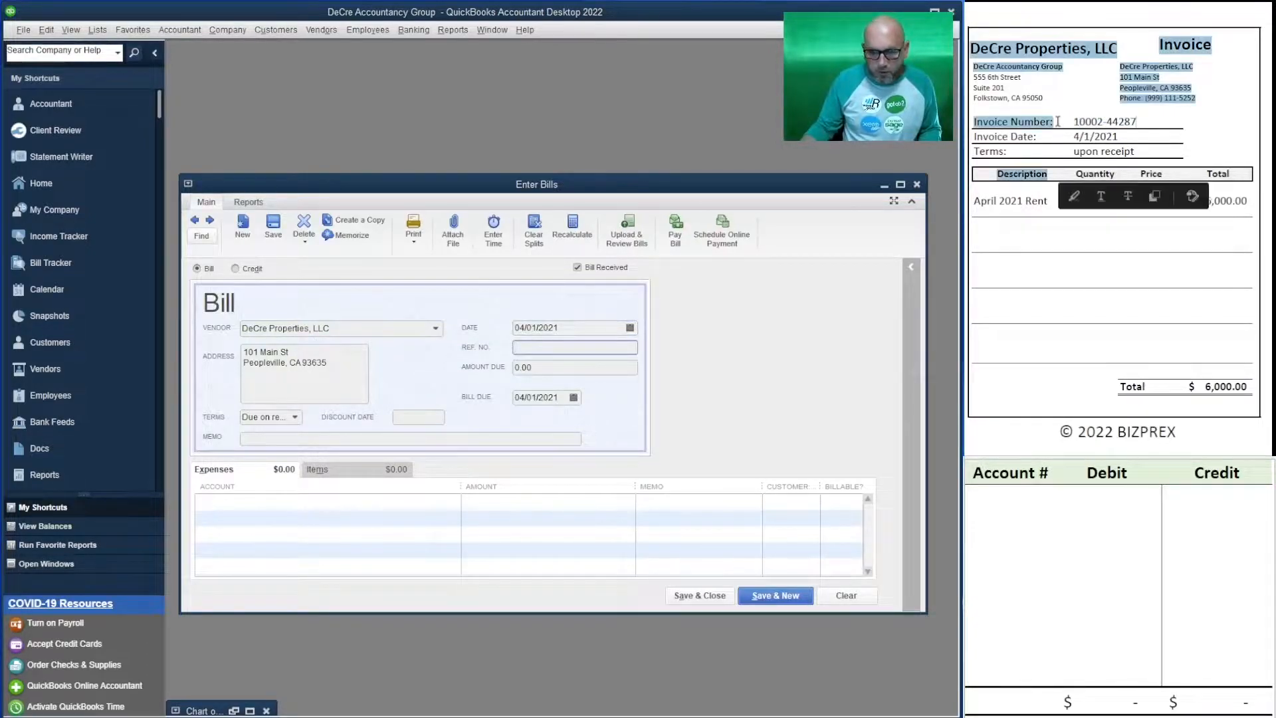
{"action": "left_click_drag", "start_coordinate": [1145, 121], "coordinate": [1065, 121]}
{"action": "key", "text": "ctrl+c"}
{"action": "left_click", "coordinate": [532, 347]}
{"action": "key", "text": "ctrl+v"}
{"action": "key", "text": "Tab"}
{"action": "type", "text": "6000"}
{"action": "key", "text": "Tab"}
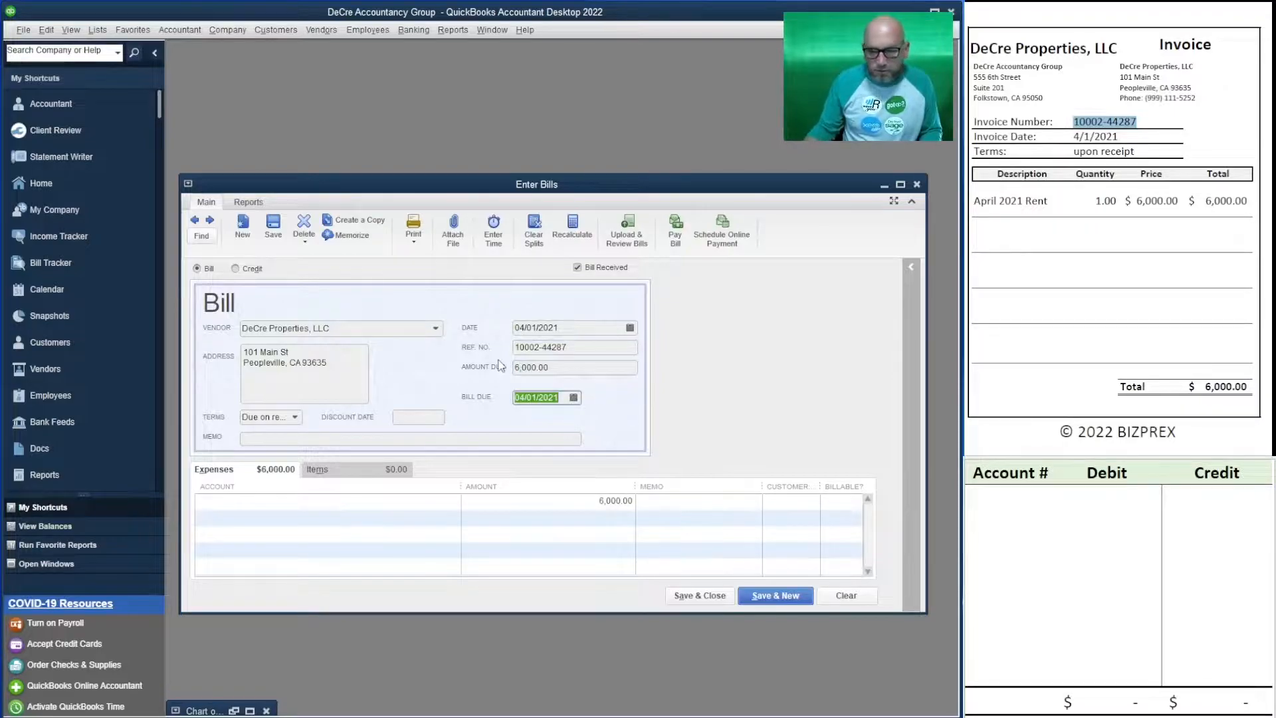
Put the invoice number in the bill's memo and assign the 6,000.00 expense line to 67100 Rent Expense.
{"action": "left_click", "coordinate": [309, 438]}
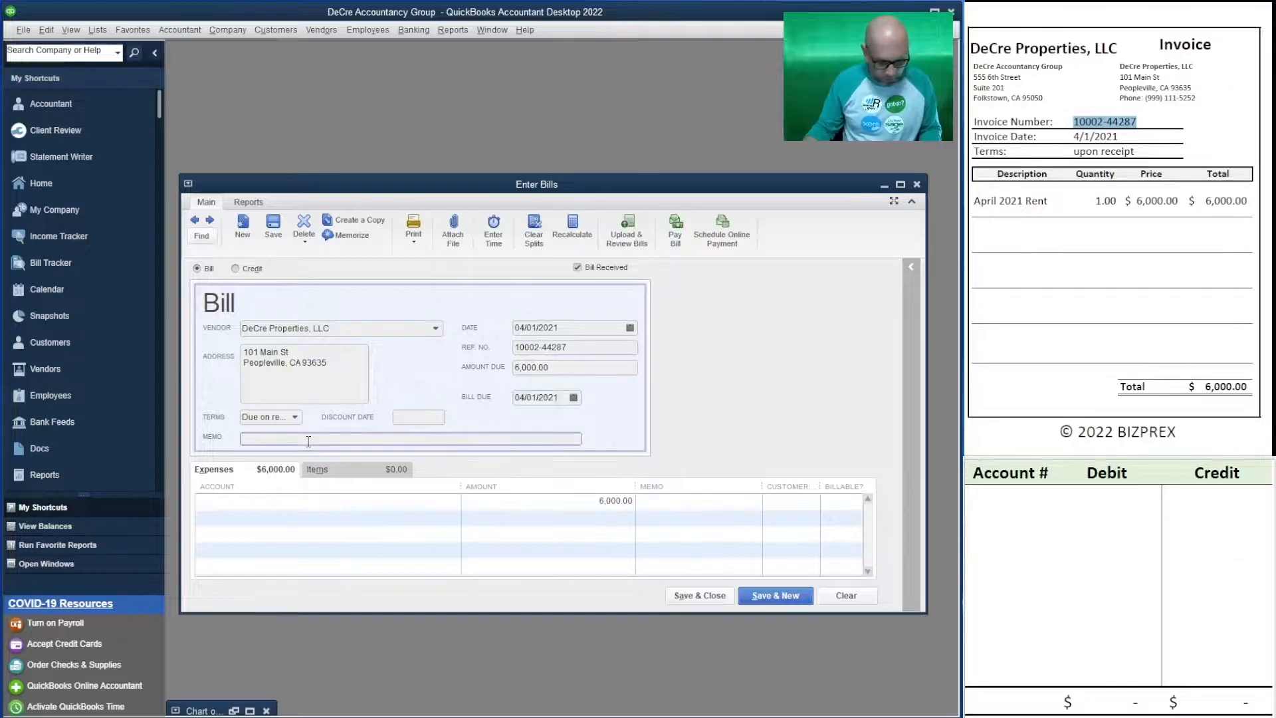
{"action": "left_click", "coordinate": [273, 500]}
{"action": "type", "text": "Rent Deposit"}
{"action": "key", "text": "Tab"}
{"action": "left_click_drag", "start_coordinate": [305, 501], "coordinate": [5, 480]}
{"action": "type", "text": "Re"}
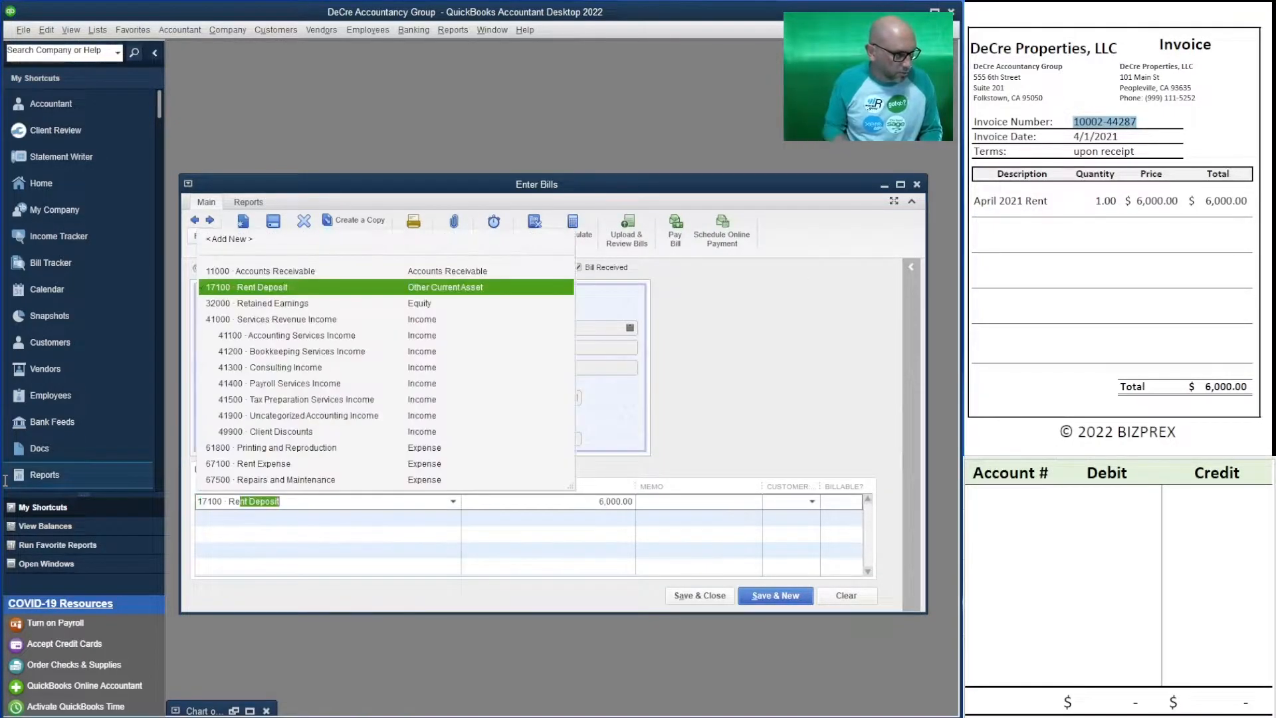
{"action": "type", "text": "nt"}
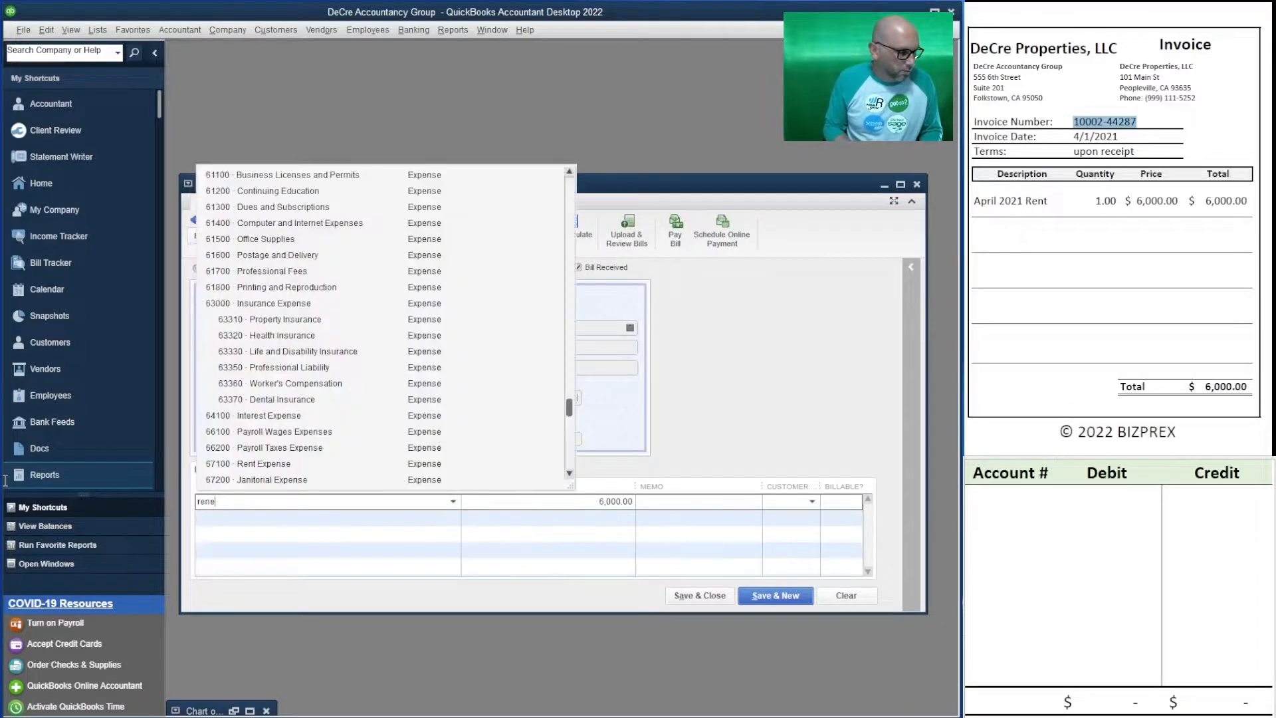
{"action": "key", "text": "Down"}
{"action": "key", "text": "Tab"}
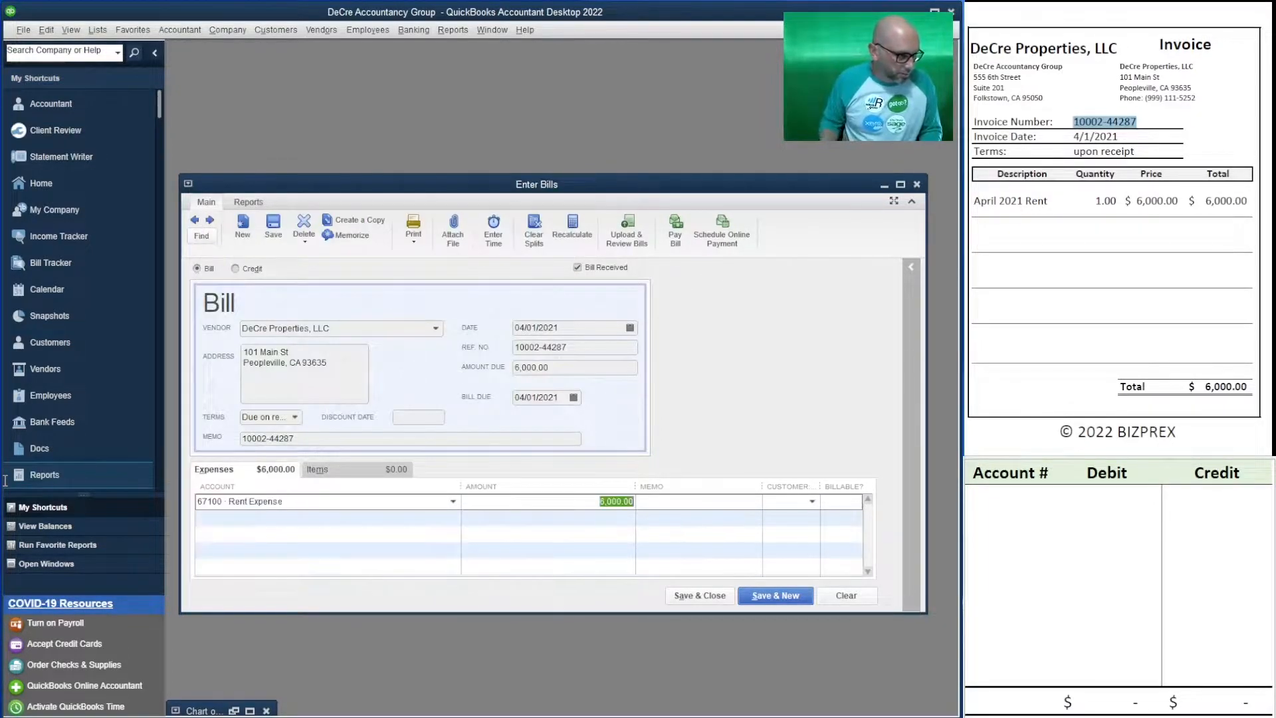
In the debit and credit spreadsheet, enter account 20000 in the first row with a 6,000 credit.
{"action": "left_click", "coordinate": [1061, 500]}
{"action": "left_click", "coordinate": [1019, 502]}
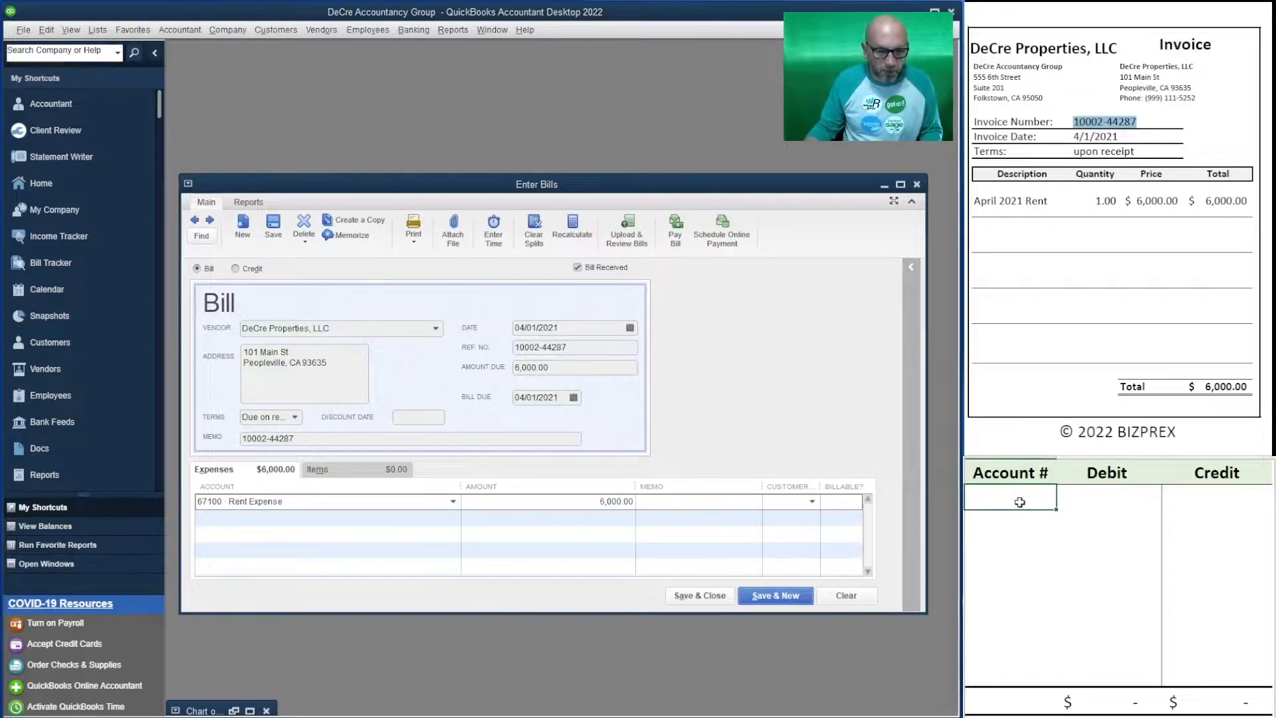
{"action": "type", "text": "20000"}
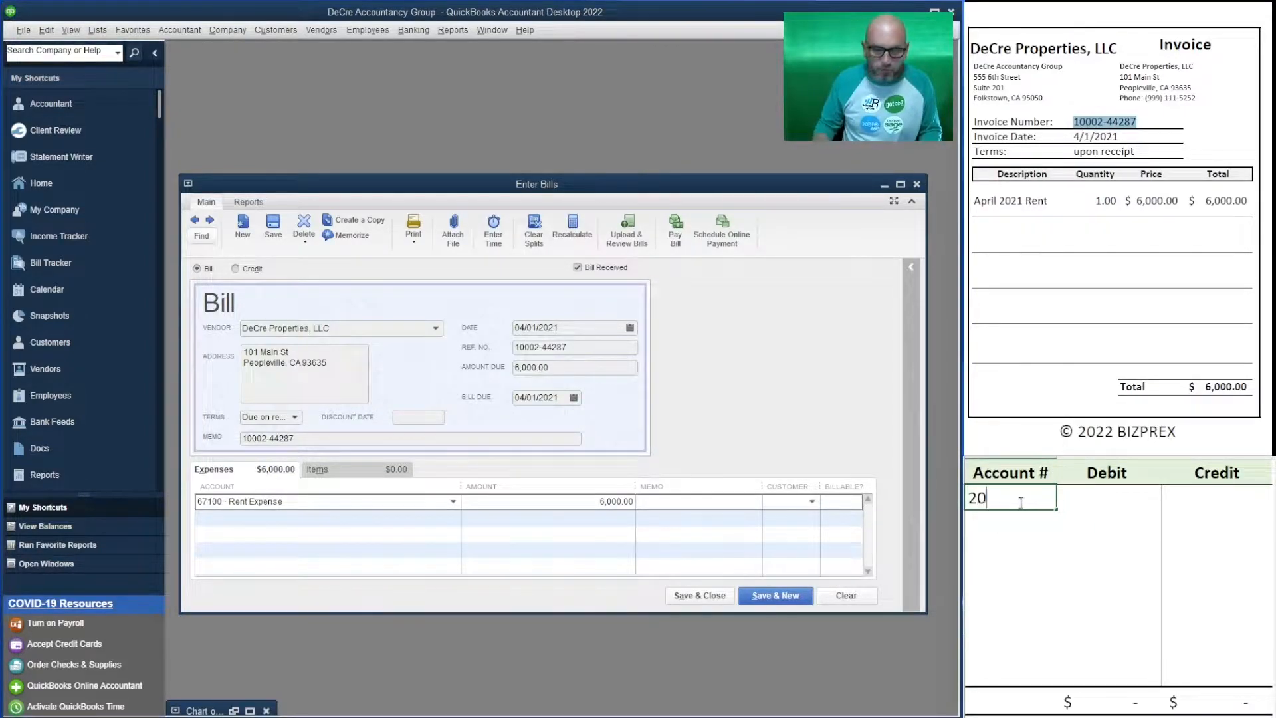
{"action": "key", "text": "Tab"}
{"action": "key", "text": "Tab"}
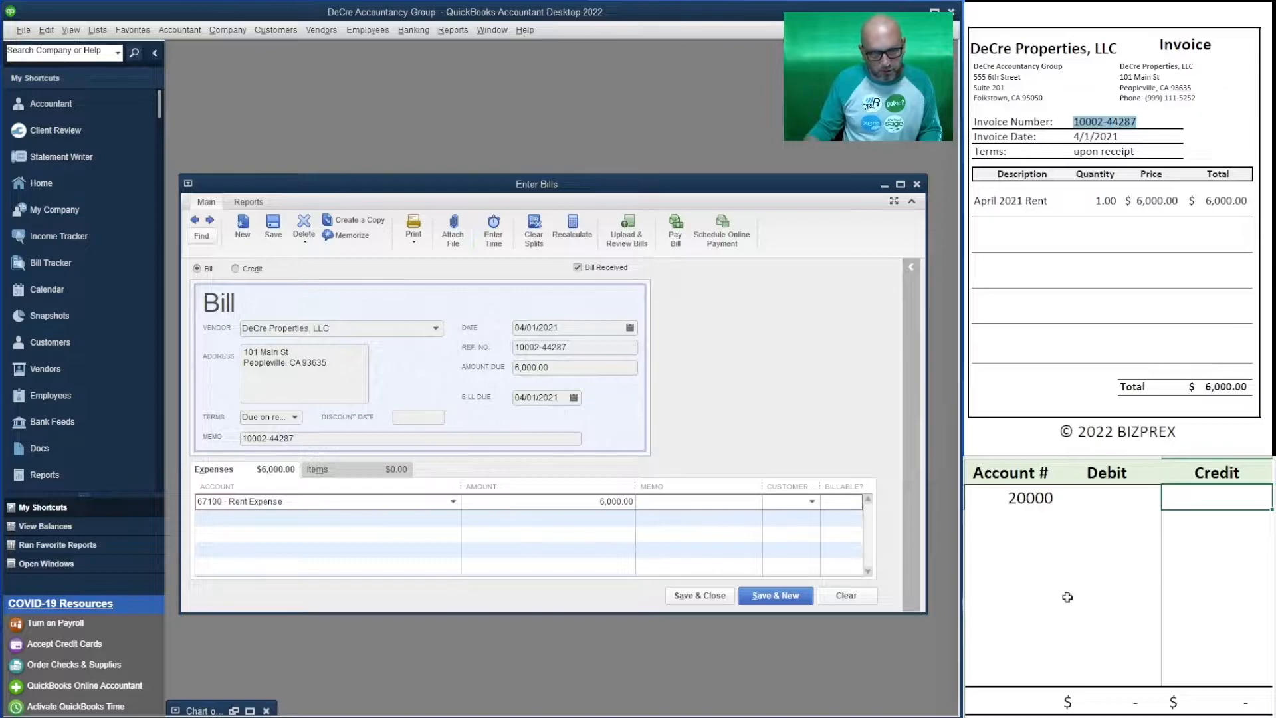
{"action": "type", "text": "6000"}
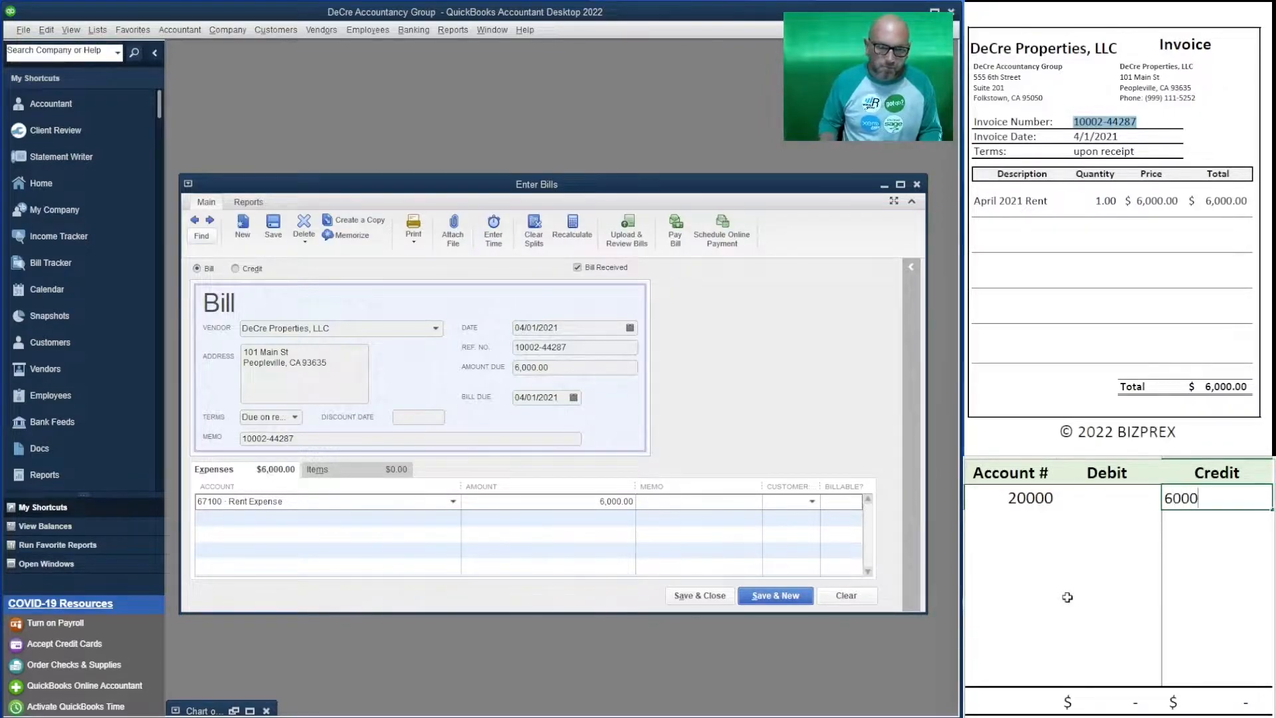
{"action": "key", "text": "Return"}
Enter account 67100 in the spreadsheet's second row with a 6,000 debit.
{"action": "key", "text": "Left"}
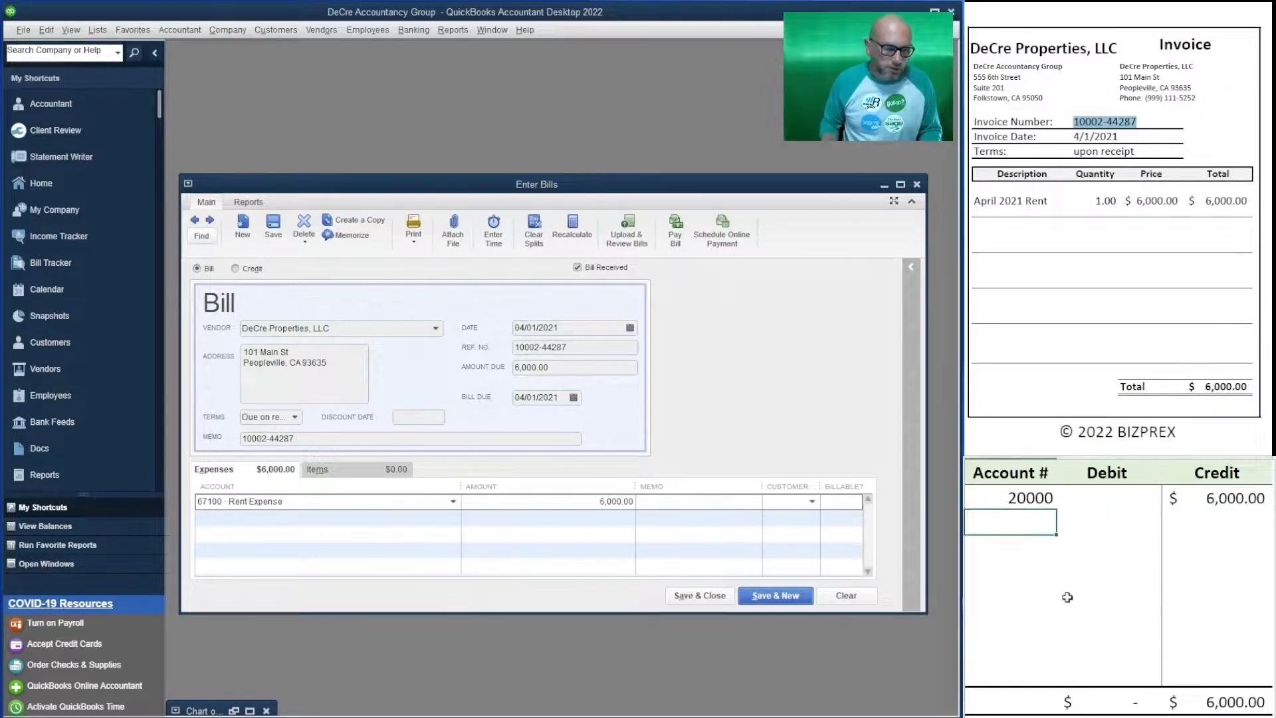
{"action": "type", "text": "67100"}
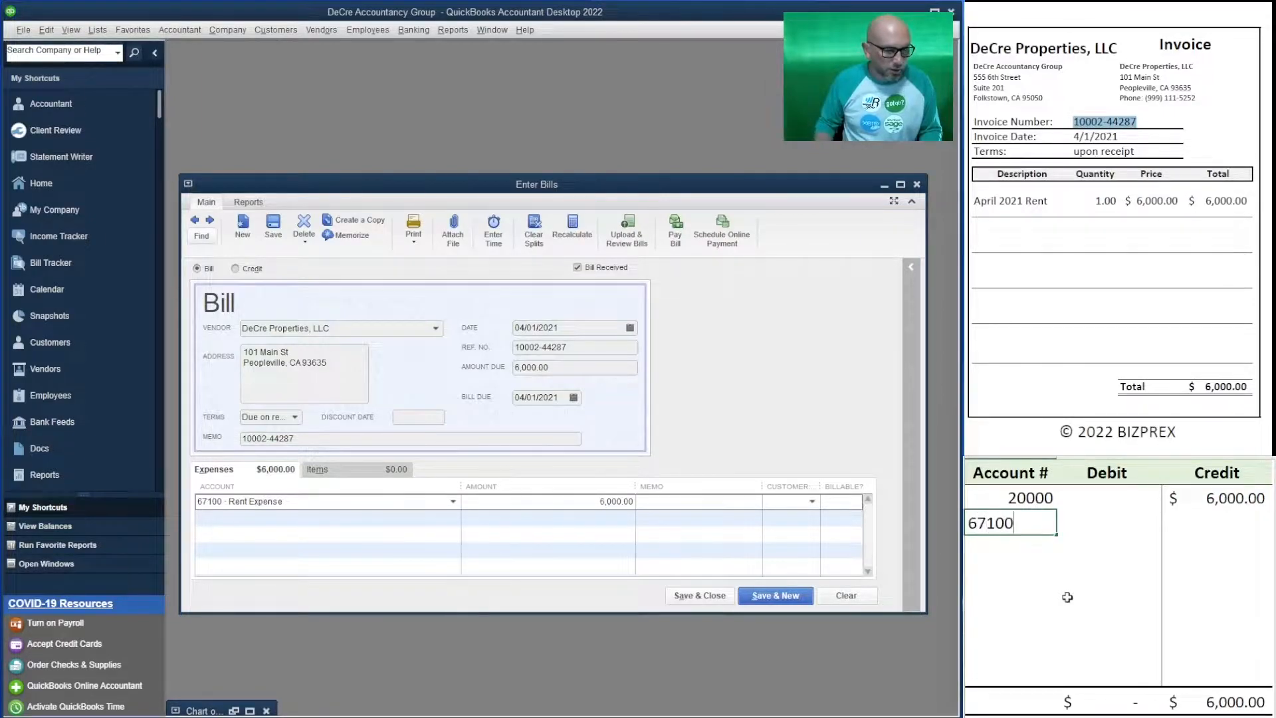
{"action": "key", "text": "Tab"}
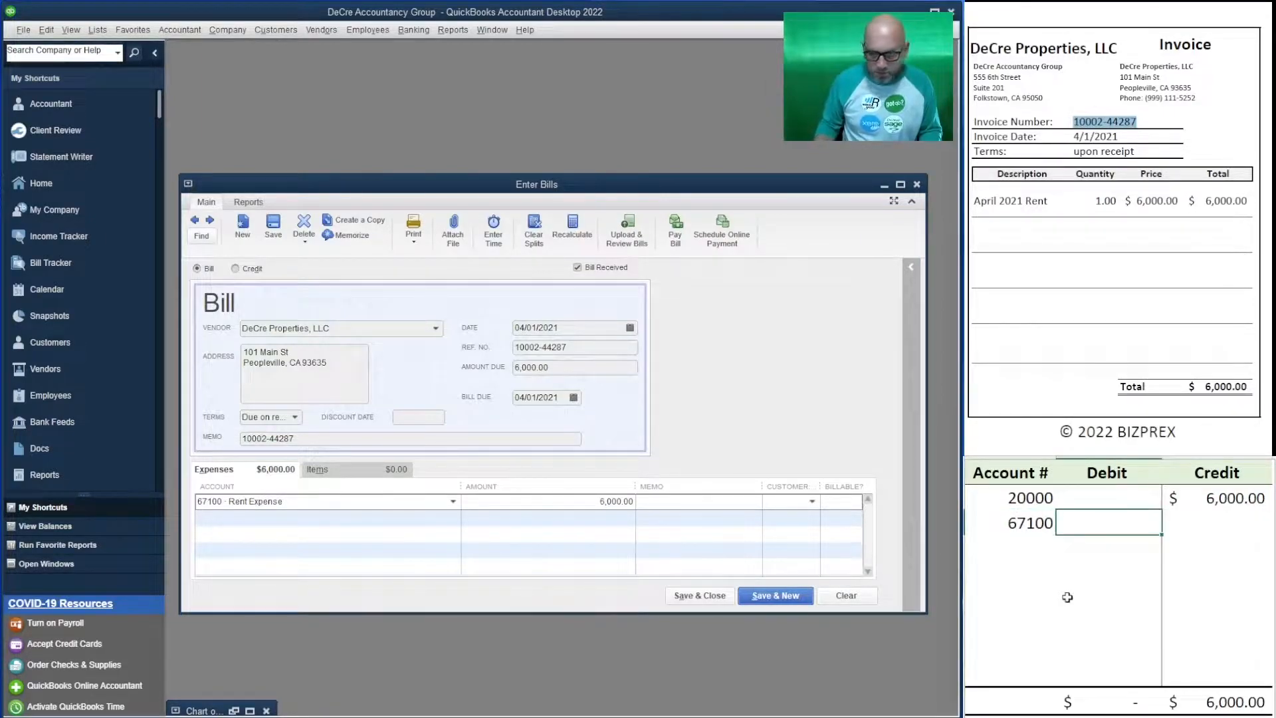
{"action": "type", "text": "6000"}
{"action": "key", "text": "Return"}
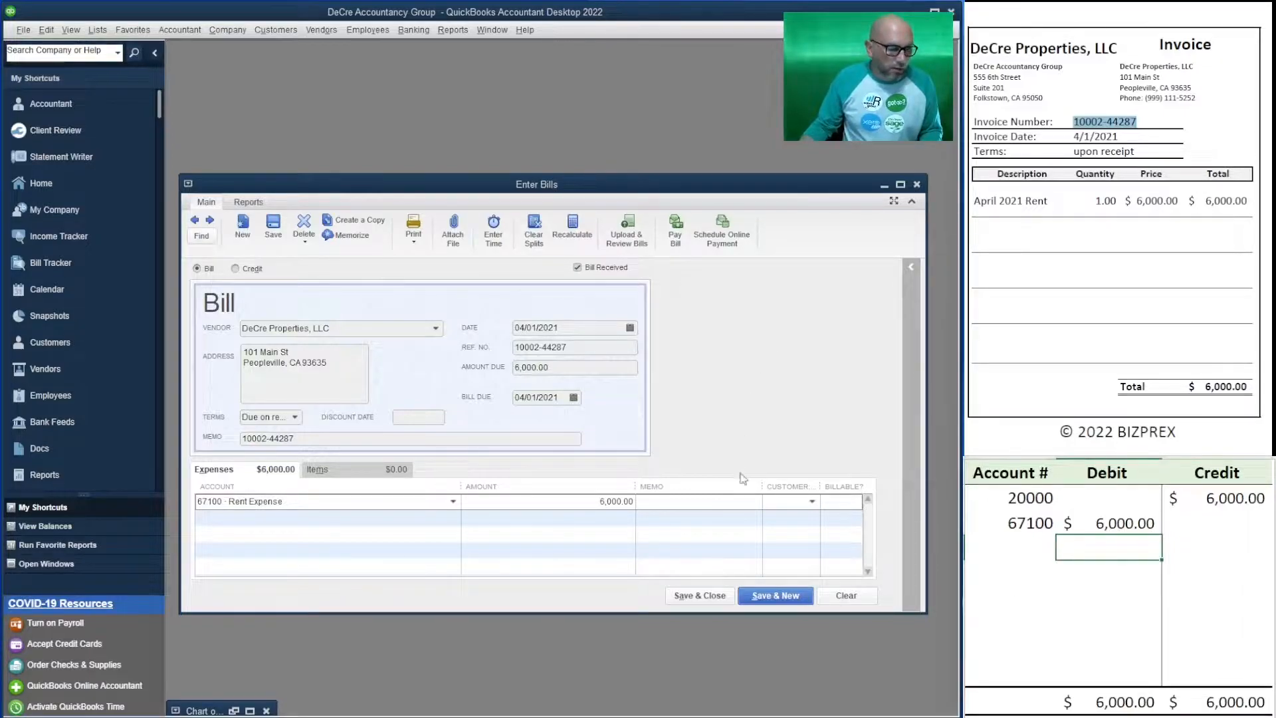
Save the rent bill in QuickBooks and start a new one for vendor TriCounty Utilities dated 04/02/2021.
{"action": "left_click", "coordinate": [775, 596]}
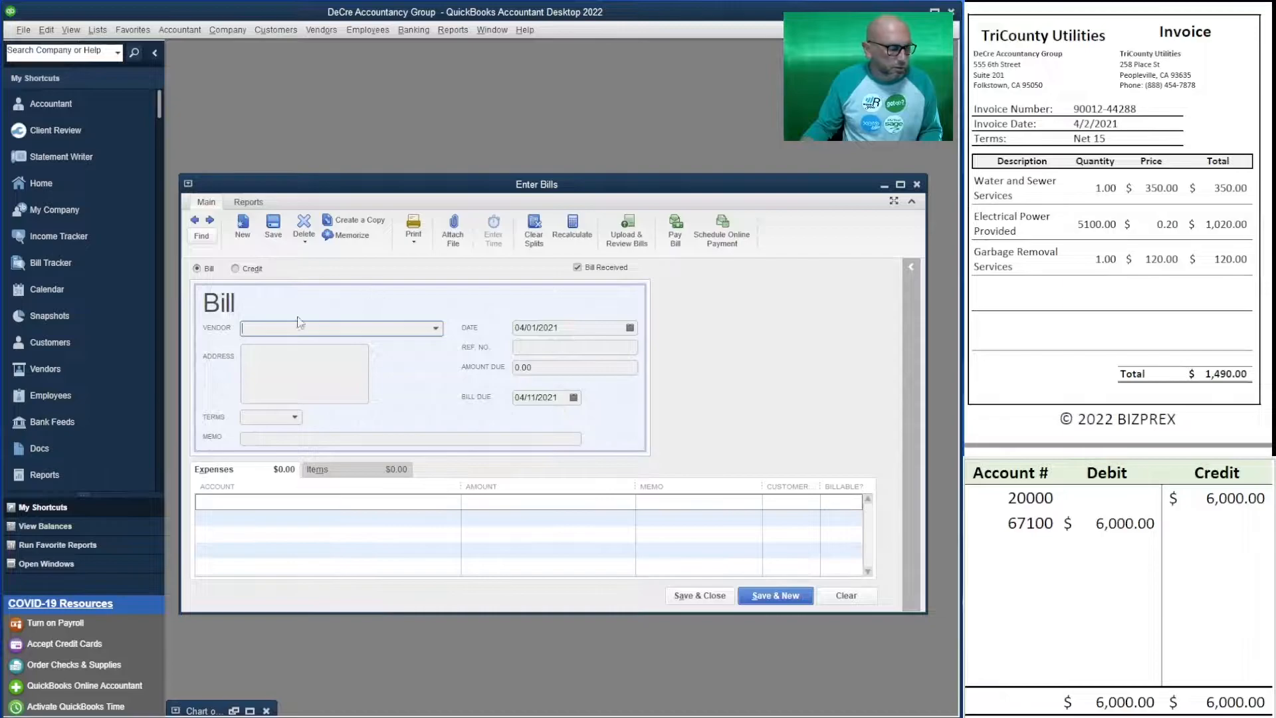
{"action": "type", "text": "Tri County Cable"}
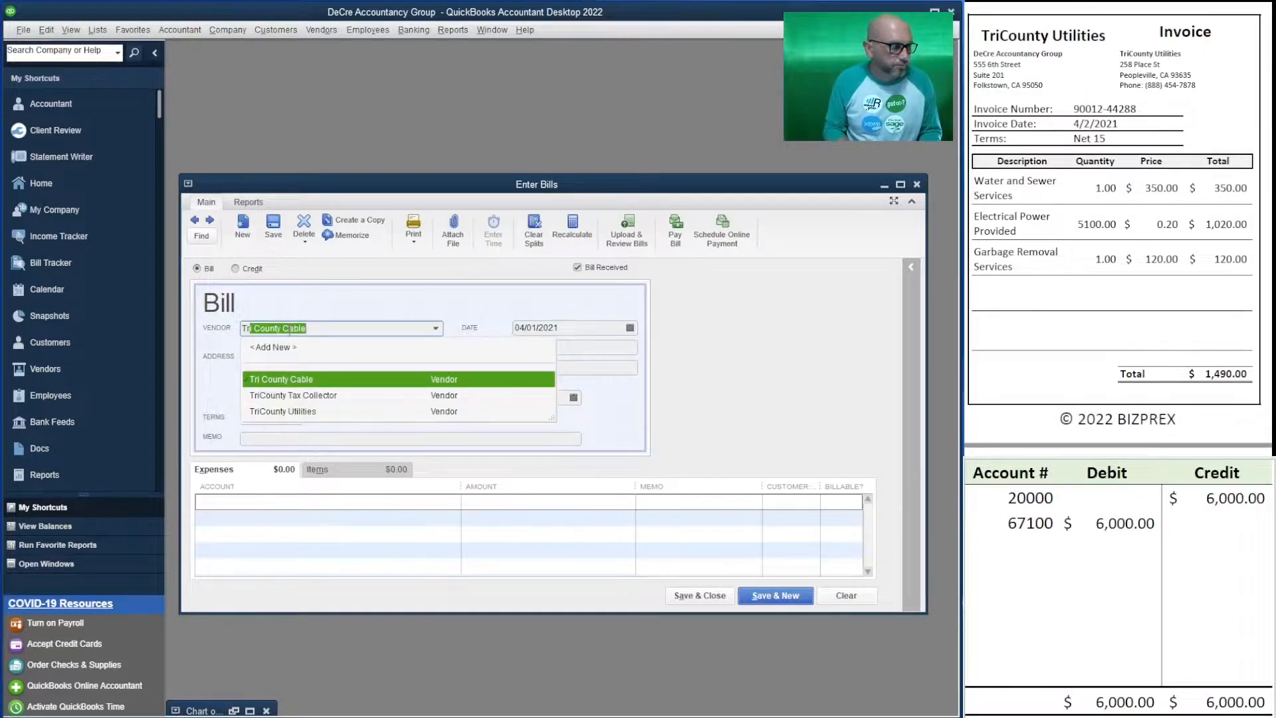
{"action": "key", "text": "Down"}
{"action": "key", "text": "Down"}
{"action": "key", "text": "Tab"}
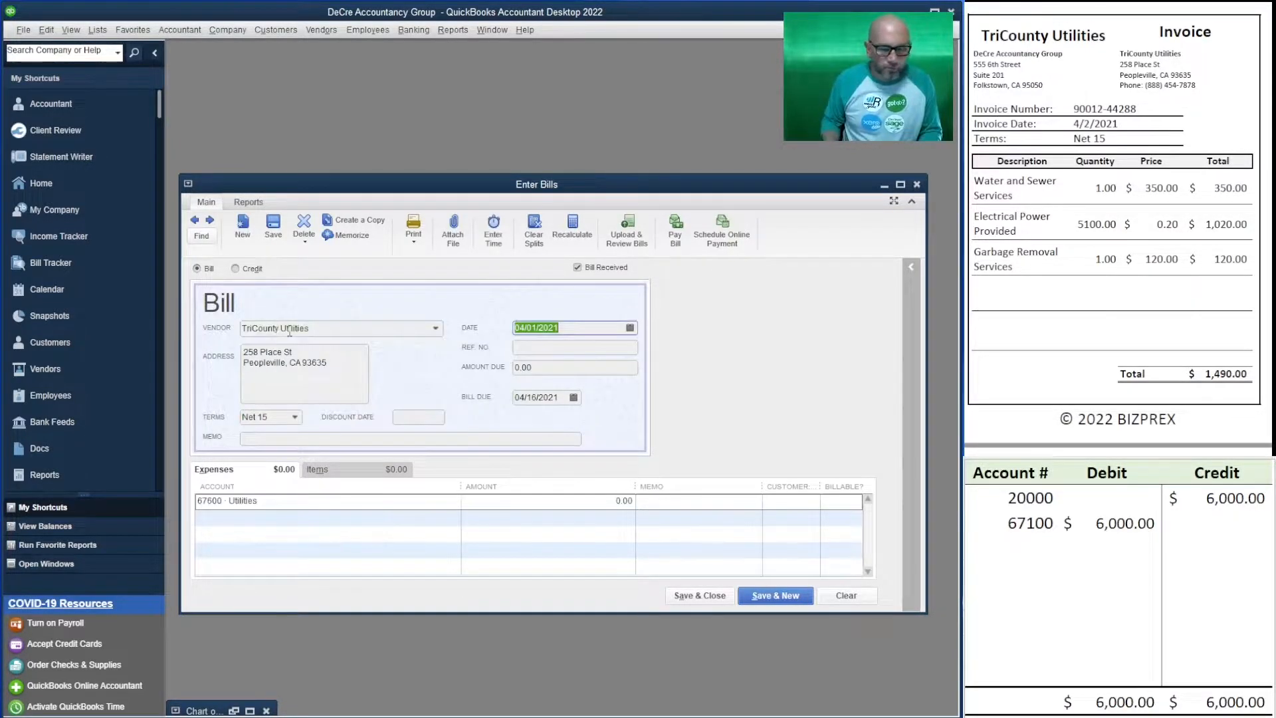
{"action": "type", "text": "4/02/2021"}
{"action": "key", "text": "Tab"}
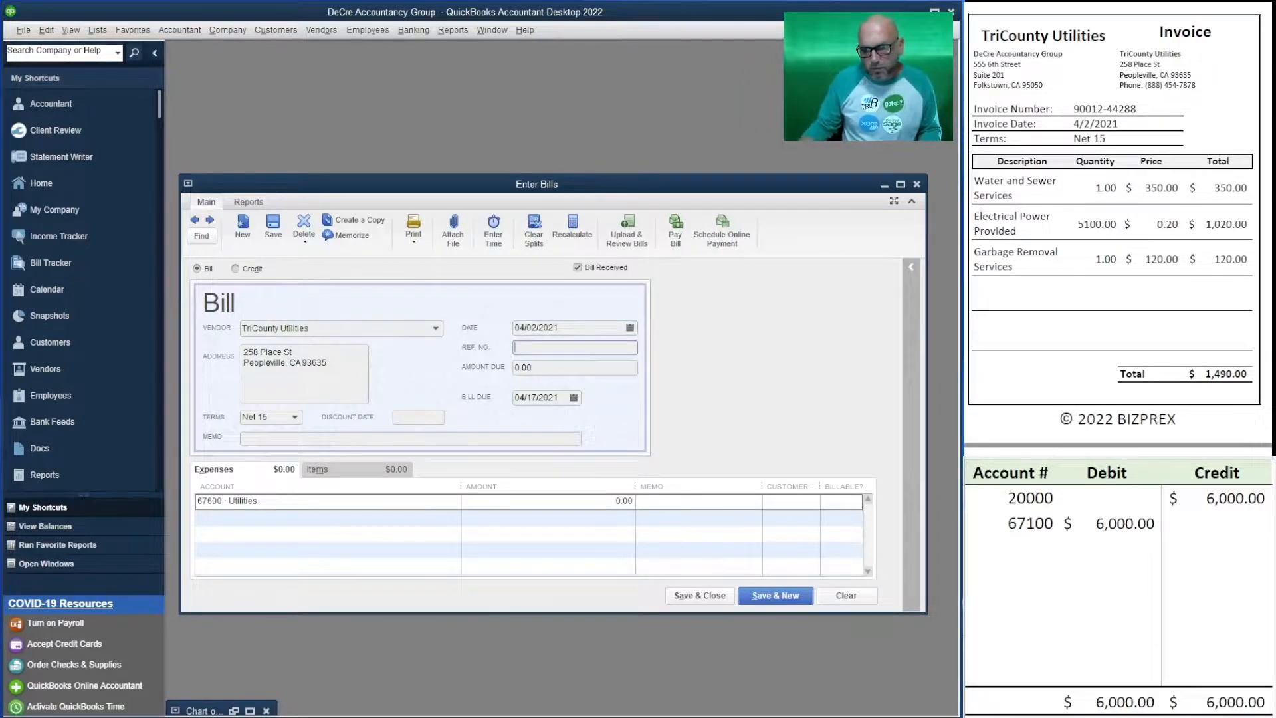
Copy the TriCounty invoice number into the bill's reference number and memo, and set the amount due to 1,490.00.
{"action": "left_click_drag", "start_coordinate": [1138, 109], "coordinate": [1067, 108]}
{"action": "left_click", "coordinate": [552, 349]}
{"action": "key", "text": "ctrl+v"}
{"action": "key", "text": "Tab"}
{"action": "type", "text": "1490"}
{"action": "key", "text": "Tab"}
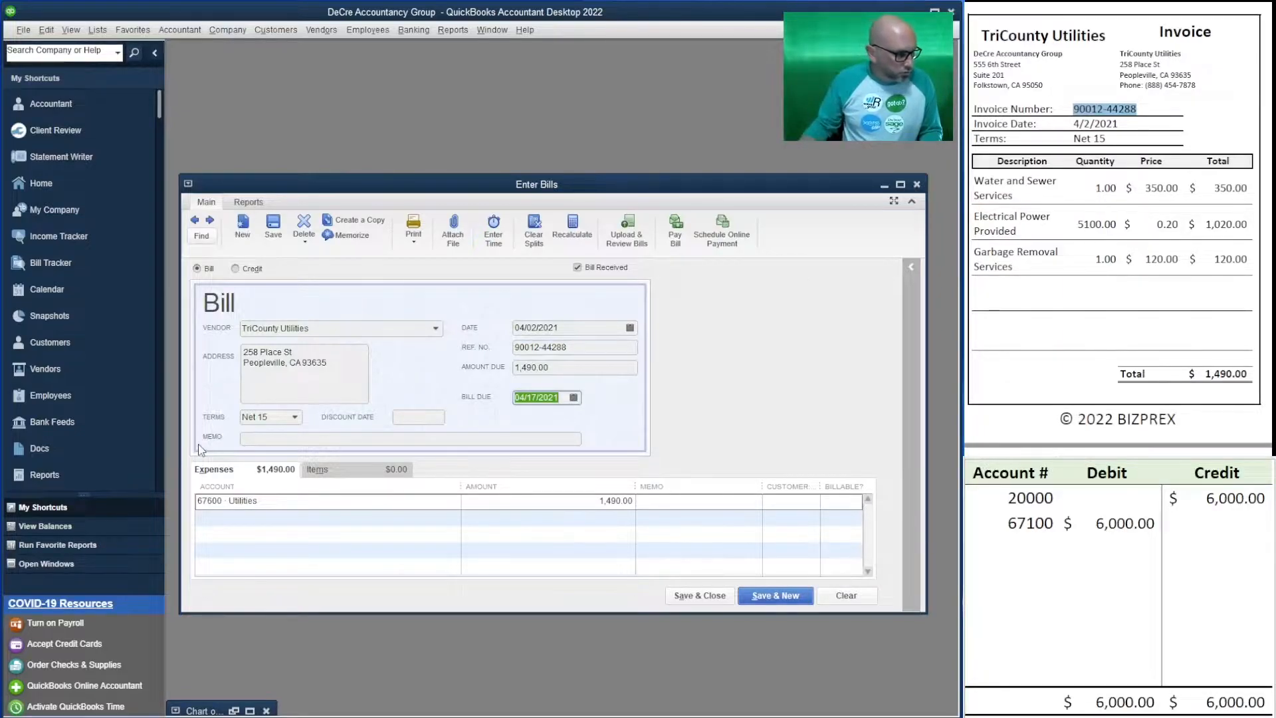
{"action": "left_click", "coordinate": [286, 439]}
{"action": "key", "text": "ctrl+v"}
Update the debit and credit spreadsheet to a 1,490 debit for account 67600 and a 1,490 credit for account 20000.
{"action": "left_click", "coordinate": [1043, 525]}
{"action": "type", "text": "67600"}
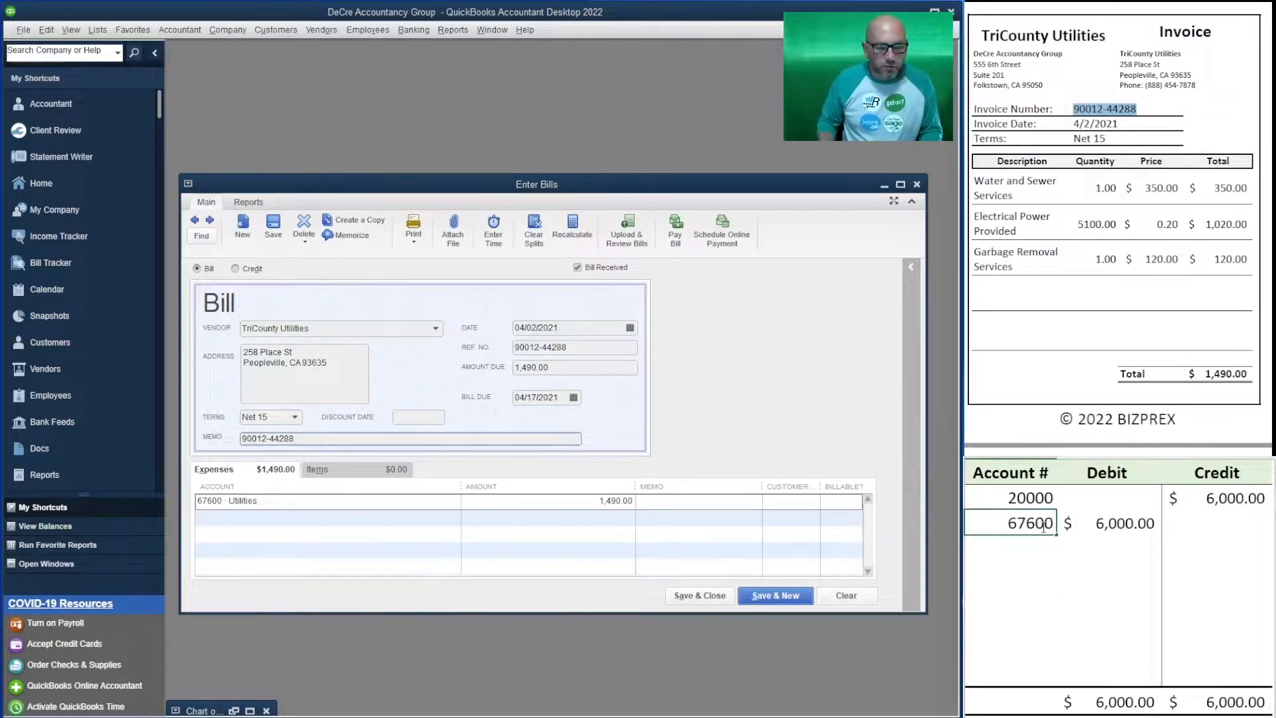
{"action": "key", "text": "Tab"}
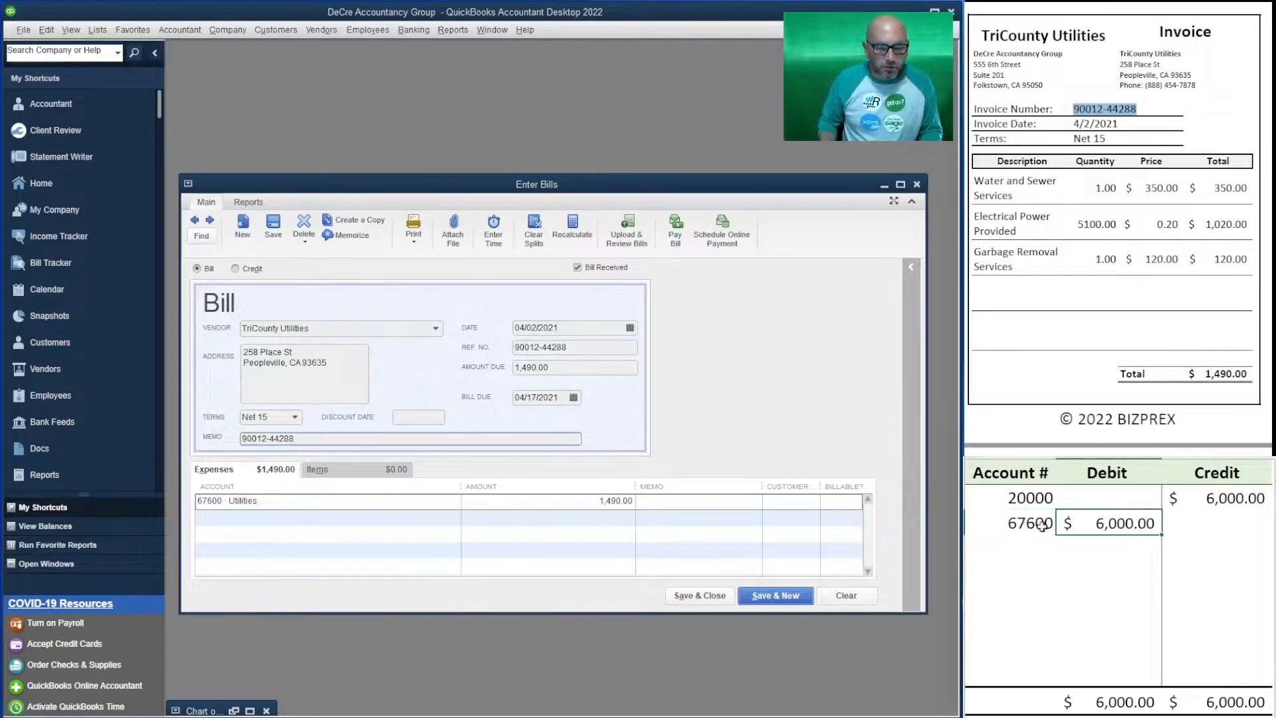
{"action": "type", "text": "1490"}
{"action": "key", "text": "Up"}
{"action": "key", "text": "Right"}
{"action": "type", "text": "1490"}
{"action": "key", "text": "Return"}
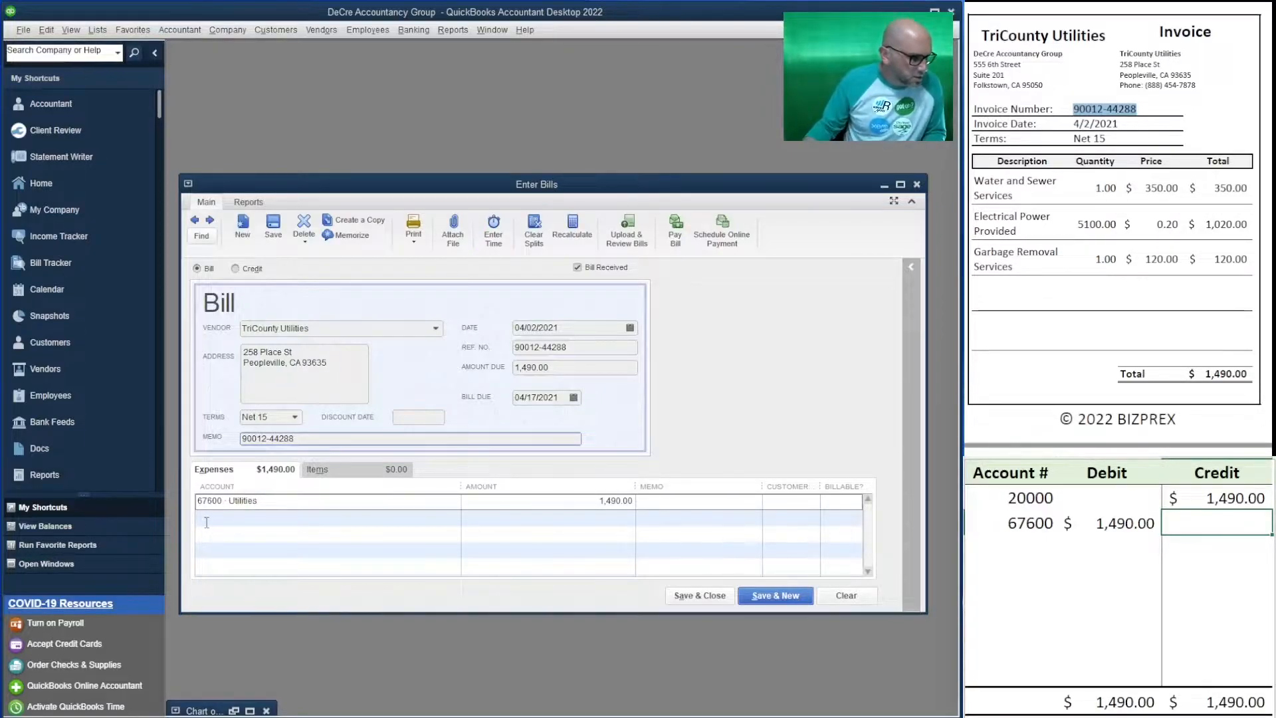
Save the utilities bill in QuickBooks and start a new one for vendor Keep IT Clean, Inc dated 04/03/2021.
{"action": "left_click", "coordinate": [781, 597]}
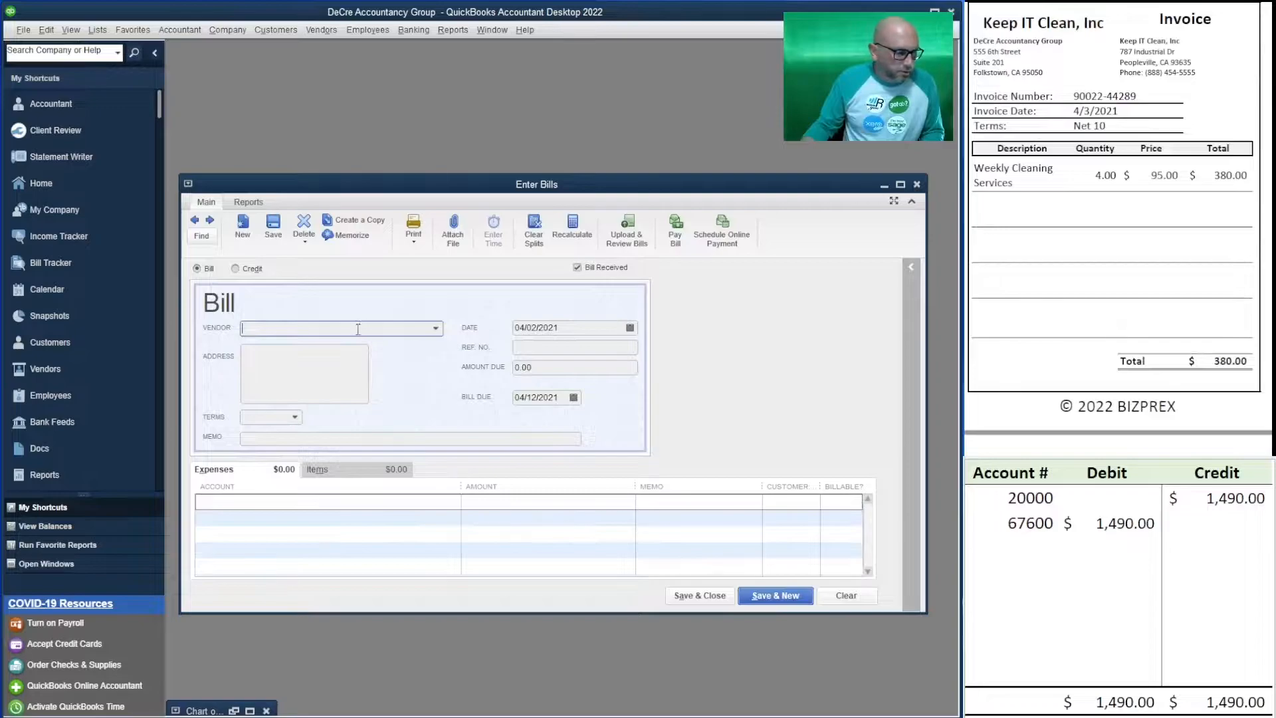
{"action": "type", "text": "Keep IT Clean, Inc"}
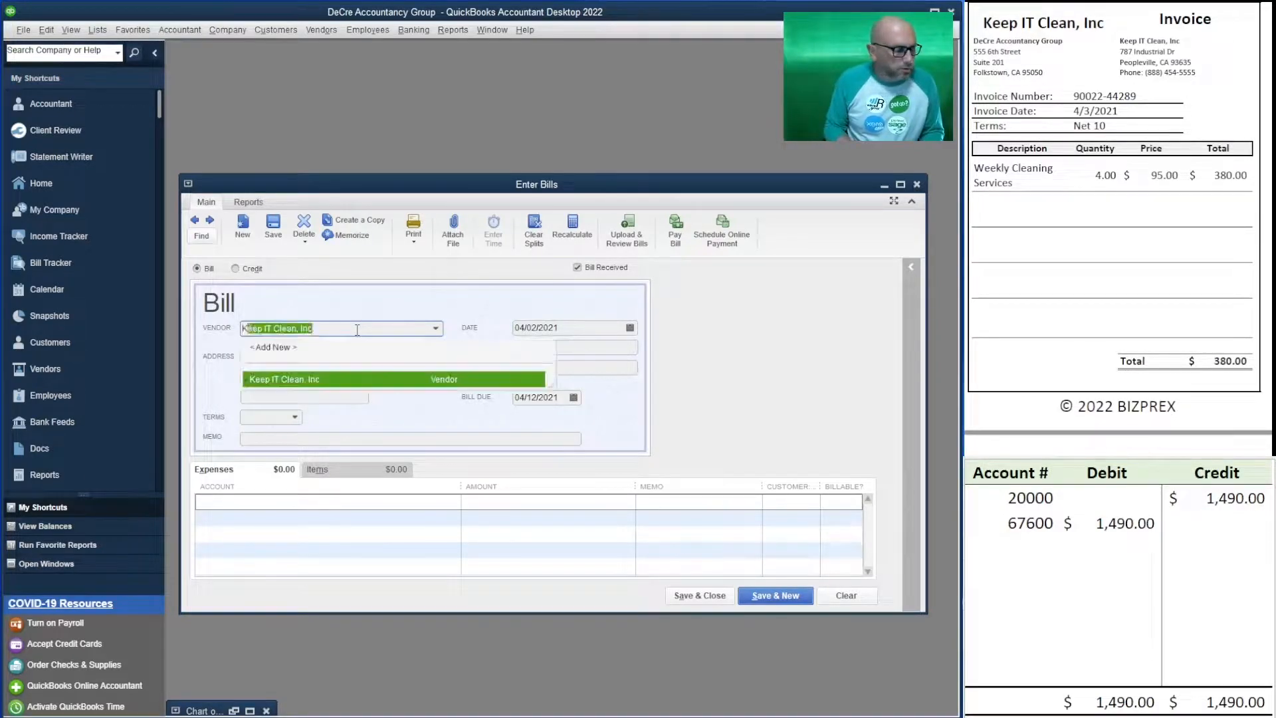
{"action": "key", "text": "Tab"}
{"action": "type", "text": "04/03/21"}
{"action": "key", "text": "Tab"}
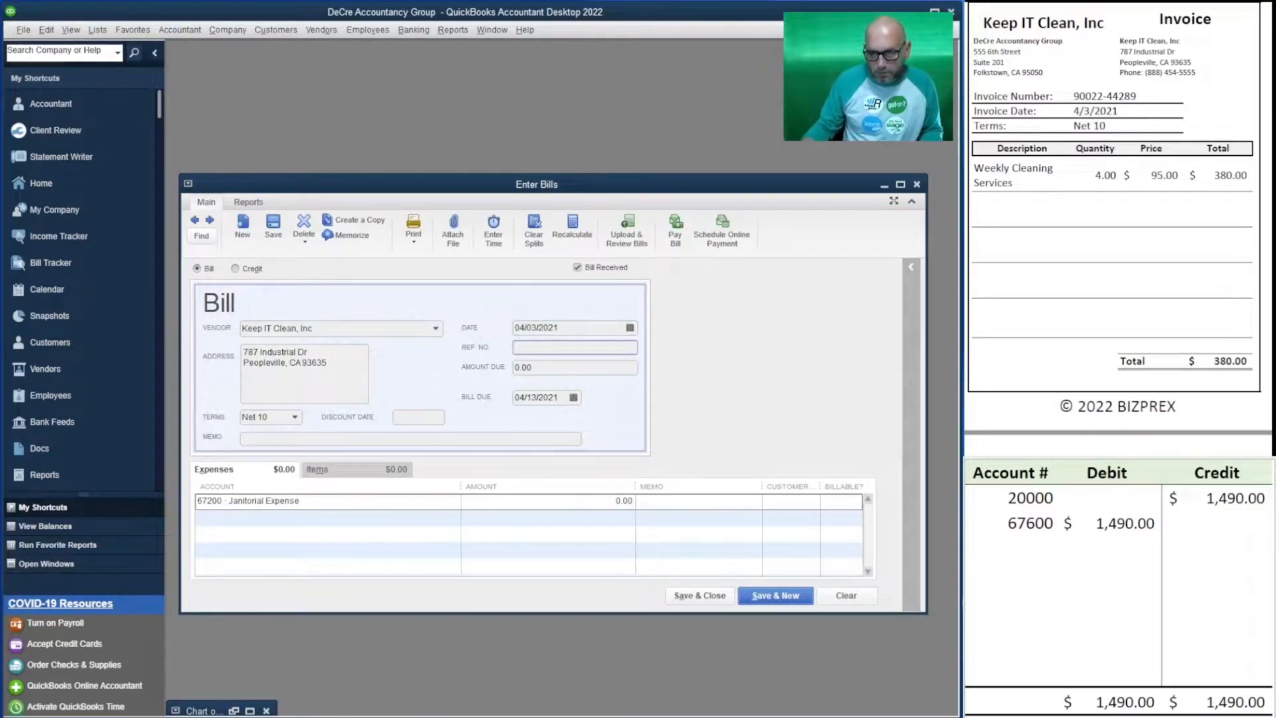
Copy the Keep IT Clean invoice number into the bill's reference number and memo, and set the amount due to 380.00.
{"action": "left_click_drag", "start_coordinate": [1138, 97], "coordinate": [1075, 97]}
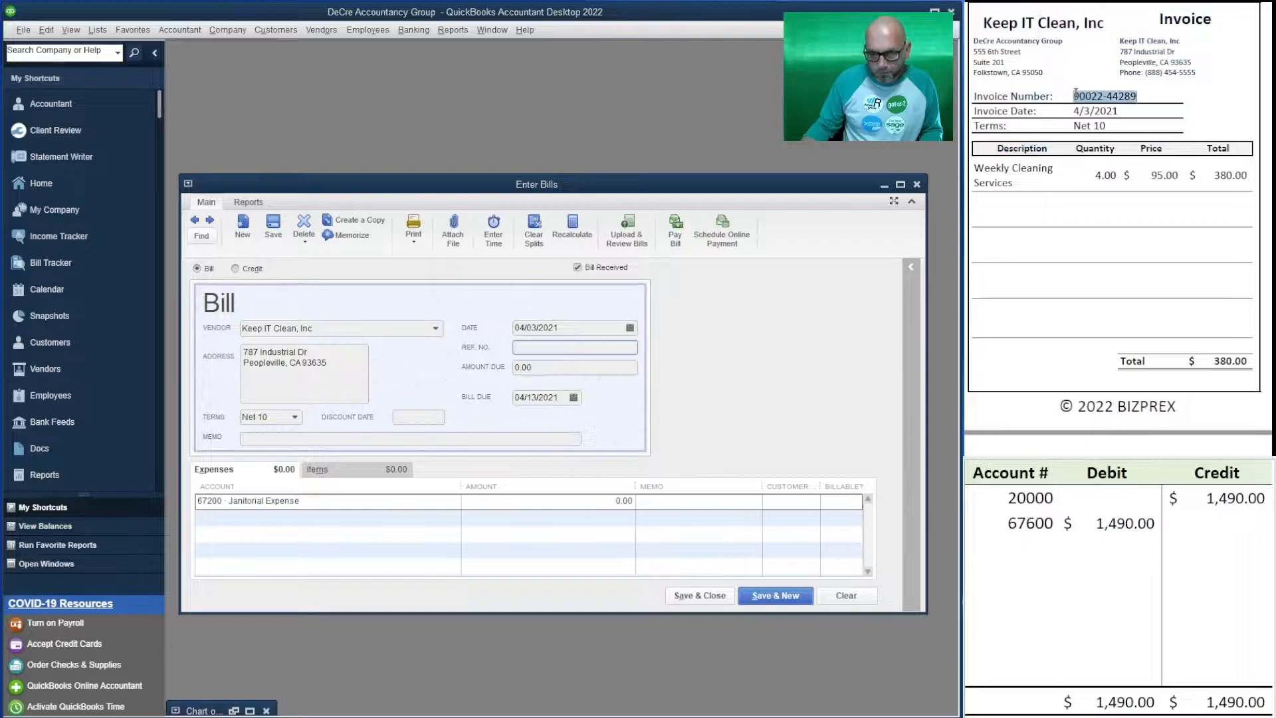
{"action": "key", "text": "ctrl+c"}
{"action": "left_click", "coordinate": [530, 347]}
{"action": "key", "text": "ctrl+v"}
{"action": "key", "text": "Tab"}
{"action": "type", "text": "380"}
{"action": "key", "text": "Tab"}
{"action": "left_click", "coordinate": [288, 439]}
{"action": "key", "text": "ctrl+v"}
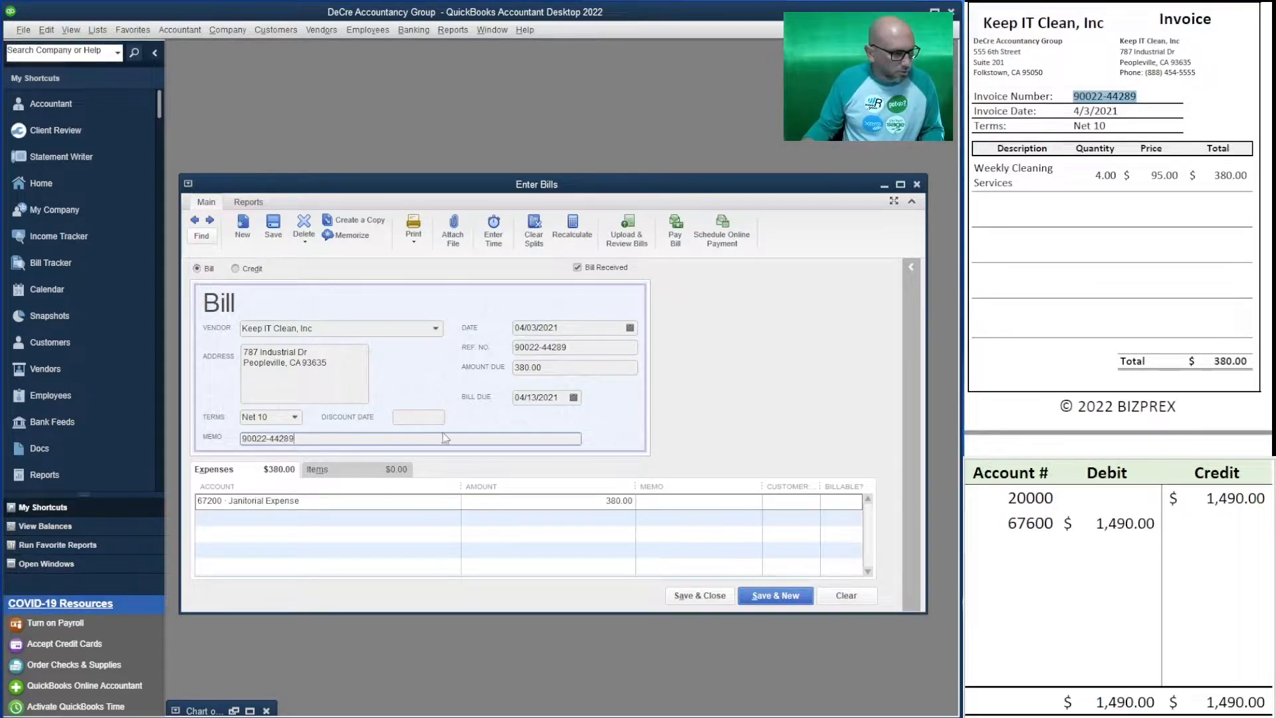
Update the spreadsheet to a 380 debit for account 67200 and a 380 credit for account 20000, and save the cleaning bill in QuickBooks.
{"action": "left_click", "coordinate": [1001, 530]}
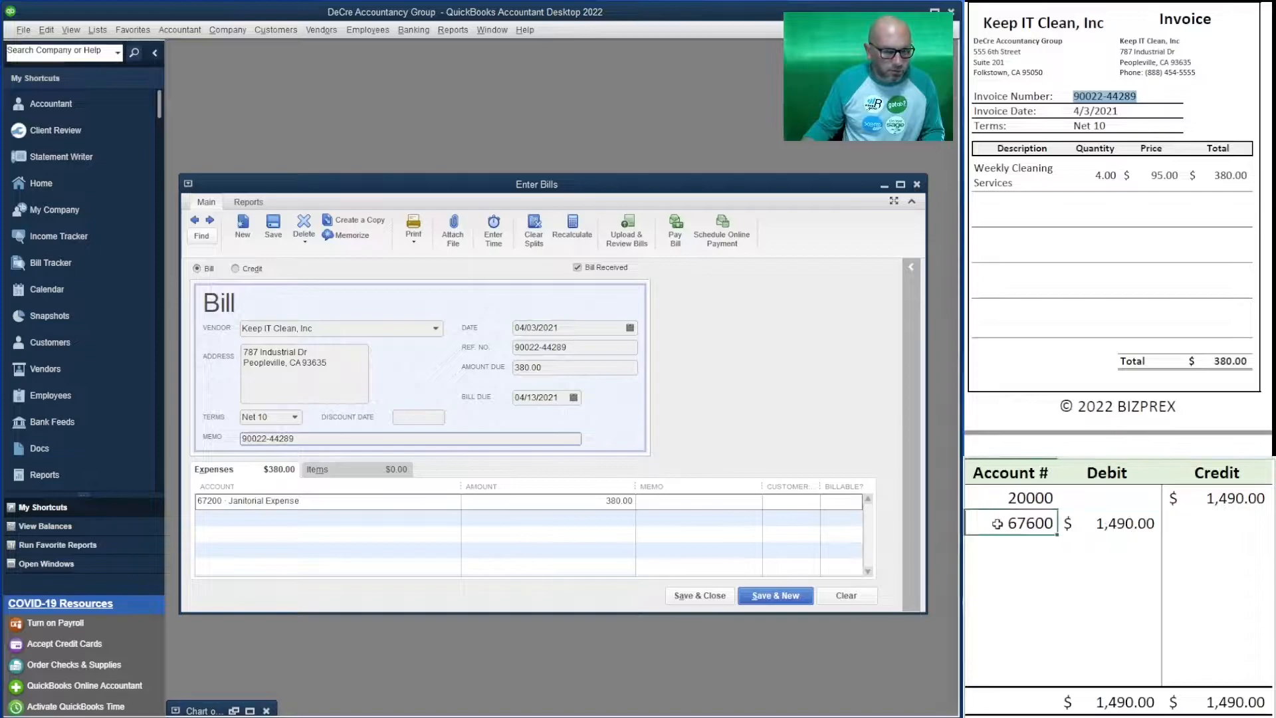
{"action": "type", "text": "67200"}
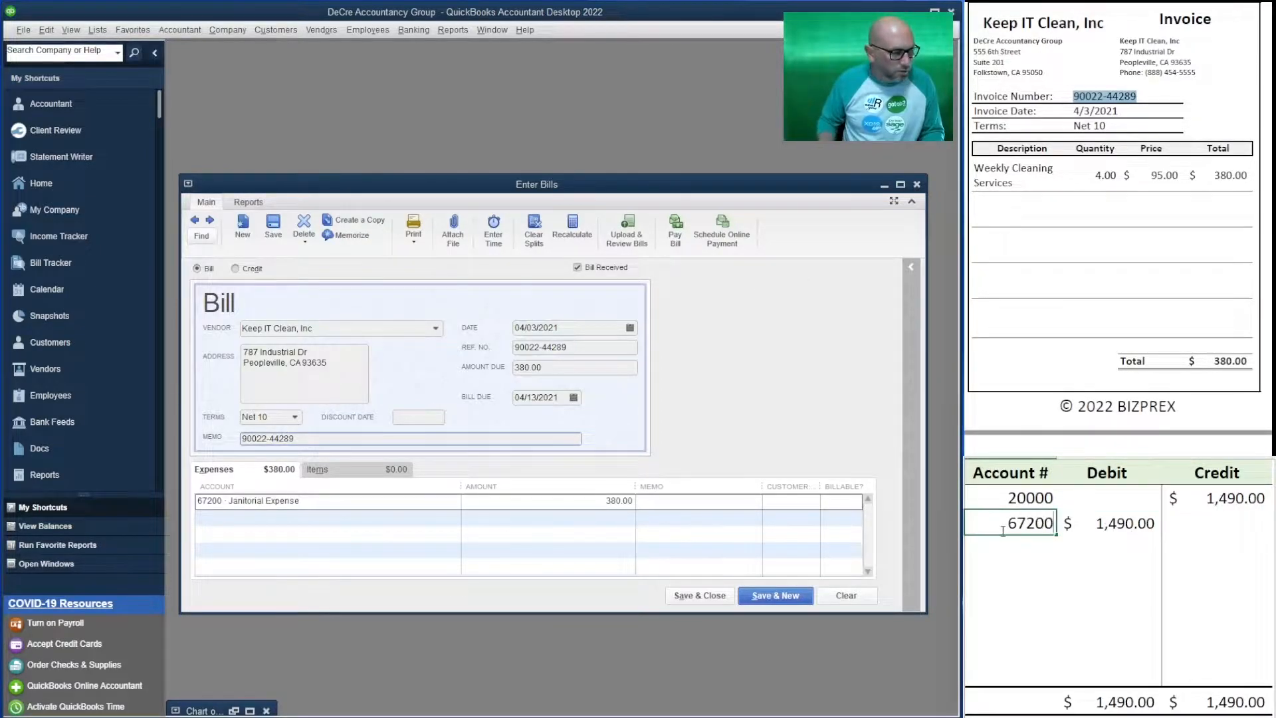
{"action": "key", "text": "Tab"}
{"action": "type", "text": "380"}
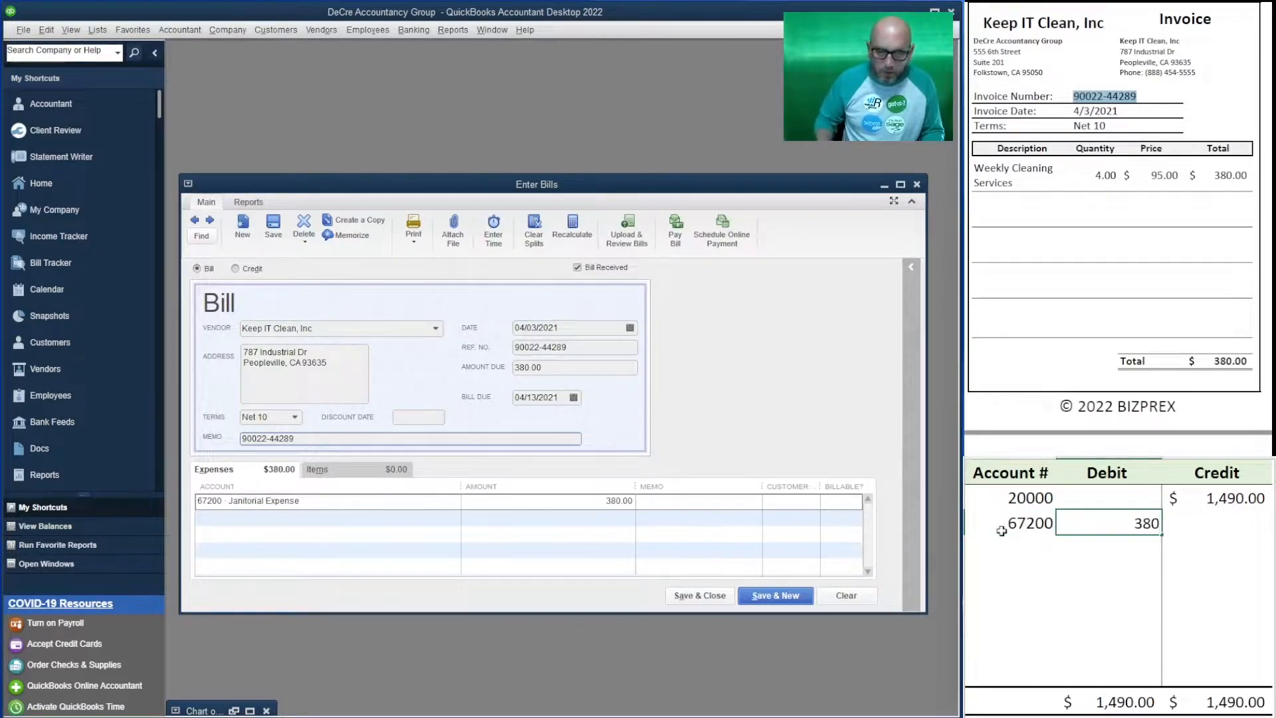
{"action": "key", "text": "Tab"}
{"action": "key", "text": "Up"}
{"action": "type", "text": "380"}
{"action": "key", "text": "Return"}
{"action": "key", "text": "Left"}
{"action": "left_click", "coordinate": [1113, 572]}
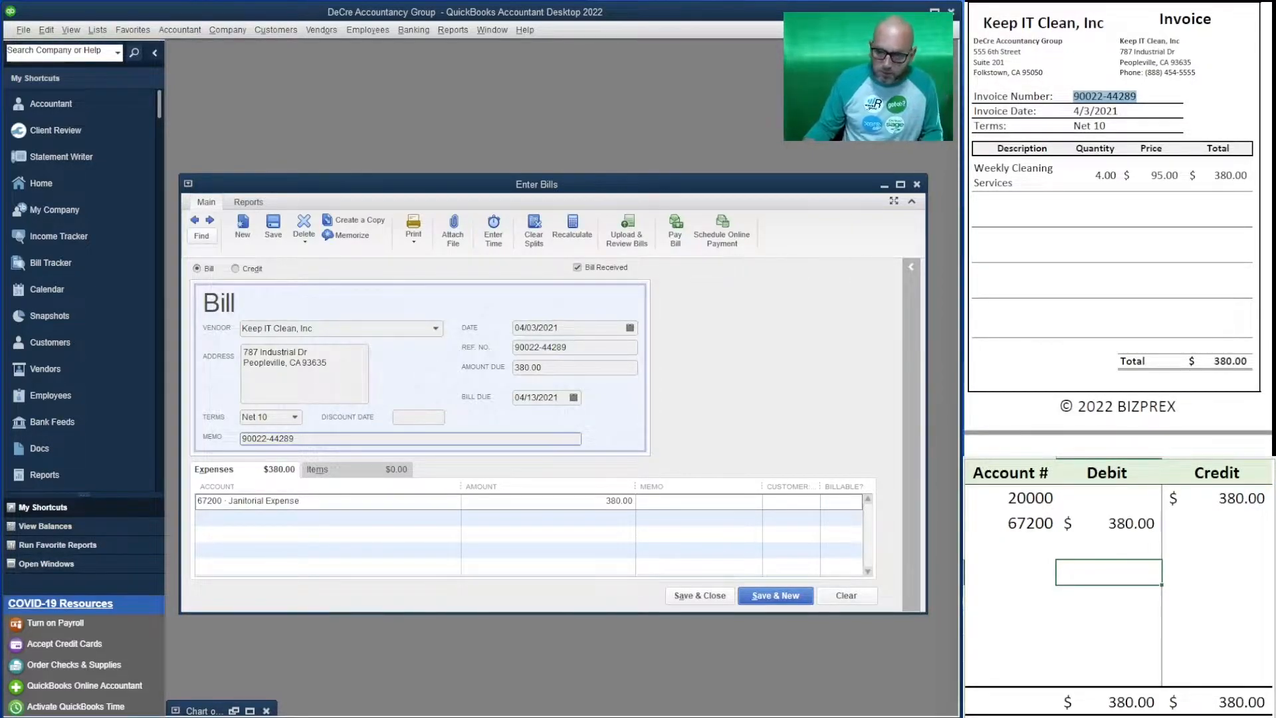
{"action": "left_click", "coordinate": [786, 594]}
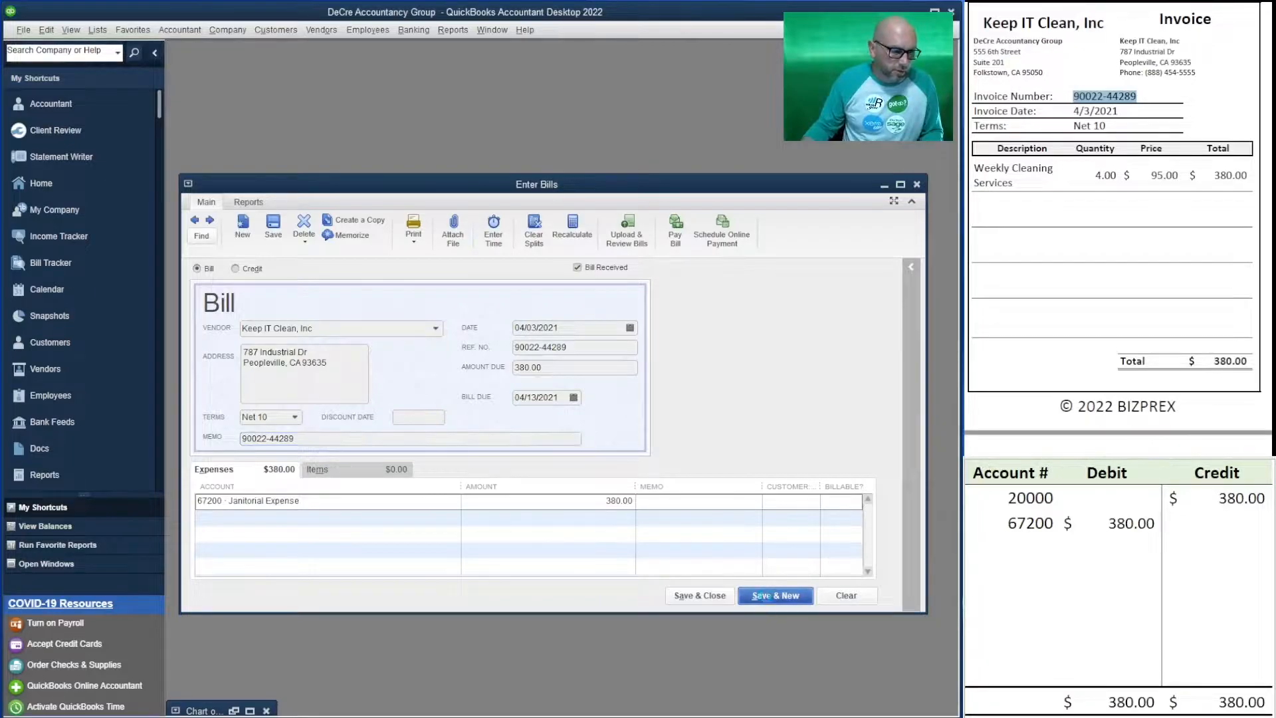
Clear account 67200 with its debit and the account 20000 credit from the spreadsheet, ready for the Insurance 4 All invoice.
{"action": "scroll", "coordinate": [1118, 229], "scroll_direction": "down", "scroll_amount": 3}
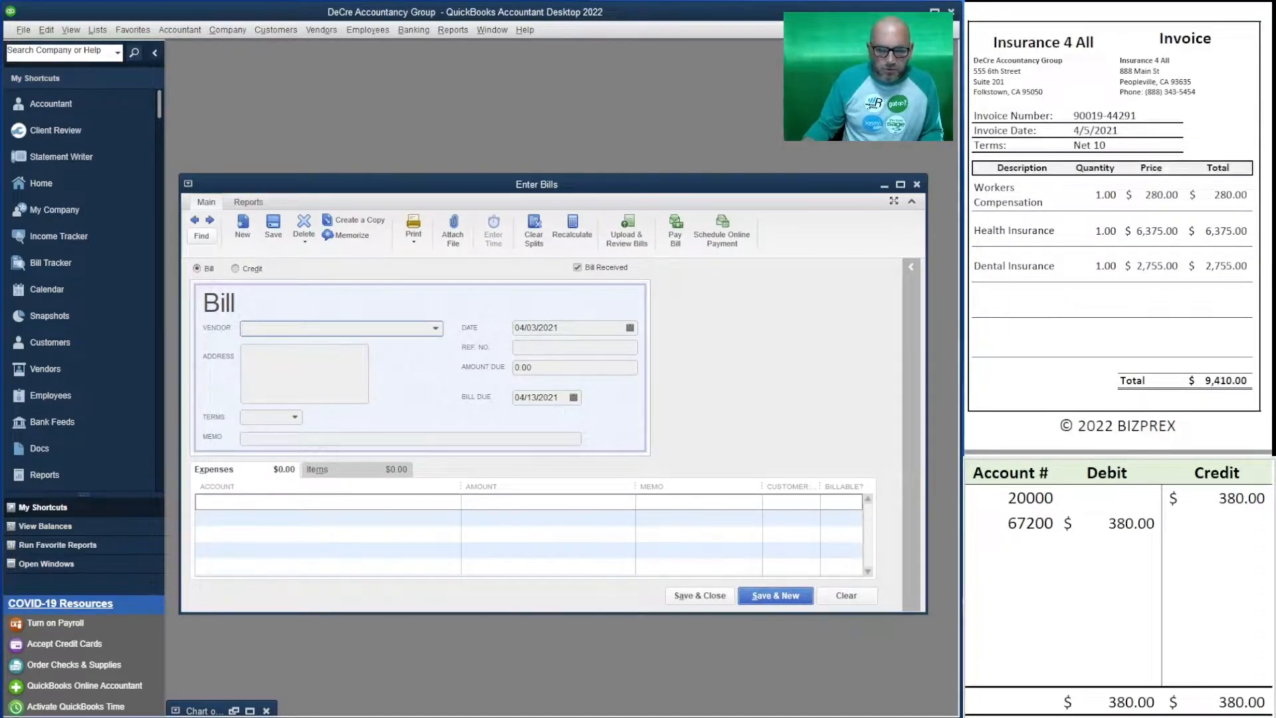
{"action": "left_click", "coordinate": [1131, 529]}
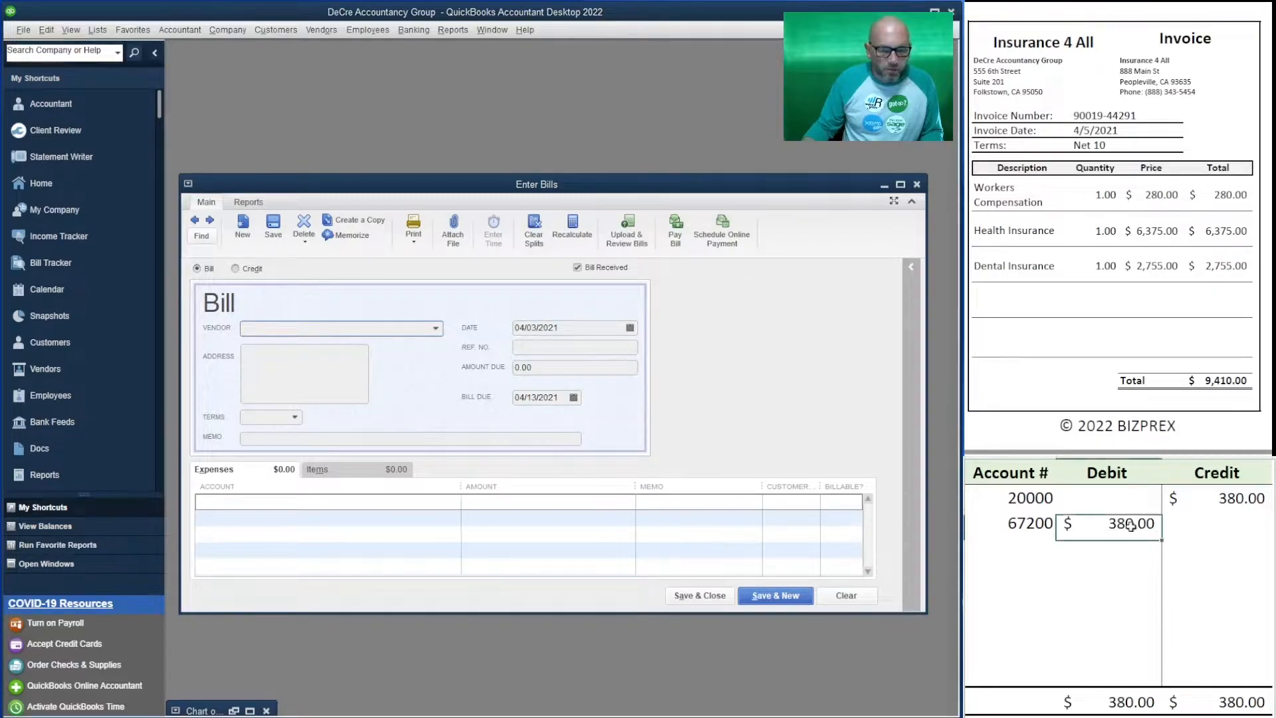
{"action": "key", "text": "Delete"}
{"action": "key", "text": "Left"}
{"action": "key", "text": "Delete"}
{"action": "key", "text": "Right"}
{"action": "key", "text": "Right"}
{"action": "key", "text": "Up"}
{"action": "key", "text": "Delete"}
{"action": "left_click", "coordinate": [1132, 526]}
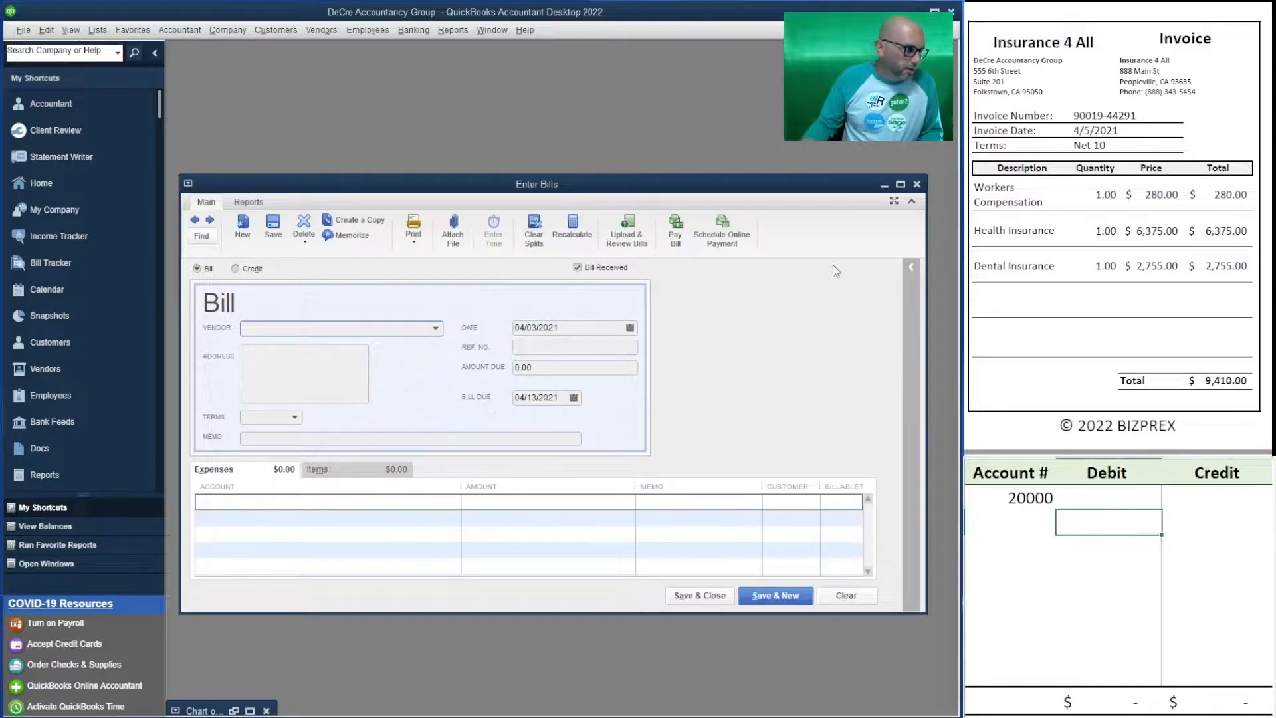
Set the new bill's vendor to Insurance 4 All and its date to 04/05/2021.
{"action": "left_click", "coordinate": [348, 326]}
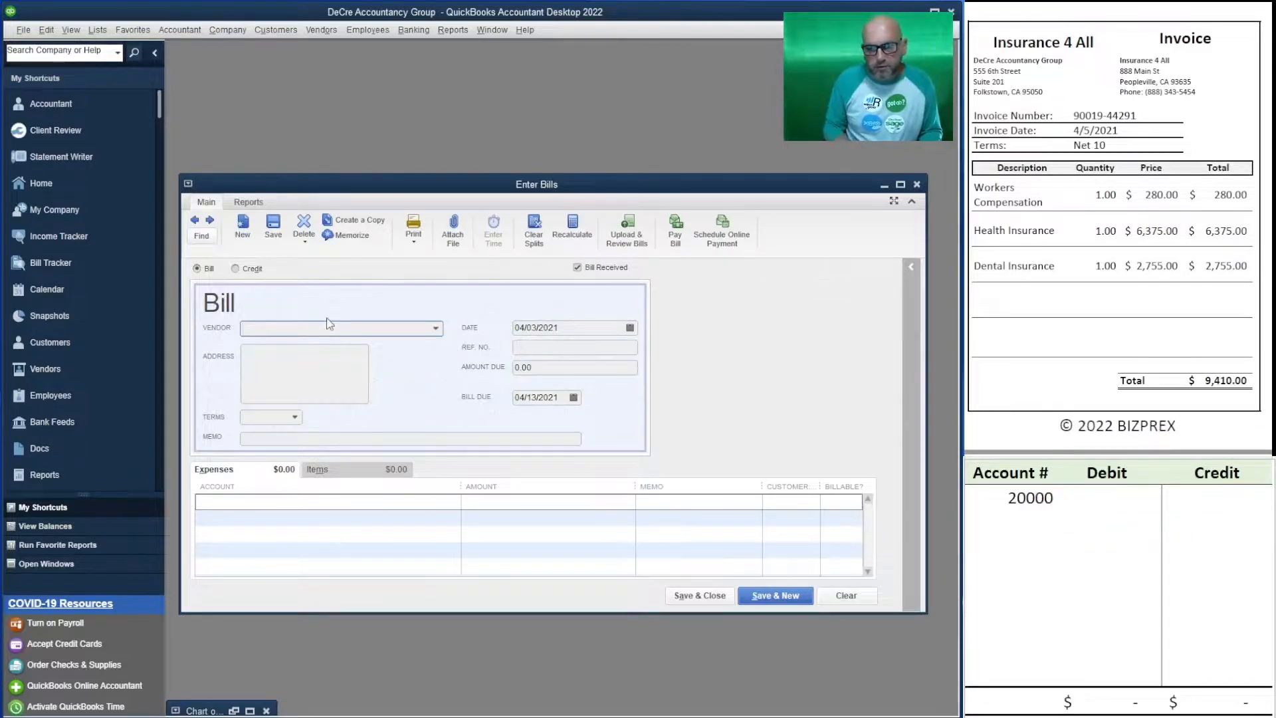
{"action": "type", "text": "Insurance 4 All"}
{"action": "key", "text": "Tab"}
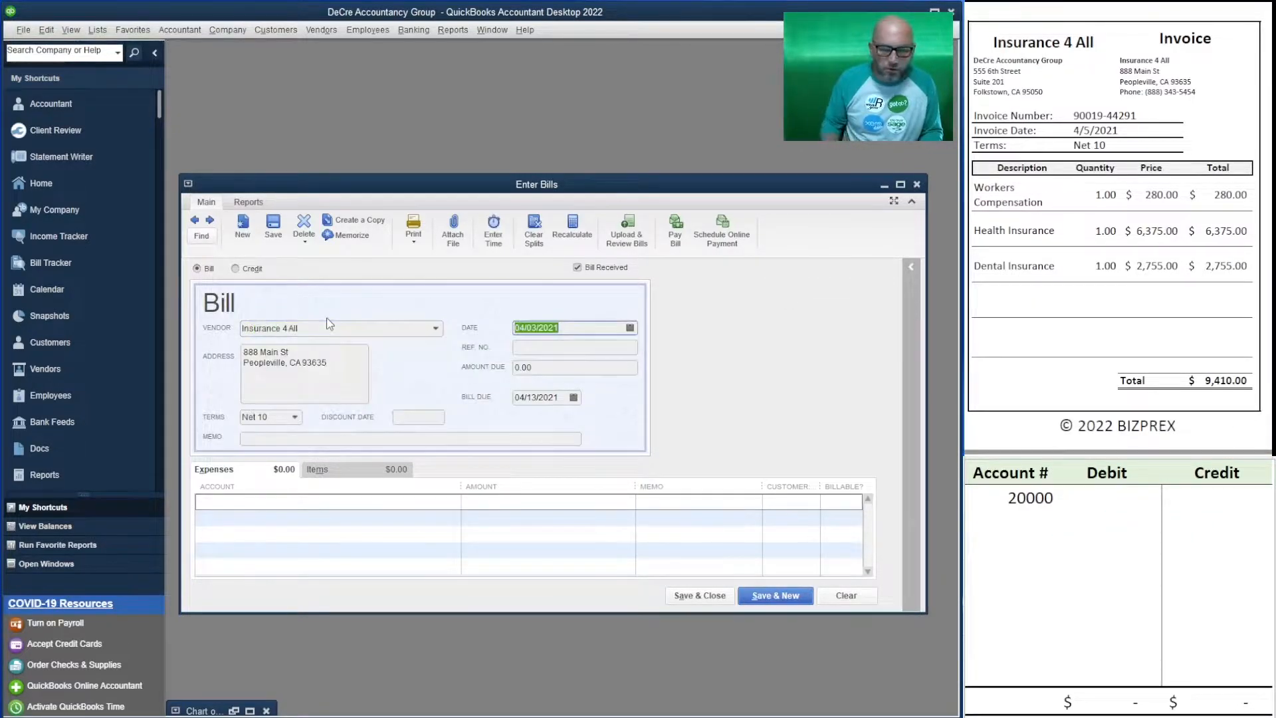
{"action": "type", "text": "4/5/2021"}
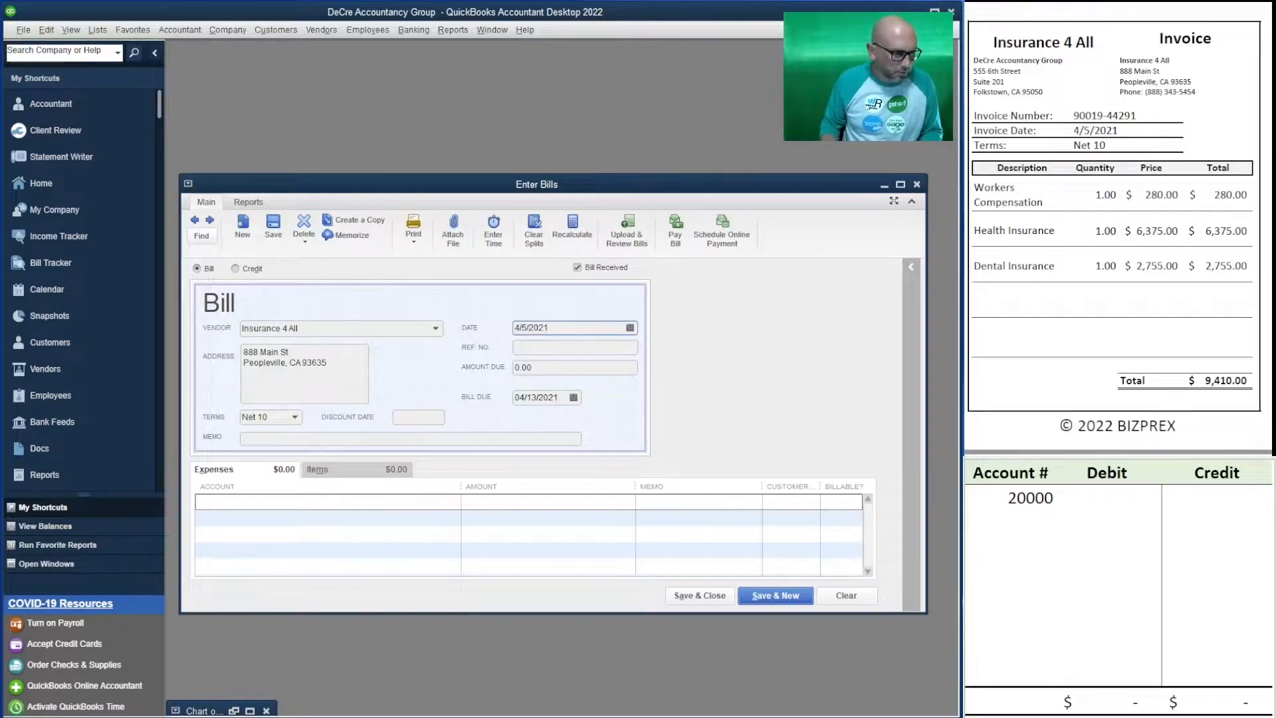
{"action": "key", "text": "Tab"}
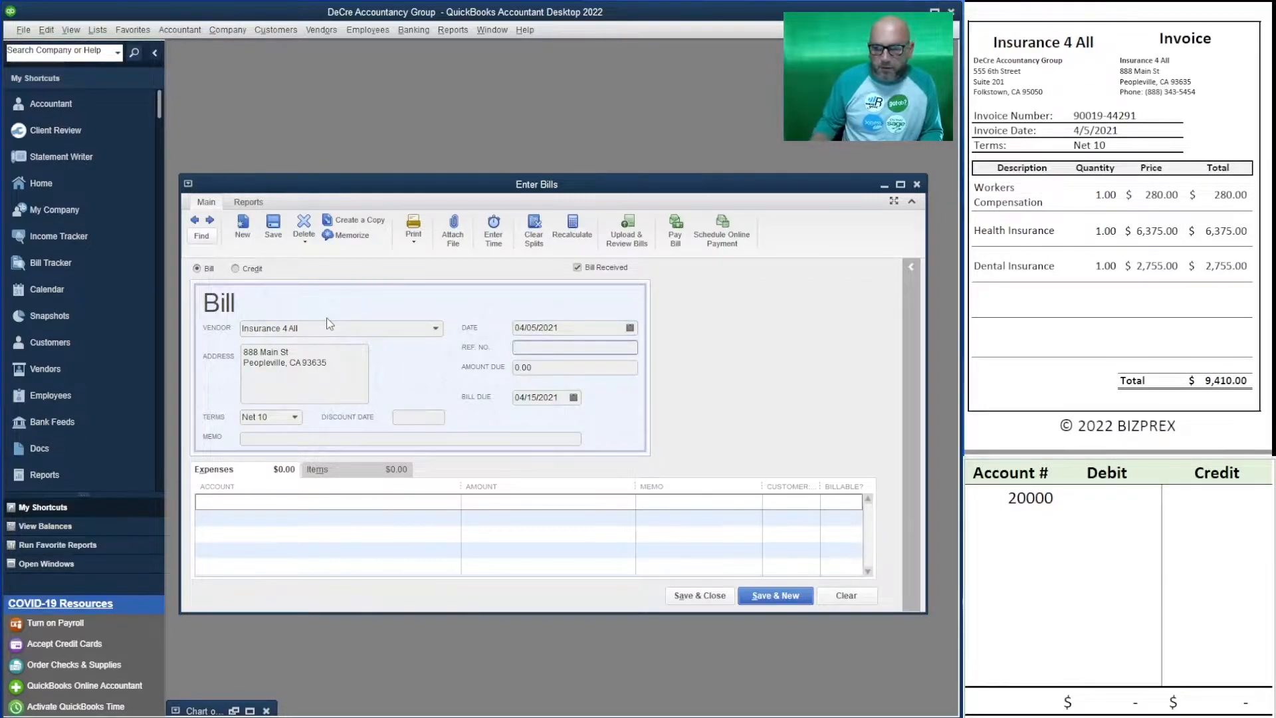
Copy the Insurance 4 All invoice number into the bill's reference number and memo, and set the amount due to 9,410.00.
{"action": "left_click_drag", "start_coordinate": [1138, 116], "coordinate": [1073, 117]}
{"action": "key", "text": "ctrl+c"}
{"action": "left_click", "coordinate": [465, 361]}
{"action": "key", "text": "ctrl+v"}
{"action": "key", "text": "Tab"}
{"action": "type", "text": "9410"}
{"action": "key", "text": "Tab"}
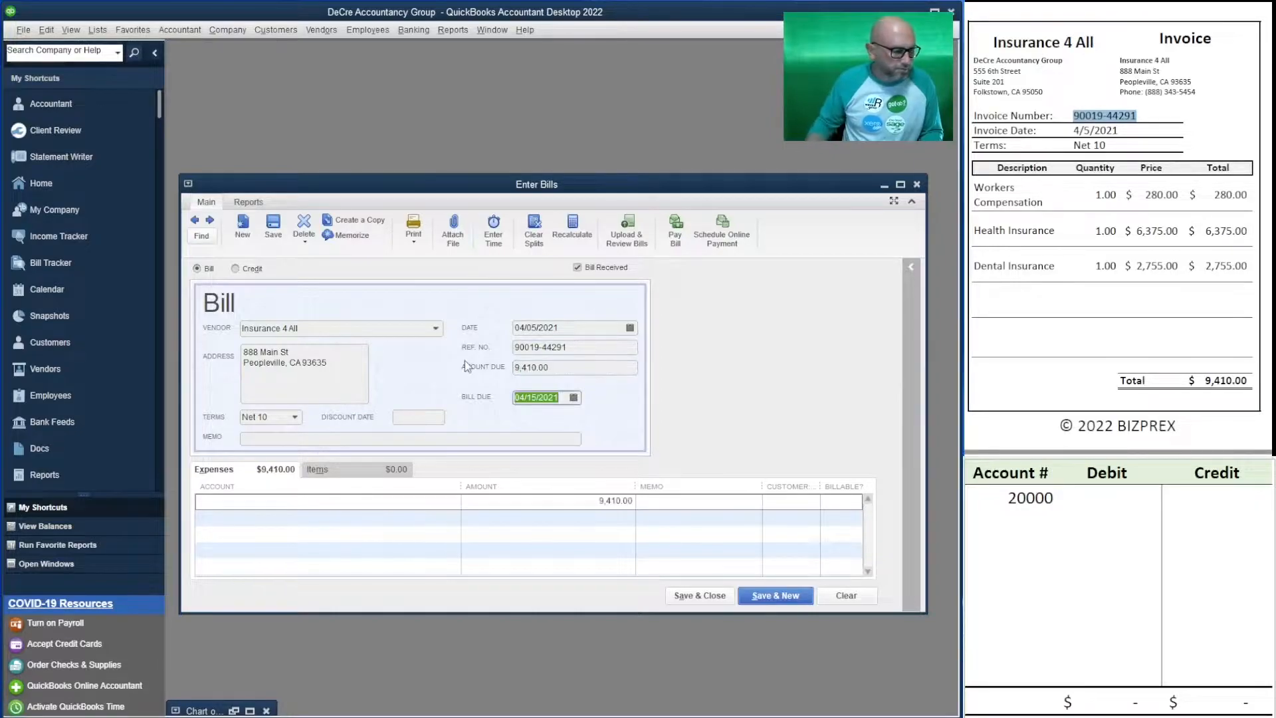
{"action": "left_click", "coordinate": [336, 437]}
{"action": "key", "text": "ctrl+v"}
Assign the bill's first expense line to 63360 Worker's Compensation with an amount of 280.00.
{"action": "left_click", "coordinate": [268, 503]}
{"action": "type", "text": "Work"}
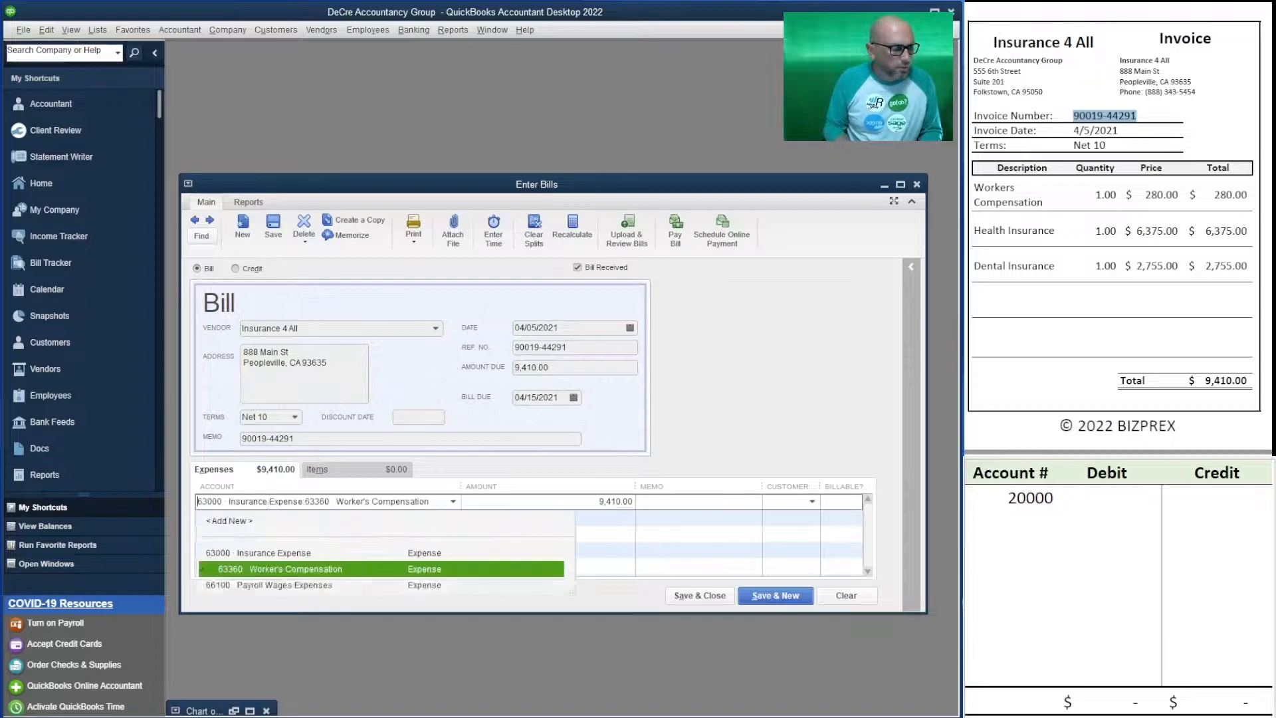
{"action": "key", "text": "Tab"}
{"action": "type", "text": "280"}
{"action": "key", "text": "Tab"}
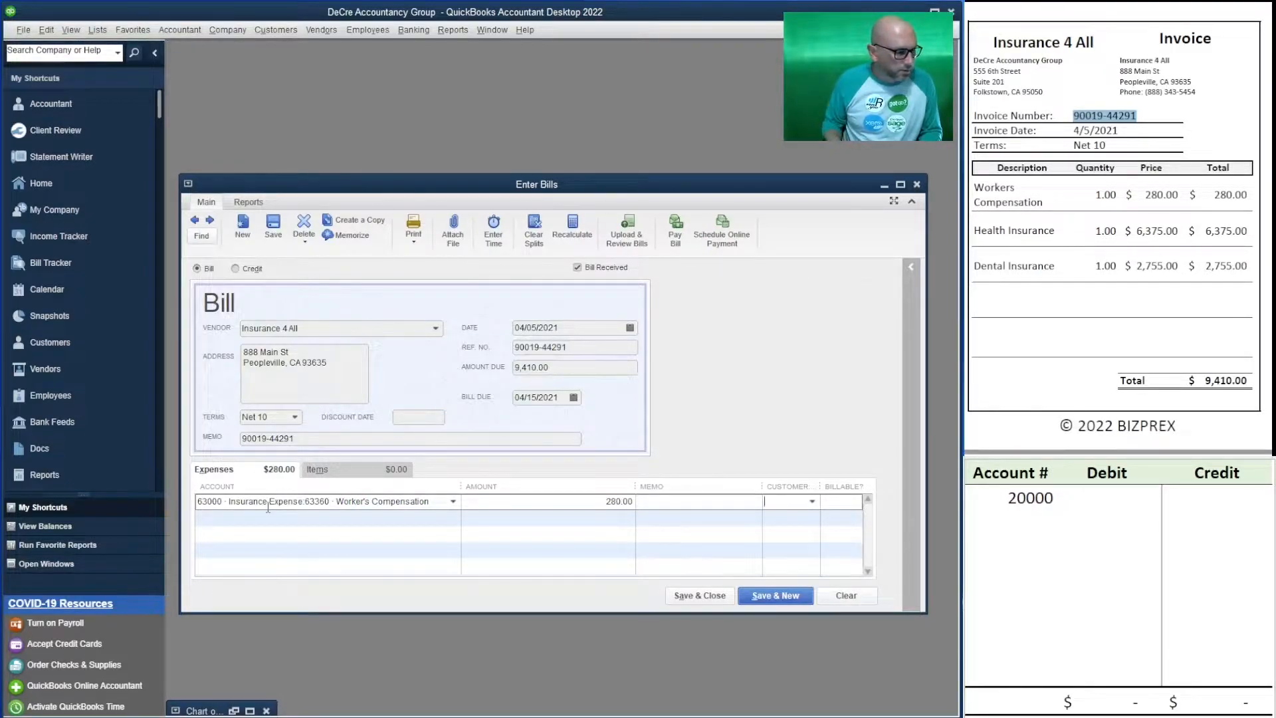
Add expense lines for 63320 Health Insurance at 6,375.00 and 63370 Dental Insurance with the remaining 2,755.00.
{"action": "key", "text": "Tab"}
{"action": "type", "text": "63320"}
{"action": "key", "text": "Tab"}
{"action": "type", "text": "6,375"}
{"action": "key", "text": "Tab"}
{"action": "type", "text": "63370"}
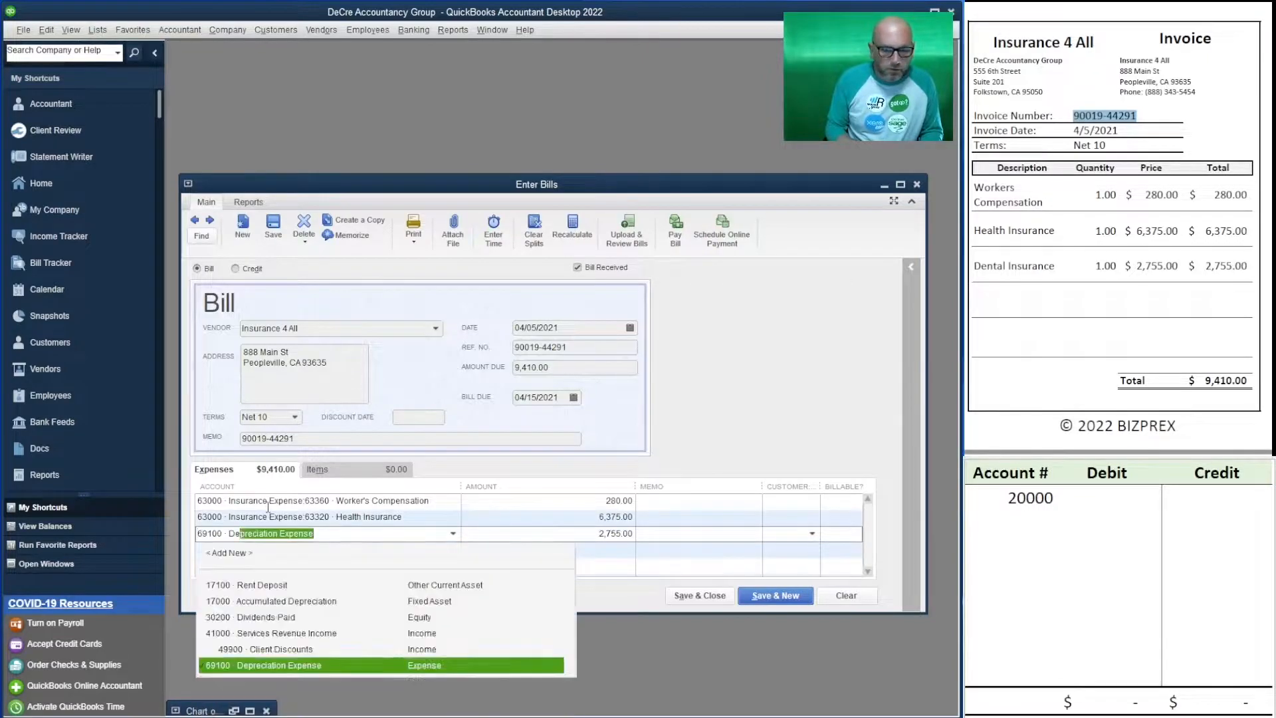
{"action": "key", "text": "Tab"}
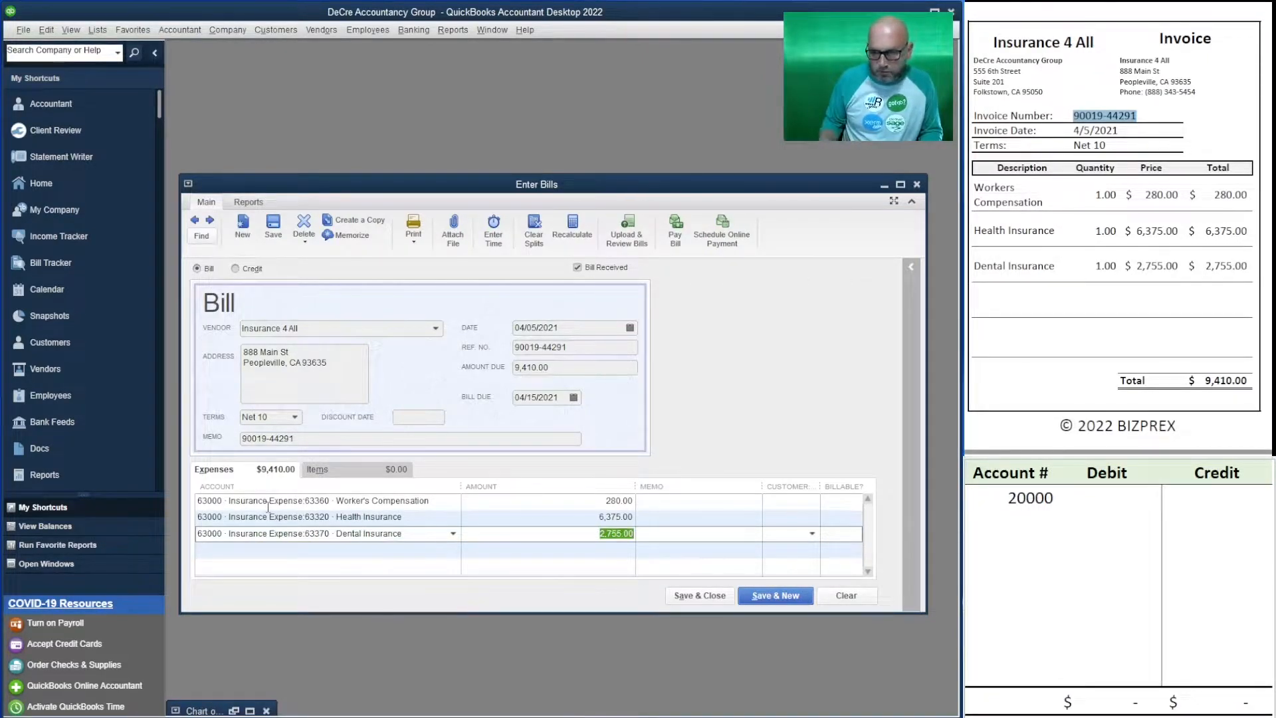
Enter a 9,410 credit for account 20000 in the spreadsheet.
{"action": "left_click", "coordinate": [1034, 515]}
{"action": "left_click", "coordinate": [1197, 504]}
{"action": "type", "text": "9,"}
{"action": "type", "text": "410"}
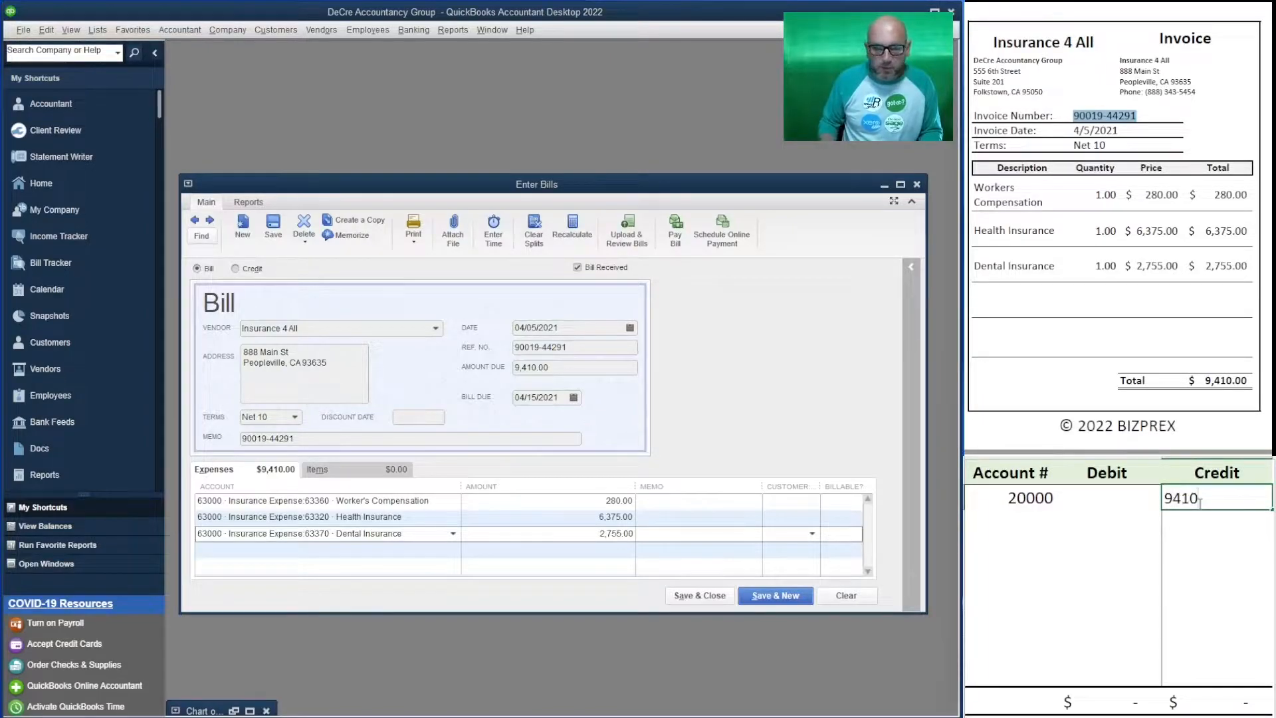
{"action": "key", "text": "Return"}
List accounts 63360, 63320 and 63370 below account 20000 in the spreadsheet.
{"action": "key", "text": "Left"}
{"action": "key", "text": "Left"}
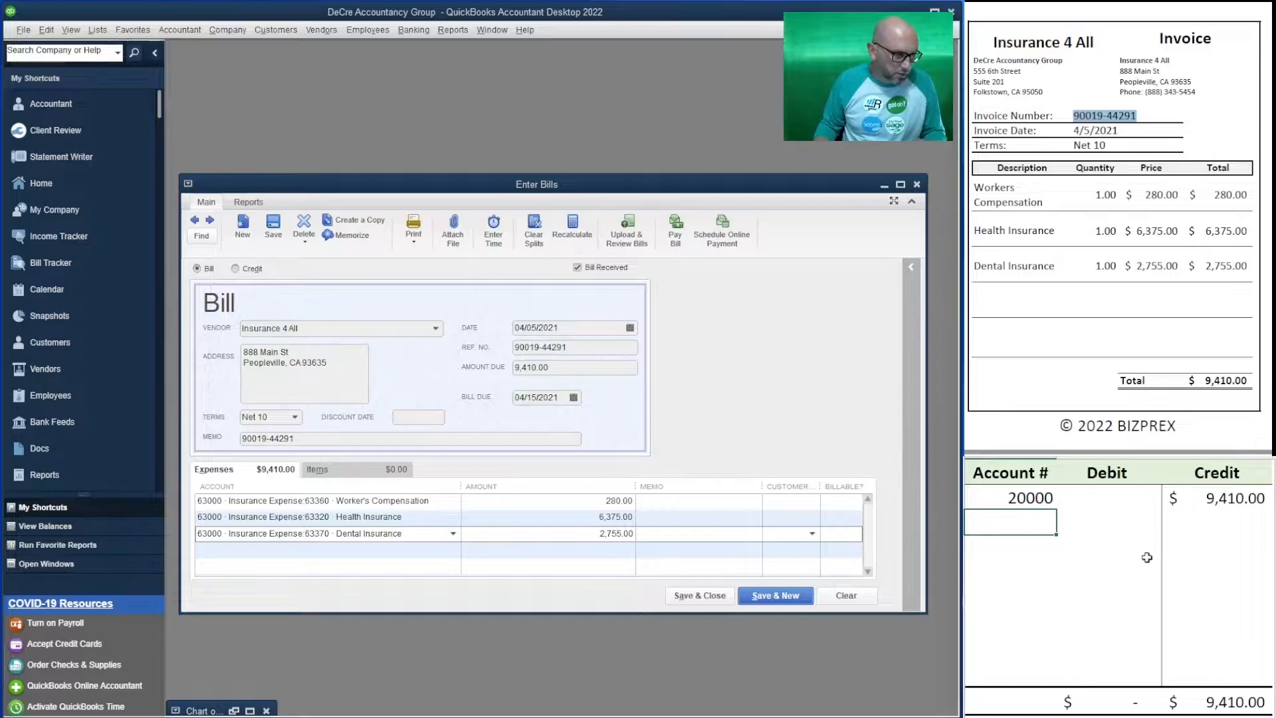
{"action": "type", "text": "63360"}
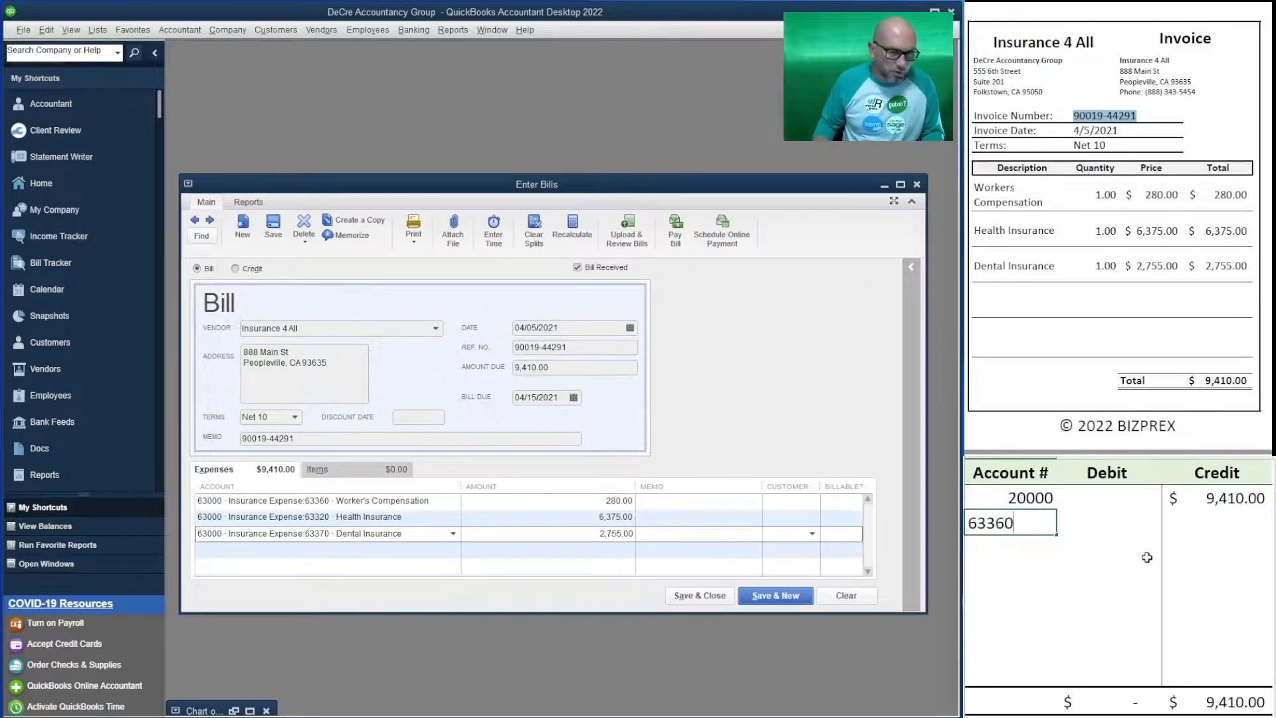
{"action": "key", "text": "Return"}
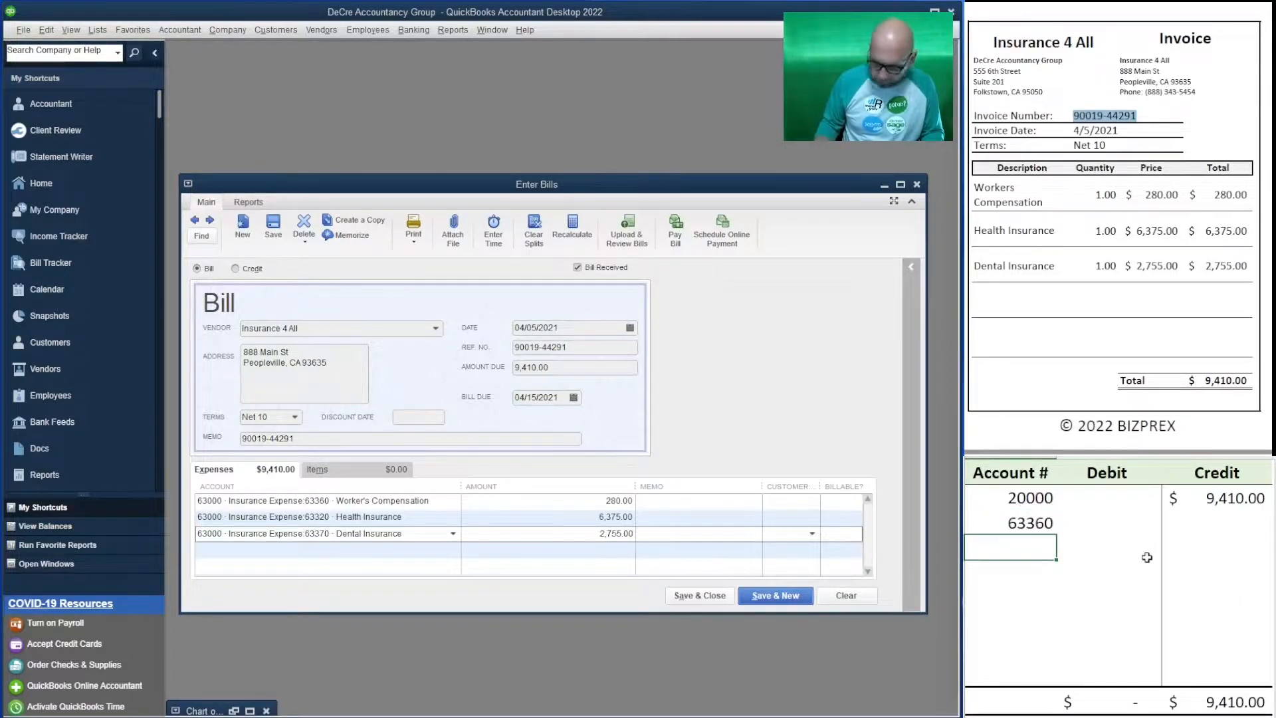
{"action": "type", "text": "63320"}
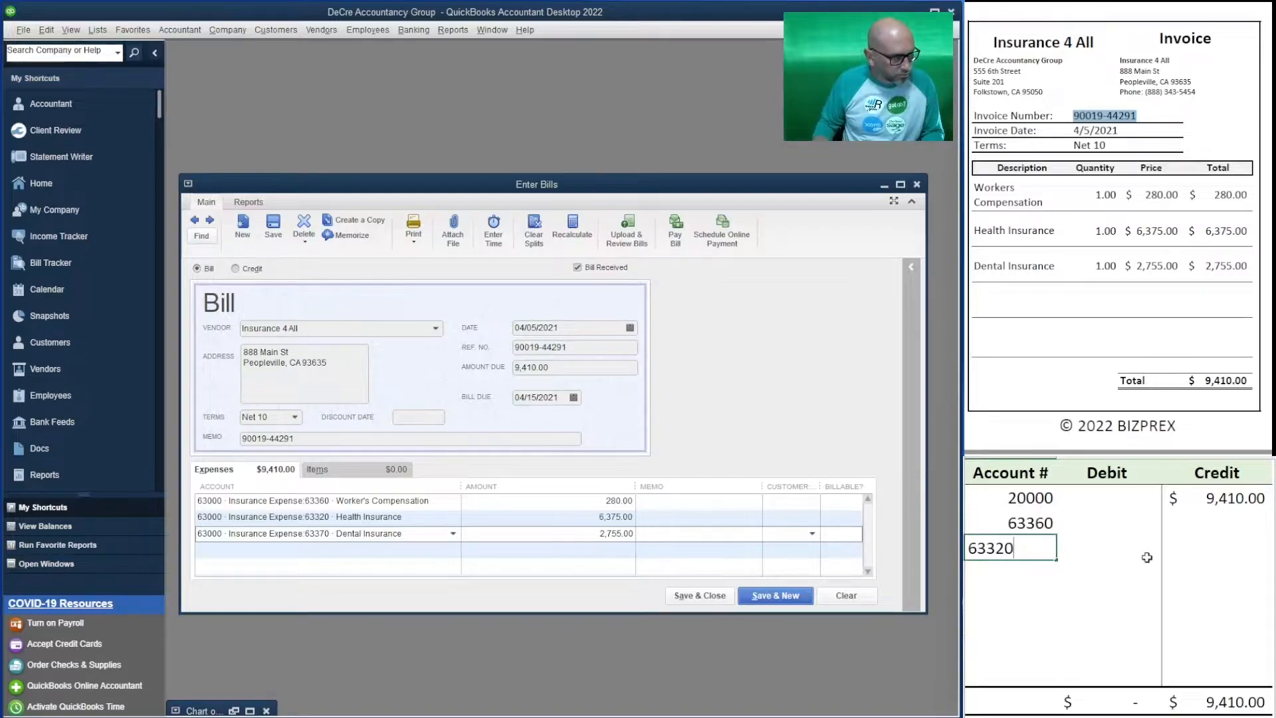
{"action": "key", "text": "Return"}
{"action": "type", "text": "63370"}
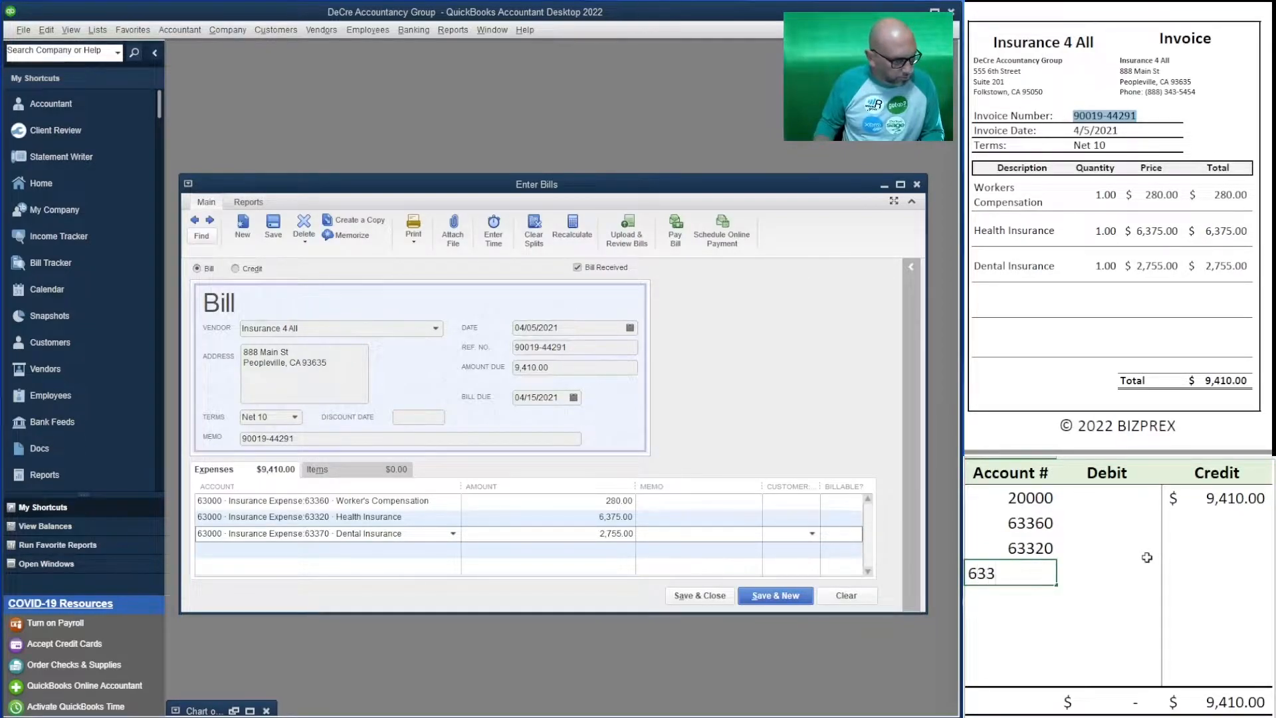
{"action": "key", "text": "Tab"}
Enter spreadsheet debits of 280 for account 63360, 6,375 for account 63320 and 2,755 for account 63370.
{"action": "key", "text": "Up"}
{"action": "key", "text": "Up"}
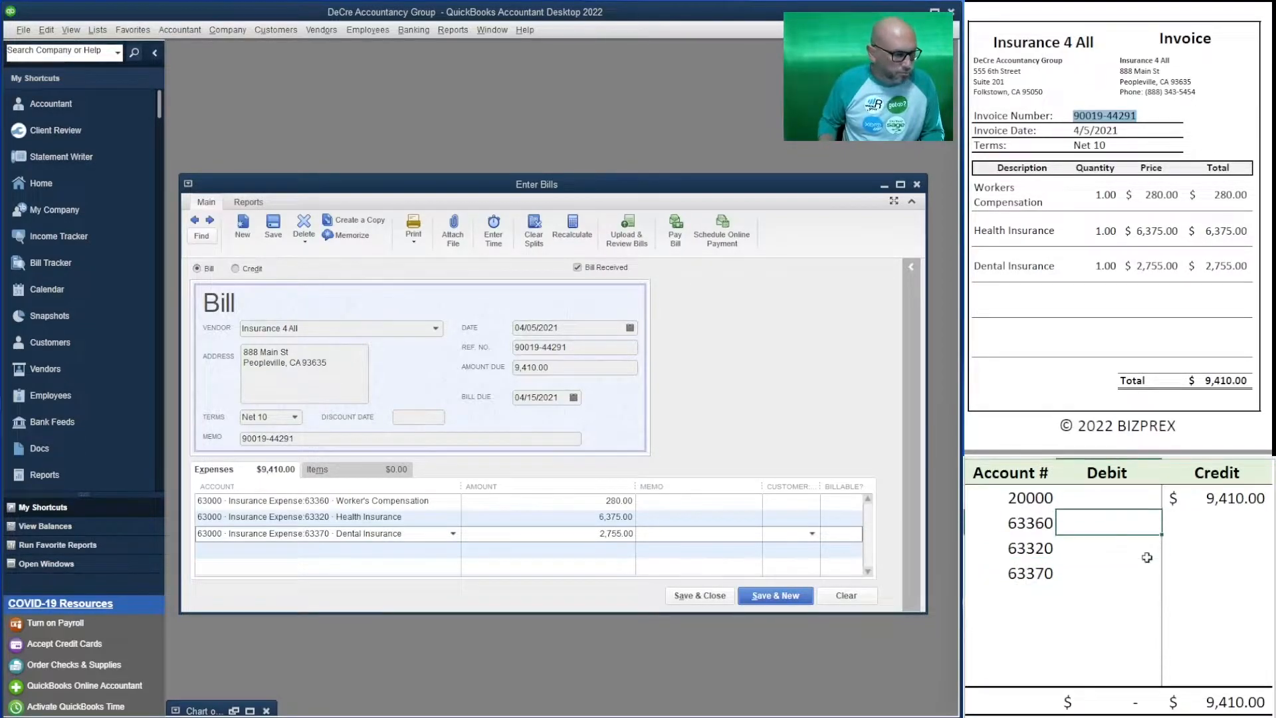
{"action": "type", "text": "280"}
{"action": "key", "text": "Return"}
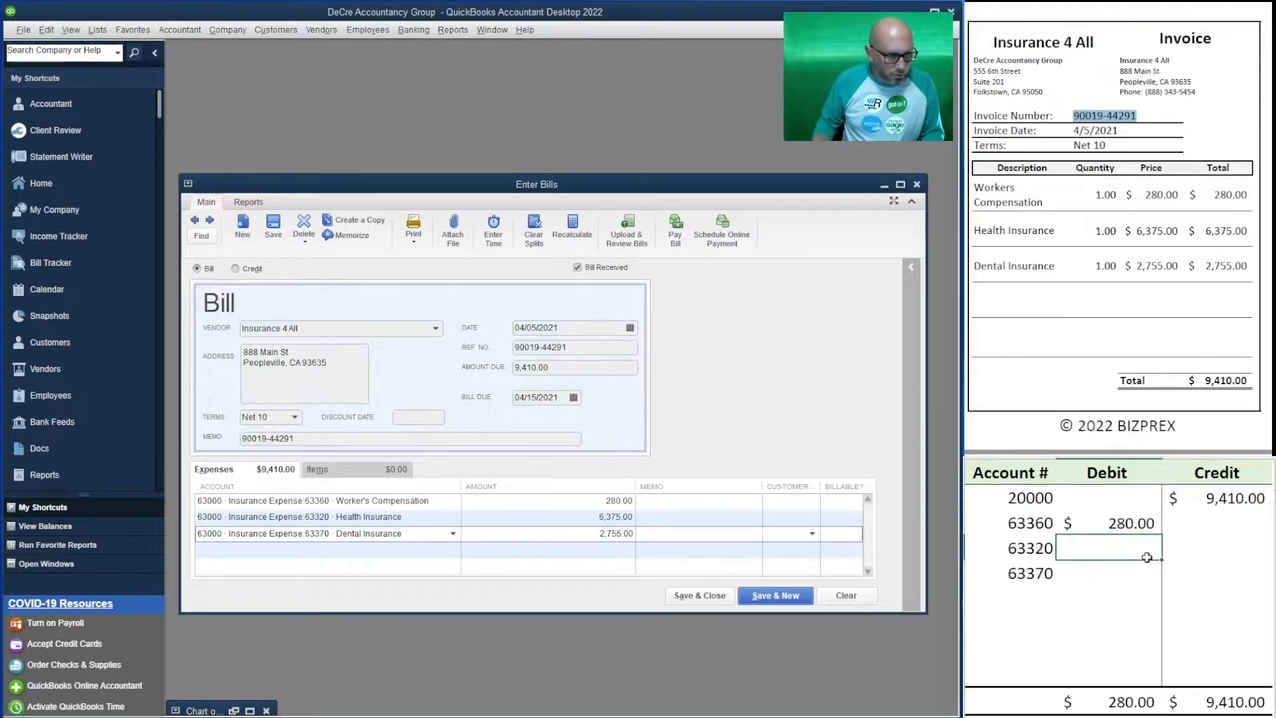
{"action": "type", "text": "6375"}
{"action": "key", "text": "Escape"}
{"action": "key", "text": "Return"}
{"action": "type", "text": "2755"}
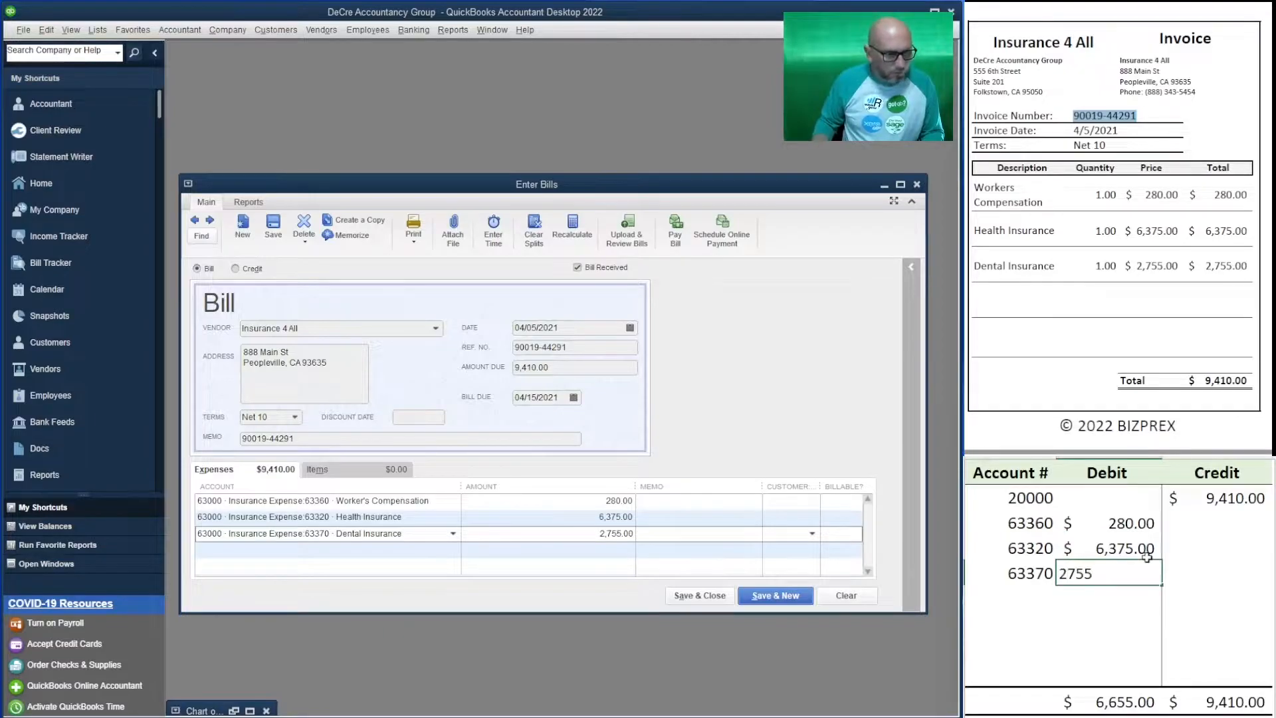
{"action": "key", "text": "Return"}
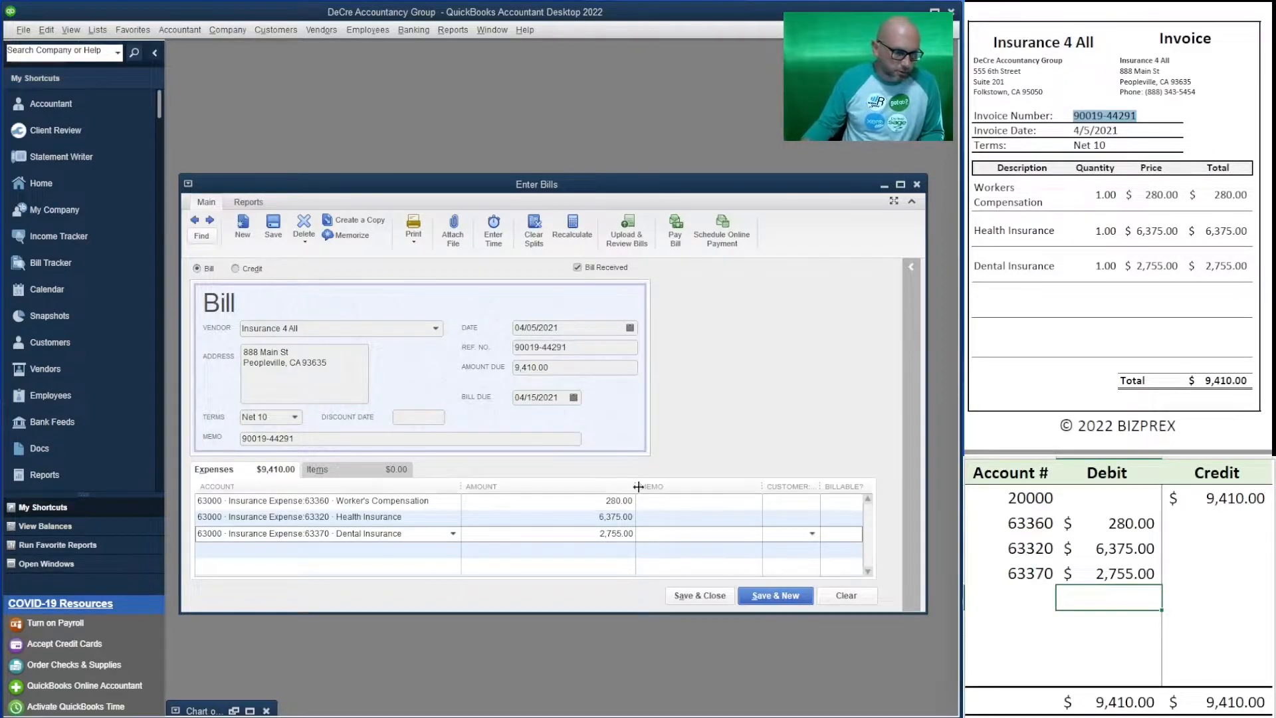
Save the insurance bill in QuickBooks and start a new one for vendor Postage Solutions, keeping the date 04/05/2021.
{"action": "left_click", "coordinate": [777, 597]}
{"action": "scroll", "coordinate": [1116, 233], "scroll_direction": "down", "scroll_amount": 5}
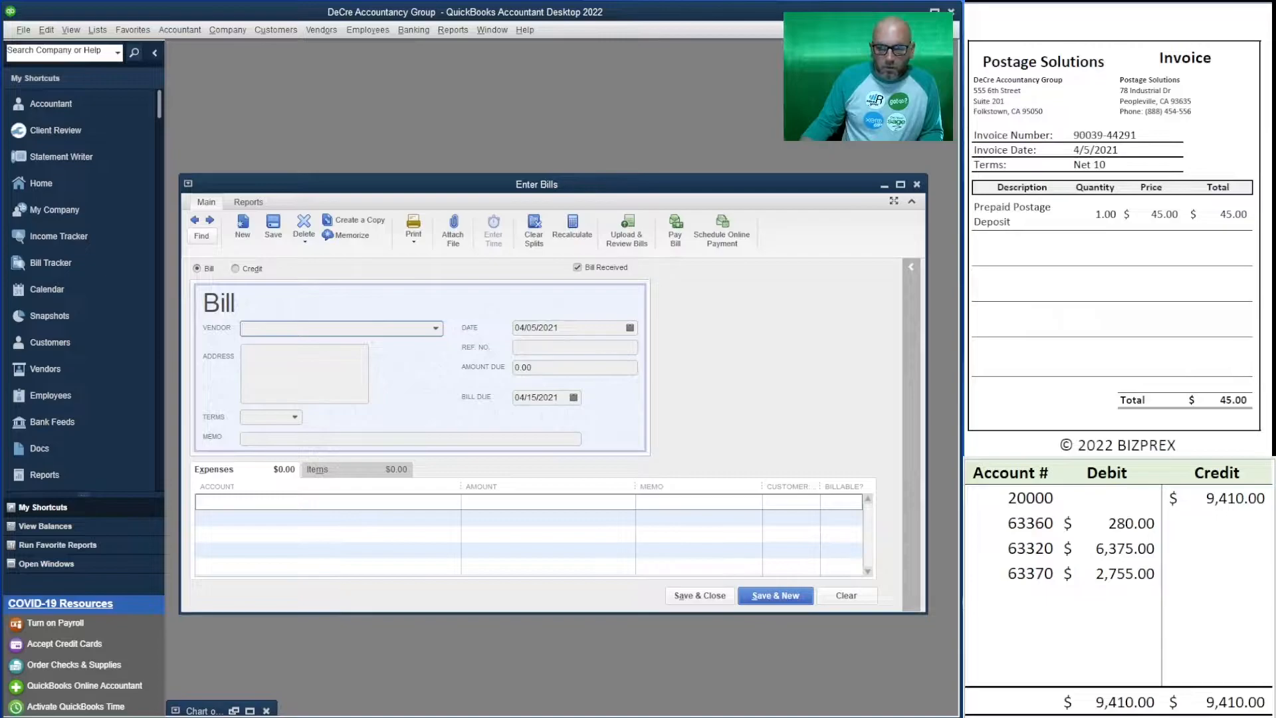
{"action": "type", "text": "Postage Solutions"}
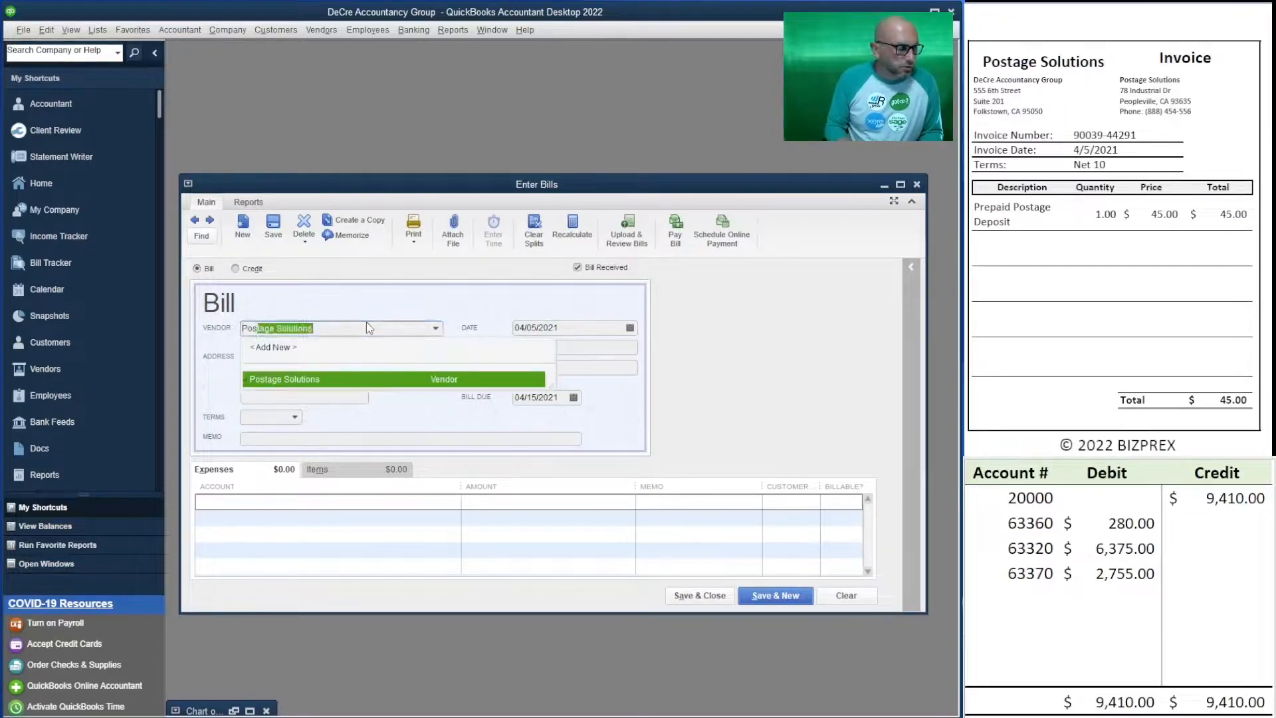
{"action": "key", "text": "Tab"}
{"action": "key", "text": "Tab"}
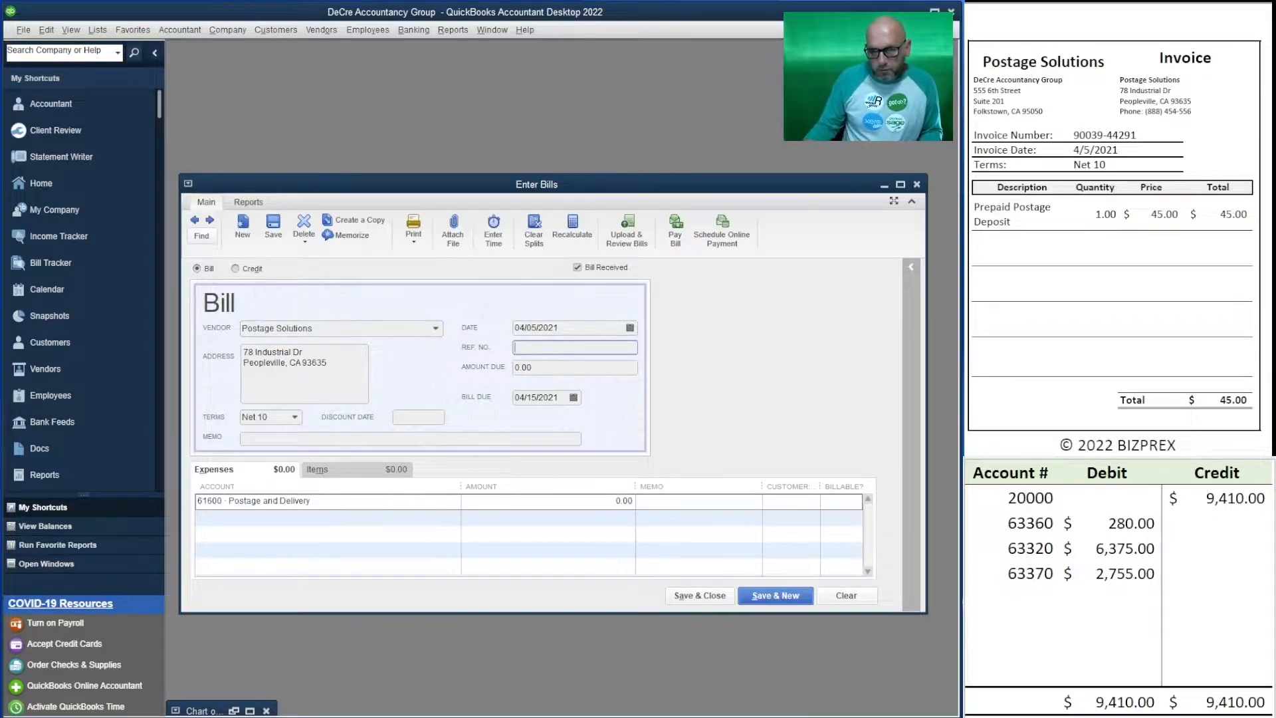
Copy the Postage Solutions invoice number into the bill's reference number and set the amount due to 45.00.
{"action": "left_click_drag", "start_coordinate": [1138, 136], "coordinate": [1072, 136]}
{"action": "key", "text": "ctrl+c"}
{"action": "left_click", "coordinate": [565, 347]}
{"action": "key", "text": "ctrl+v"}
{"action": "key", "text": "Tab"}
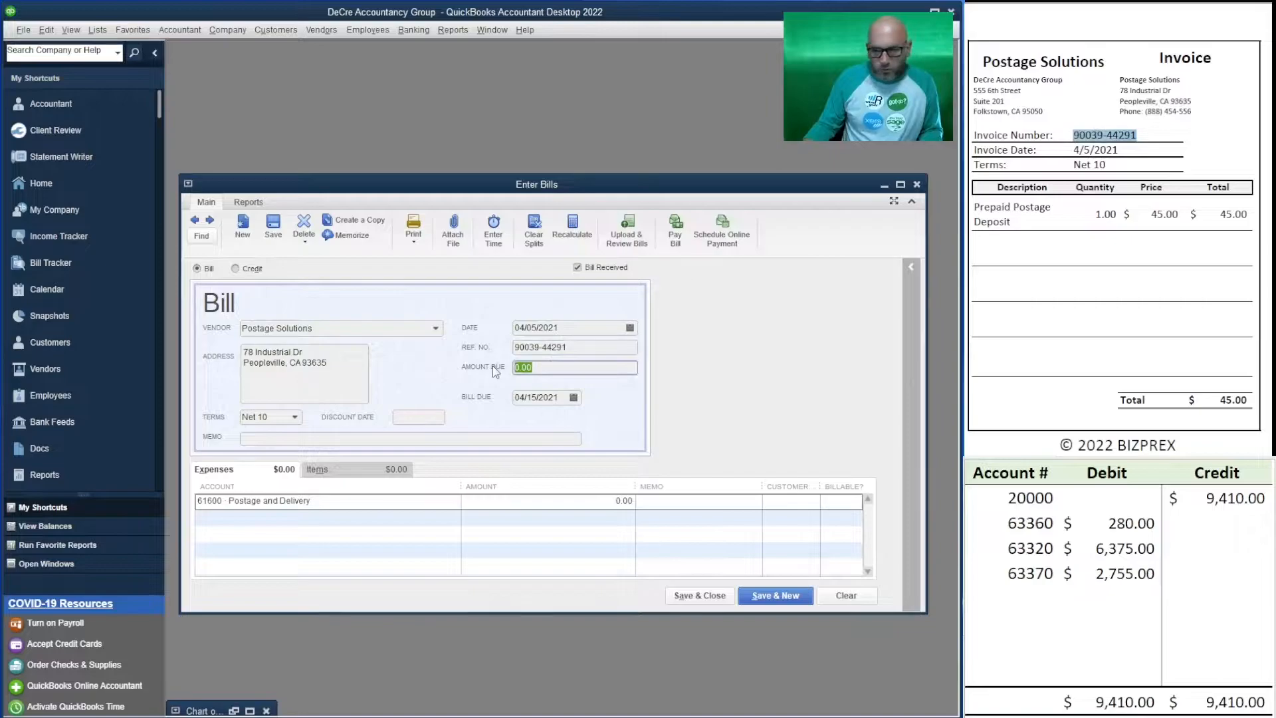
{"action": "type", "text": "45"}
{"action": "key", "text": "Tab"}
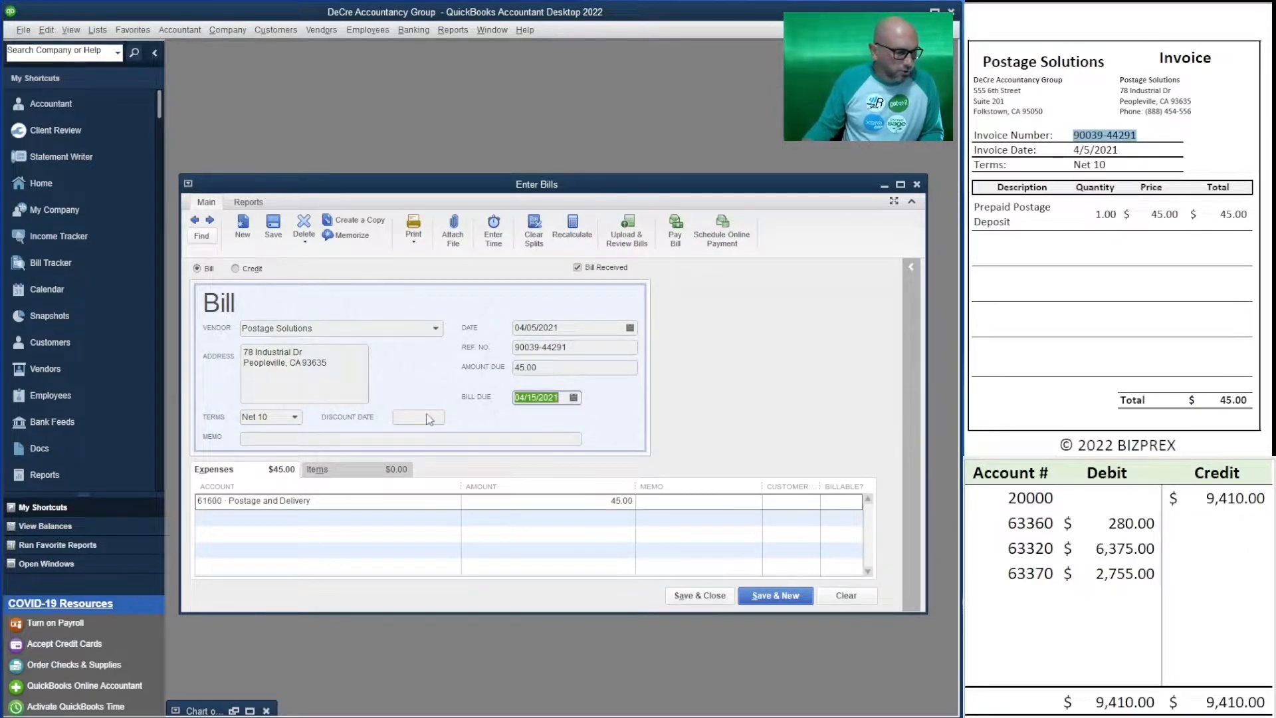
Replace the insurance entries in the spreadsheet with a 45 credit for account 20000 and a 45 debit for account 61600.
{"action": "left_click_drag", "start_coordinate": [1130, 573], "coordinate": [1039, 525]}
{"action": "key", "text": "Delete"}
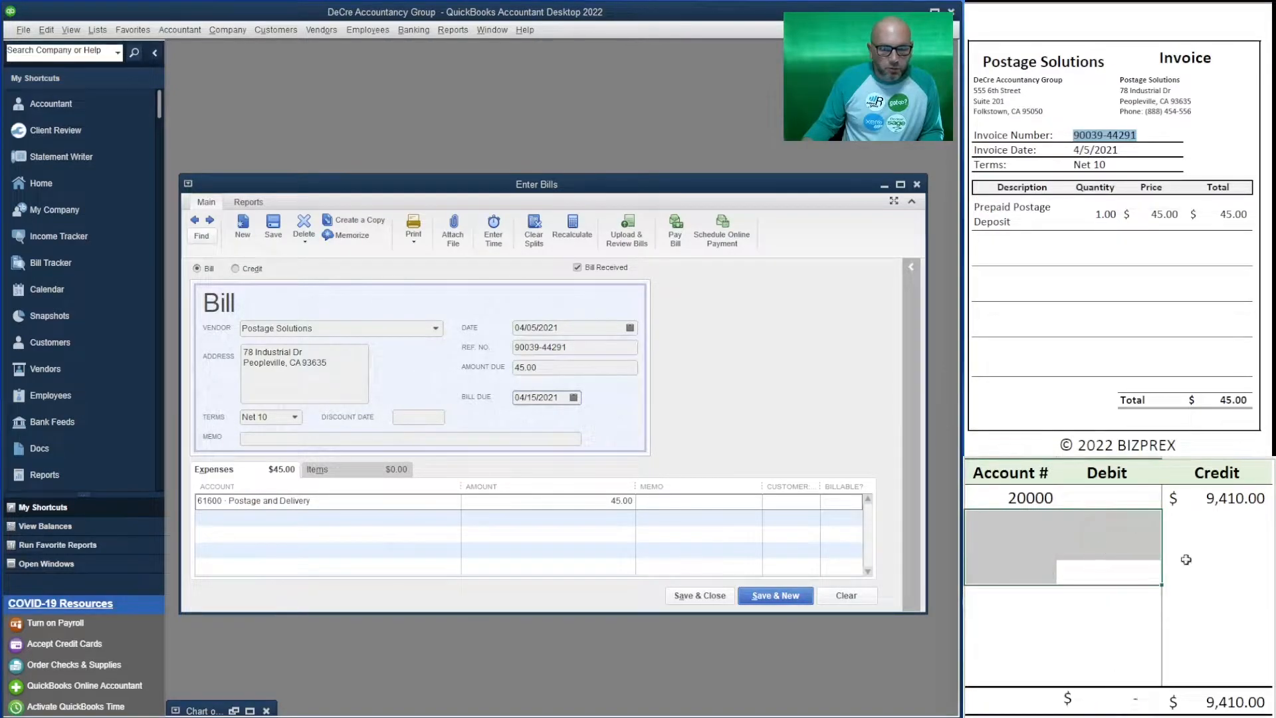
{"action": "left_click", "coordinate": [1202, 500]}
{"action": "type", "text": "45"}
{"action": "key", "text": "Return"}
{"action": "key", "text": "Left"}
{"action": "key", "text": "Left"}
{"action": "type", "text": "61600"}
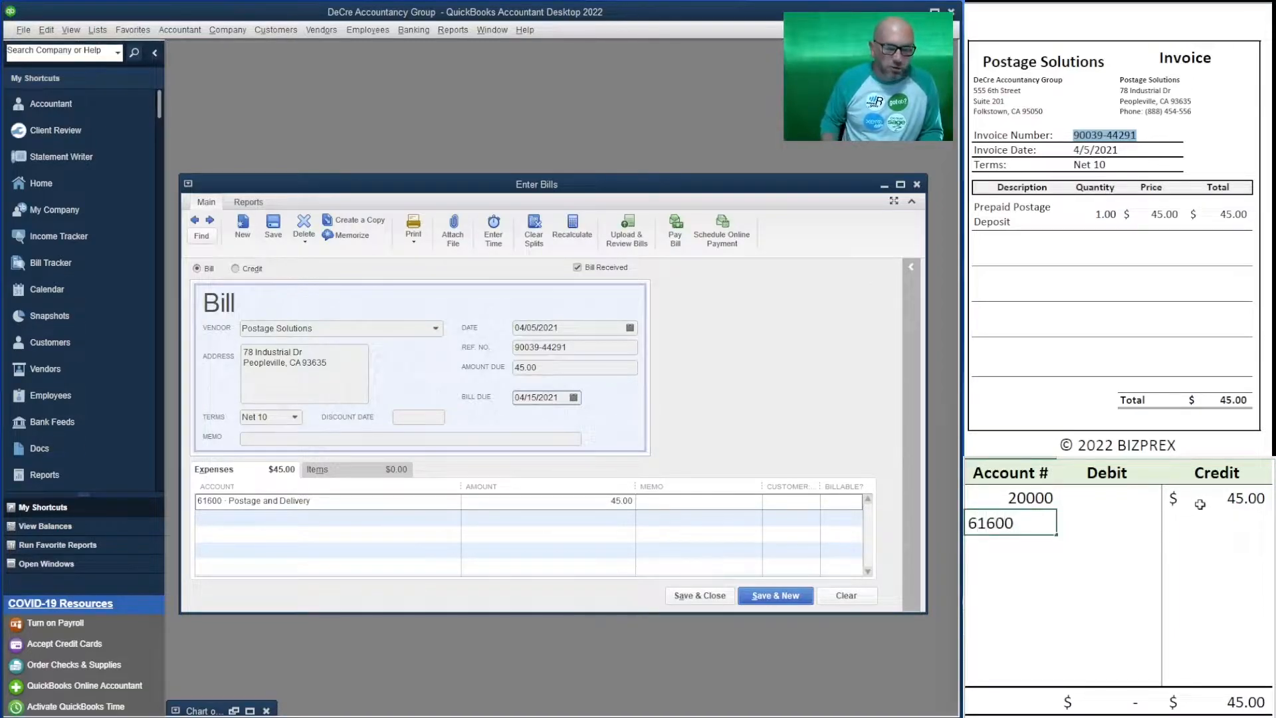
{"action": "key", "text": "Tab"}
{"action": "type", "text": "45"}
{"action": "key", "text": "Return"}
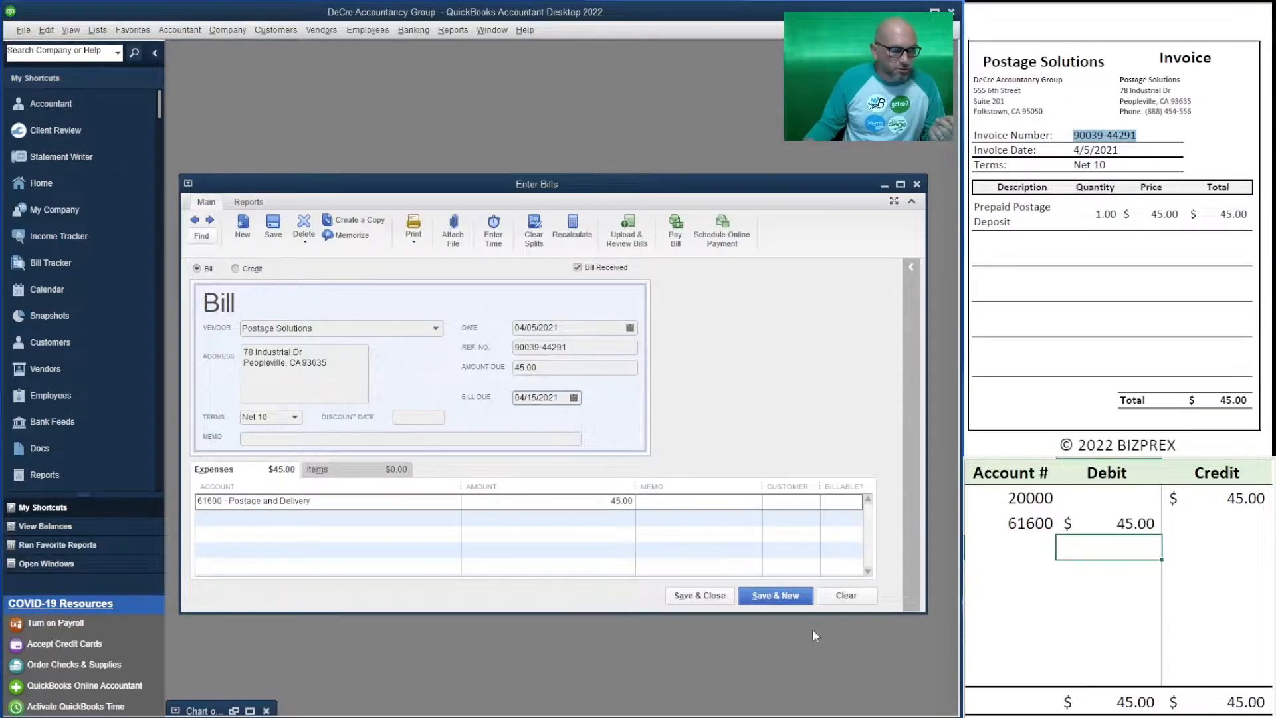
Save the postage bill in QuickBooks and start a new one for vendor Tri County Cable dated 04/20/2021.
{"action": "left_click", "coordinate": [773, 596]}
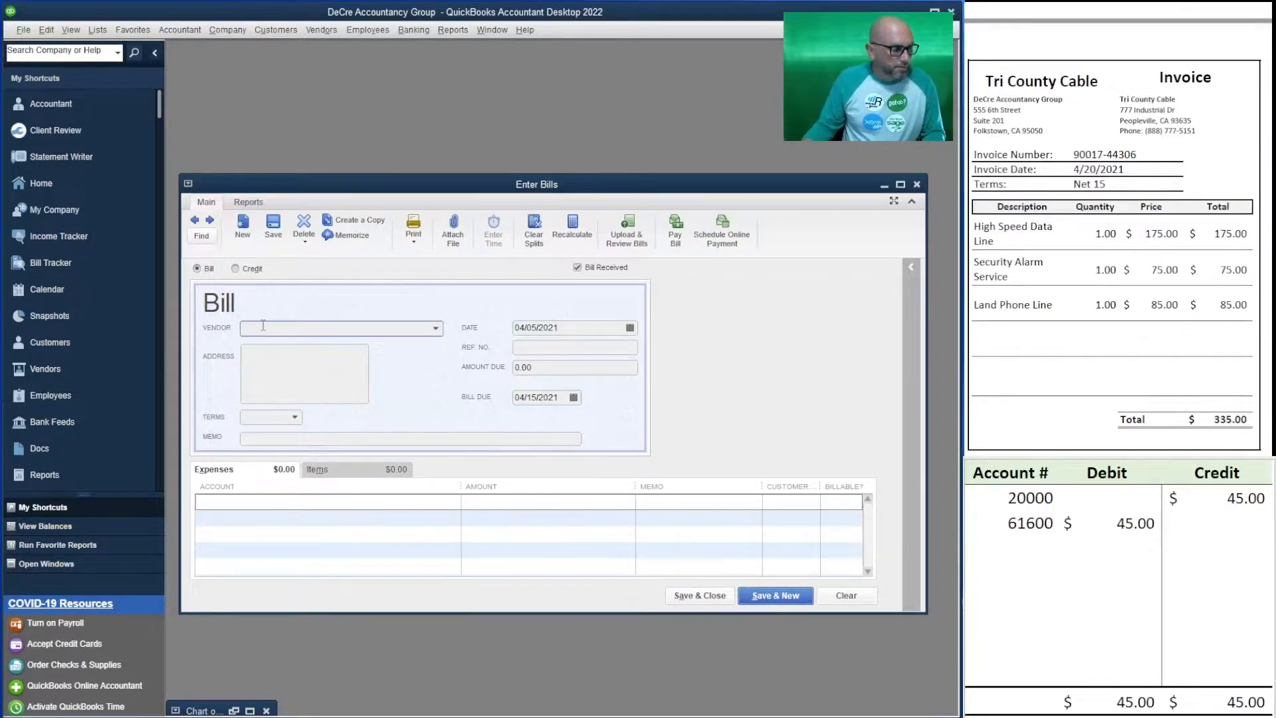
{"action": "type", "text": "Tri County Cable"}
{"action": "key", "text": "Tab"}
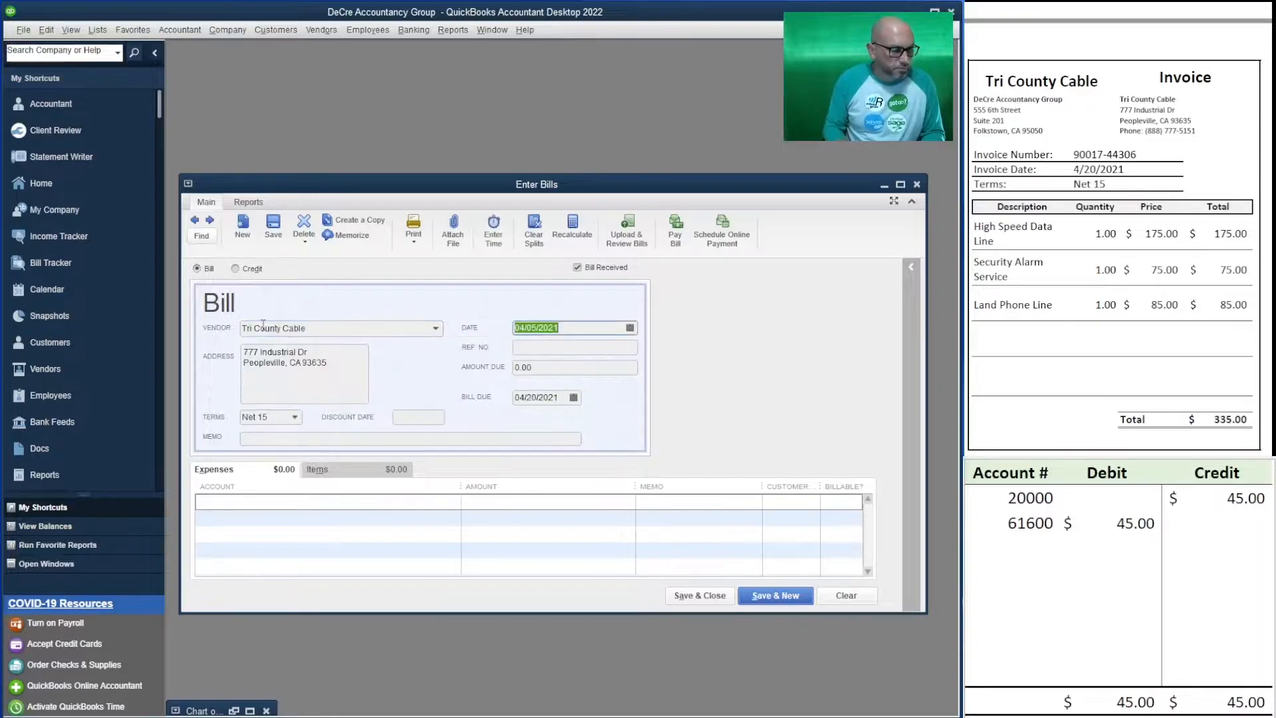
{"action": "type", "text": "4/2"}
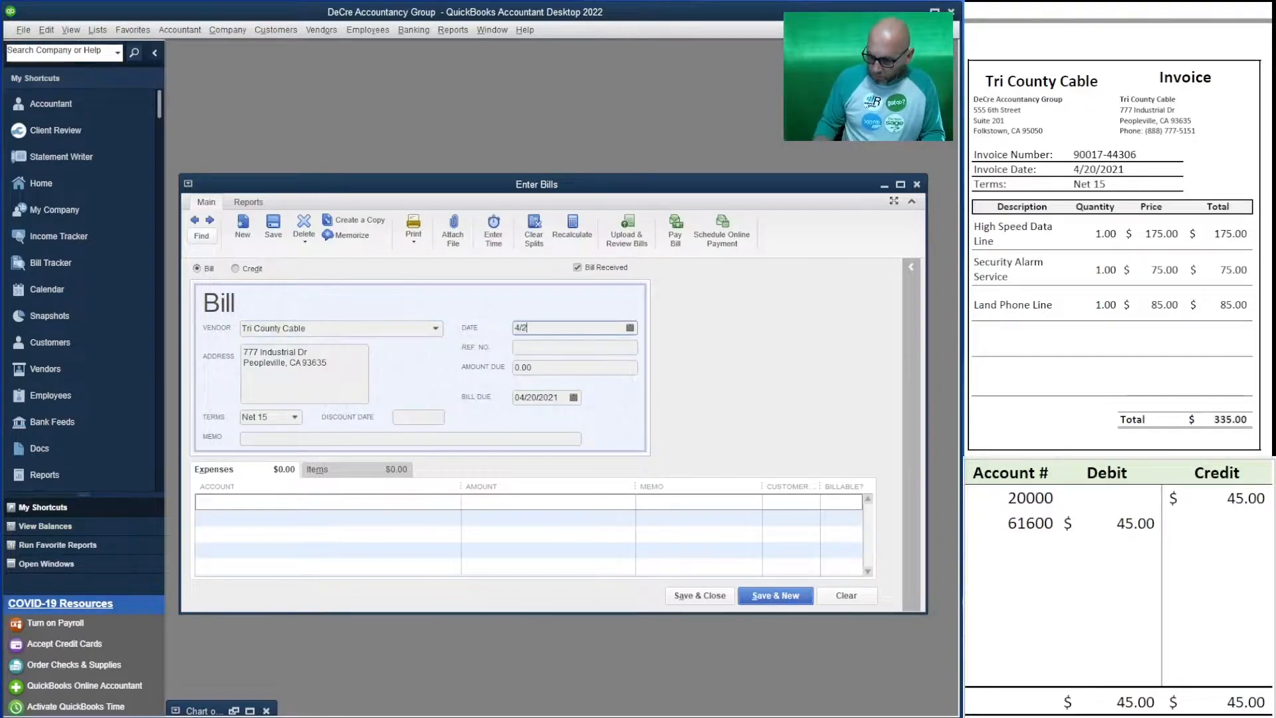
{"action": "type", "text": "0/2021"}
{"action": "key", "text": "Tab"}
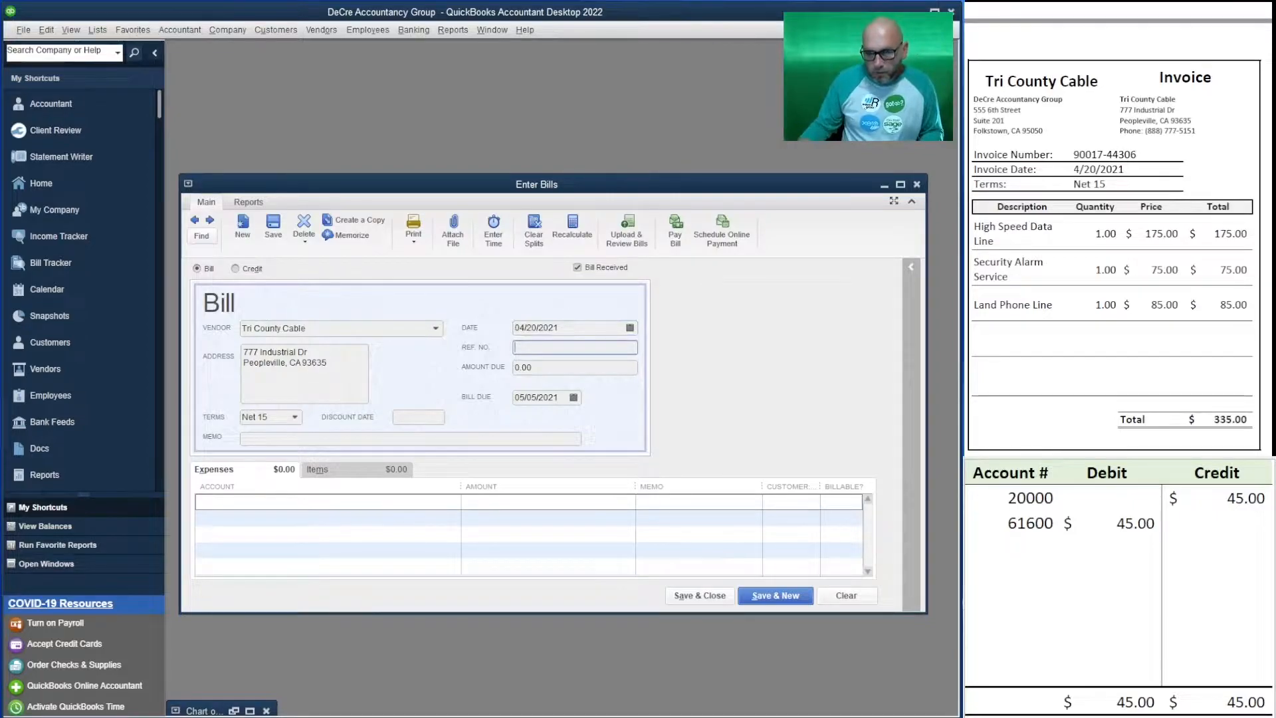
Copy the Tri County Cable invoice number into the bill's reference number and set the amount due to 335.00.
{"action": "left_click_drag", "start_coordinate": [1138, 154], "coordinate": [1073, 155]}
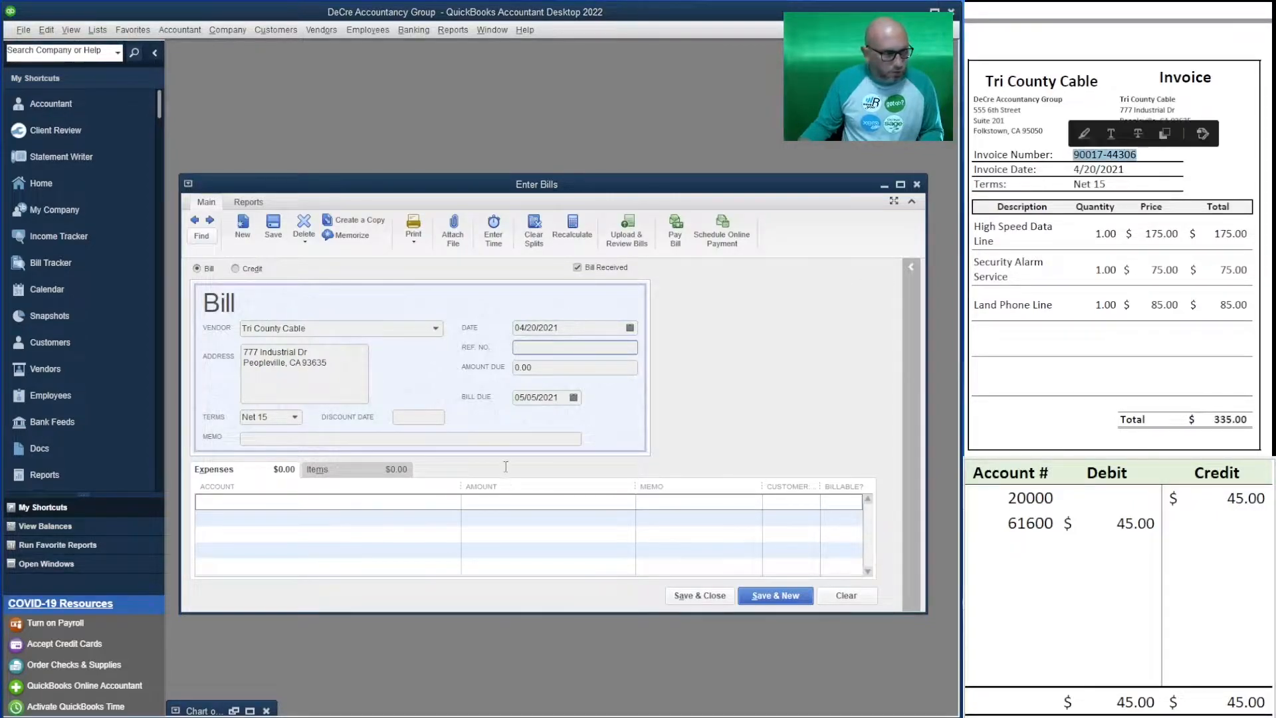
{"action": "key", "text": "ctrl+c"}
{"action": "left_click", "coordinate": [552, 347]}
{"action": "key", "text": "ctrl+v"}
{"action": "key", "text": "Tab"}
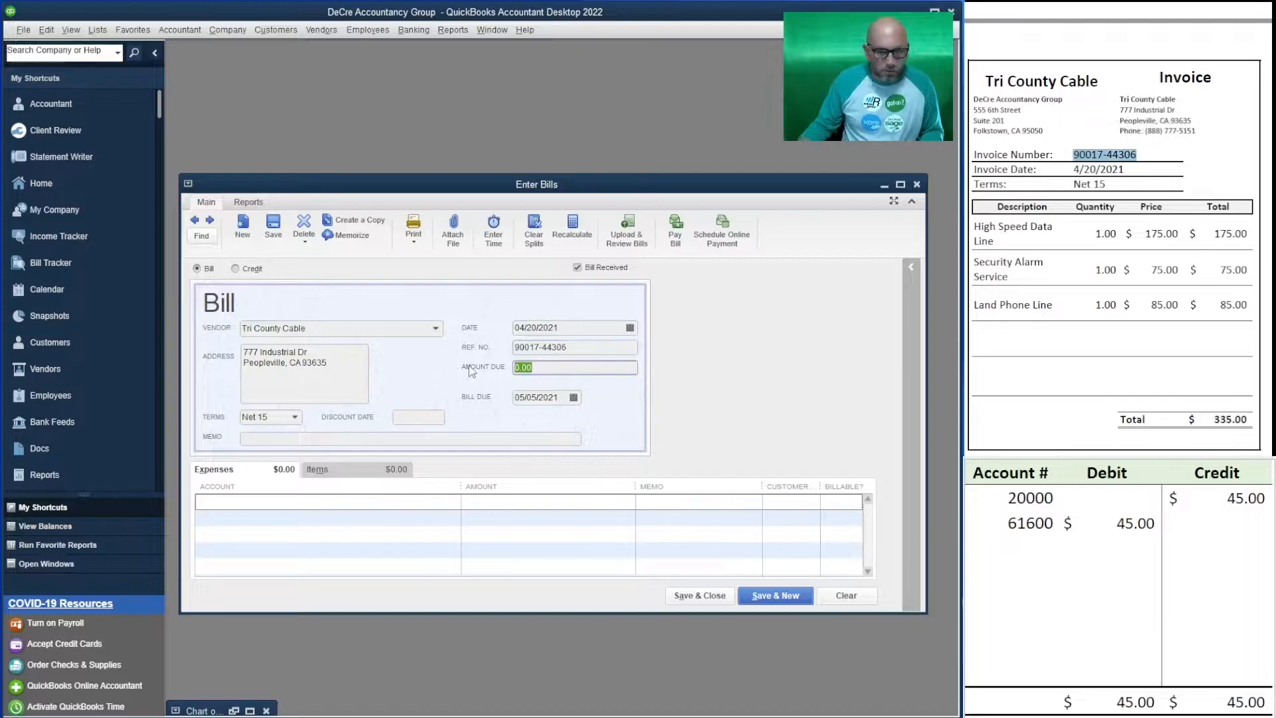
{"action": "type", "text": "335"}
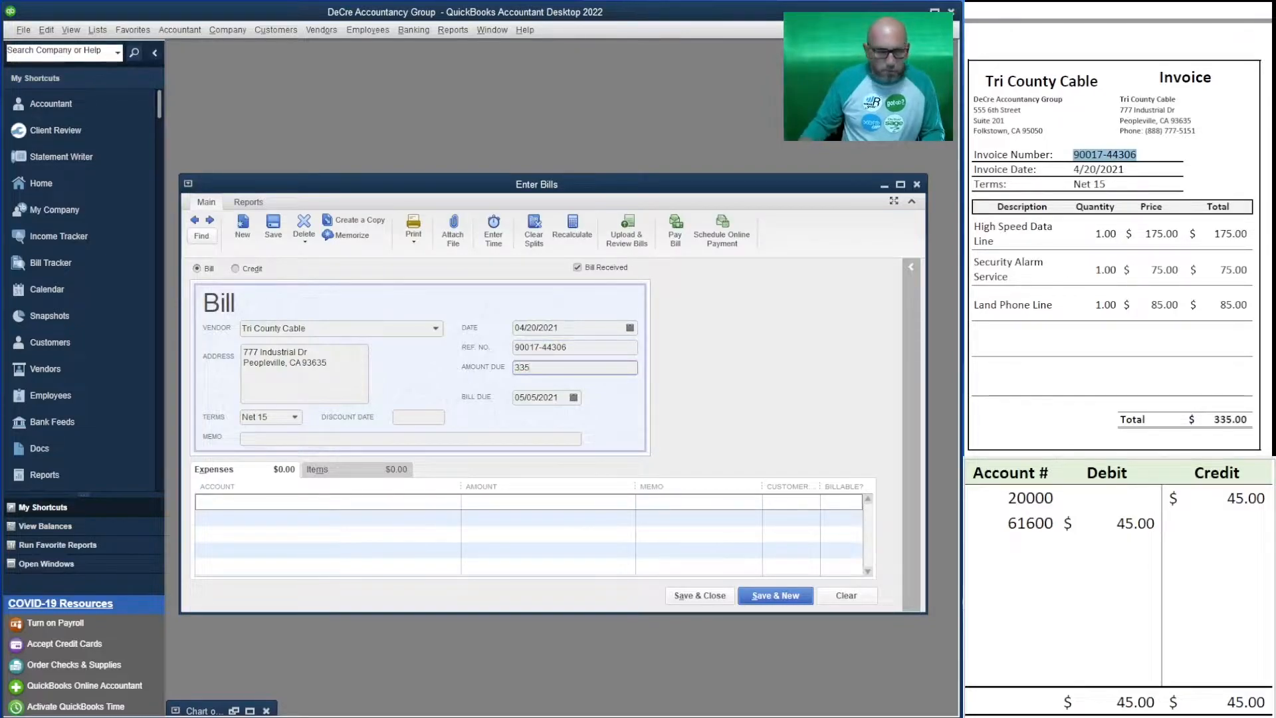
{"action": "key", "text": "Tab"}
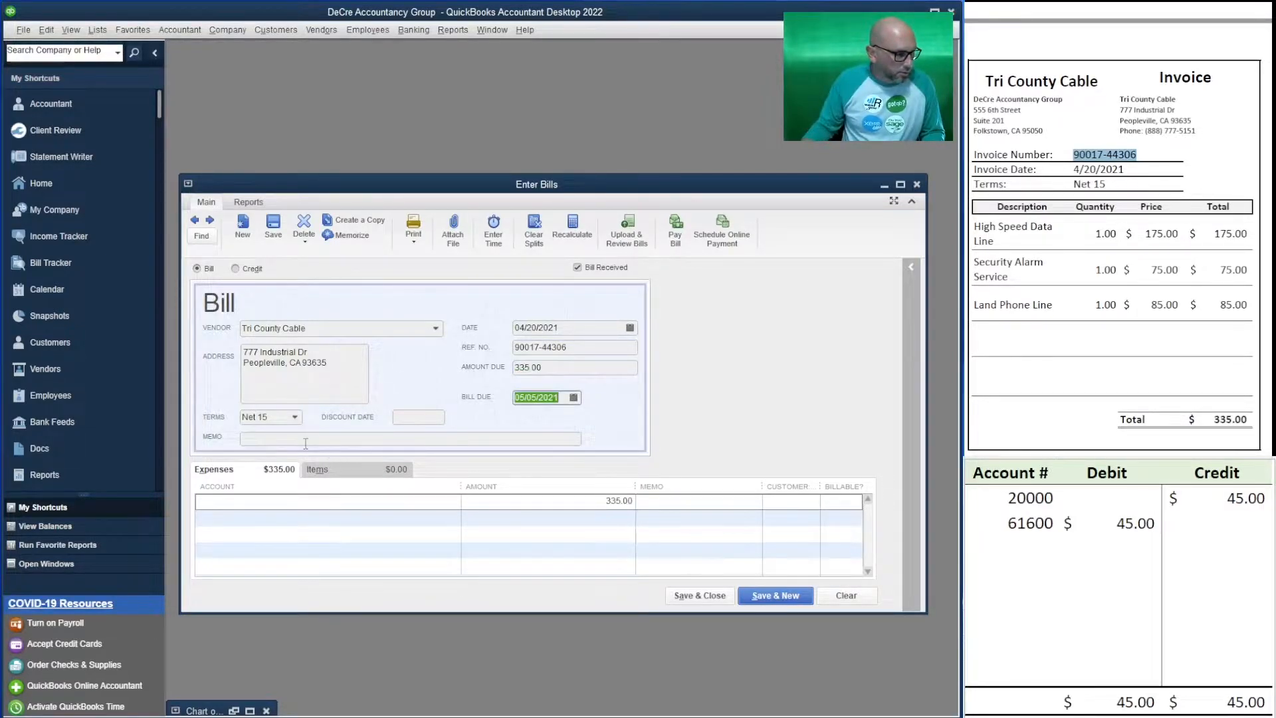
Assign the first expense line to account 61400 Computer and Internet Expenses with an amount of 175.00.
{"action": "left_click", "coordinate": [241, 503]}
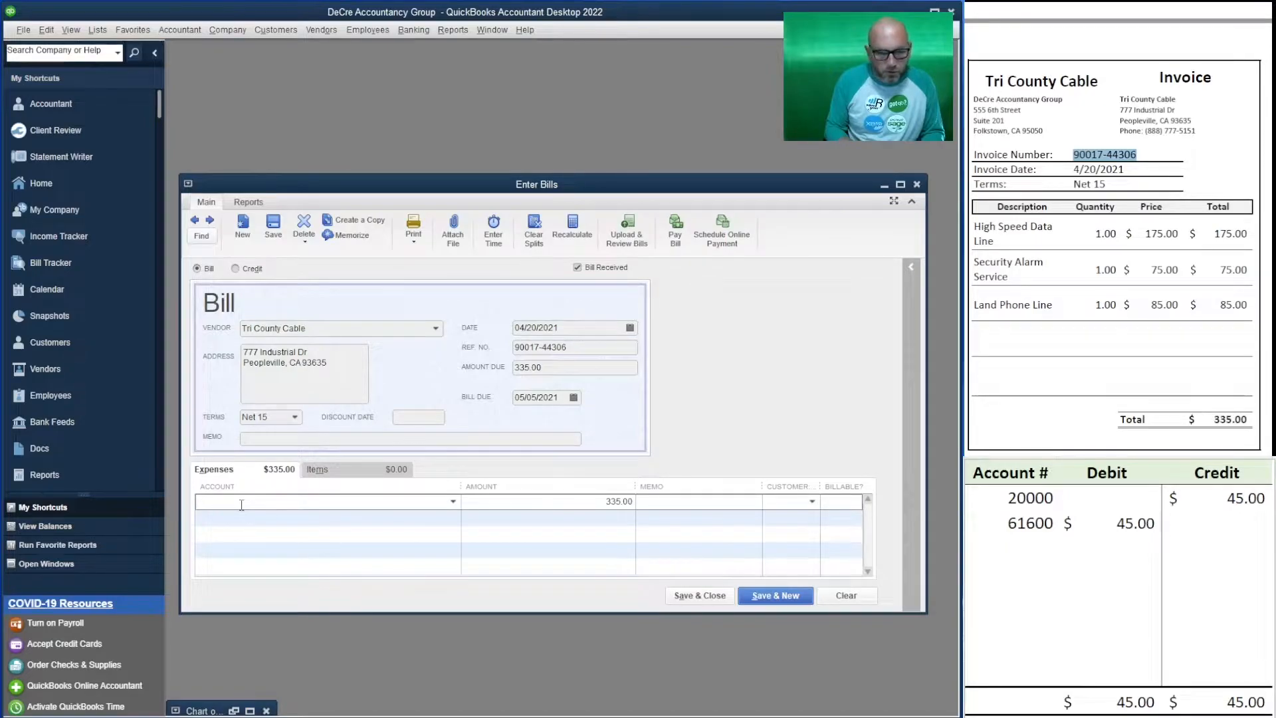
{"action": "type", "text": "interest Expense"}
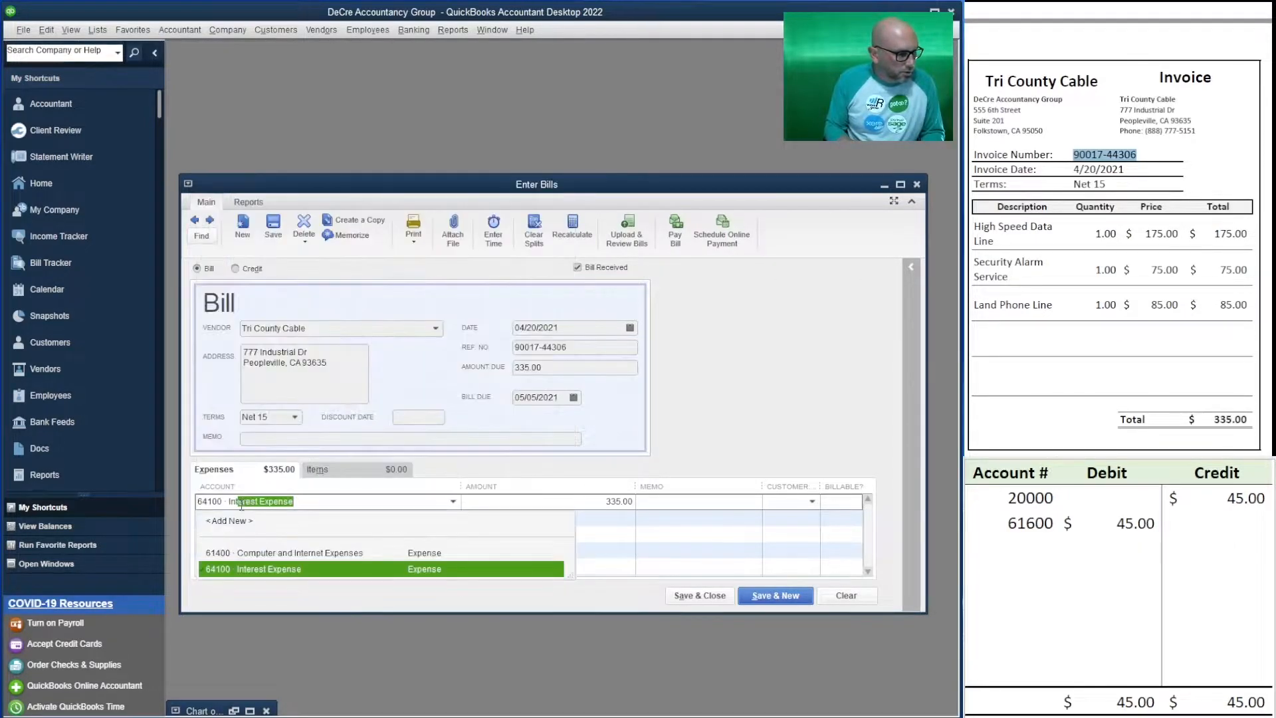
{"action": "key", "text": "Up"}
{"action": "key", "text": "Tab"}
{"action": "type", "text": "175"}
{"action": "key", "text": "Tab"}
{"action": "key", "text": "Tab"}
{"action": "key", "text": "Tab"}
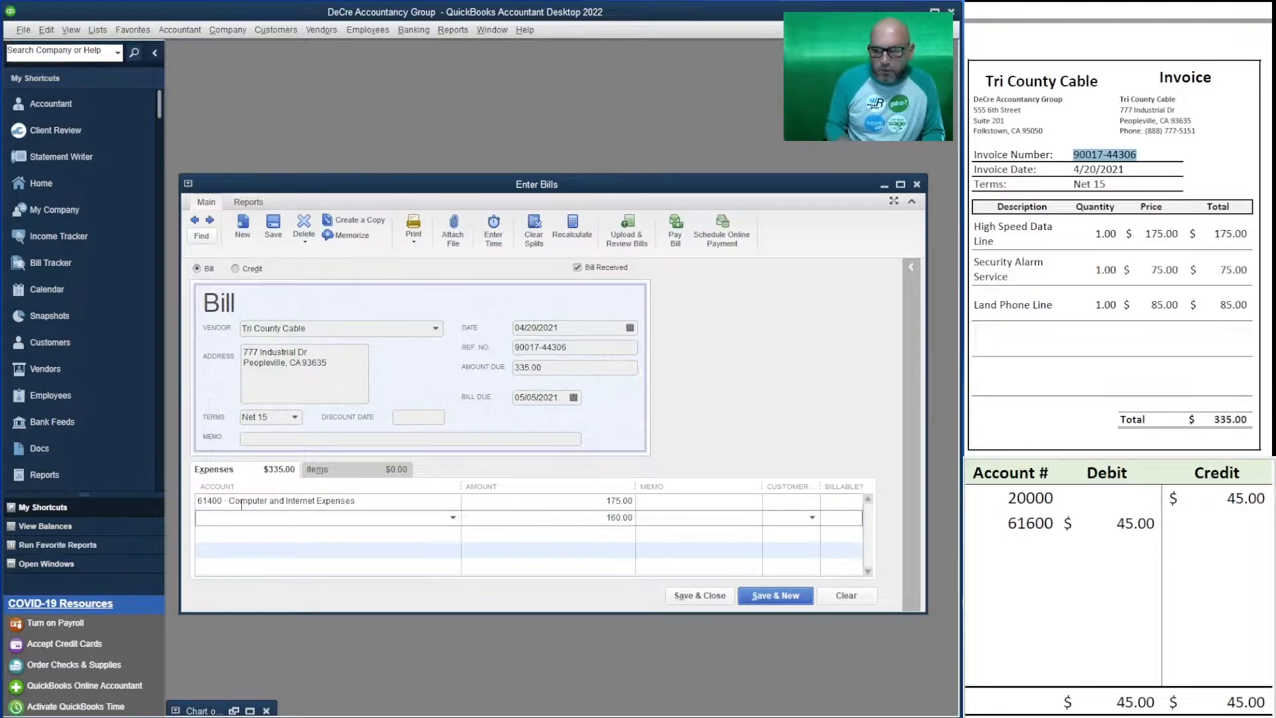
Add expense lines for 67400 Security Service at 75.00 and 67300 Telephone Expense at 85.00.
{"action": "type", "text": "sec"}
{"action": "key", "text": "Tab"}
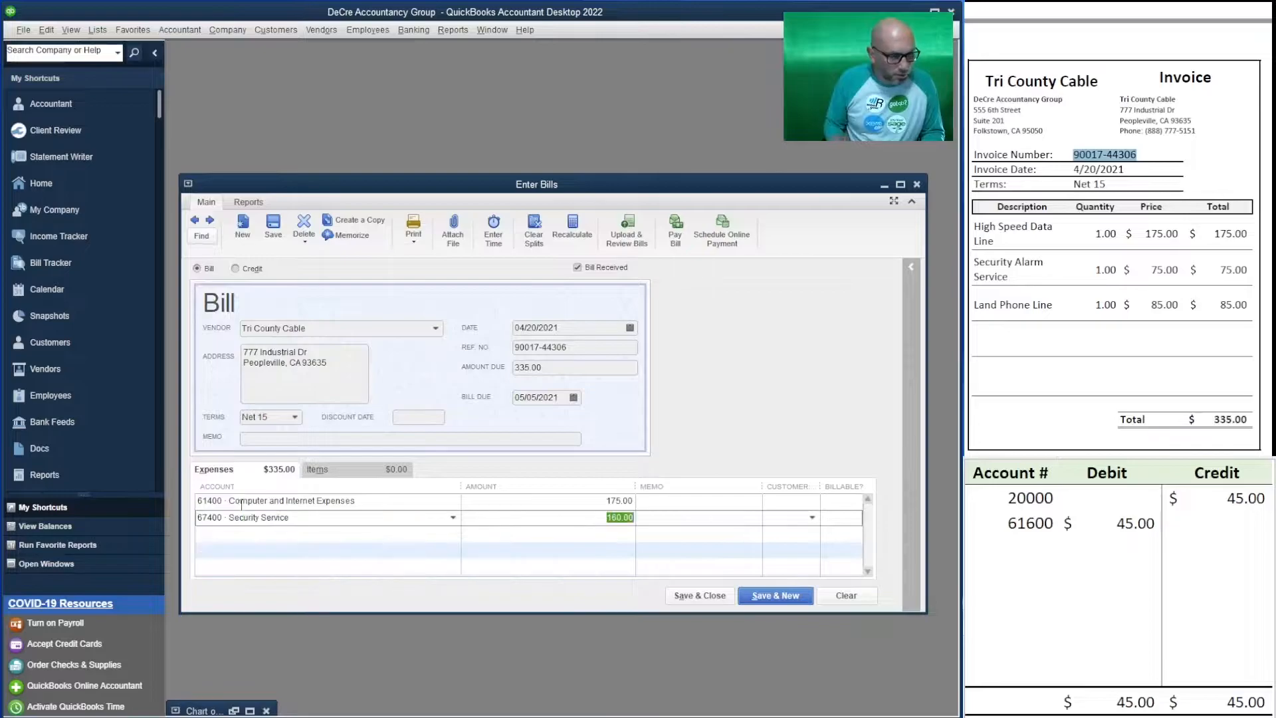
{"action": "type", "text": "75"}
{"action": "key", "text": "Tab"}
{"action": "key", "text": "Tab"}
{"action": "type", "text": "pho"}
{"action": "key", "text": "BackSpace"}
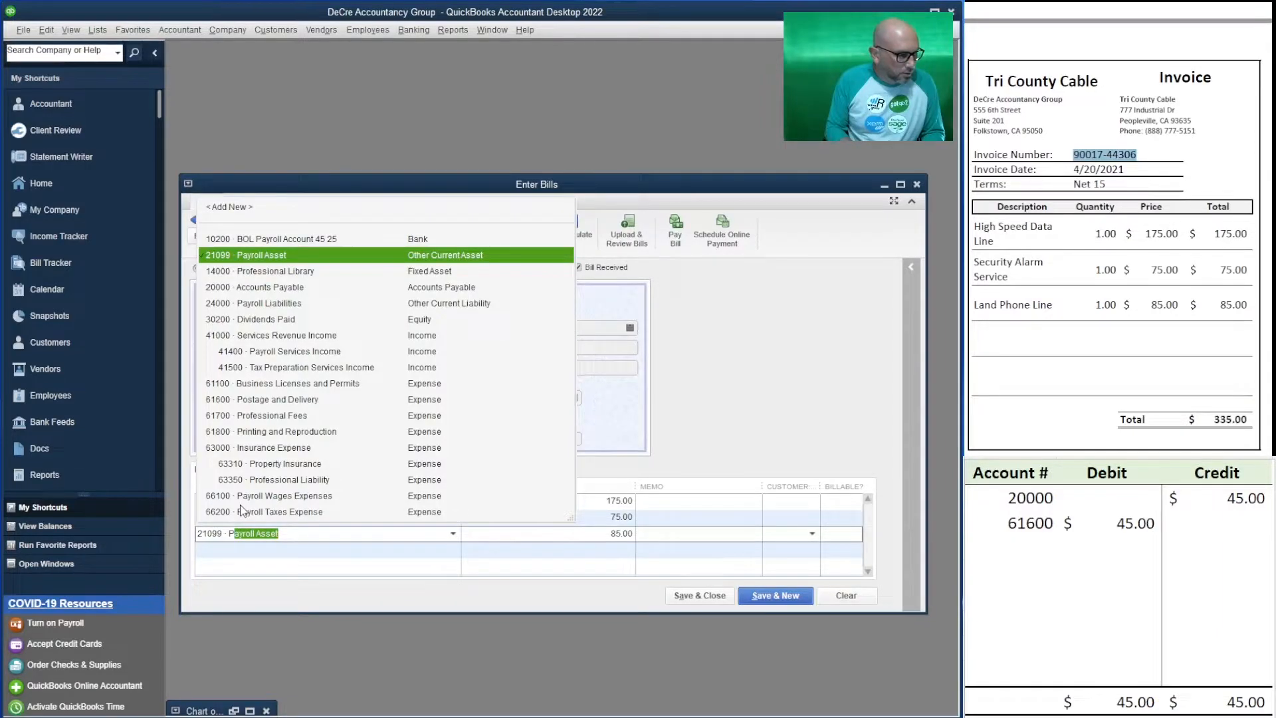
{"action": "key", "text": "BackSpace"}
{"action": "type", "text": "te"}
{"action": "key", "text": "Tab"}
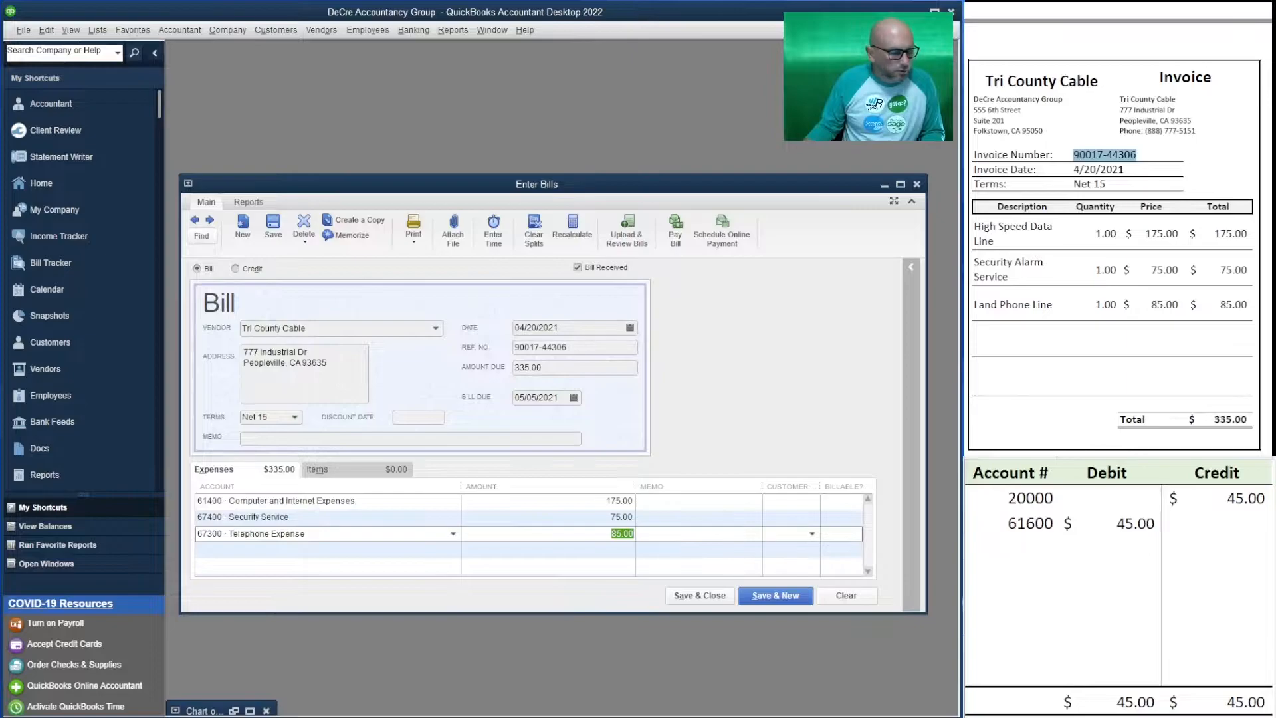
In the spreadsheet, set the credit for account 20000 to 335 and list accounts 61400, 67400 and 67300 beneath it.
{"action": "left_click", "coordinate": [1202, 496]}
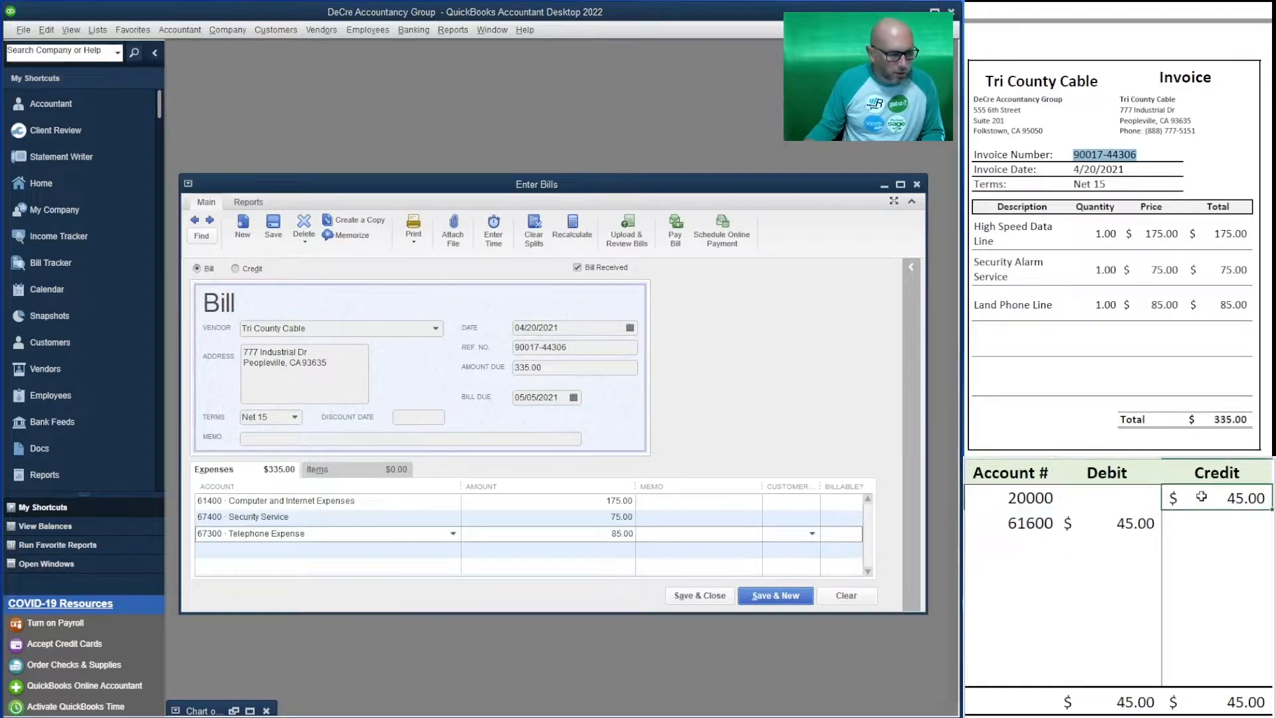
{"action": "type", "text": "335"}
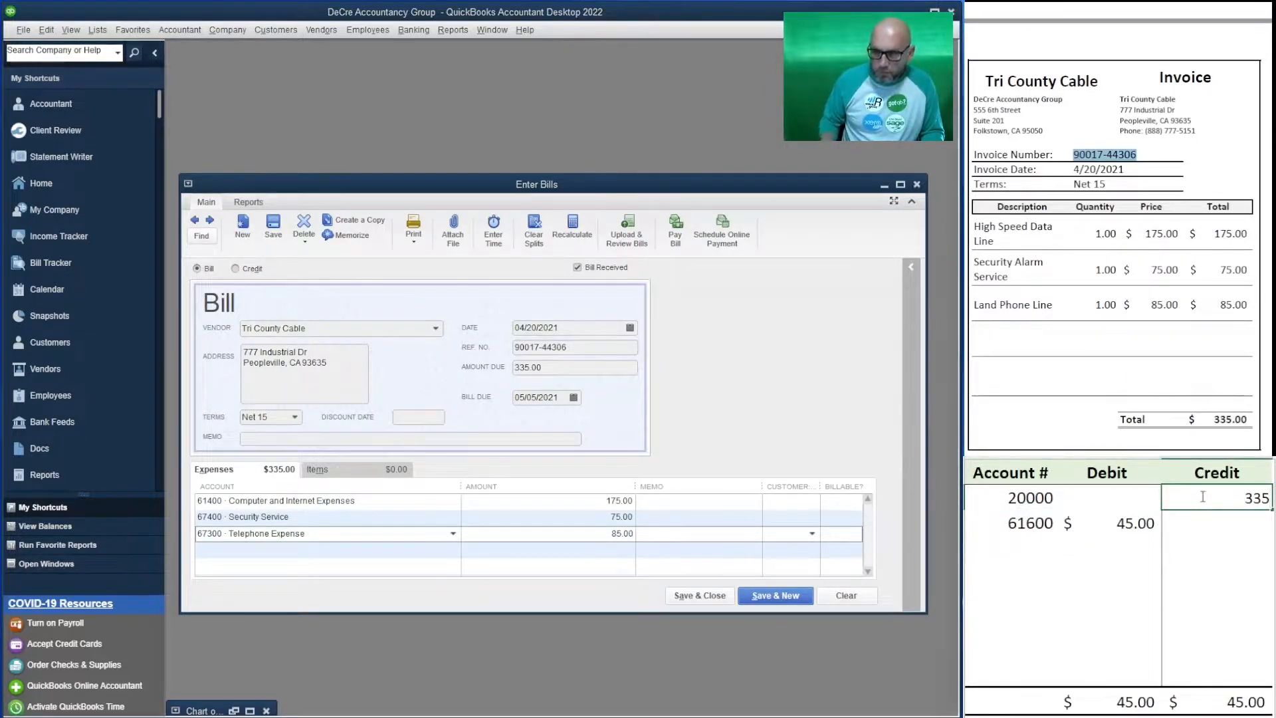
{"action": "key", "text": "Return"}
{"action": "key", "text": "Left"}
{"action": "key", "text": "Left"}
{"action": "type", "text": "61400"}
{"action": "key", "text": "Return"}
{"action": "type", "text": "67"}
{"action": "type", "text": "00"}
{"action": "key", "text": "Return"}
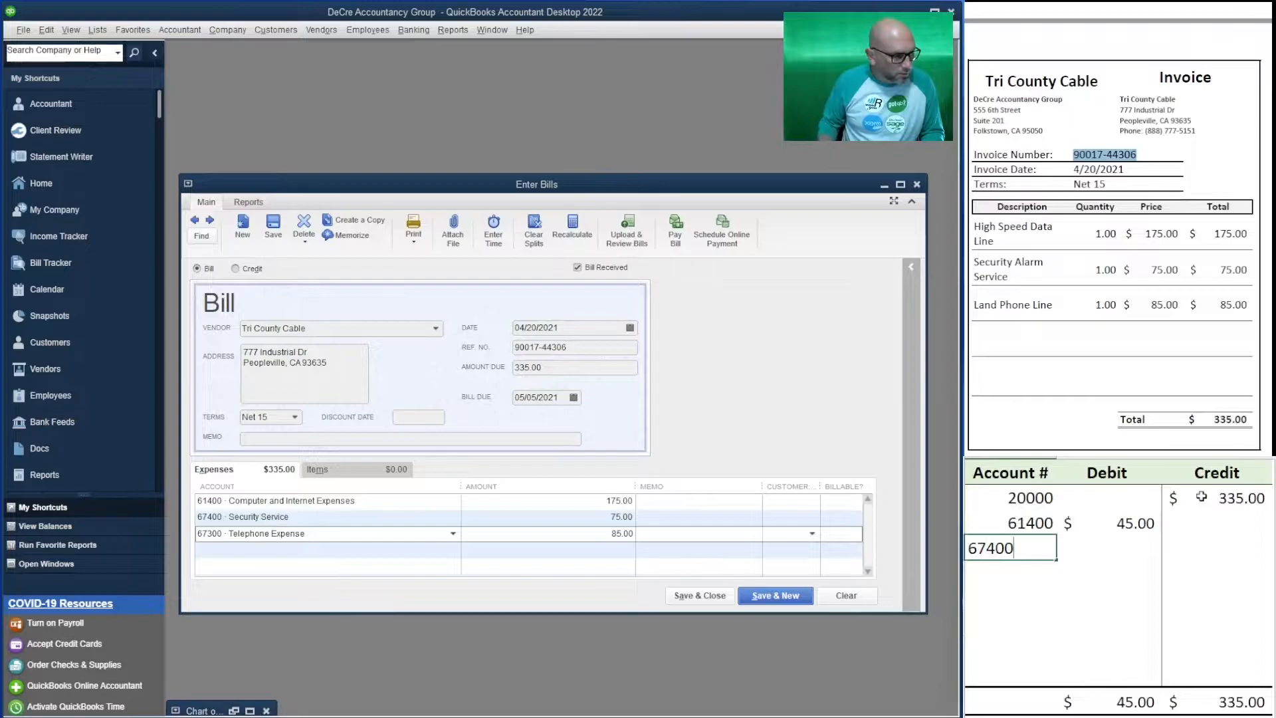
{"action": "type", "text": "67300"}
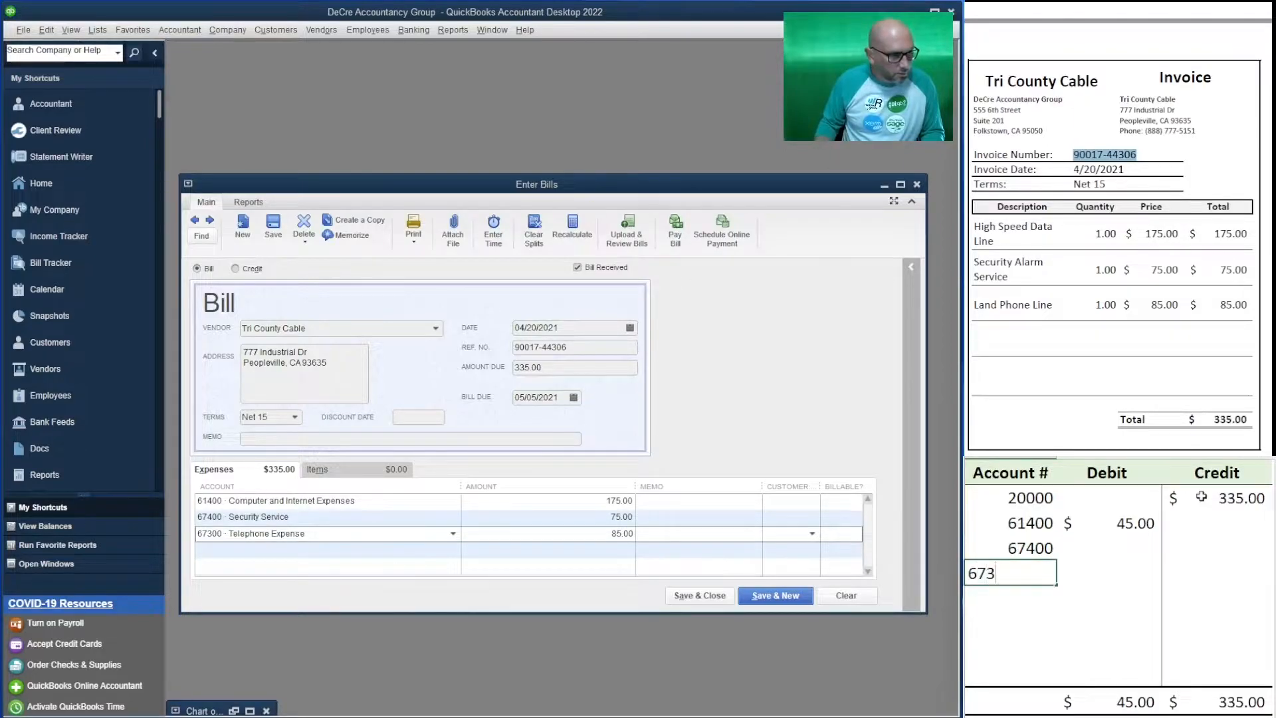
{"action": "key", "text": "Tab"}
Enter spreadsheet debits of 175 for account 61400, 75 for 67400 and 85 for 67300.
{"action": "key", "text": "Up"}
{"action": "type", "text": "175"}
{"action": "key", "text": "Return"}
{"action": "type", "text": "75"}
{"action": "key", "text": "Return"}
{"action": "type", "text": "85"}
{"action": "key", "text": "Return"}
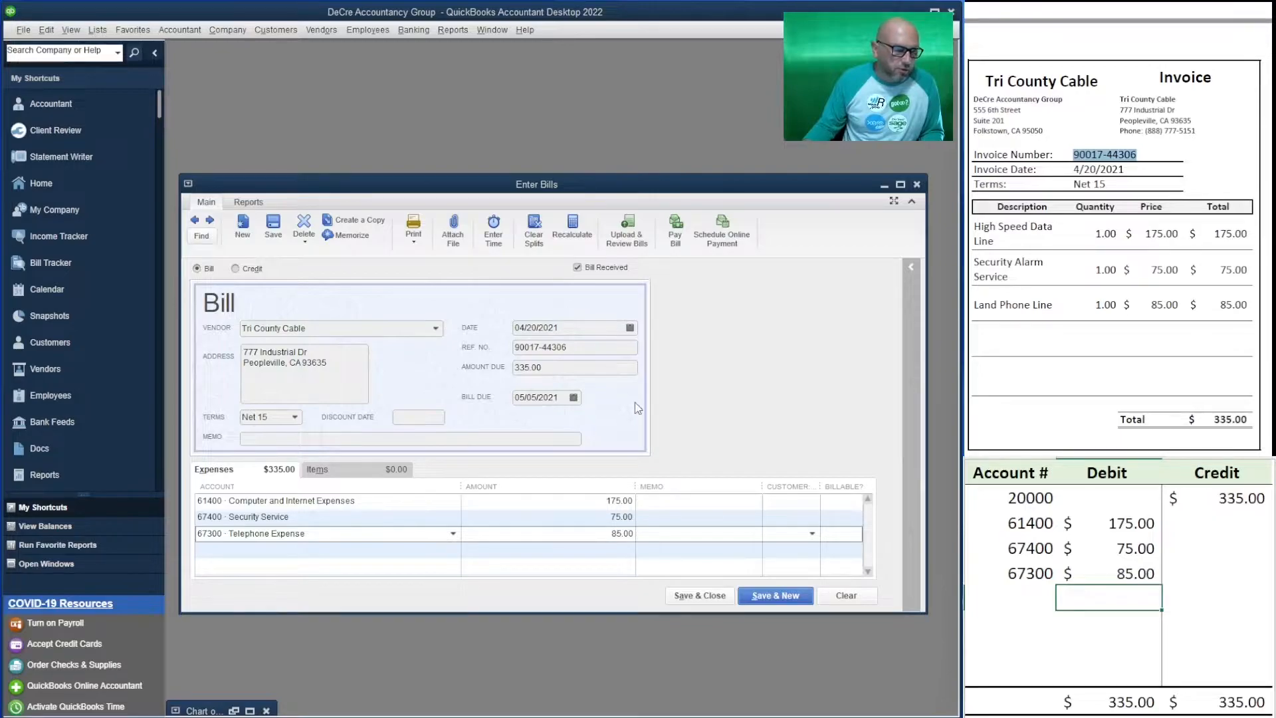
Save the cable bill in QuickBooks and start a new one for vendor Mobile Services Inc., keeping the date 04/20/2021.
{"action": "left_click", "coordinate": [776, 598]}
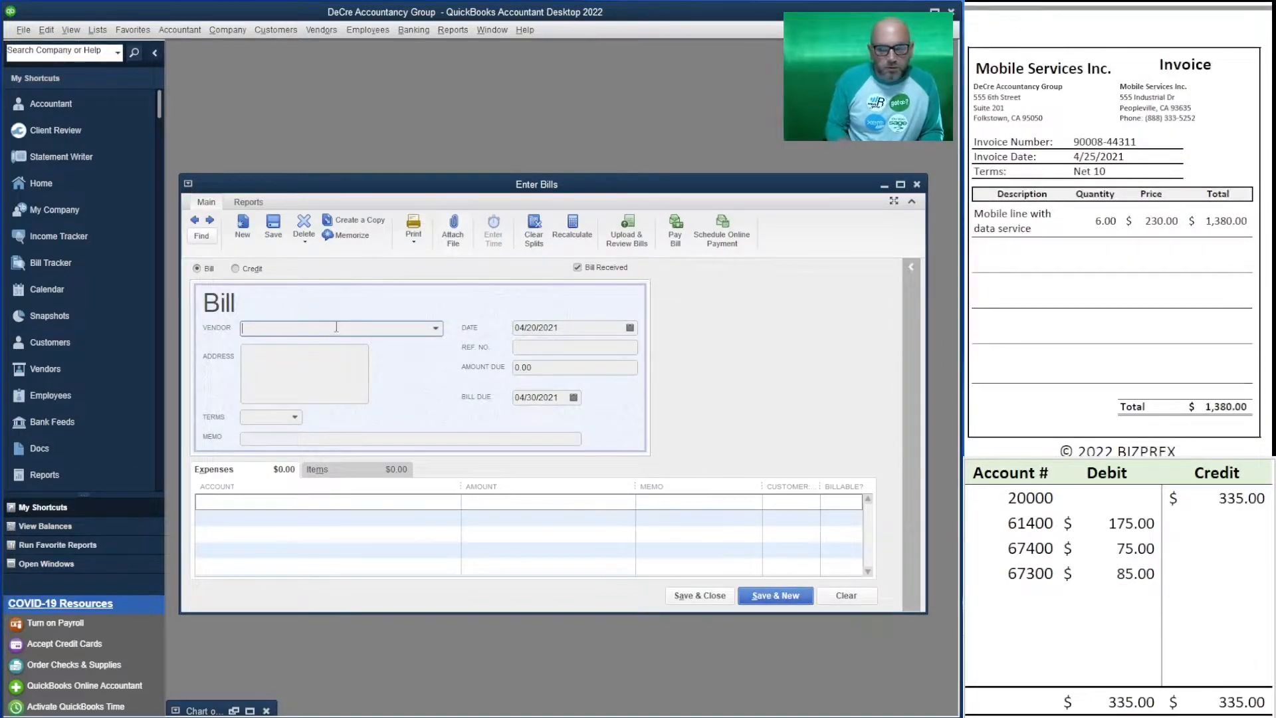
{"action": "type", "text": "mob"}
{"action": "key", "text": "Tab"}
{"action": "key", "text": "Tab"}
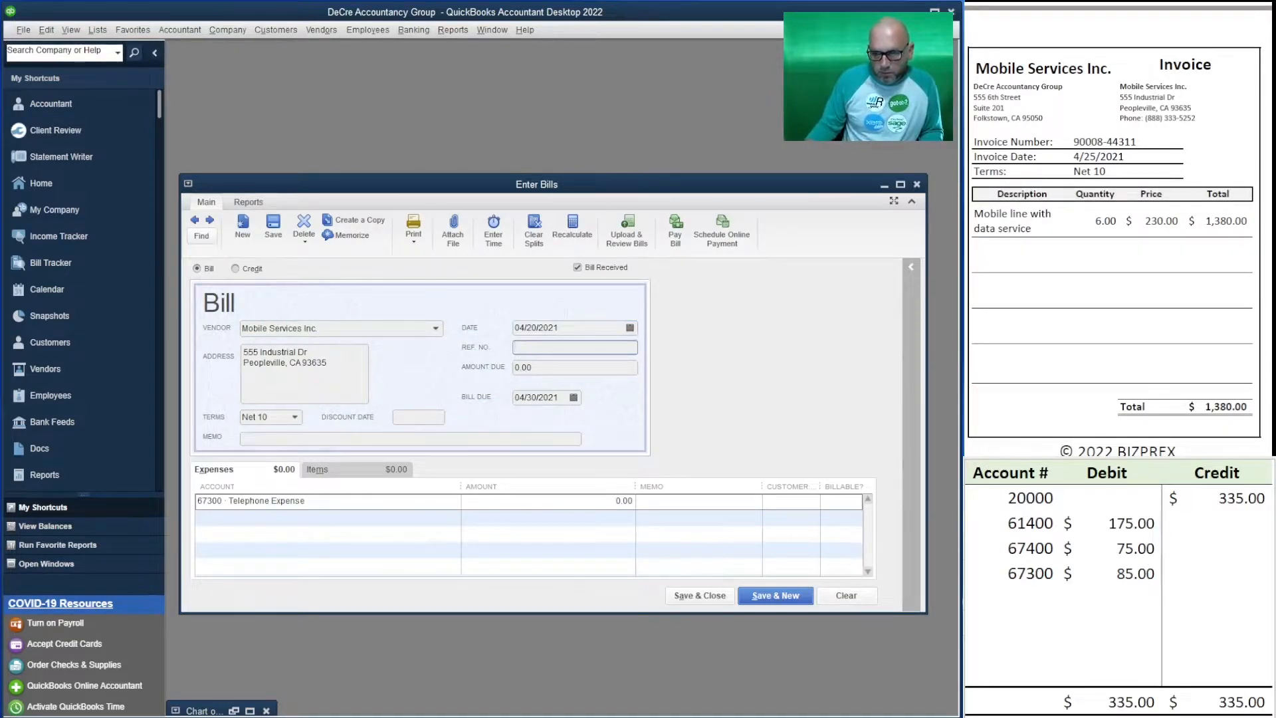
Copy the Mobile Services invoice number into the bill's reference number and memo, and set the amount due to 1,380.00.
{"action": "double_click", "coordinate": [1103, 141]}
{"action": "left_click", "coordinate": [555, 348]}
{"action": "key", "text": "ctrl+v"}
{"action": "key", "text": "Tab"}
{"action": "type", "text": "1380"}
{"action": "key", "text": "Tab"}
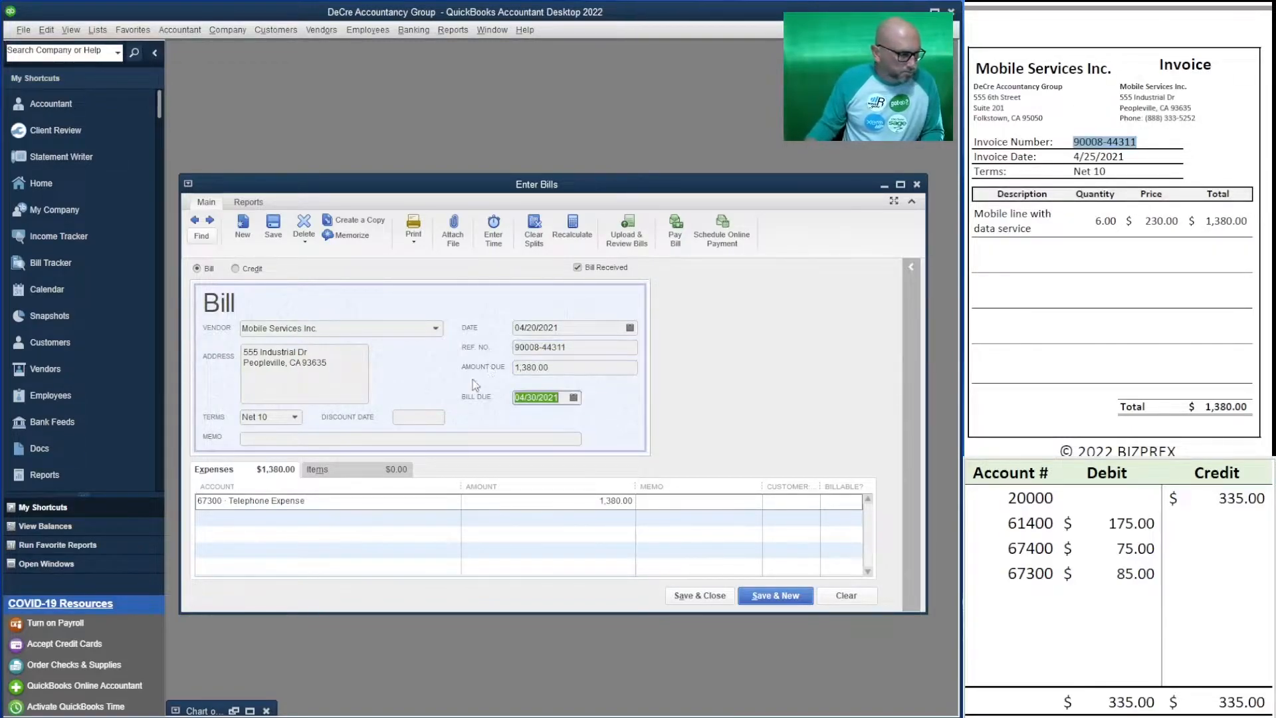
{"action": "left_click", "coordinate": [321, 440]}
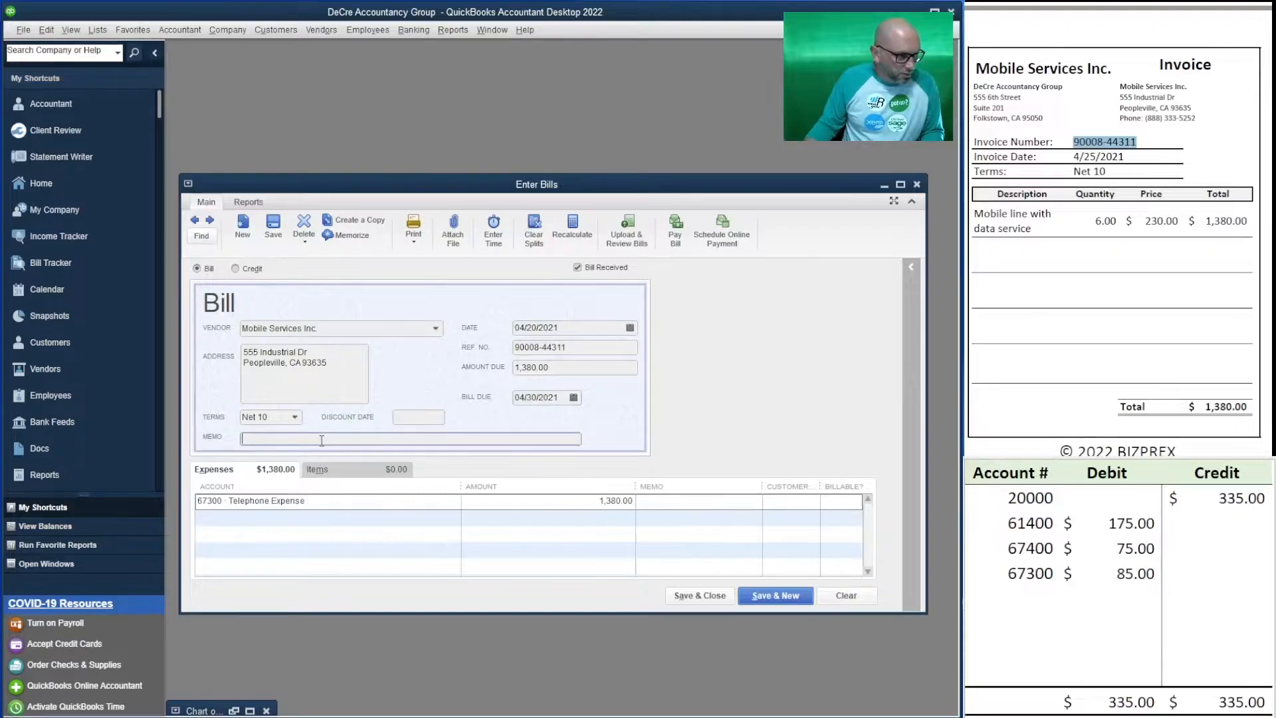
{"action": "key", "text": "ctrl+v"}
Replace the three cable debit rows in the spreadsheet with a 1380 debit for account 67300.
{"action": "left_click_drag", "start_coordinate": [1137, 575], "coordinate": [1030, 525]}
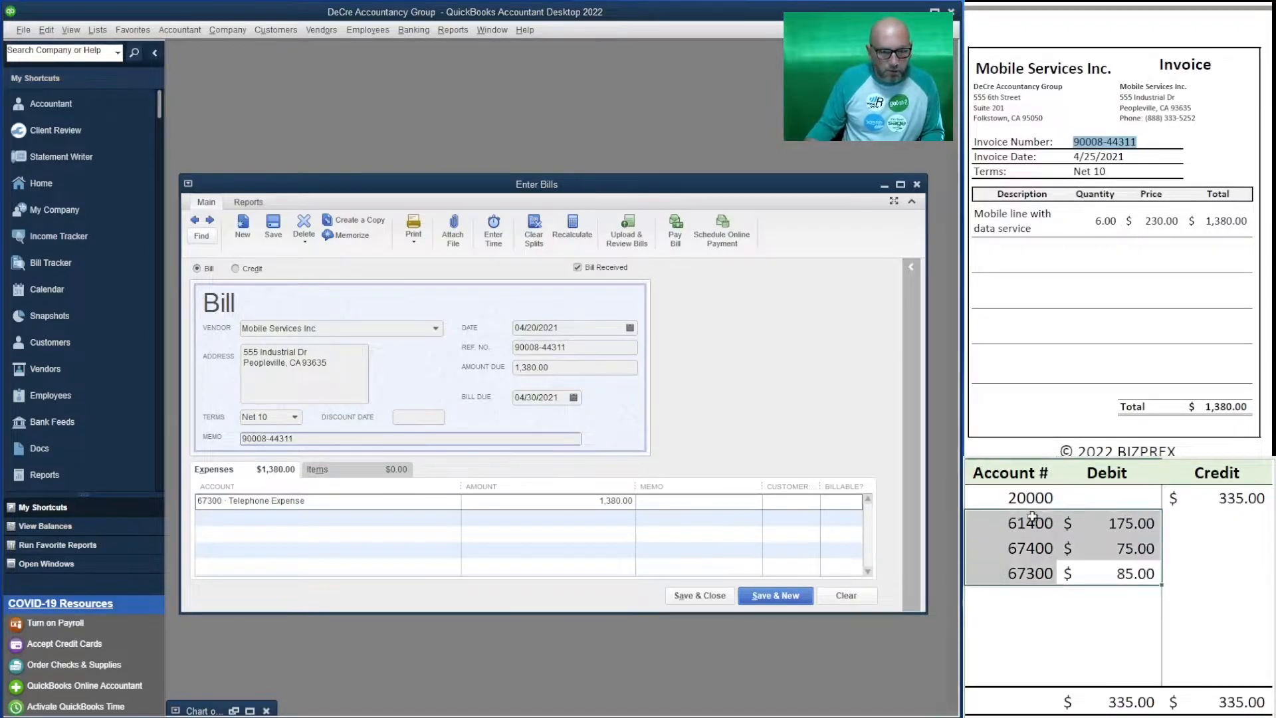
{"action": "key", "text": "Delete"}
{"action": "left_click", "coordinate": [1026, 532]}
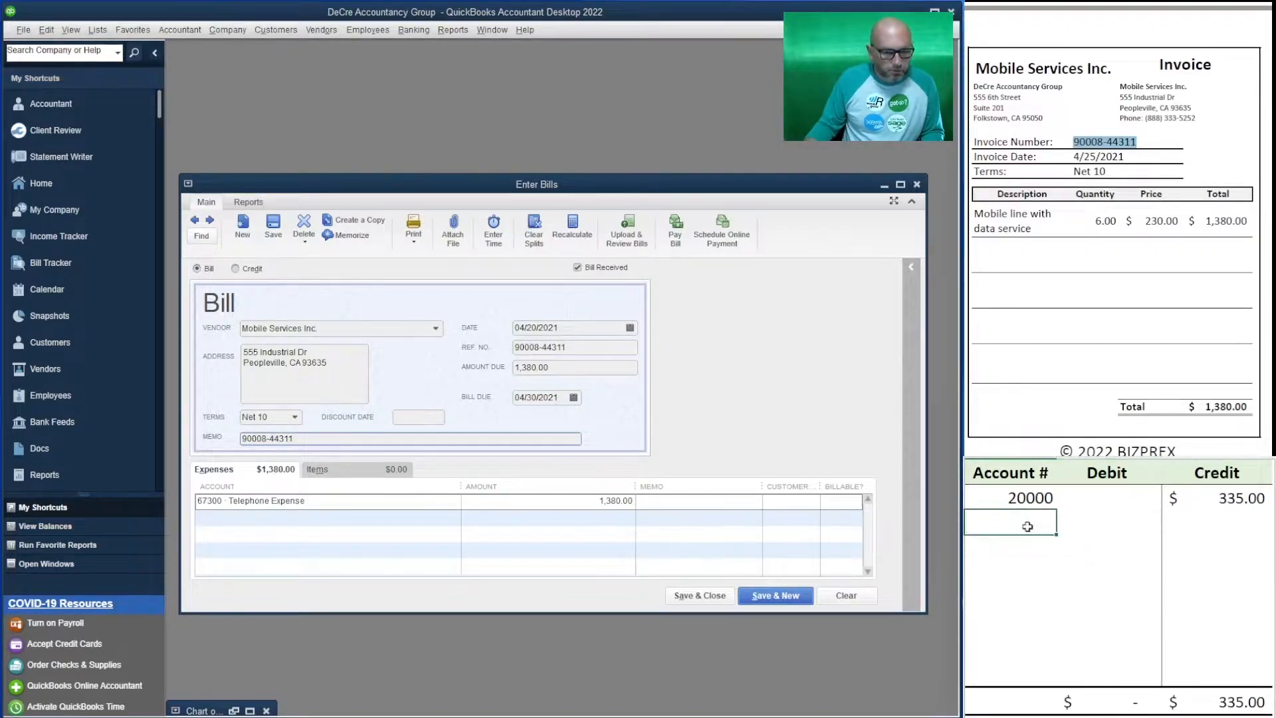
{"action": "type", "text": "67300"}
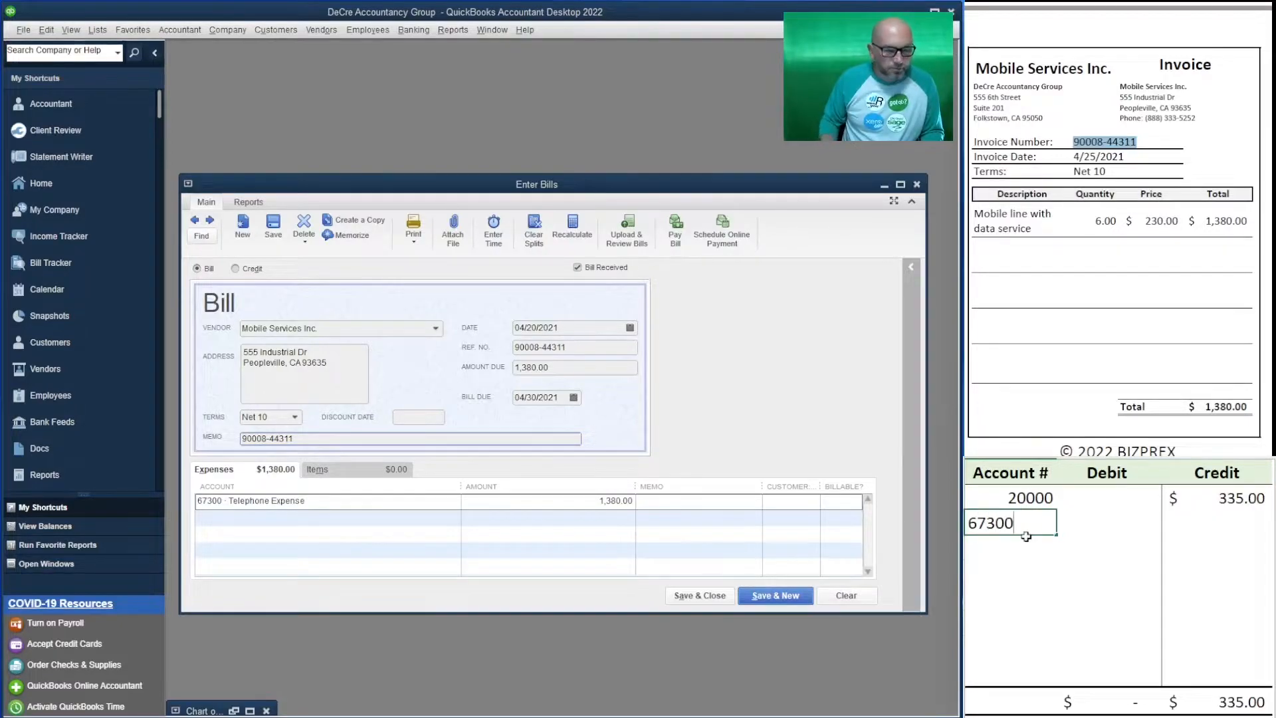
{"action": "key", "text": "Up"}
{"action": "key", "text": "Right"}
{"action": "key", "text": "Down"}
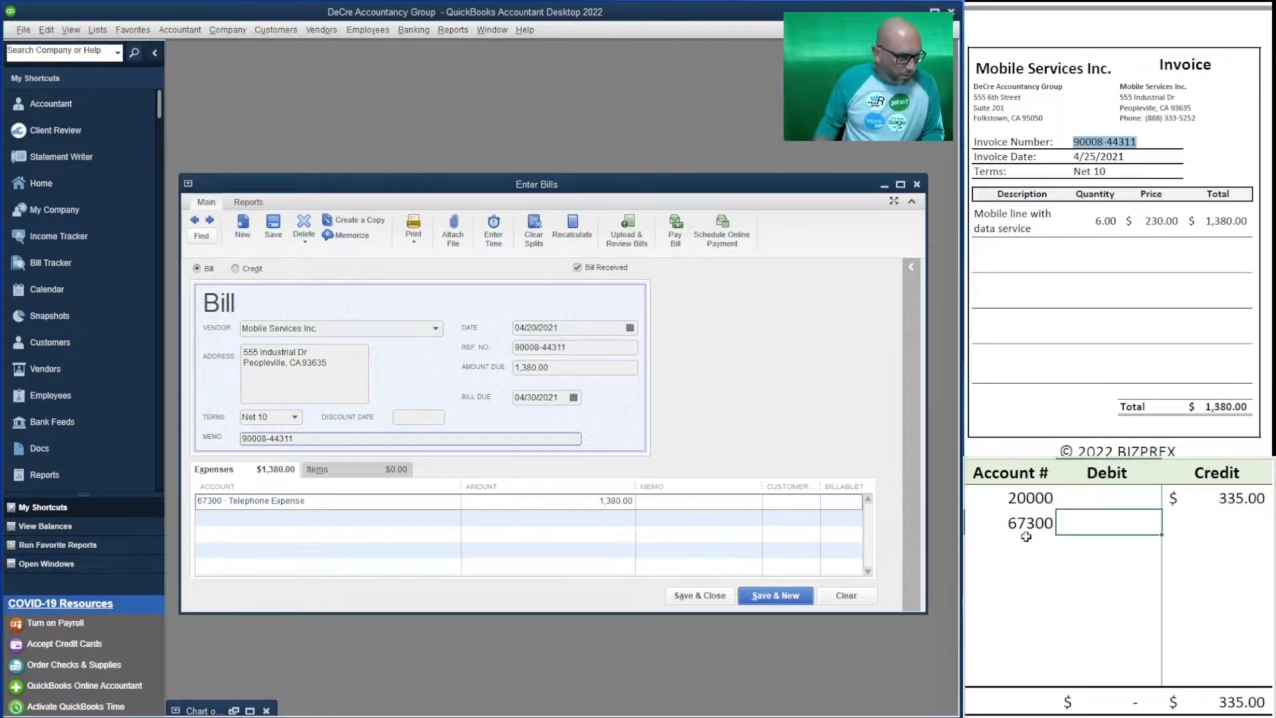
{"action": "type", "text": "1380"}
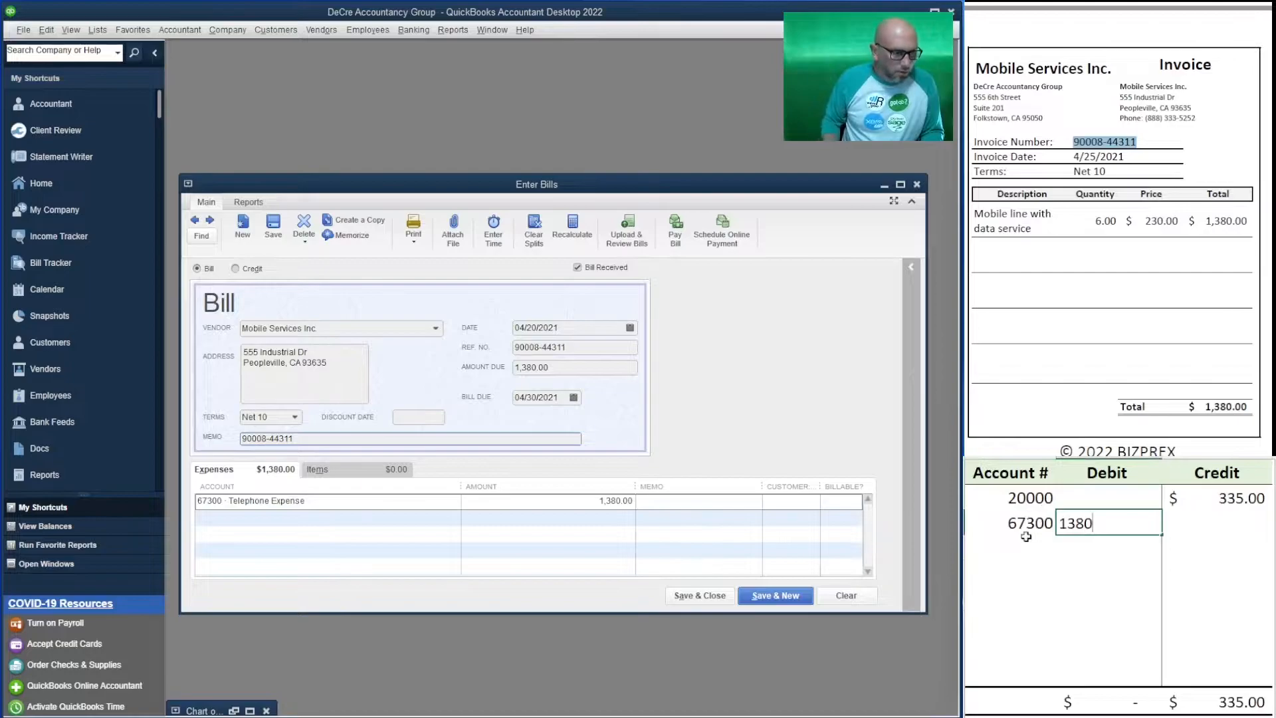
Set the spreadsheet credit for account 20000 to 1380.
{"action": "key", "text": "Up"}
{"action": "key", "text": "Right"}
{"action": "type", "text": "1380"}
{"action": "key", "text": "Return"}
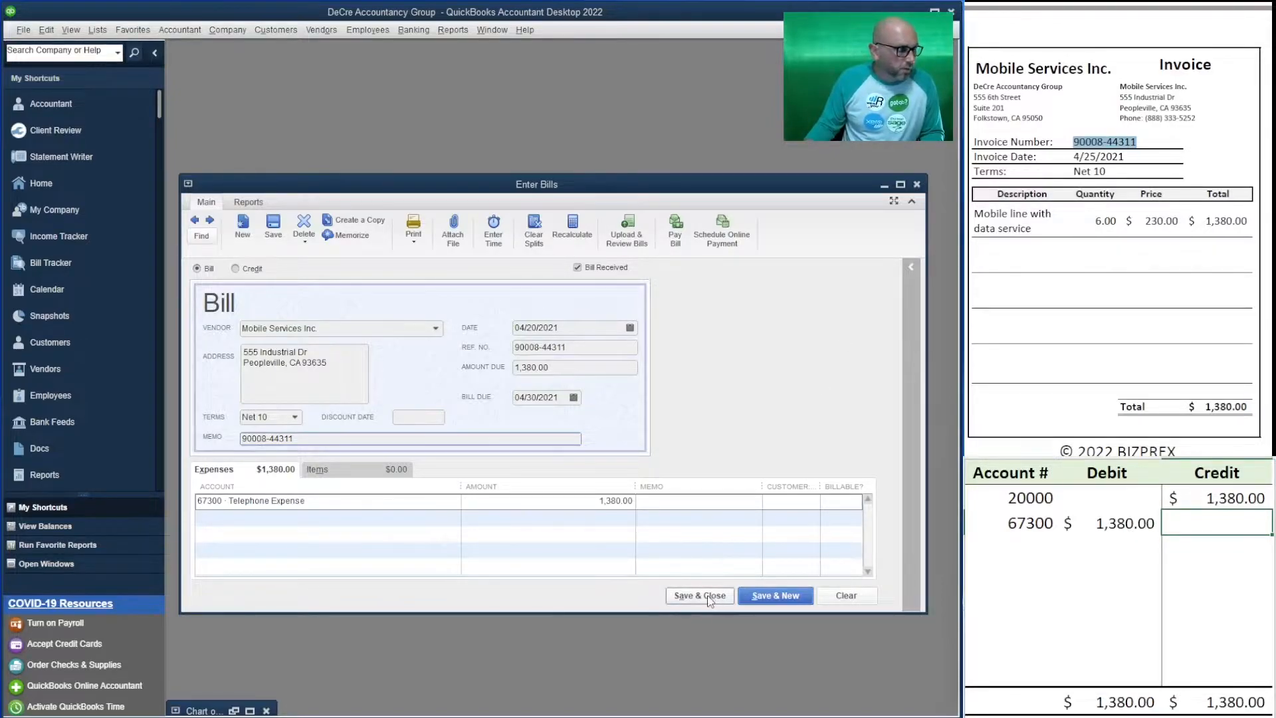
Save the Mobile Services bill in QuickBooks and switch the new blank entry to a vendor credit.
{"action": "left_click", "coordinate": [764, 597]}
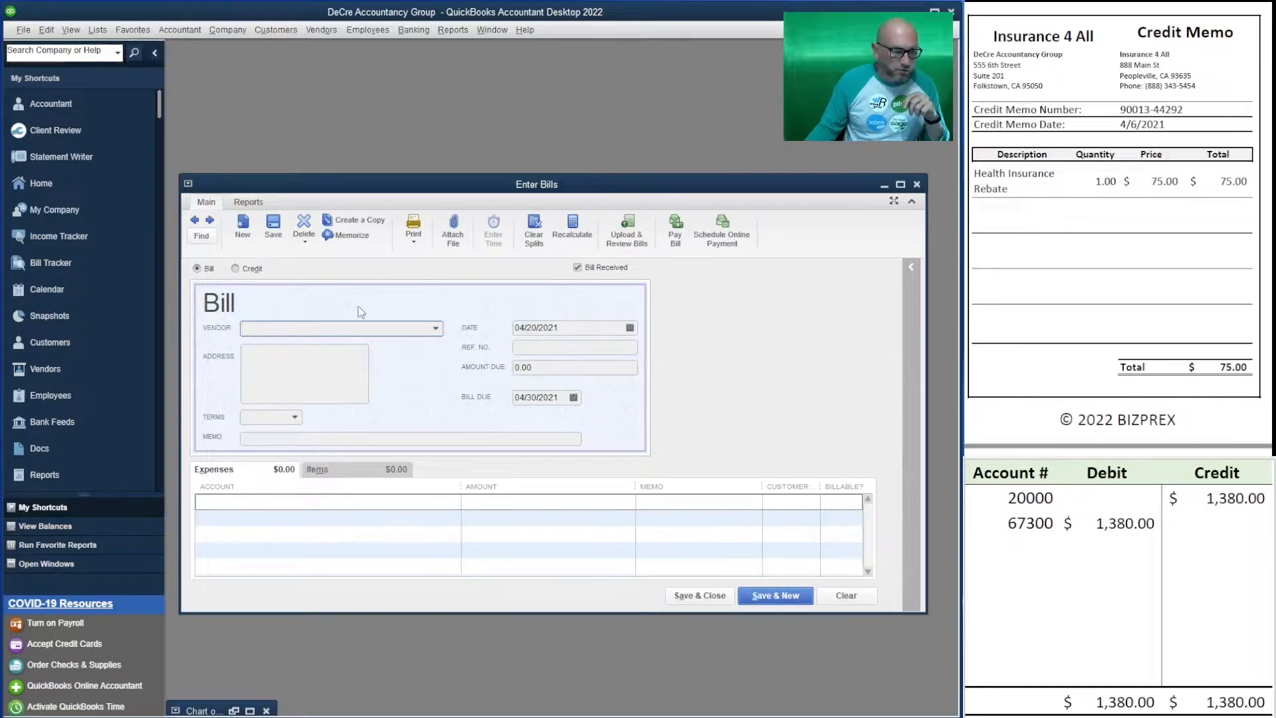
{"action": "left_click", "coordinate": [237, 269]}
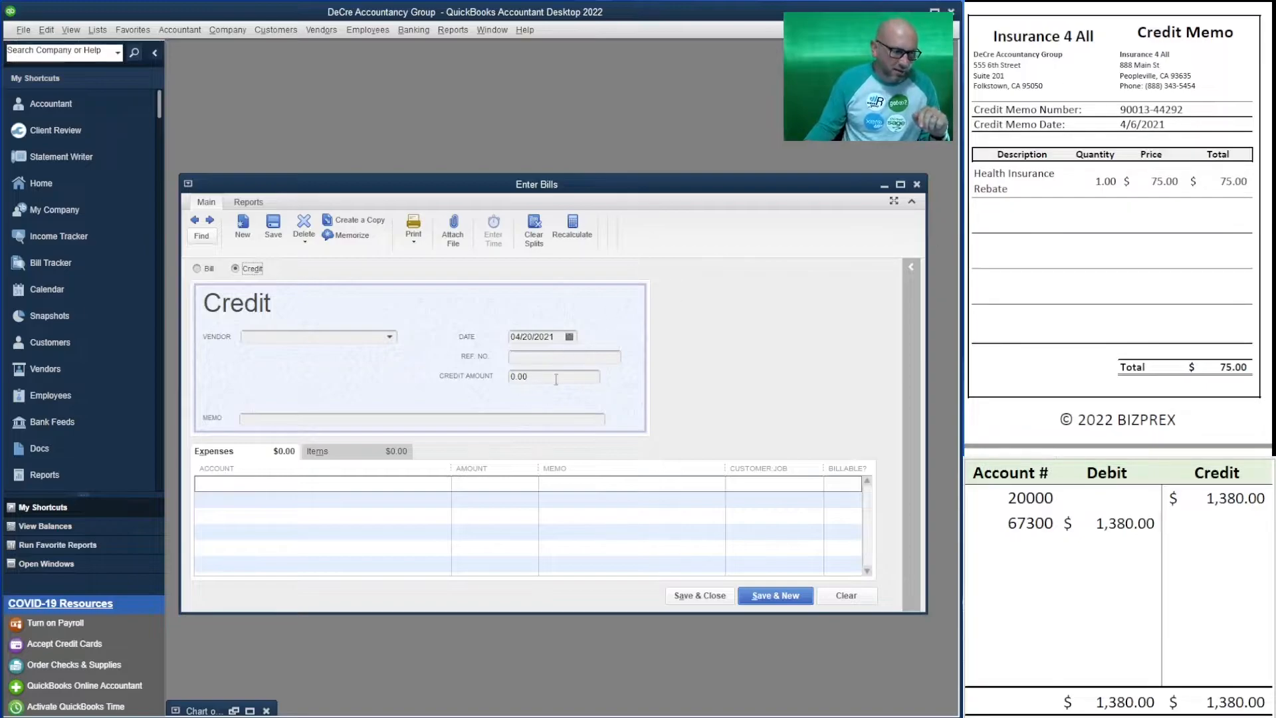
Clear the mobile bill's debit and credit amounts in the spreadsheet and enter a 75 debit for account 20000.
{"action": "left_click", "coordinate": [1223, 498]}
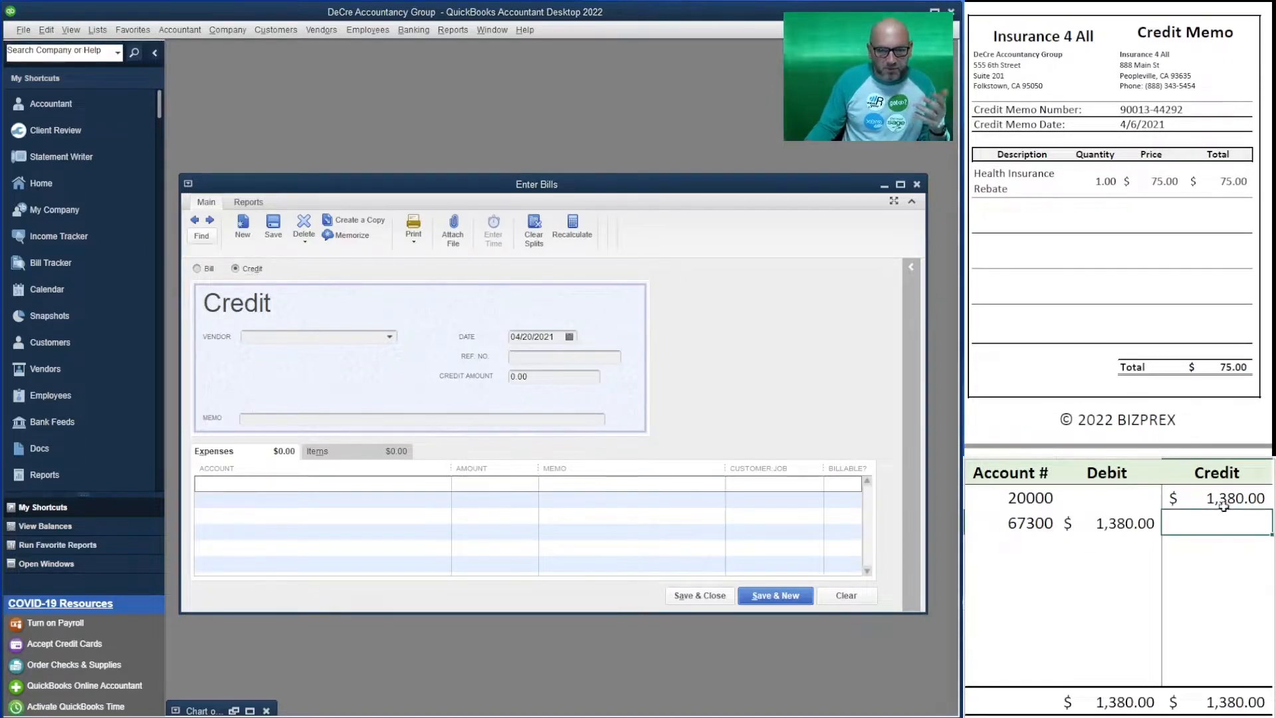
{"action": "key", "text": "Delete"}
{"action": "key", "text": "Left"}
{"action": "key", "text": "Left"}
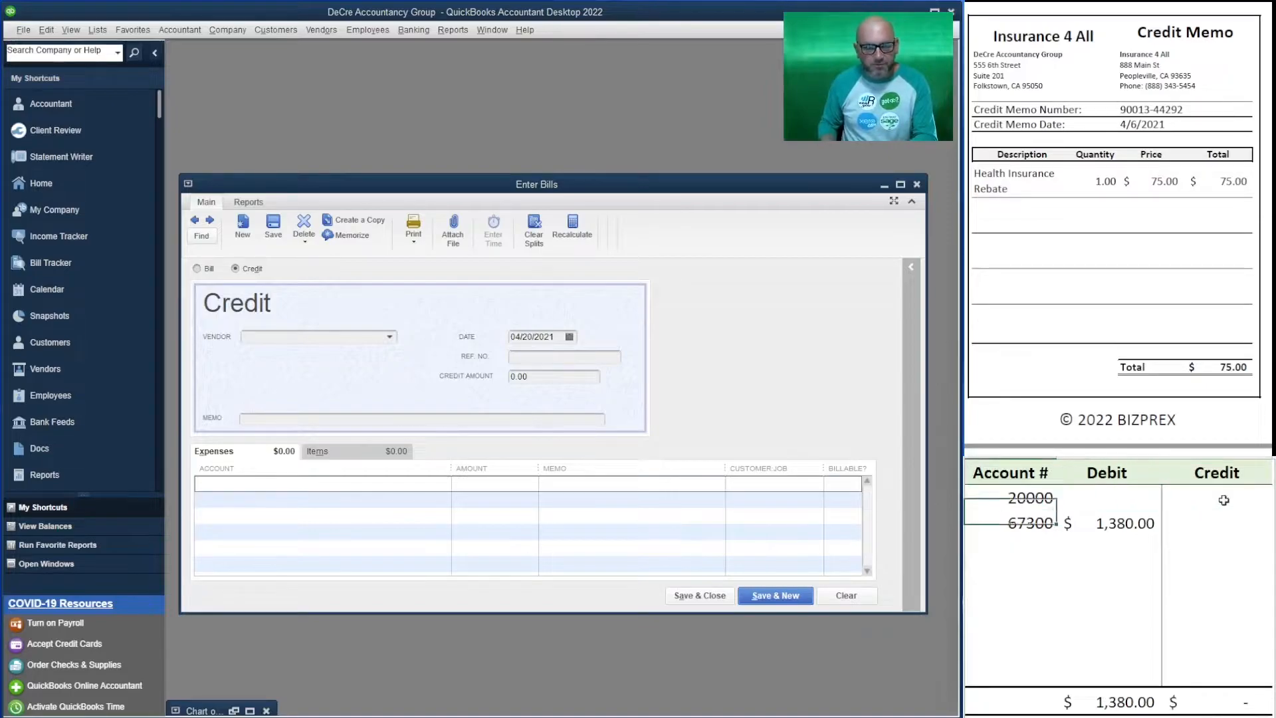
{"action": "key", "text": "Down"}
{"action": "key", "text": "Right"}
{"action": "key", "text": "Delete"}
{"action": "key", "text": "Up"}
{"action": "type", "text": "75"}
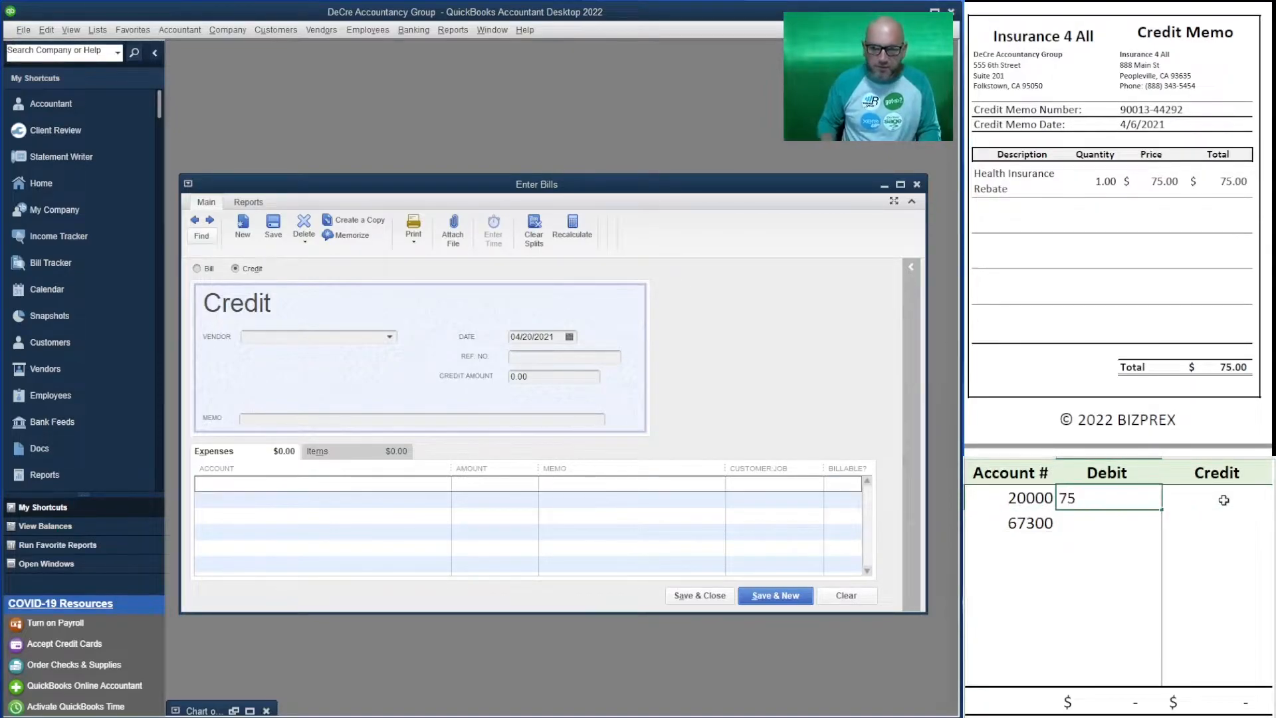
{"action": "key", "text": "Return"}
Set the credit amount to 75.00 and the date to 04/06/2021 on the QuickBooks vendor credit.
{"action": "left_click", "coordinate": [560, 377]}
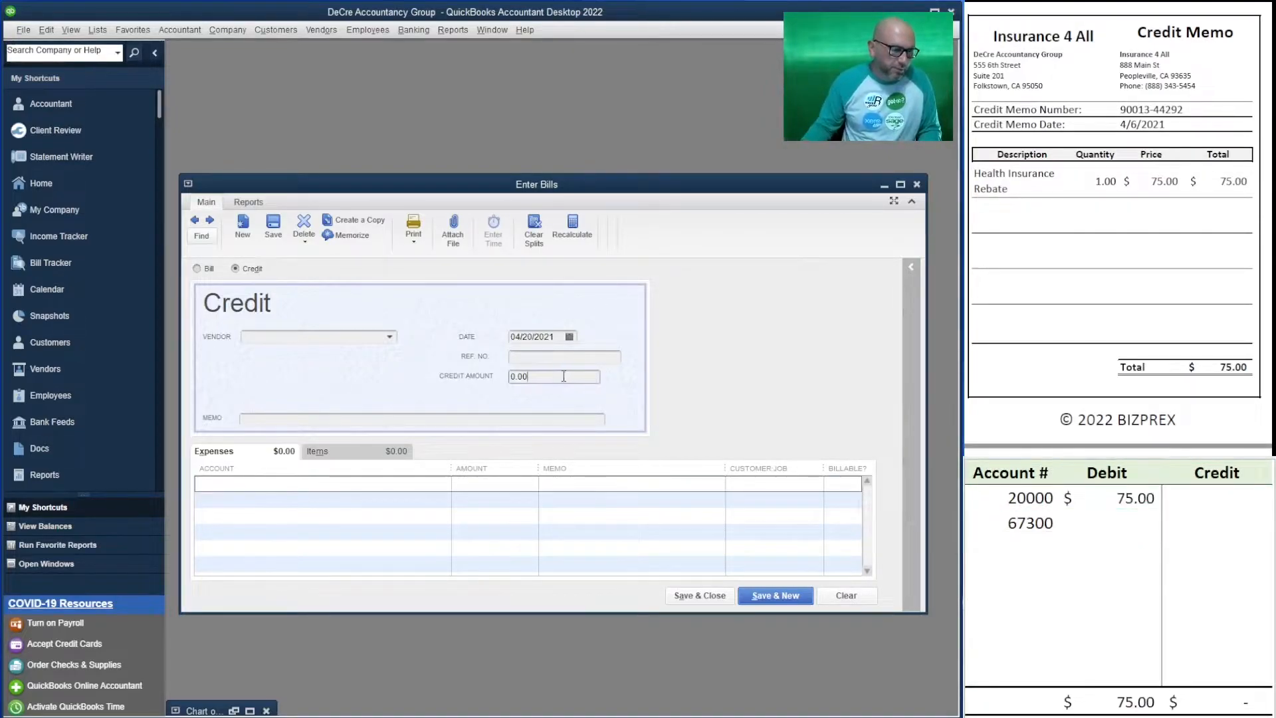
{"action": "type", "text": "75"}
{"action": "key", "text": "Tab"}
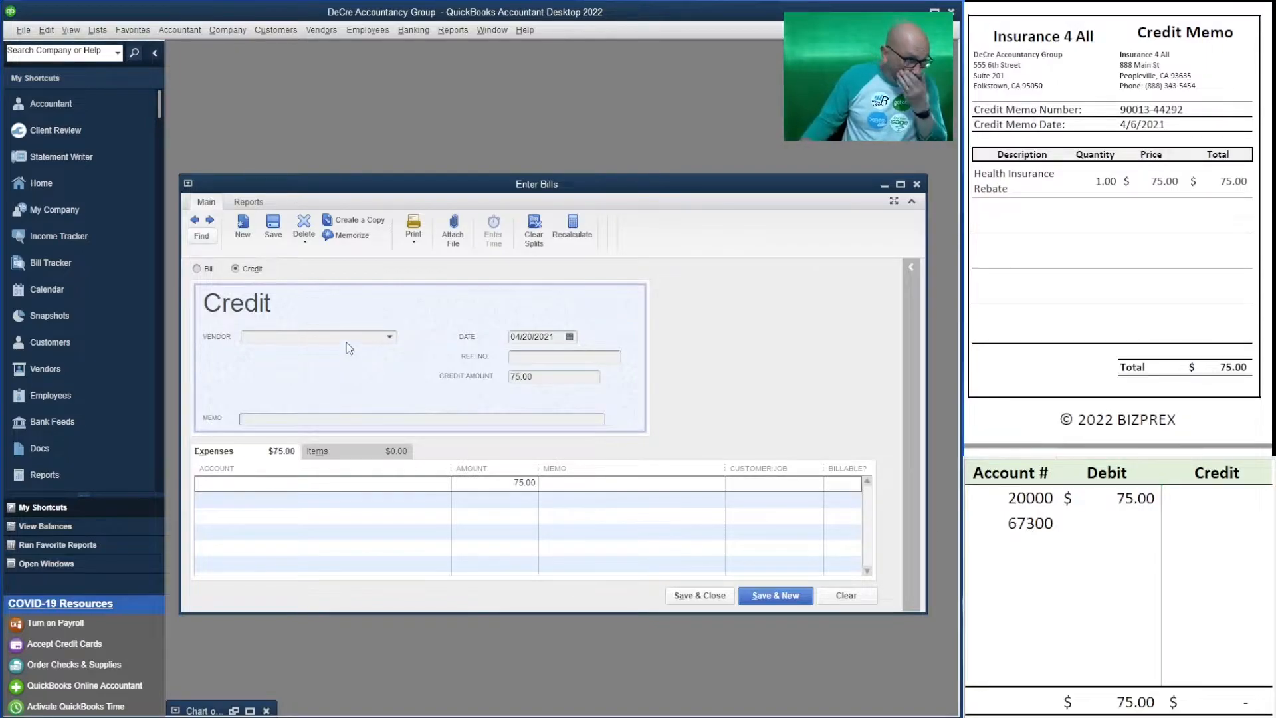
{"action": "left_click", "coordinate": [557, 337]}
{"action": "type", "text": "4/06"}
{"action": "type", "text": "/2"}
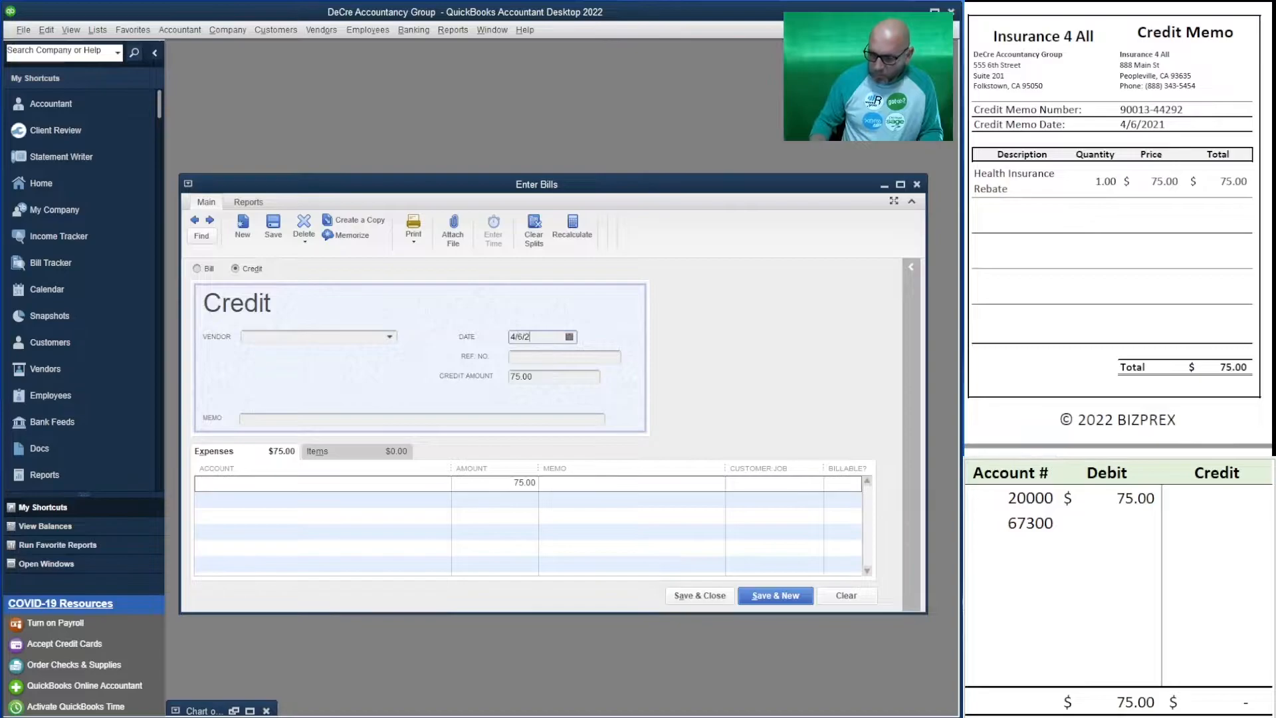
{"action": "type", "text": "021"}
{"action": "key", "text": "Tab"}
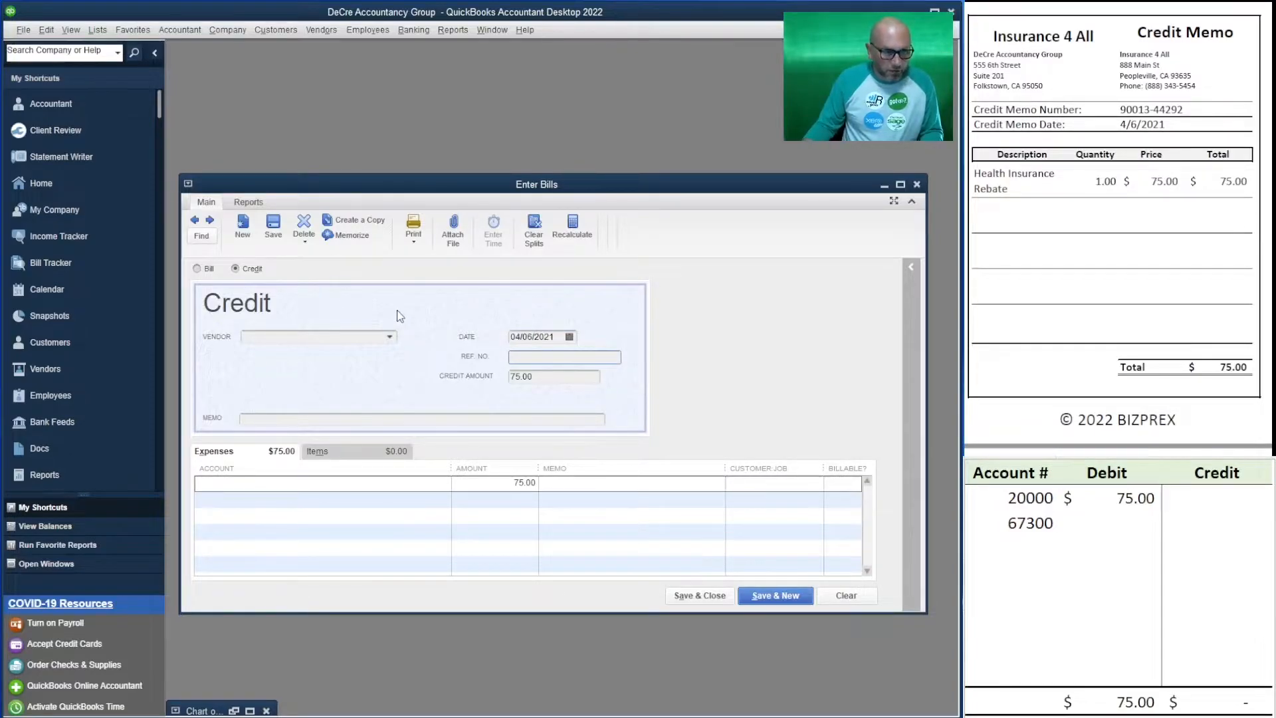
Copy the Insurance 4 All credit memo number into the vendor credit's reference number.
{"action": "left_click_drag", "start_coordinate": [1185, 109], "coordinate": [1110, 109]}
{"action": "key", "text": "ctrl+c"}
{"action": "left_click", "coordinate": [528, 357]}
{"action": "key", "text": "ctrl+v"}
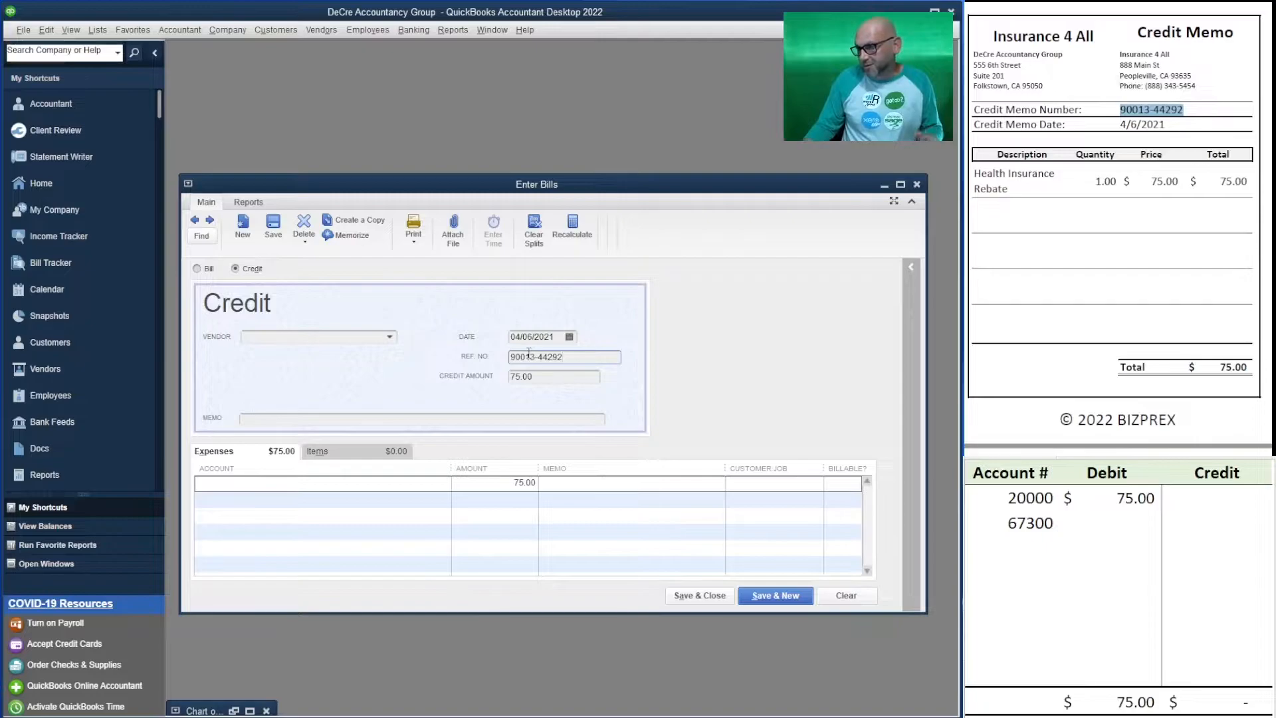
Set the vendor credit's vendor to Insurance 4 All and paste the credit memo number into its memo.
{"action": "left_click", "coordinate": [332, 337]}
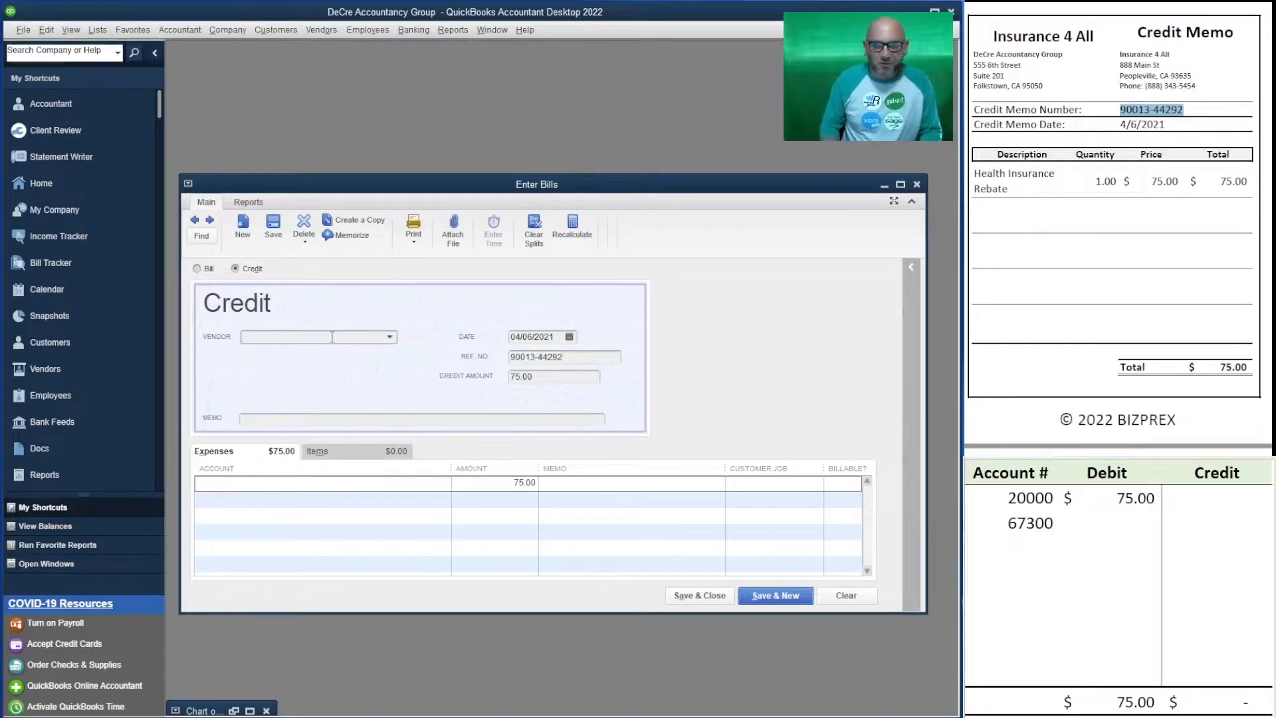
{"action": "type", "text": "ins"}
{"action": "key", "text": "Tab"}
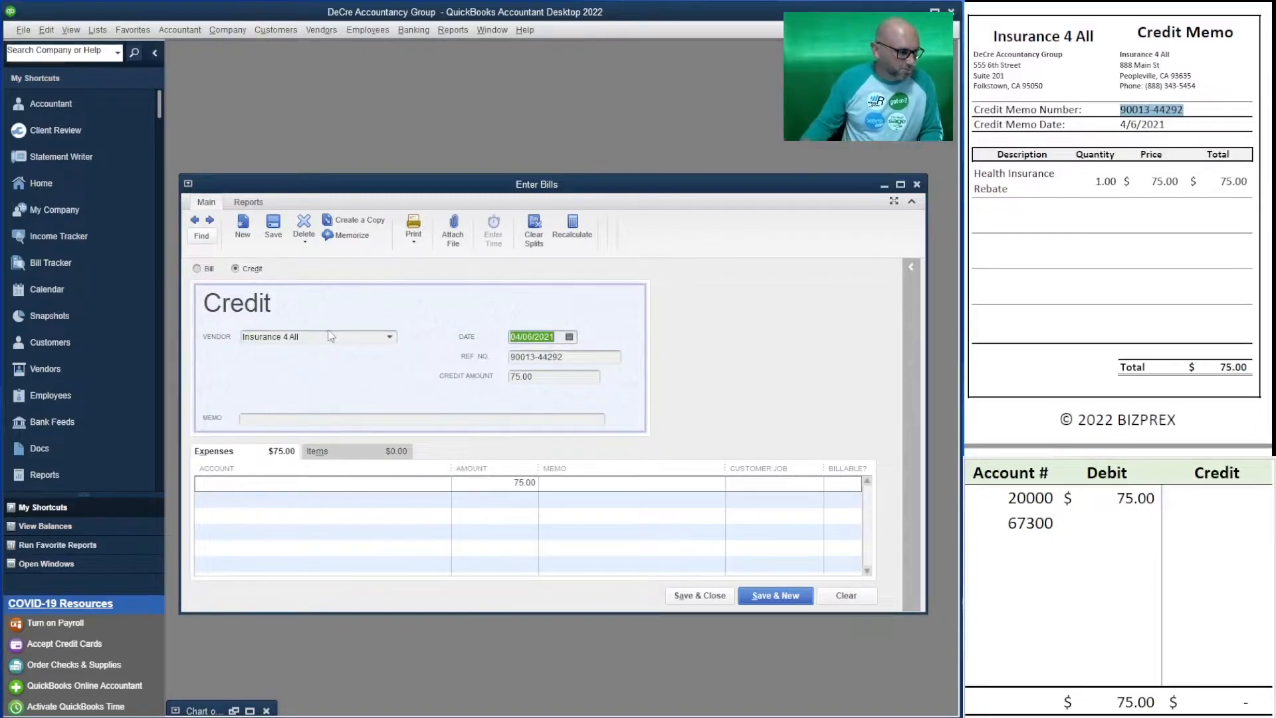
{"action": "left_click", "coordinate": [266, 419]}
{"action": "key", "text": "ctrl+v"}
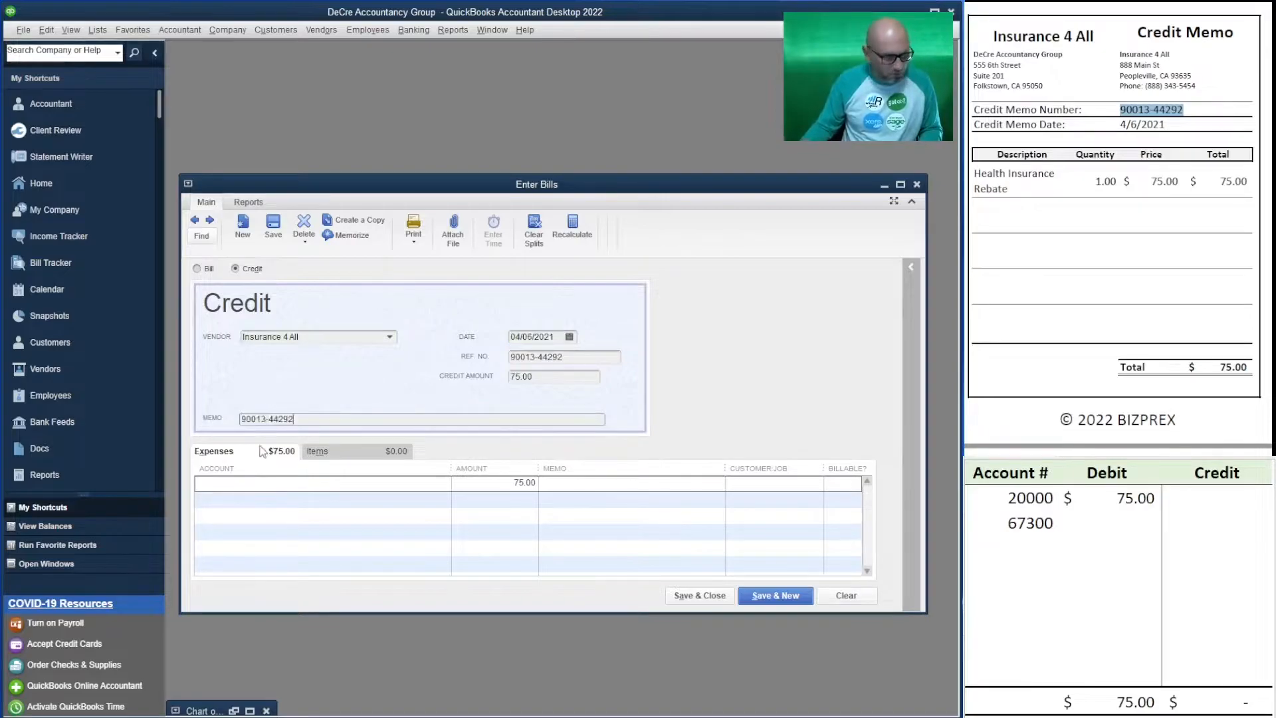
Assign the 75.00 expense line to account 63320 Health Insurance and paste the credit memo number as its line memo.
{"action": "left_click", "coordinate": [259, 482]}
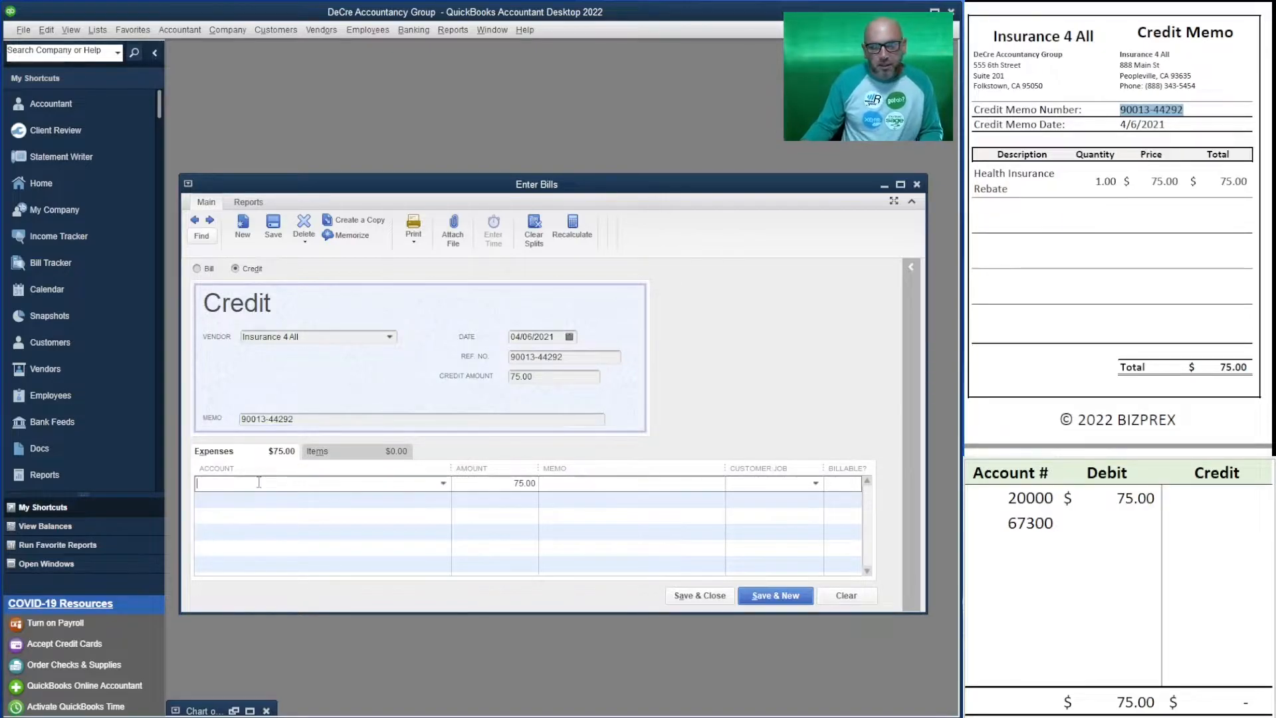
{"action": "type", "text": "63320 · Health Insurance"}
{"action": "key", "text": "Tab"}
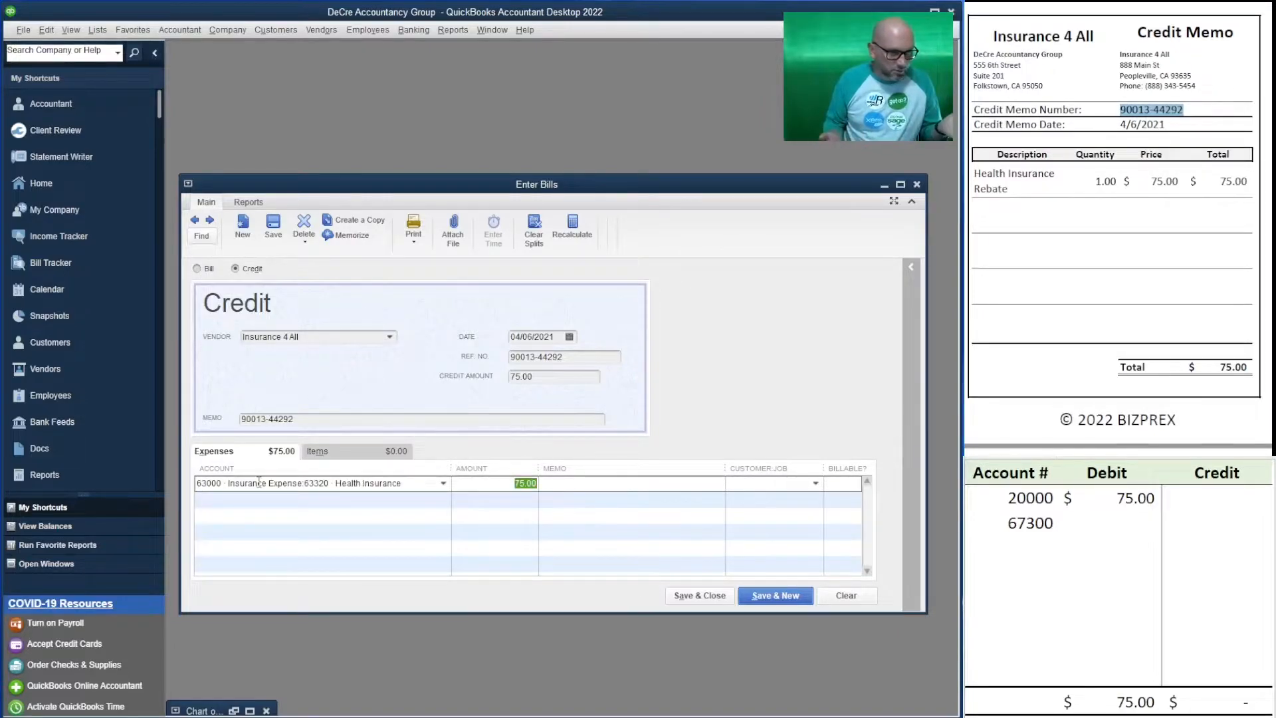
{"action": "key", "text": "Tab"}
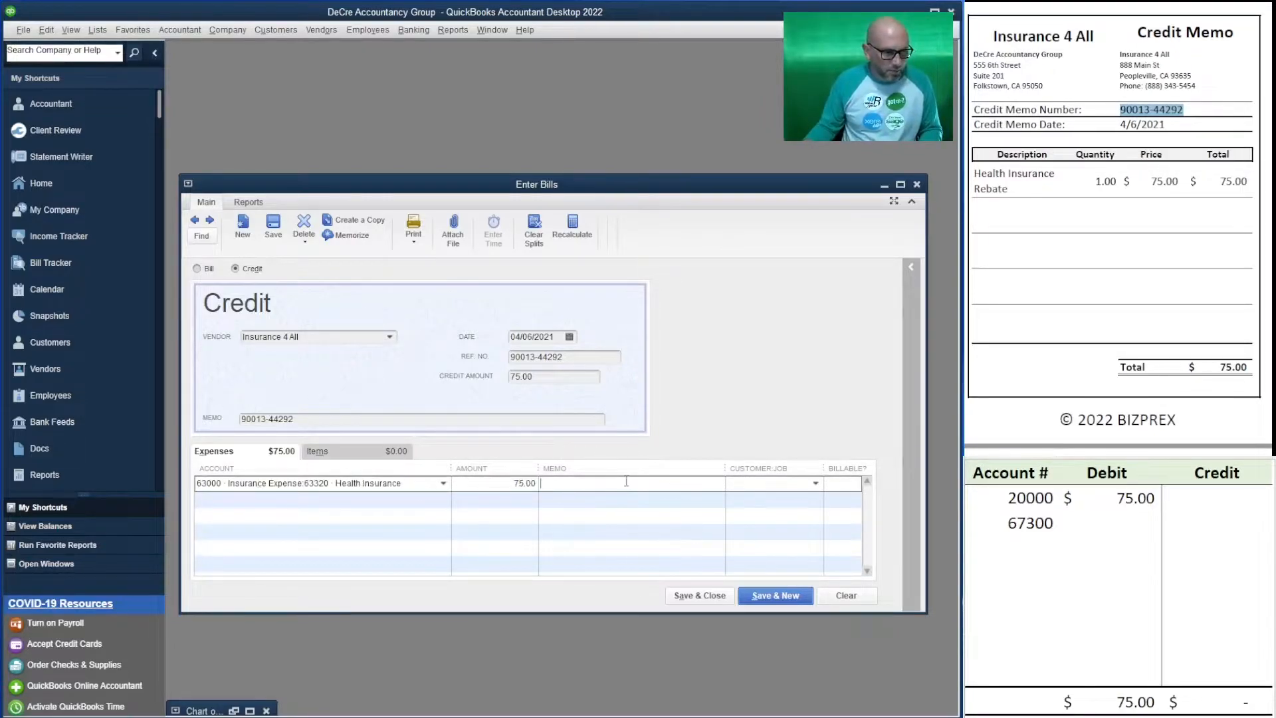
{"action": "key", "text": "ctrl+v"}
Enter a 75 credit for account 67300 in the spreadsheet, and save and close the Insurance 4 All vendor credit in QuickBooks.
{"action": "left_click", "coordinate": [1117, 517]}
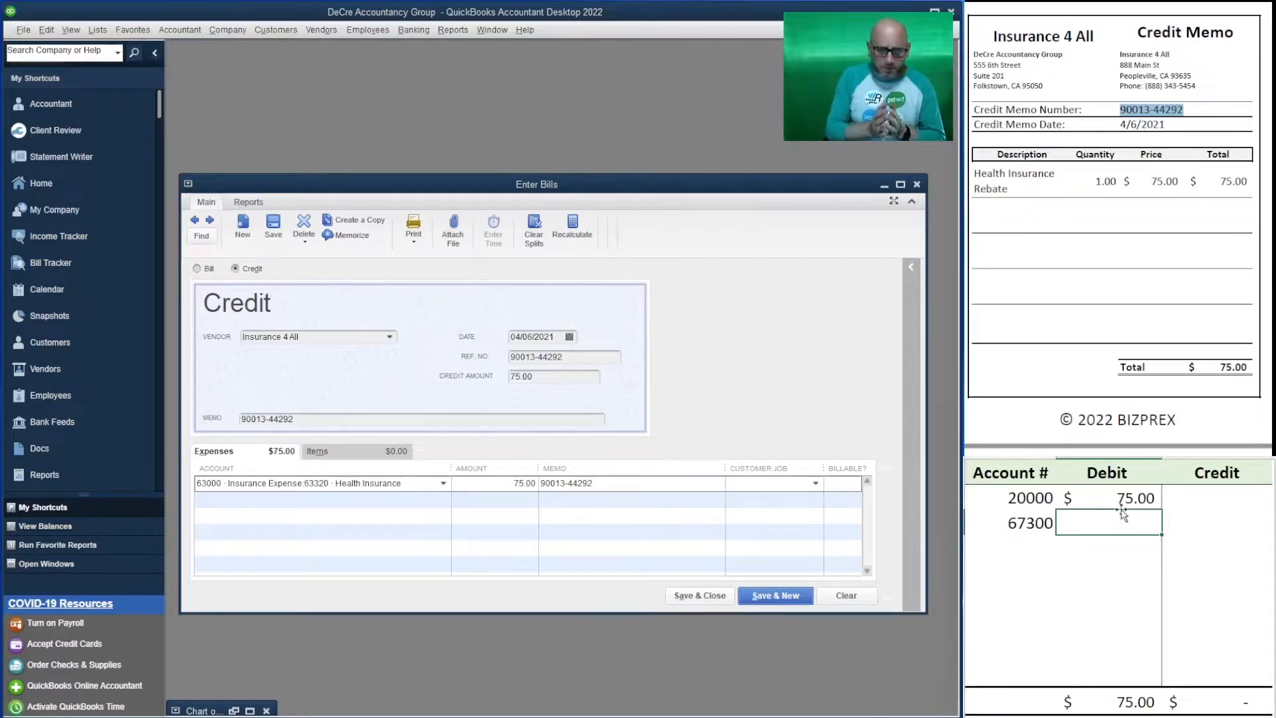
{"action": "key", "text": "Tab"}
{"action": "type", "text": "75"}
{"action": "key", "text": "Return"}
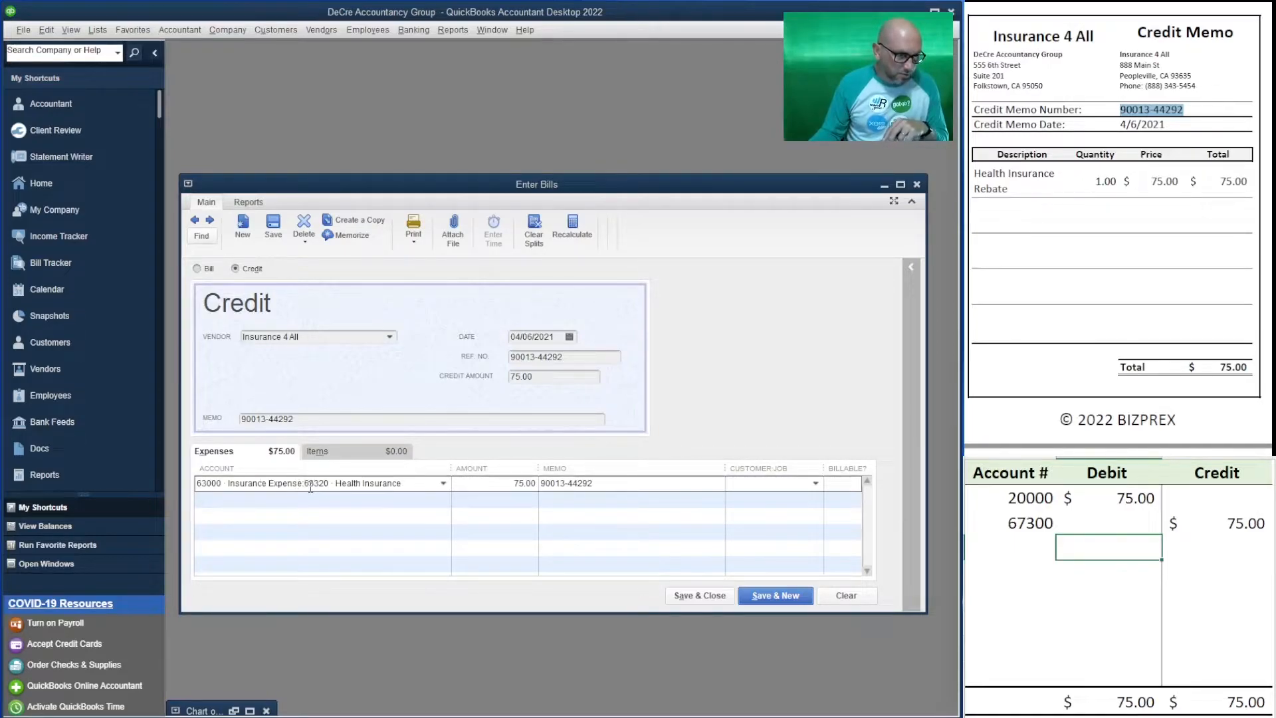
{"action": "left_click", "coordinate": [704, 596]}
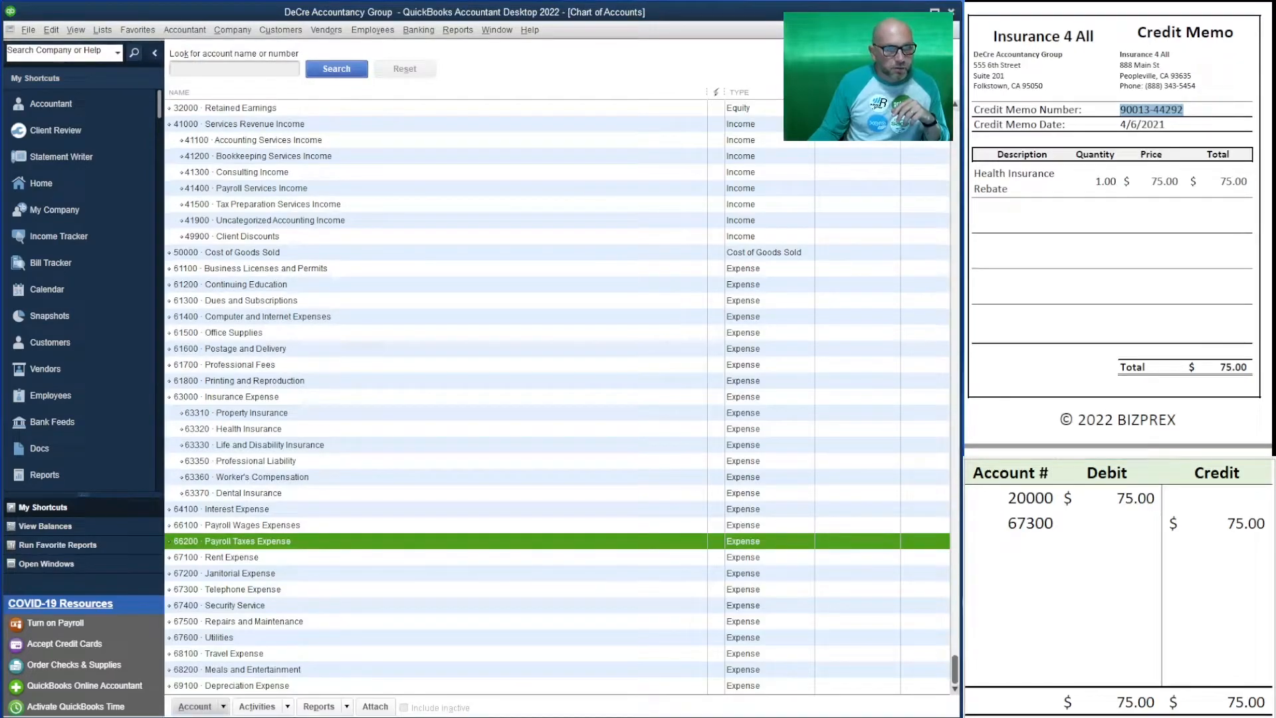
{"action": "left_click", "coordinate": [936, 30]}
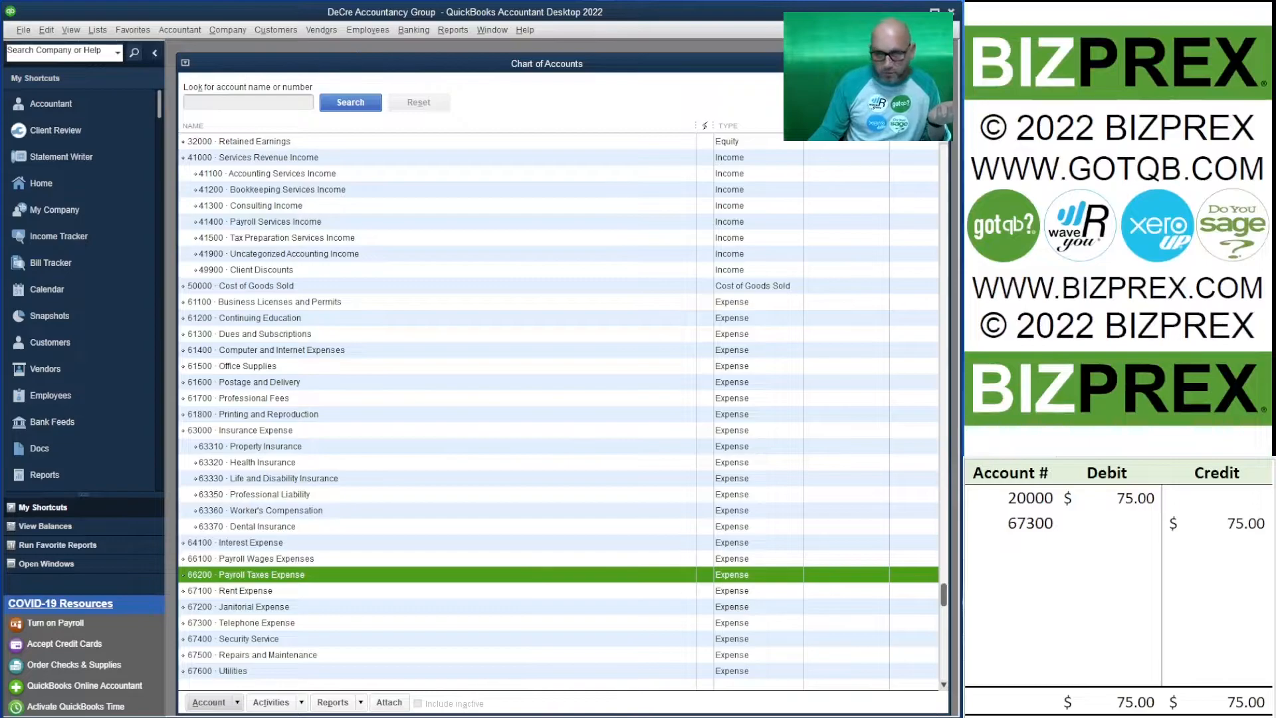
Clear the insurance credit's debit and credit amounts in the spreadsheet and enter account 10100 below account 20000.
{"action": "left_click_drag", "start_coordinate": [1201, 523], "coordinate": [1022, 526]}
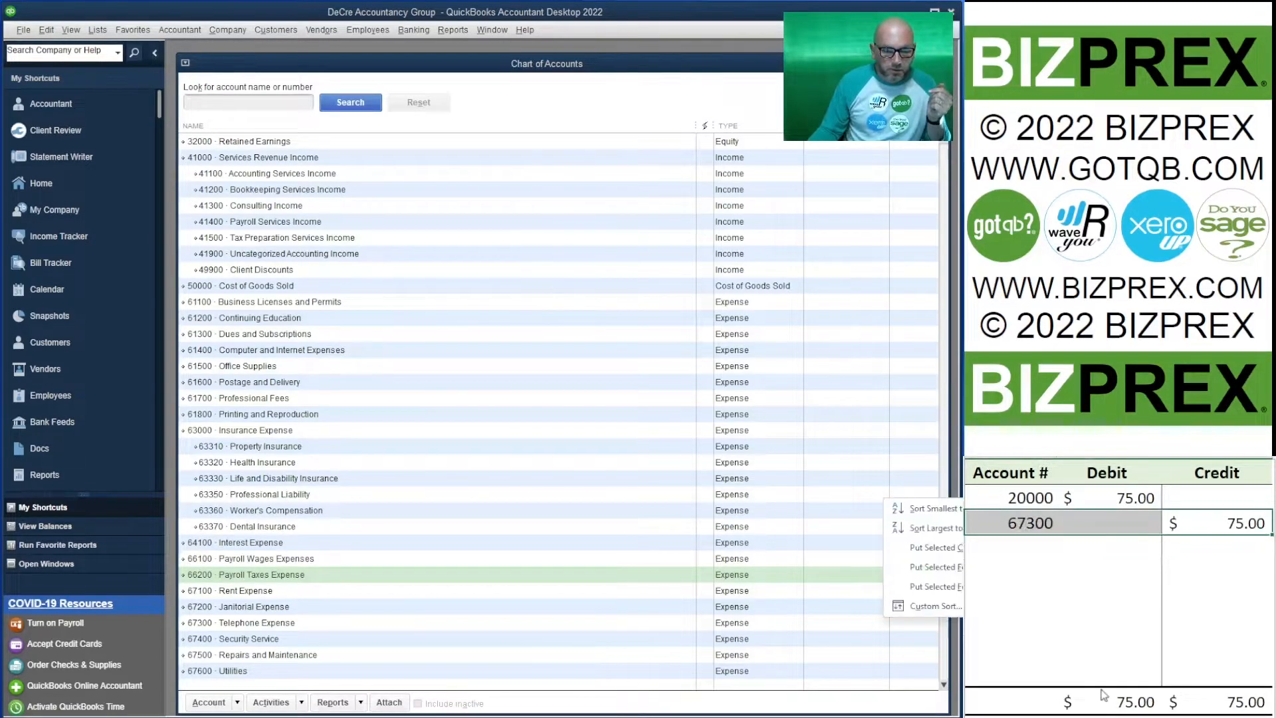
{"action": "key", "text": "Delete"}
{"action": "left_click", "coordinate": [1128, 500]}
{"action": "key", "text": "Delete"}
{"action": "key", "text": "Return"}
{"action": "type", "text": "10100"}
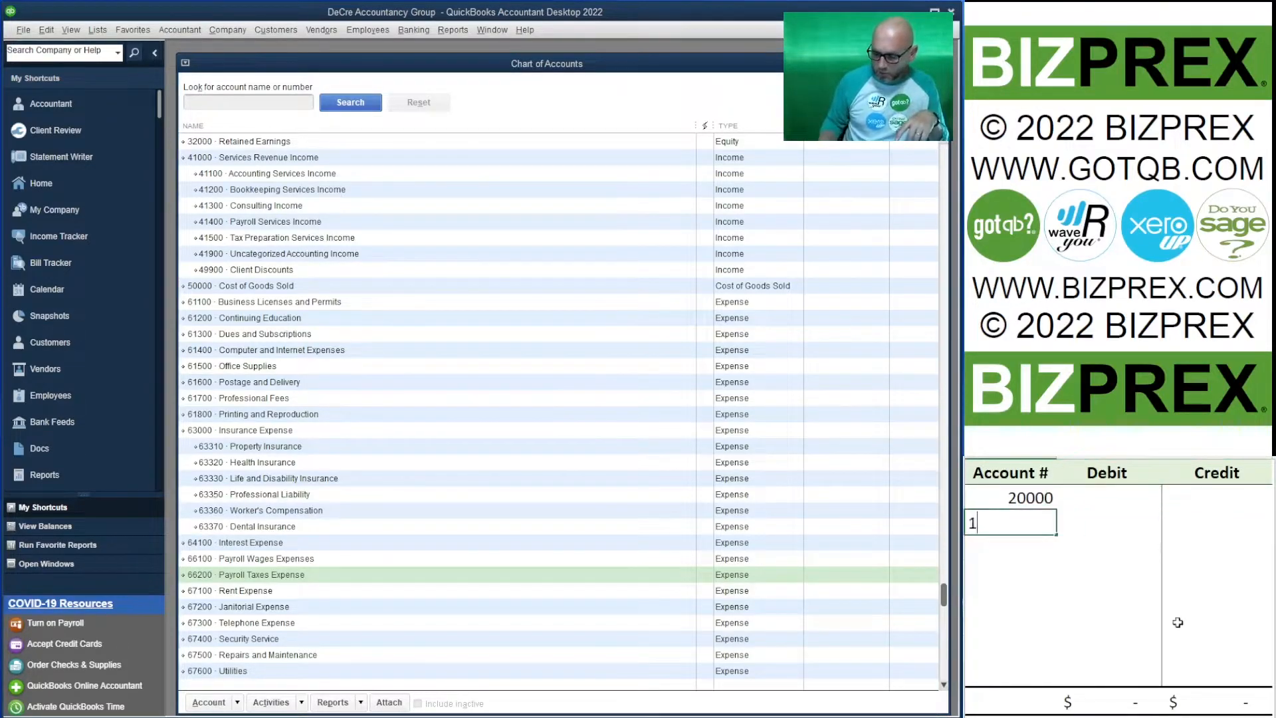
{"action": "key", "text": "Return"}
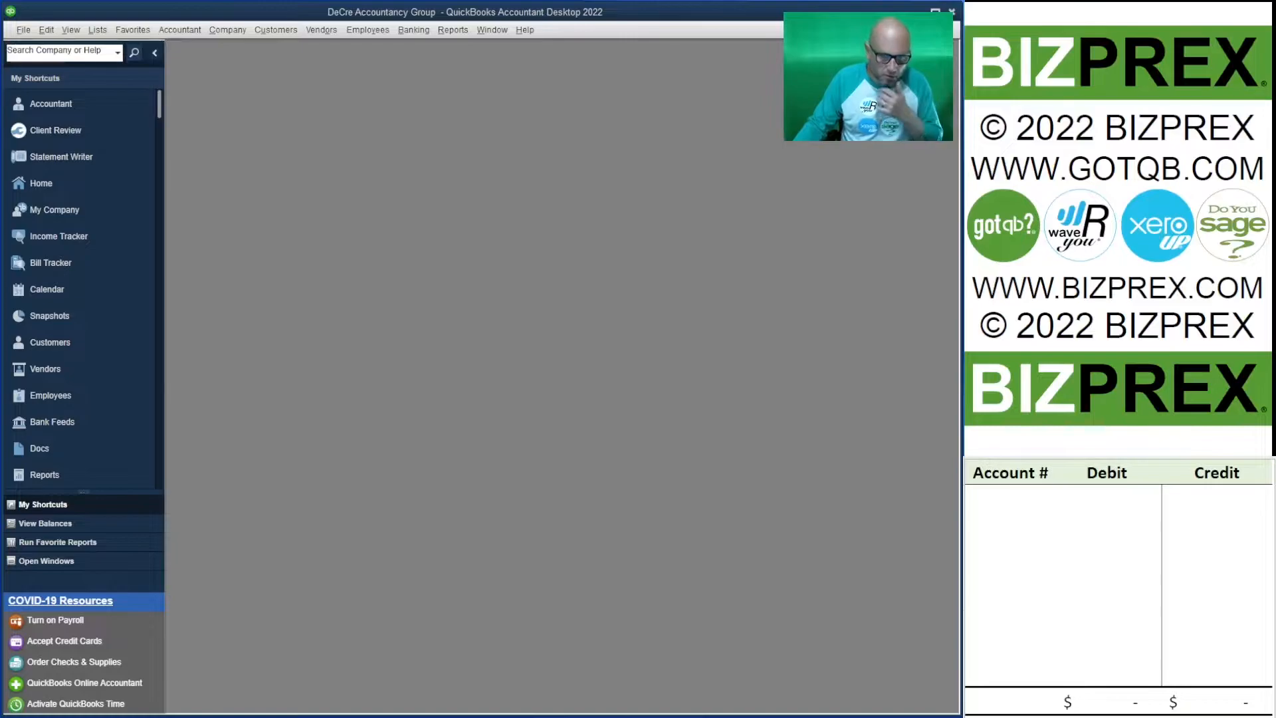
Bring up the paid DeCre Properties rent invoice and select its matching 6,000.00 bill for payment in QuickBooks Pay Bills.
{"action": "scroll", "coordinate": [1118, 229], "scroll_direction": "down", "scroll_amount": 7}
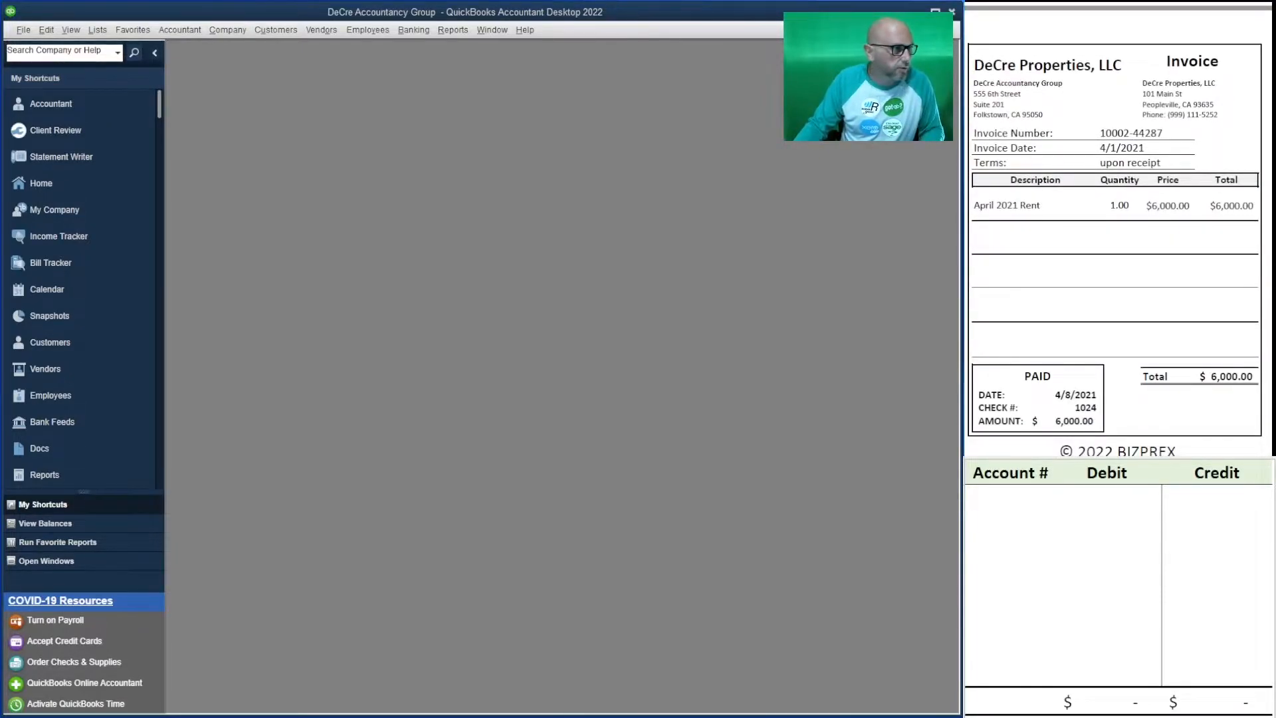
{"action": "left_click", "coordinate": [276, 30]}
{"action": "mouse_move", "coordinate": [322, 30]}
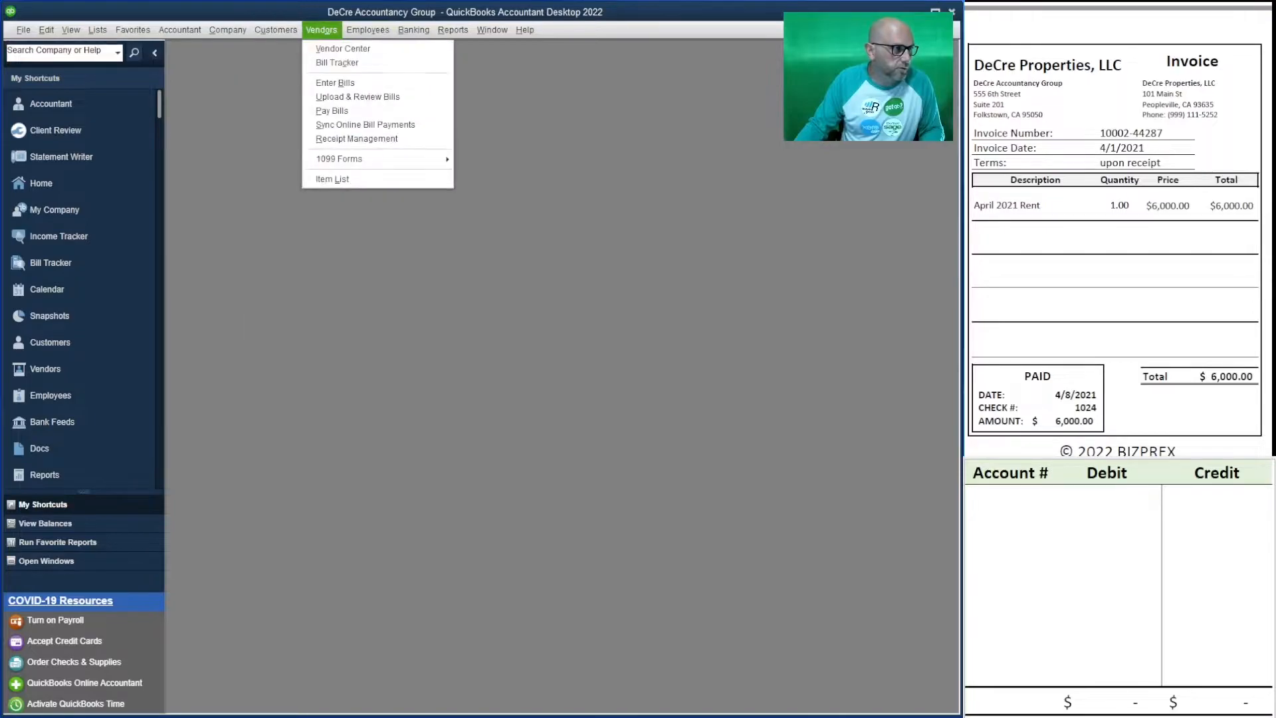
{"action": "left_click", "coordinate": [332, 111]}
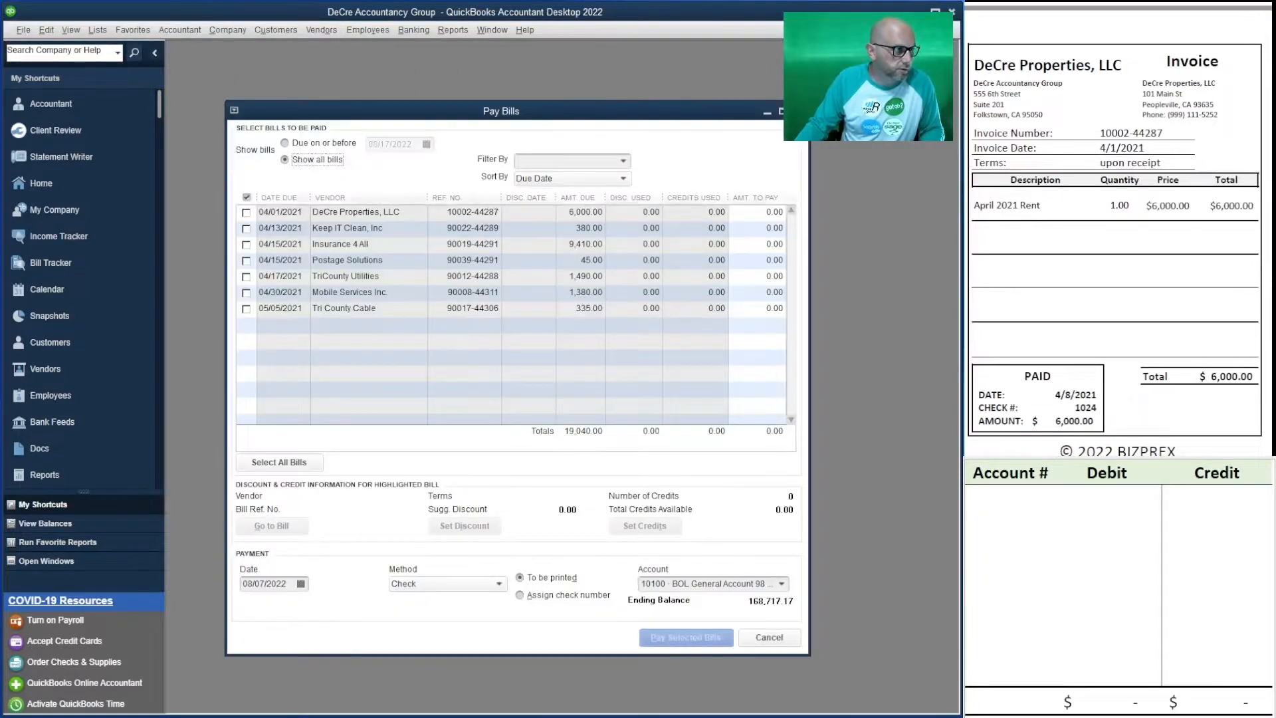
{"action": "left_click", "coordinate": [246, 213]}
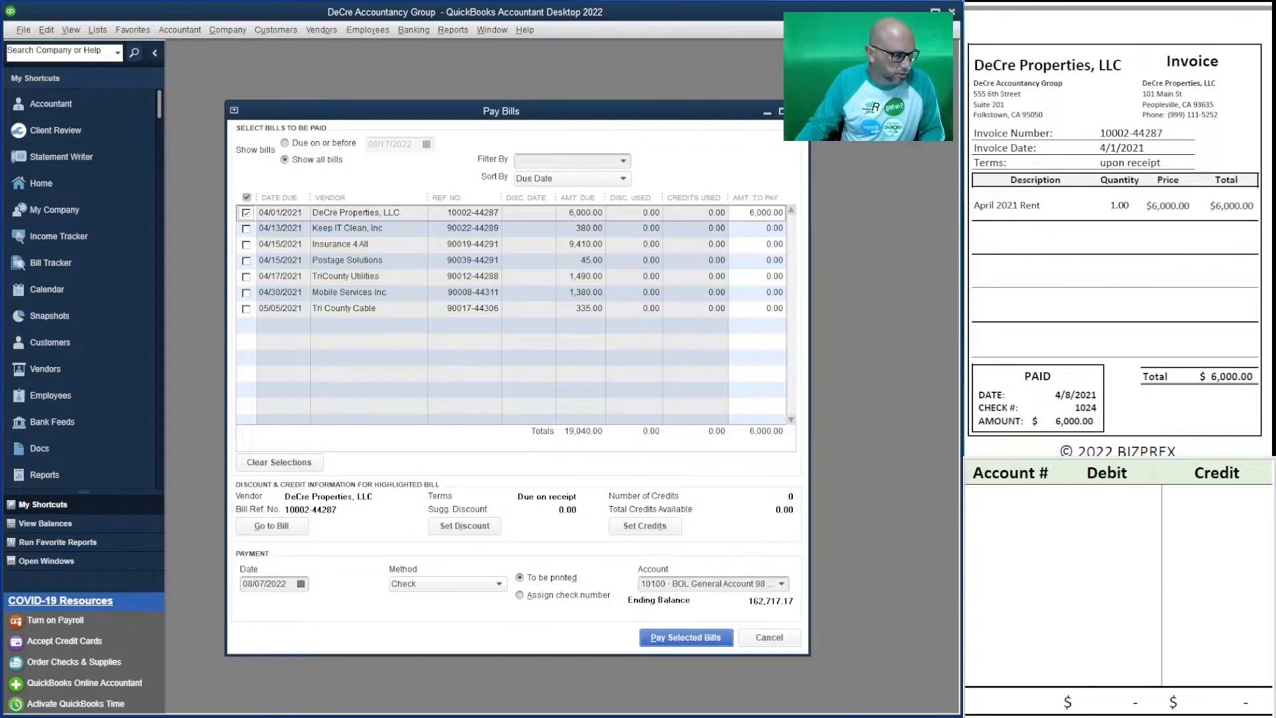
Set the bill payment date to 04/08/2021 and choose to assign the check number manually.
{"action": "left_click_drag", "start_coordinate": [289, 584], "coordinate": [240, 584]}
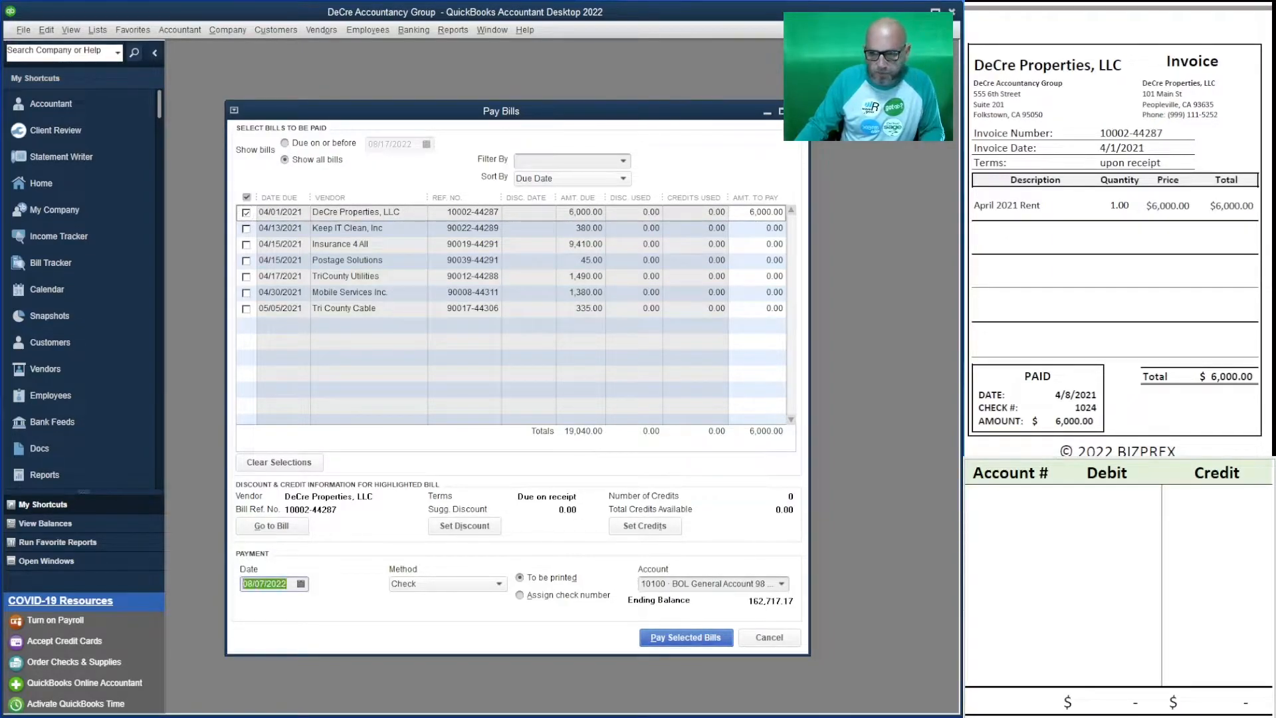
{"action": "type", "text": "4"}
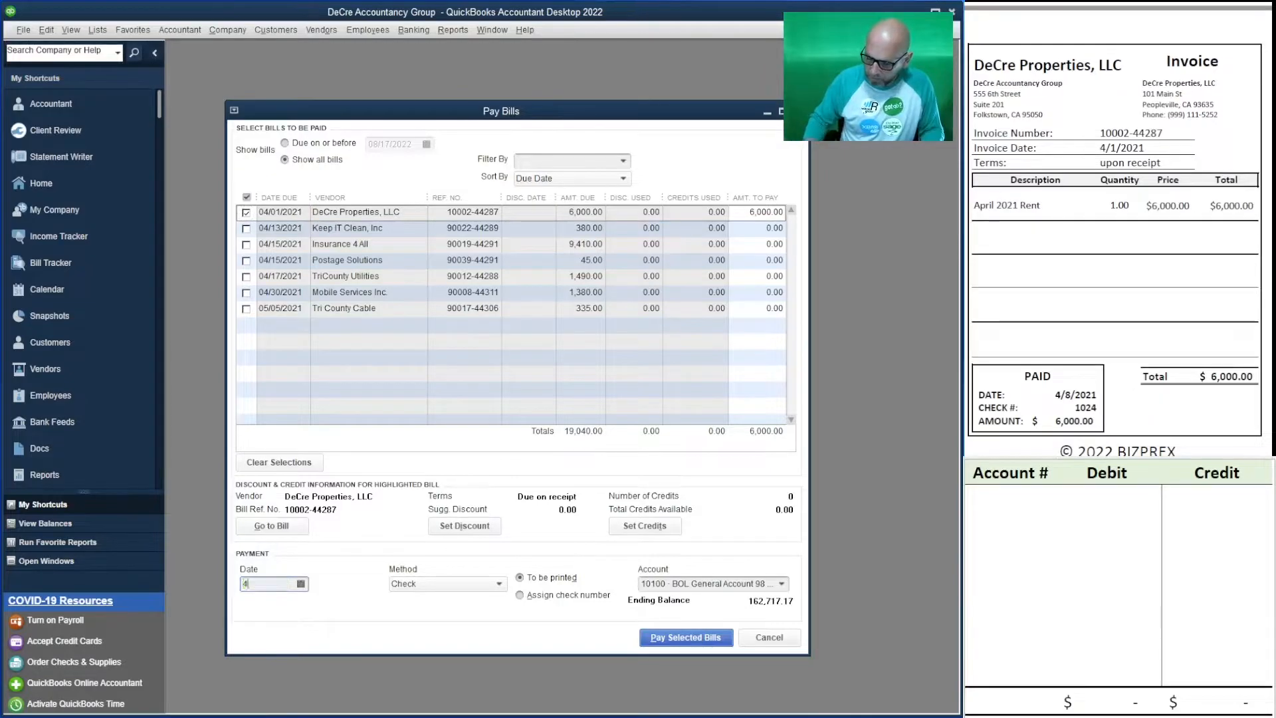
{"action": "type", "text": "/8/2022"}
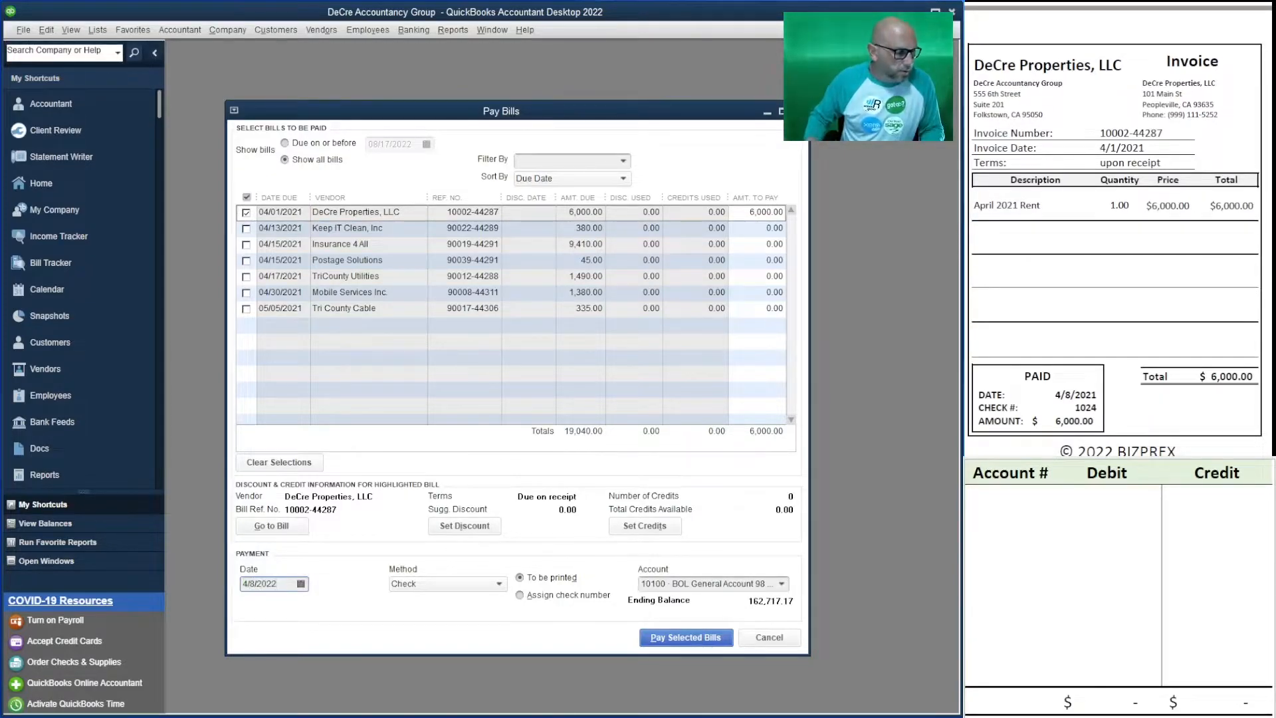
{"action": "key", "text": "BackSpace"}
{"action": "type", "text": "1"}
{"action": "key", "text": "Tab"}
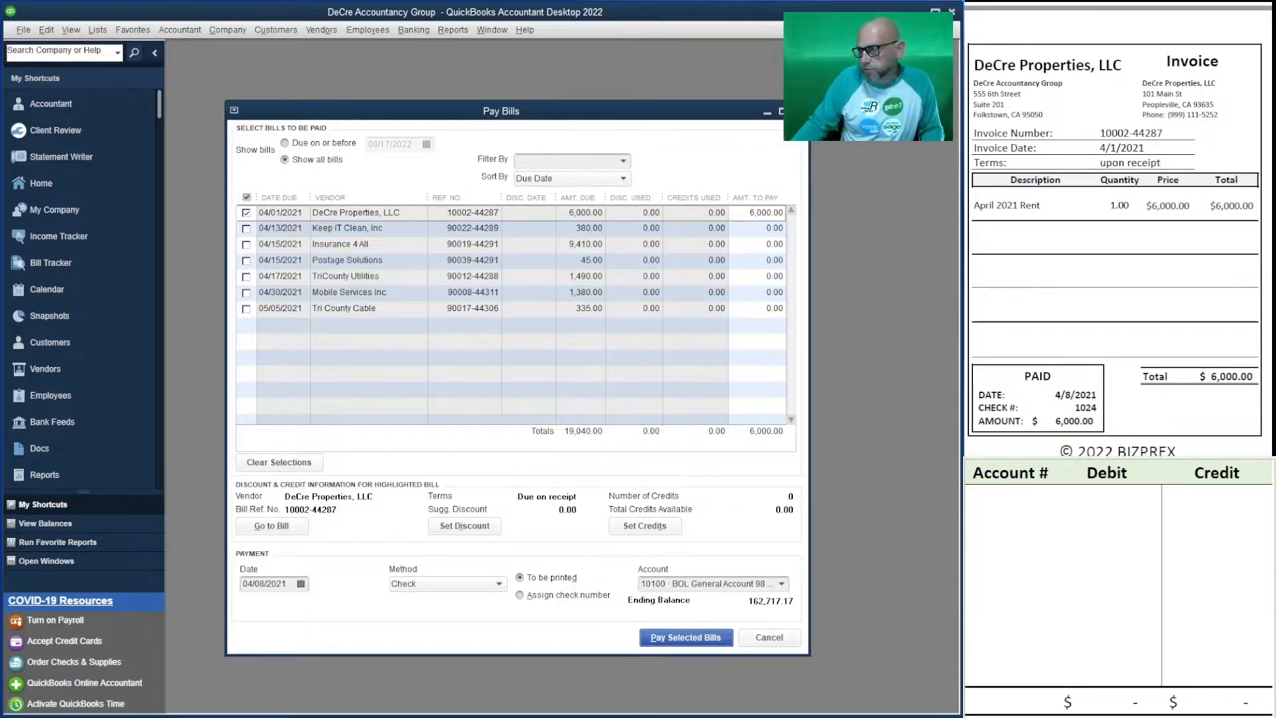
{"action": "left_click", "coordinate": [520, 595]}
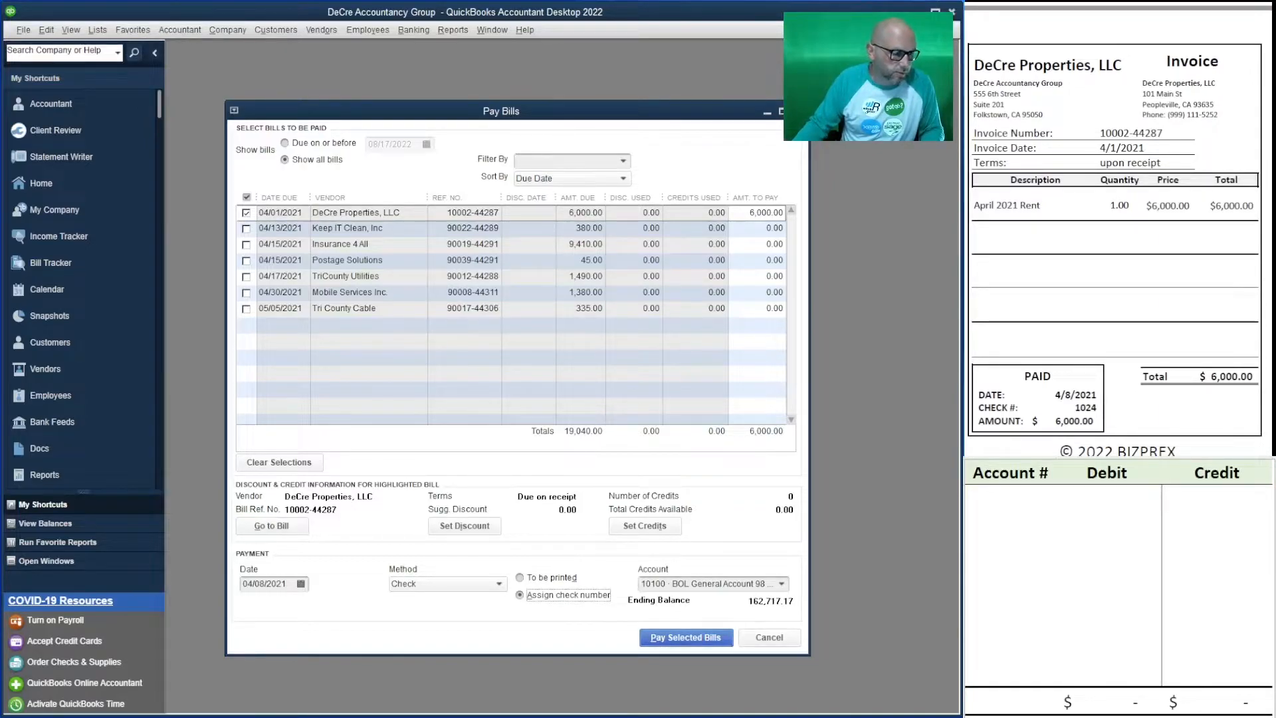
Enter account 10100 with a 6,000 credit in the first row of the spreadsheet.
{"action": "left_click", "coordinate": [1011, 497]}
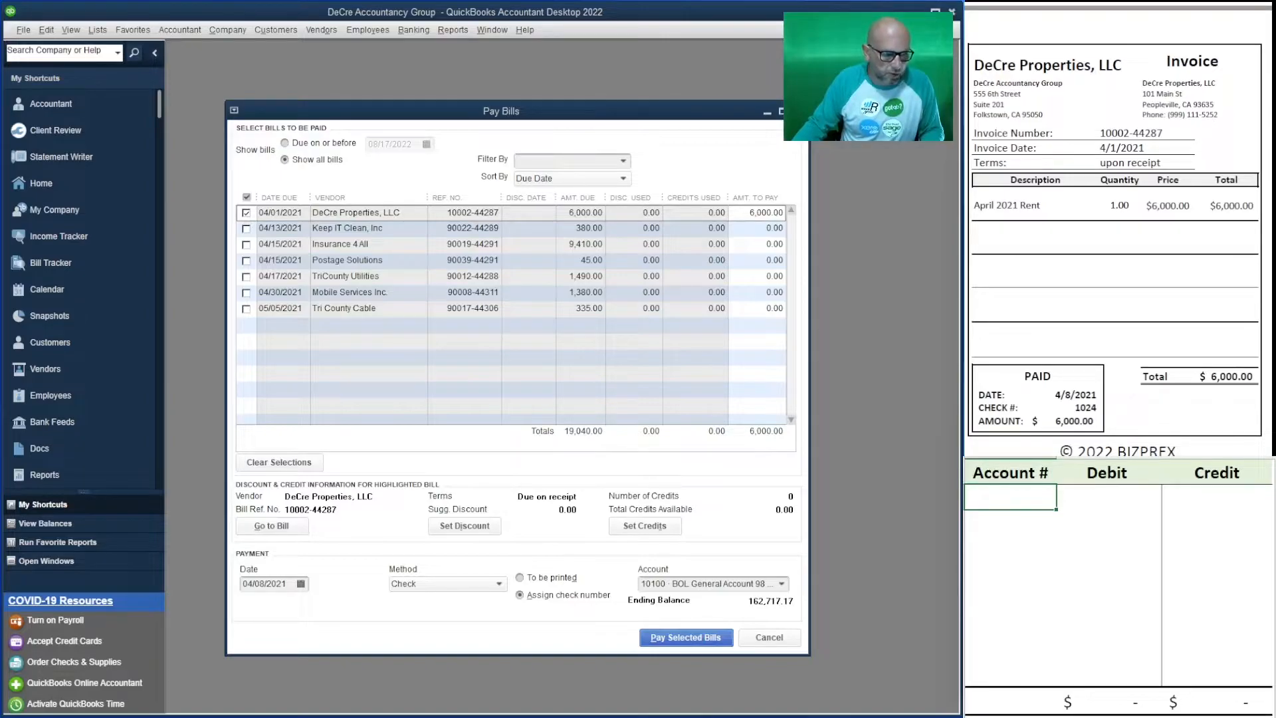
{"action": "type", "text": "10100"}
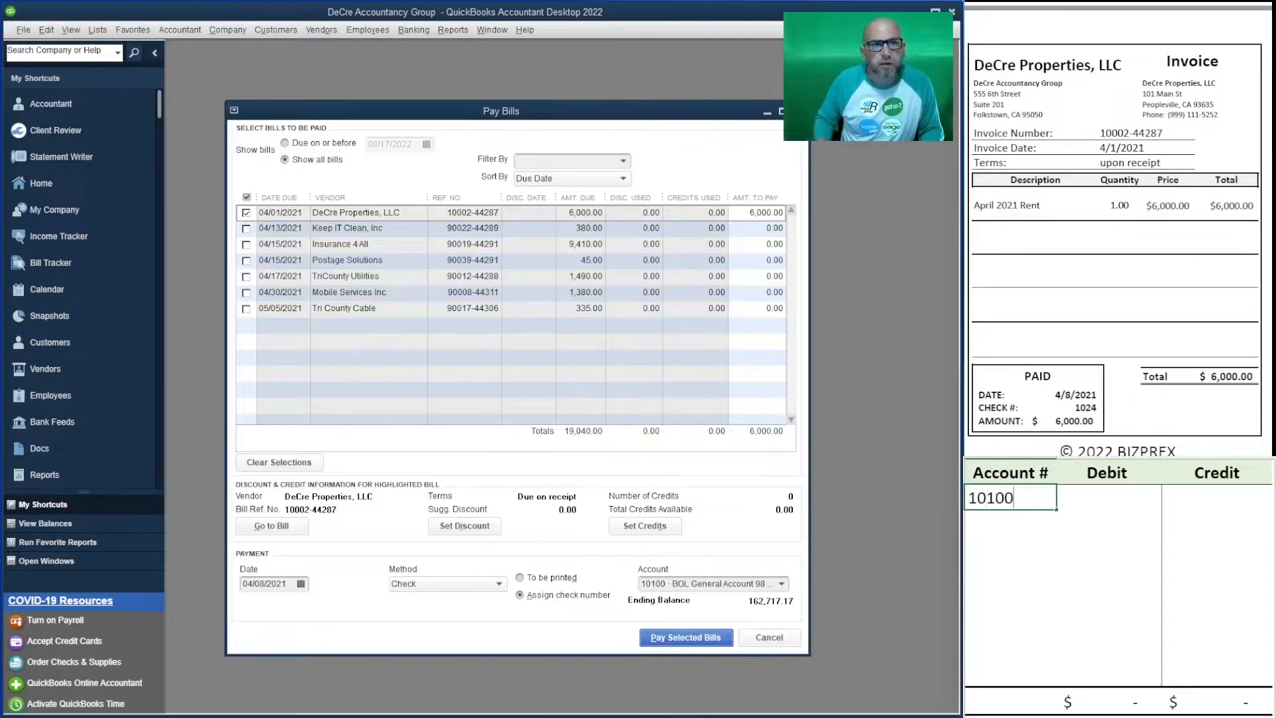
{"action": "key", "text": "Right"}
{"action": "key", "text": "Down"}
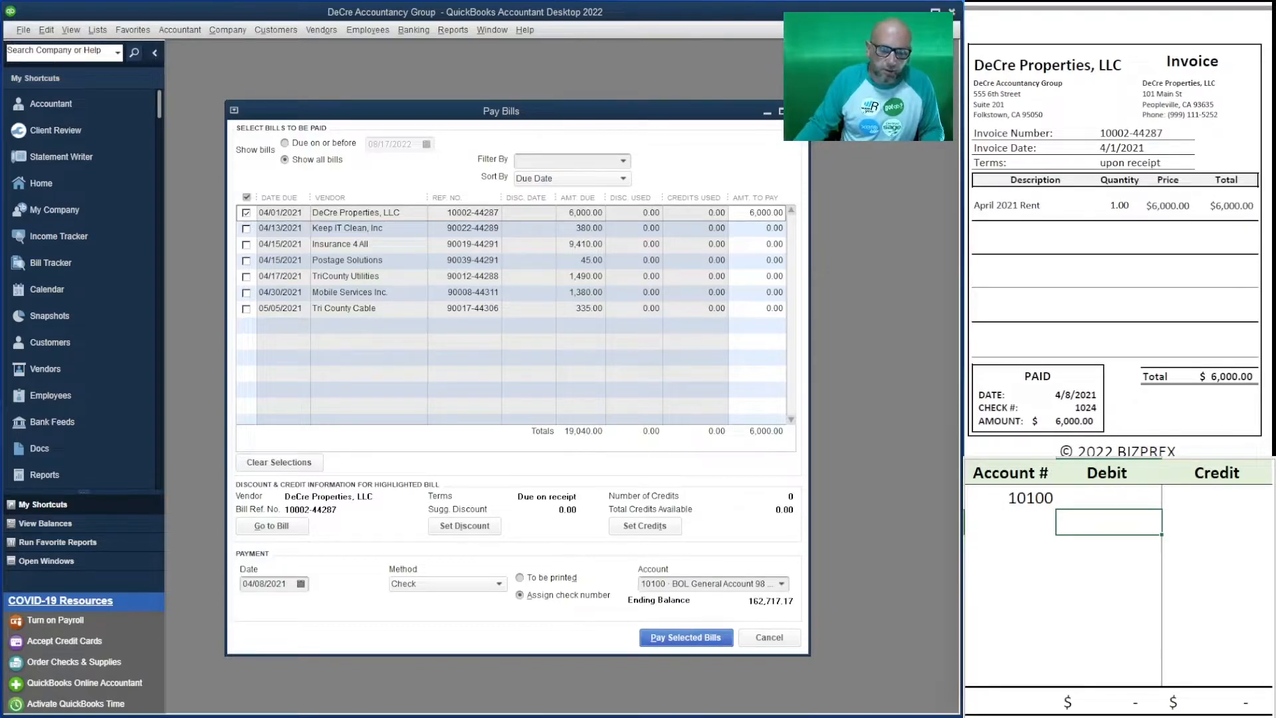
{"action": "key", "text": "Up"}
{"action": "key", "text": "Right"}
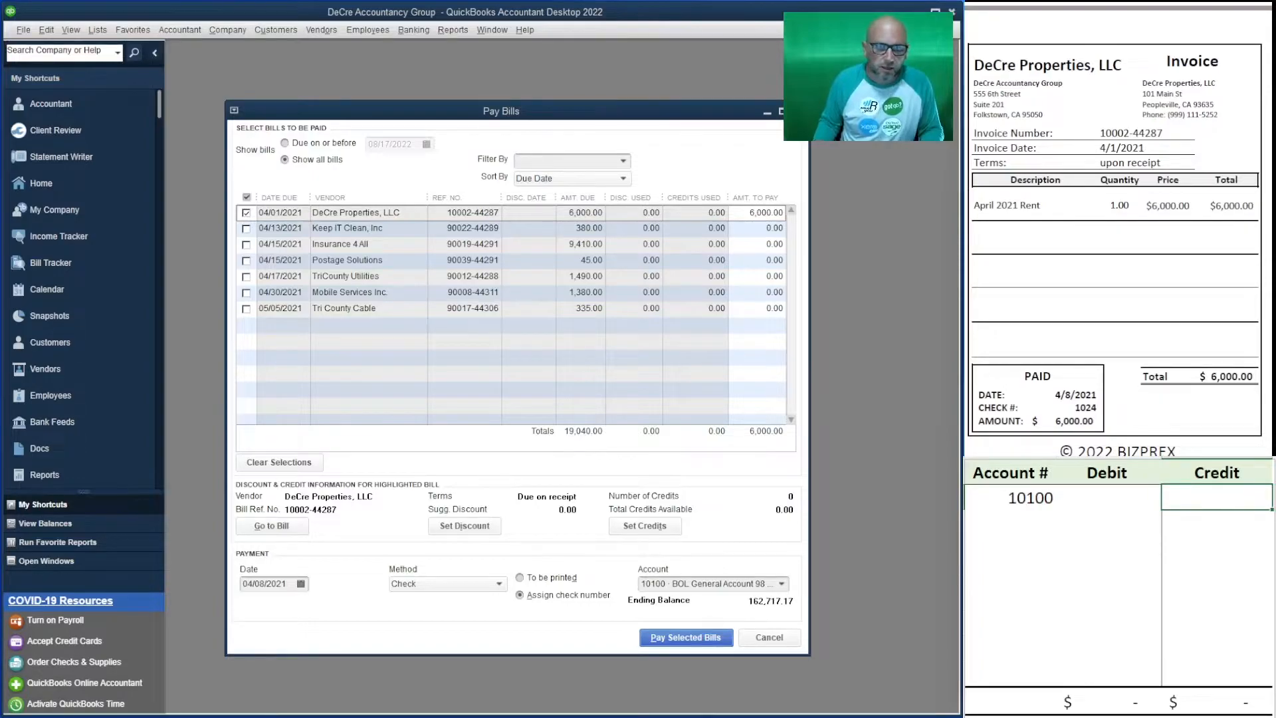
{"action": "type", "text": "6,000"}
{"action": "key", "text": "Return"}
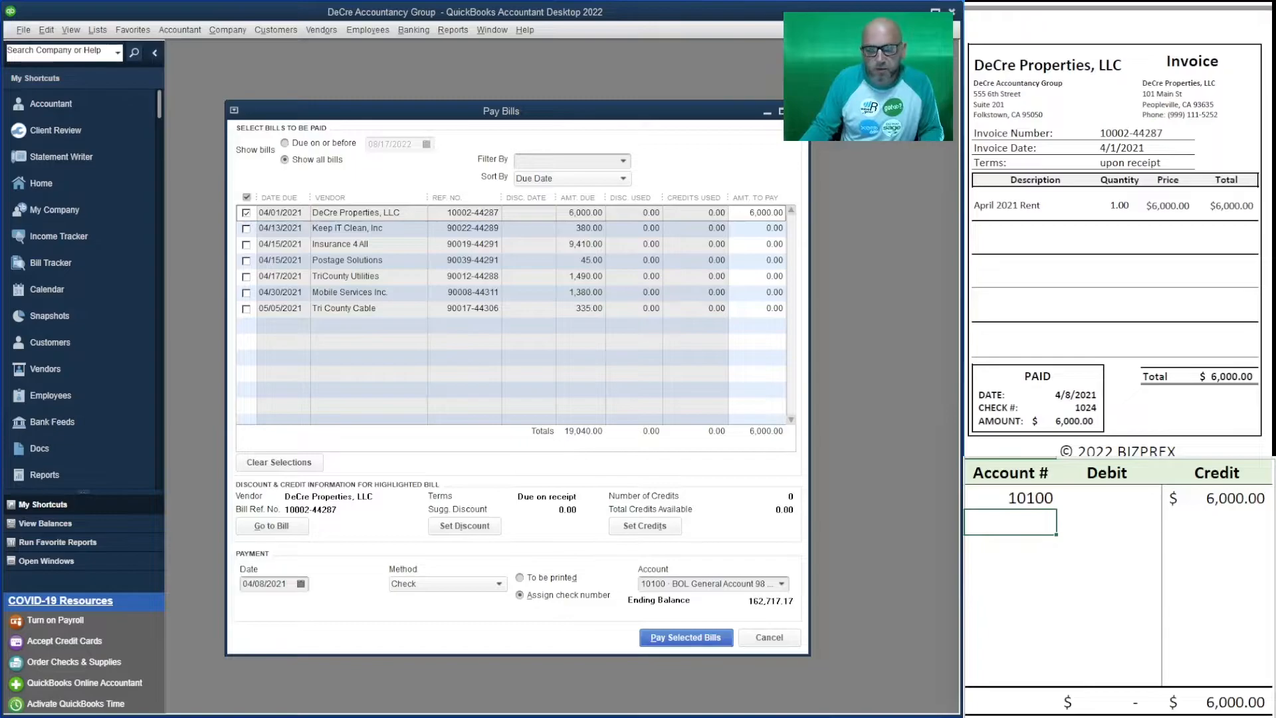
Enter account 20000 with a 6,000 debit in the spreadsheet's second row.
{"action": "type", "text": "20000"}
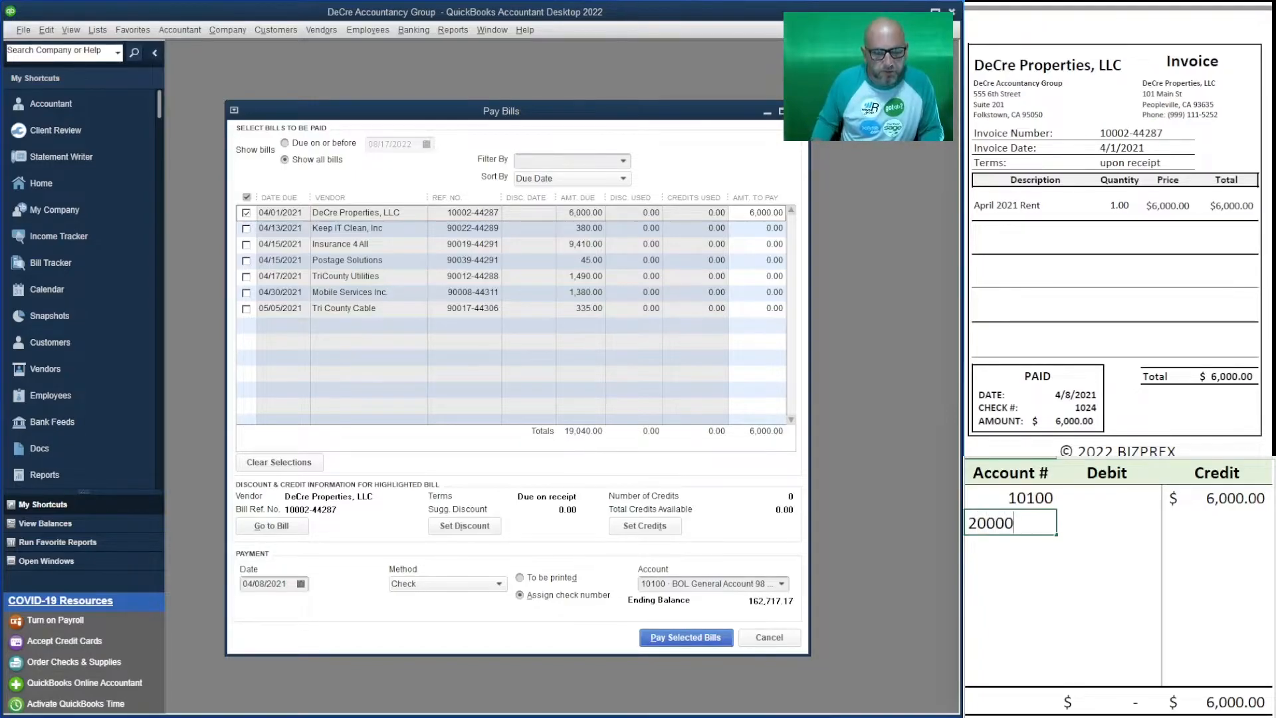
{"action": "key", "text": "Return"}
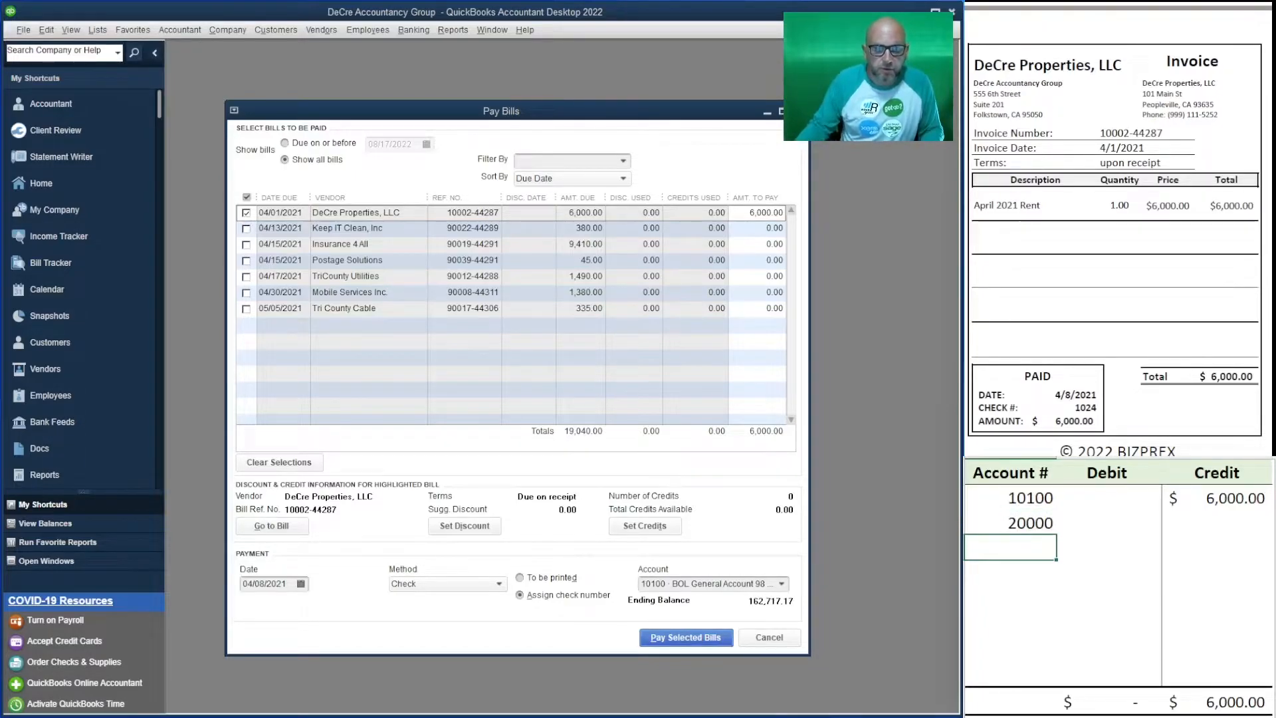
{"action": "left_click", "coordinate": [1109, 523]}
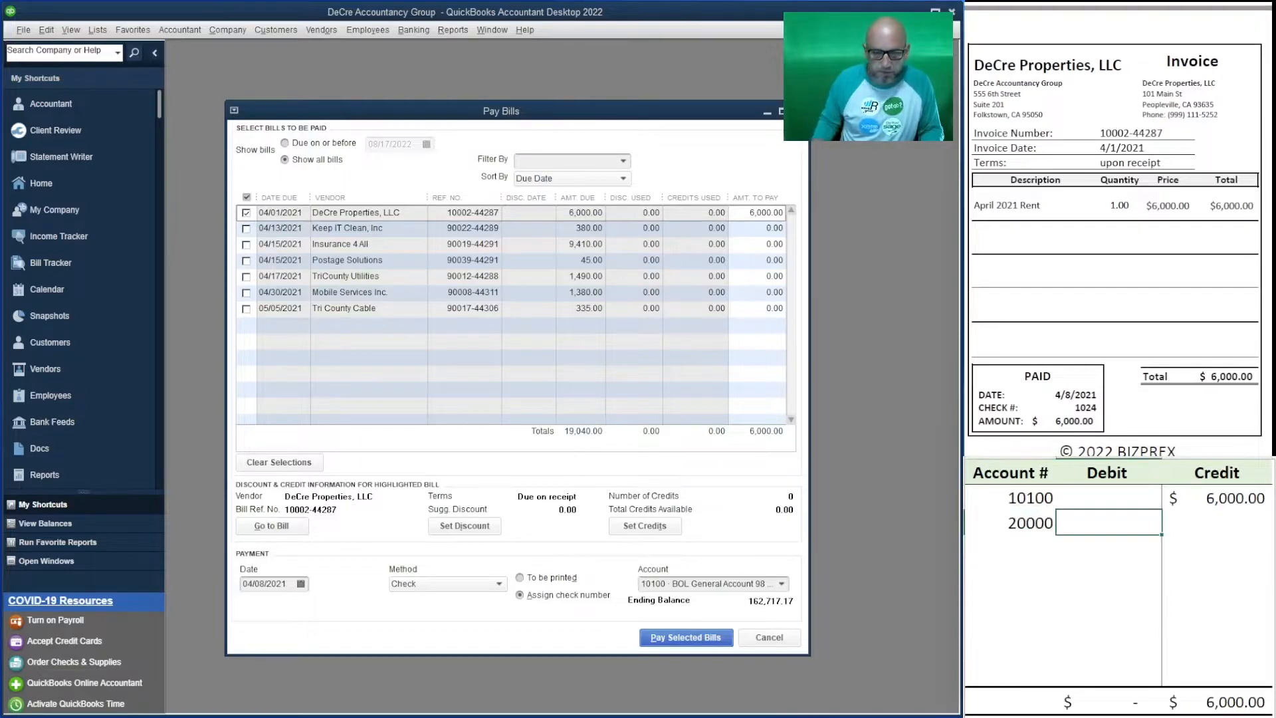
{"action": "type", "text": "6000"}
{"action": "key", "text": "Return"}
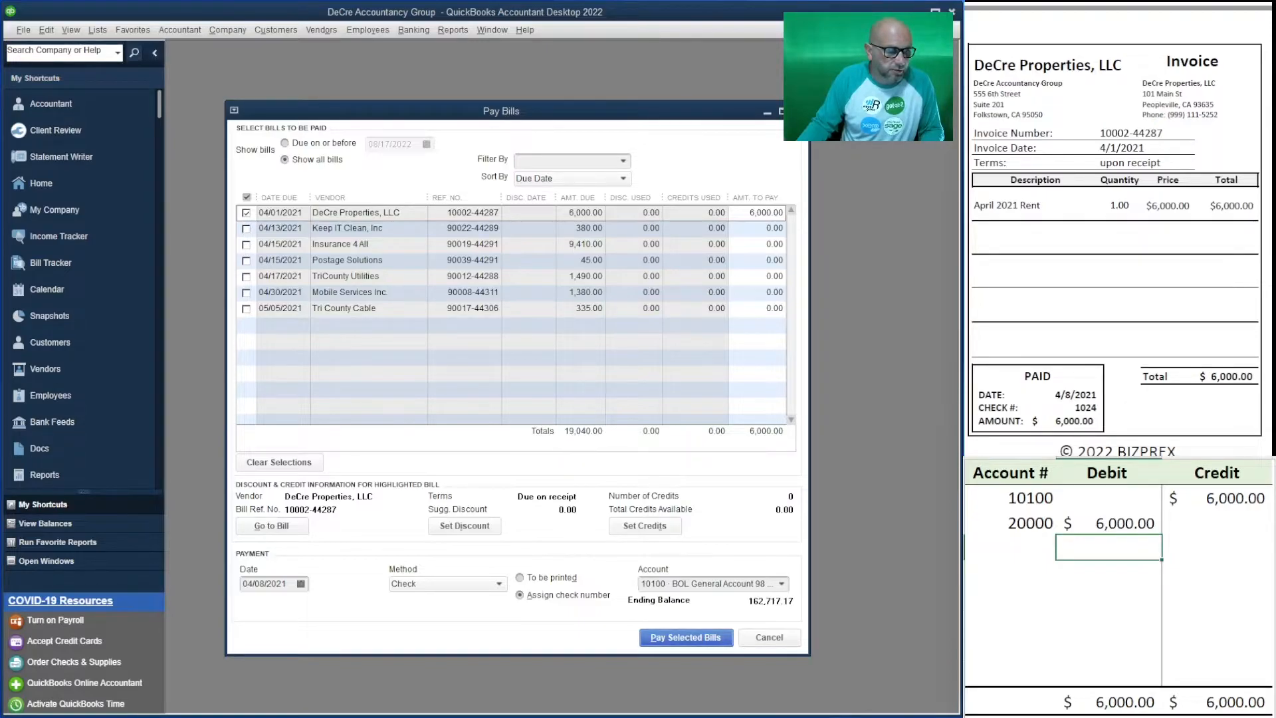
Pay the selected DeCre Properties bill in QuickBooks with check number 1024 and continue to paying more bills.
{"action": "left_click", "coordinate": [686, 638]}
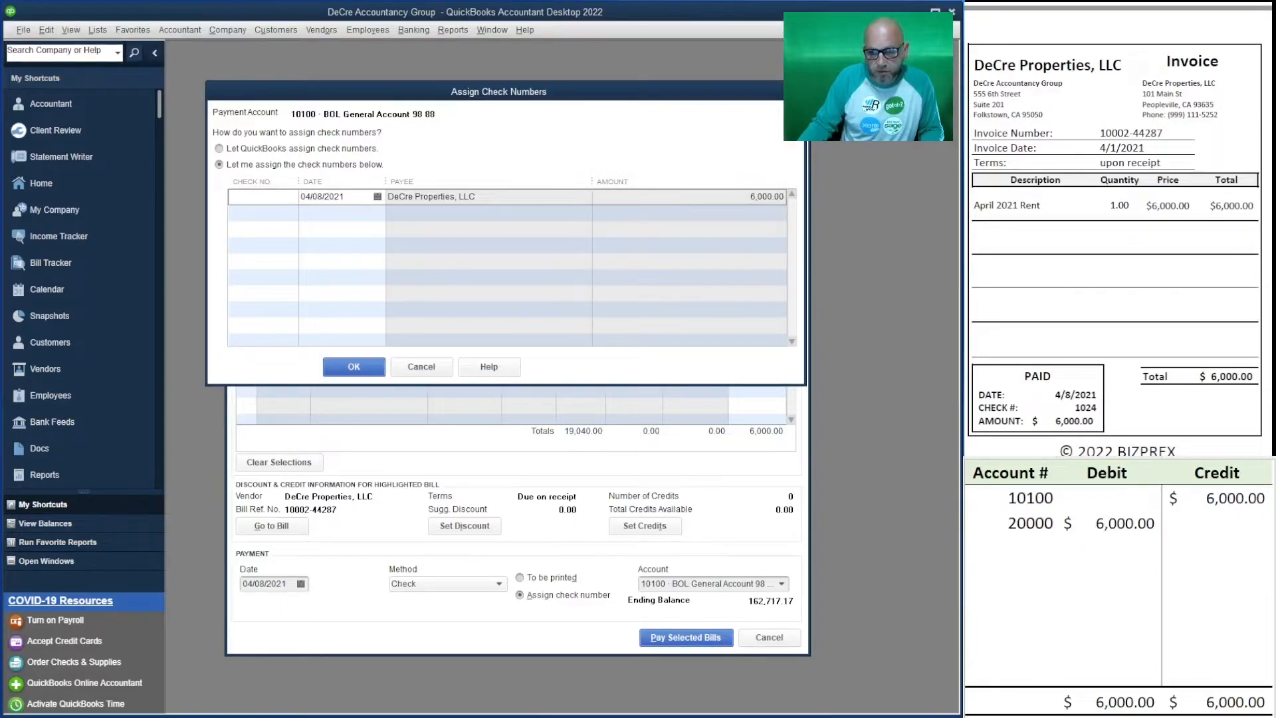
{"action": "type", "text": "1024"}
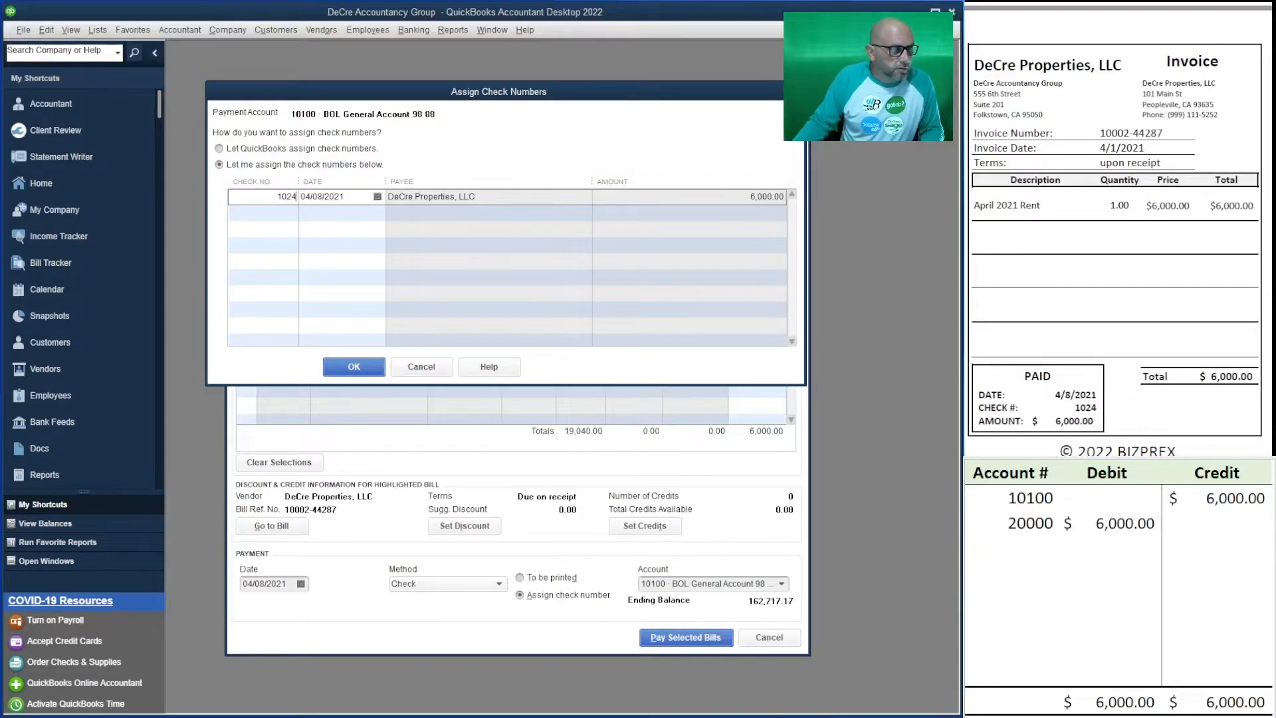
{"action": "key", "text": "Return"}
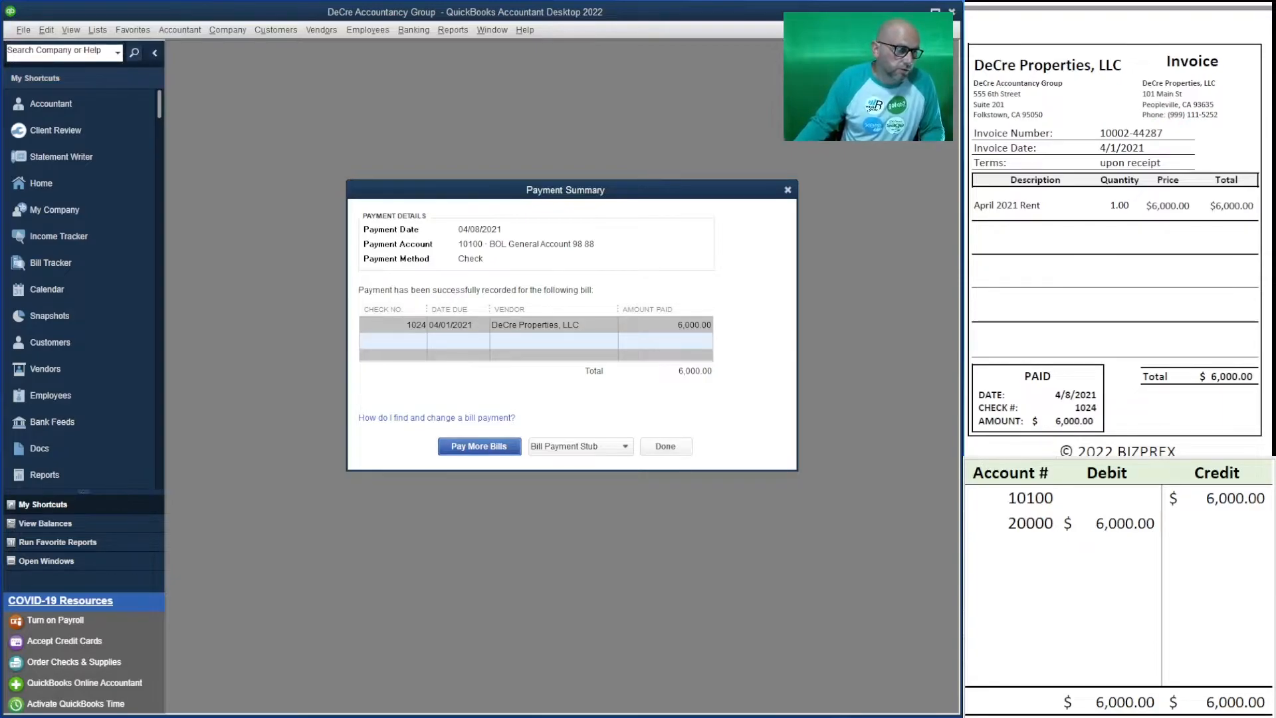
{"action": "key", "text": "Return"}
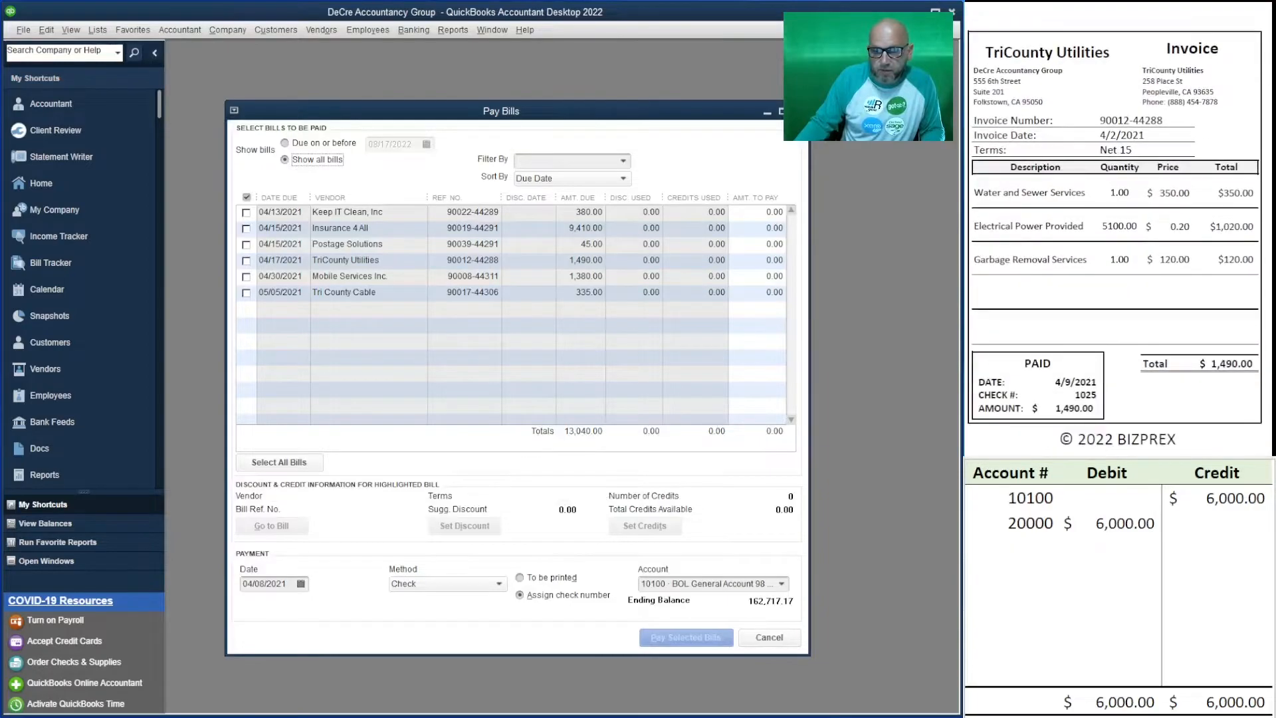
Select the Keep IT Clean, Inc bill, set its payment date to 04/10/2021, and mark the check to be printed.
{"action": "left_click", "coordinate": [246, 213]}
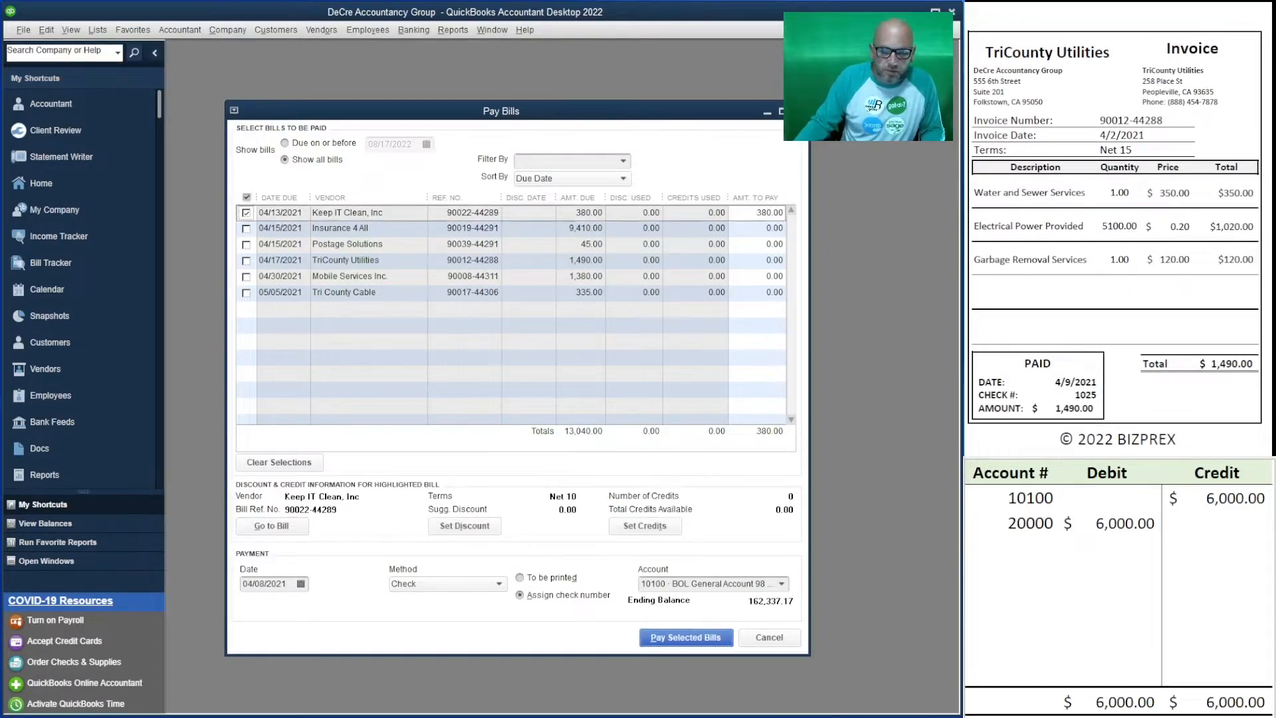
{"action": "left_click", "coordinate": [301, 583]}
{"action": "left_click", "coordinate": [337, 666]}
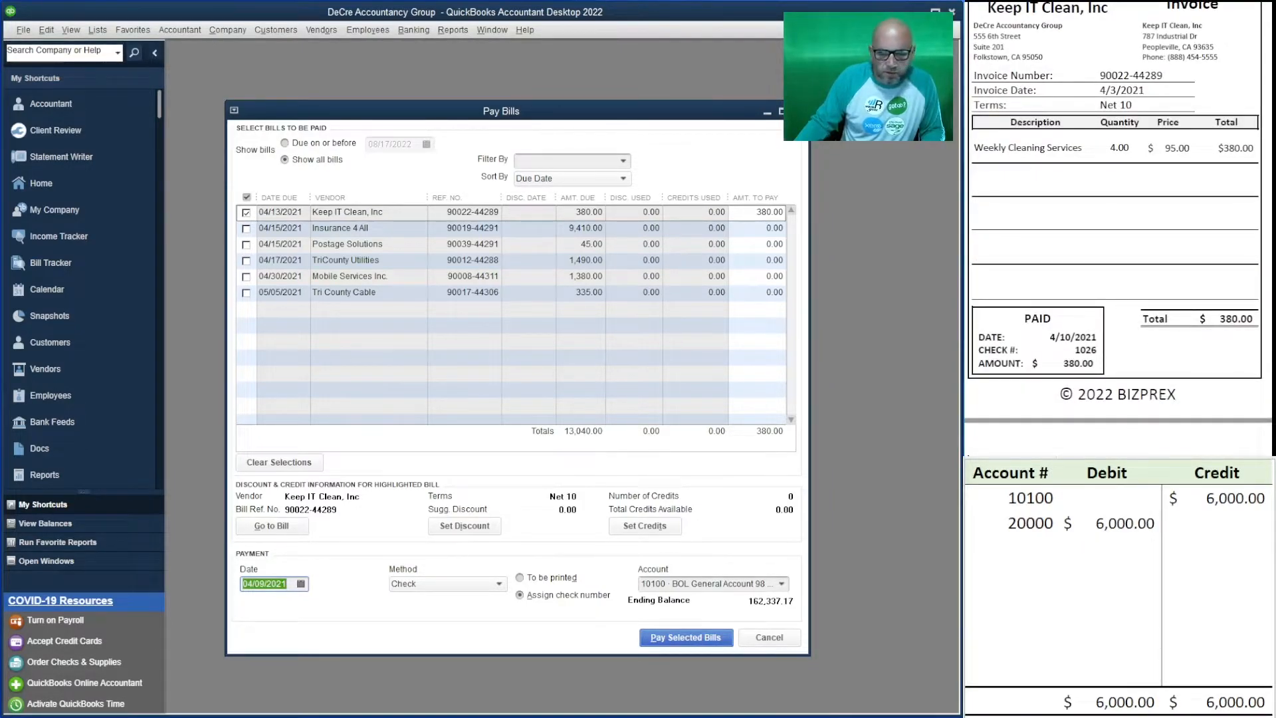
{"action": "left_click", "coordinate": [244, 583]}
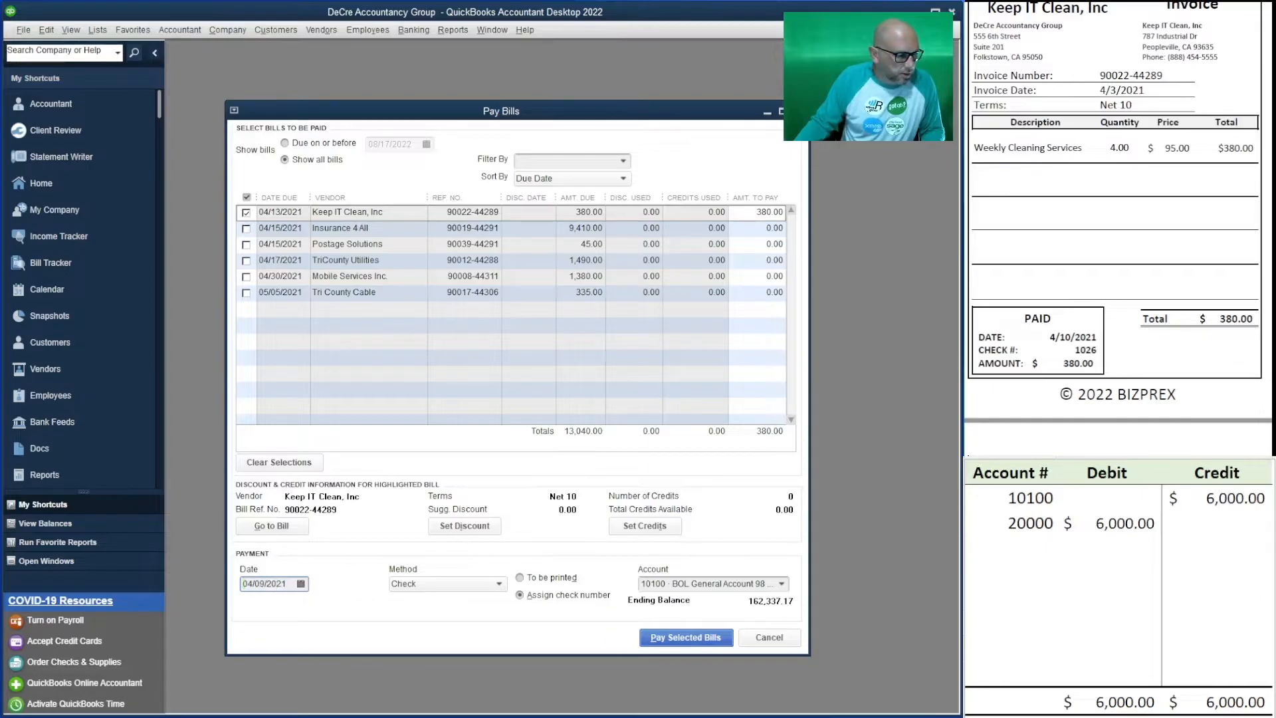
{"action": "left_click", "coordinate": [301, 584]}
{"action": "left_click", "coordinate": [351, 664]}
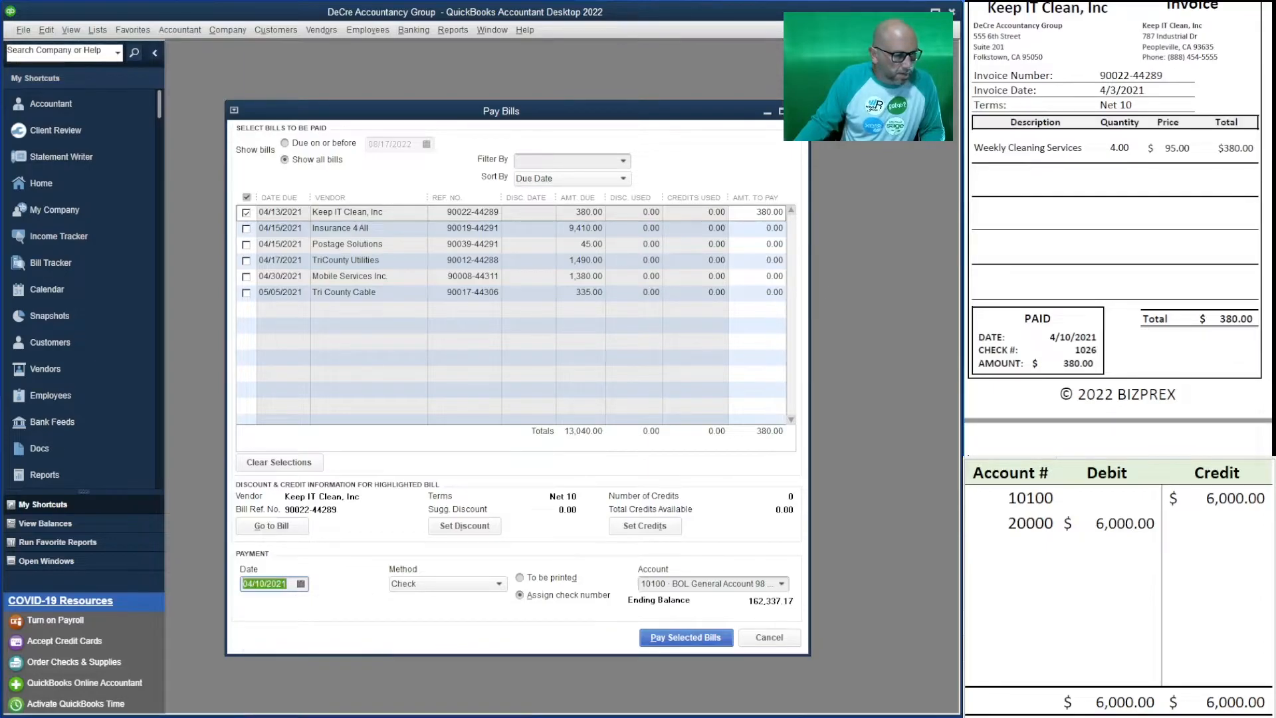
{"action": "left_click", "coordinate": [520, 577]}
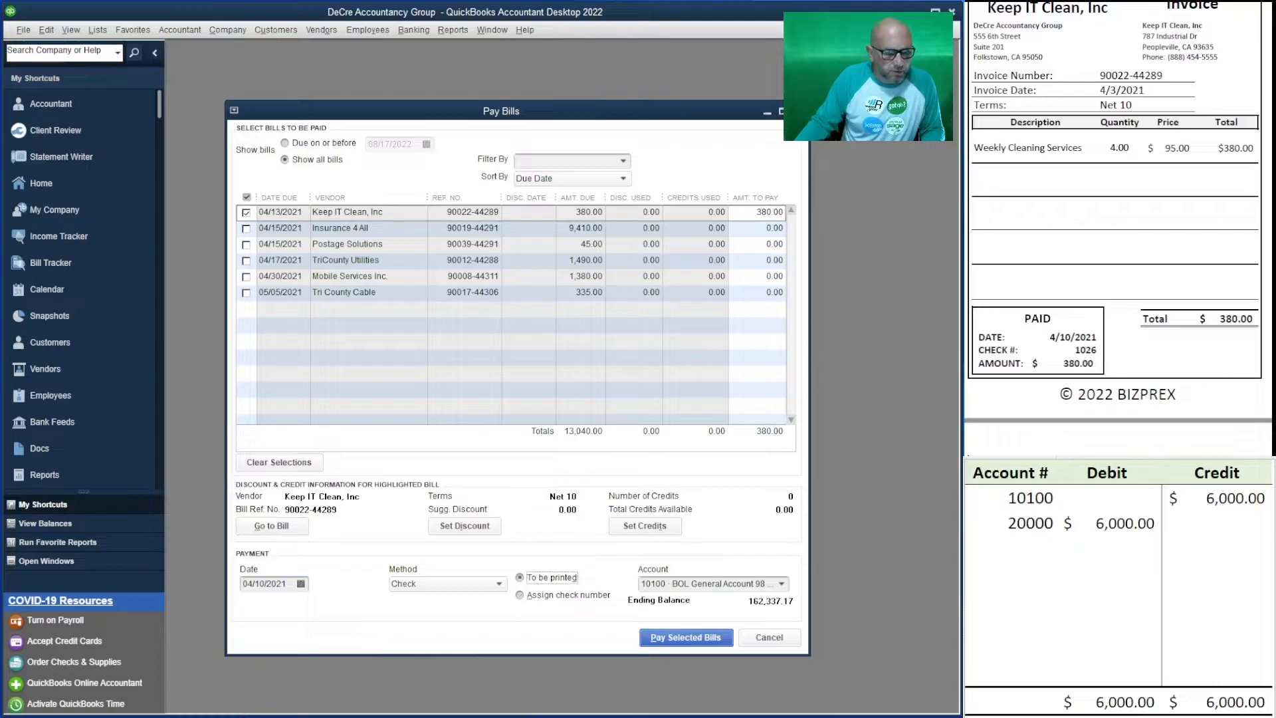
In the spreadsheet, set the 10100 credit and the 20000 debit to 380.
{"action": "left_click", "coordinate": [1216, 498]}
{"action": "left_click", "coordinate": [1217, 498]}
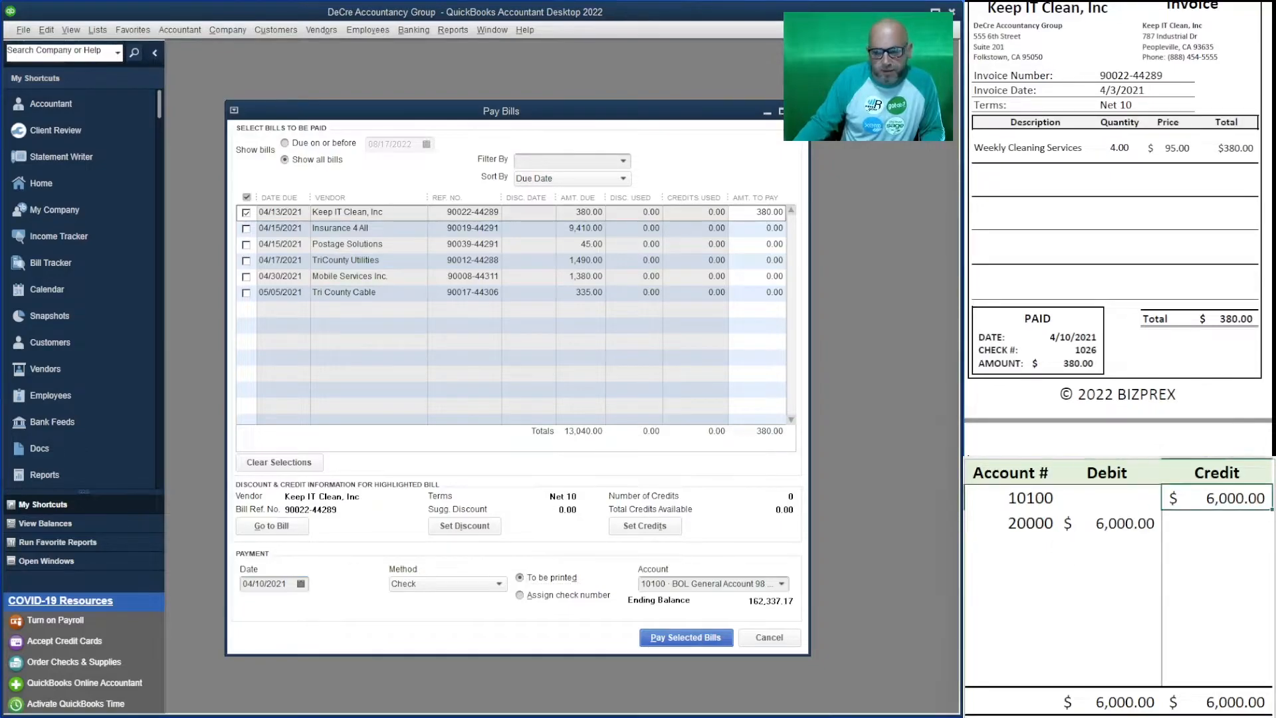
{"action": "type", "text": "380"}
{"action": "key", "text": "Return"}
{"action": "key", "text": "Left"}
{"action": "key", "text": "Left"}
{"action": "key", "text": "Right"}
{"action": "type", "text": "380"}
{"action": "key", "text": "Return"}
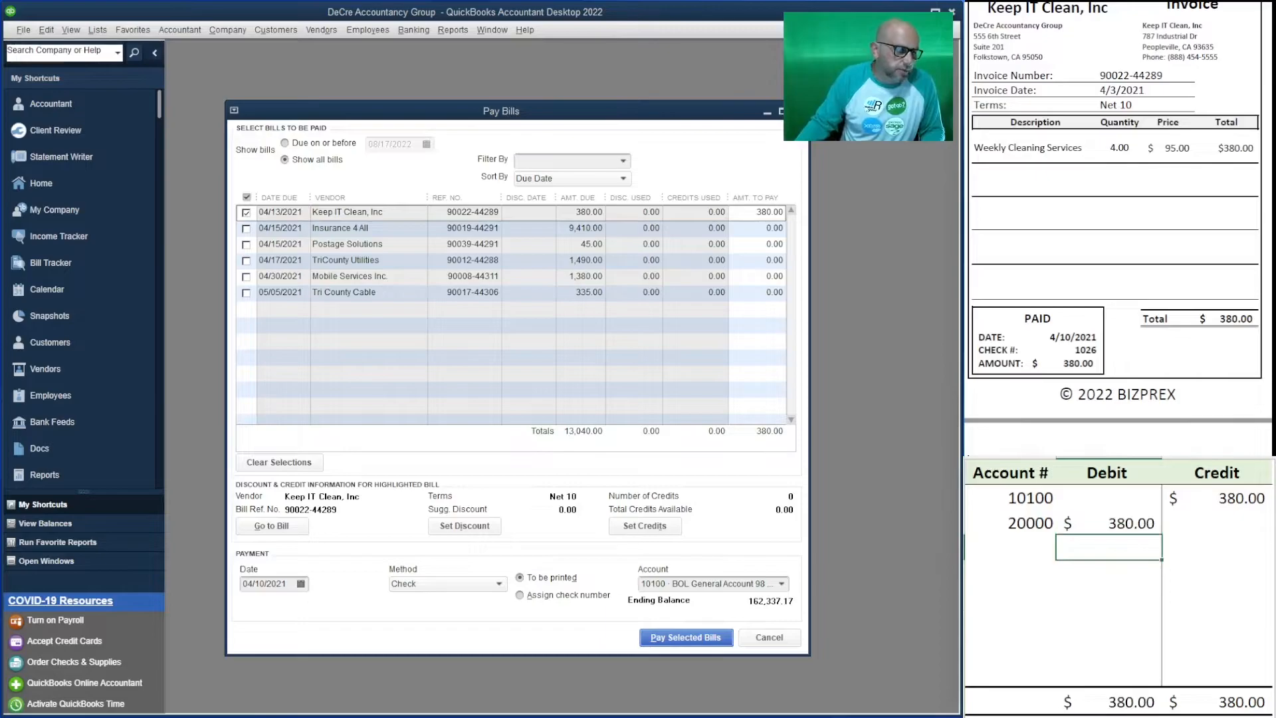
Pay the selected Keep IT Clean bill in QuickBooks and print its check with first check number 1026, accepting the printout.
{"action": "left_click", "coordinate": [686, 638]}
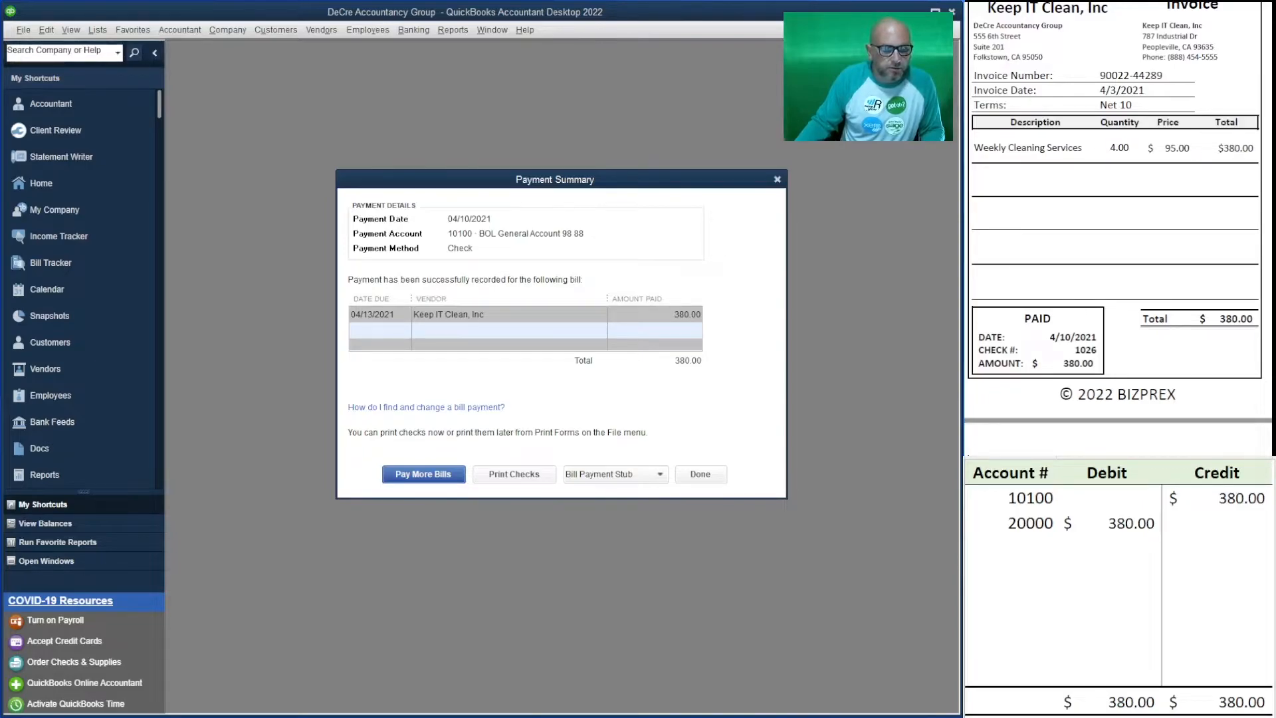
{"action": "left_click", "coordinate": [514, 474]}
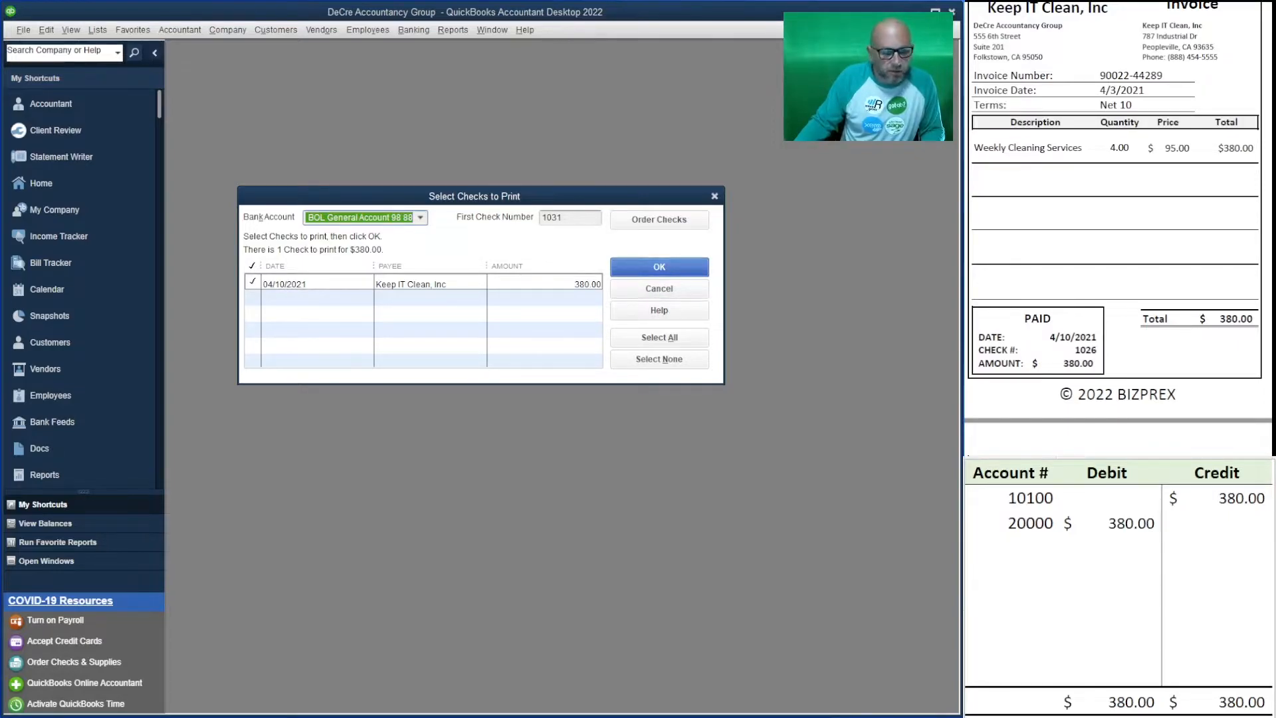
{"action": "key", "text": "Tab"}
{"action": "type", "text": "1026"}
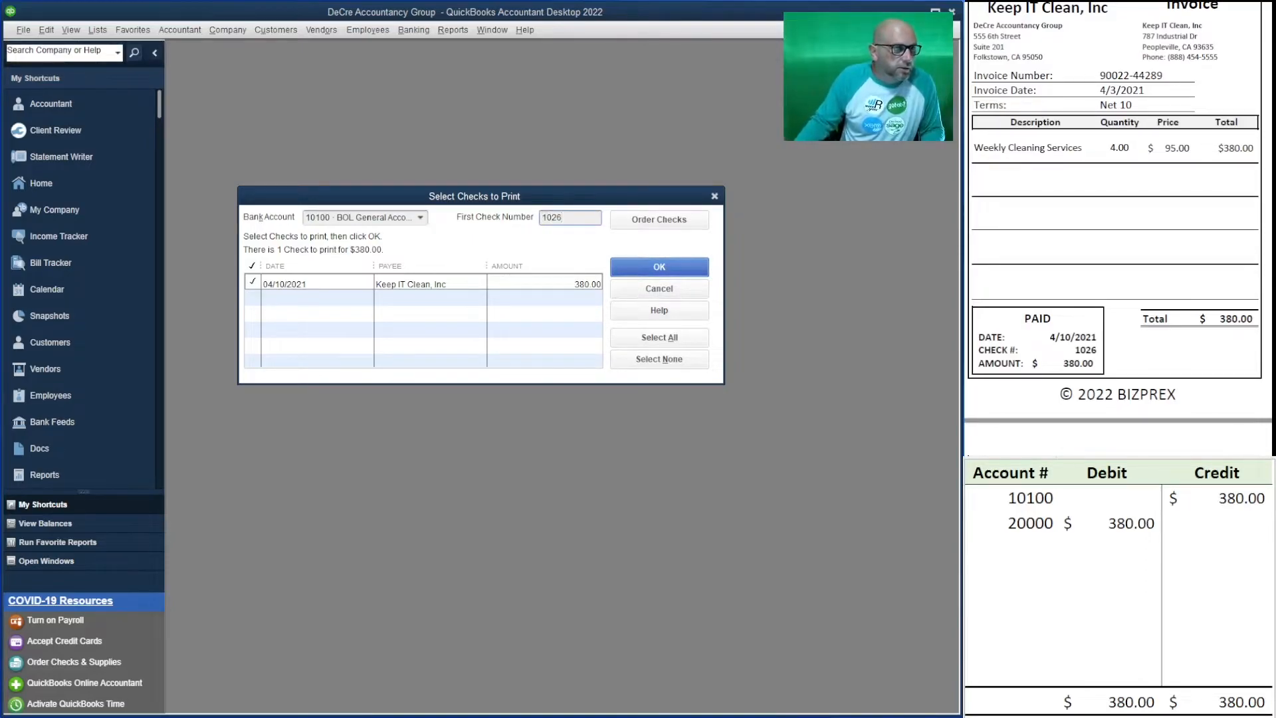
{"action": "key", "text": "Return"}
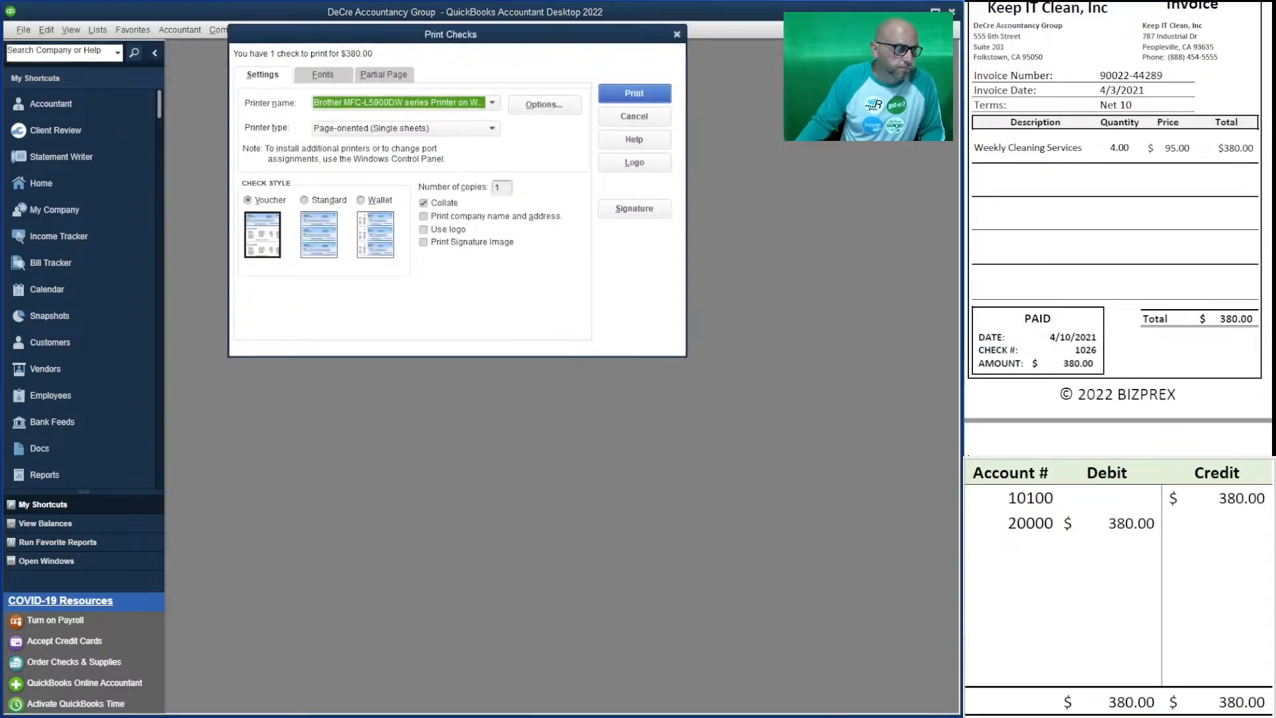
{"action": "key", "text": "Return"}
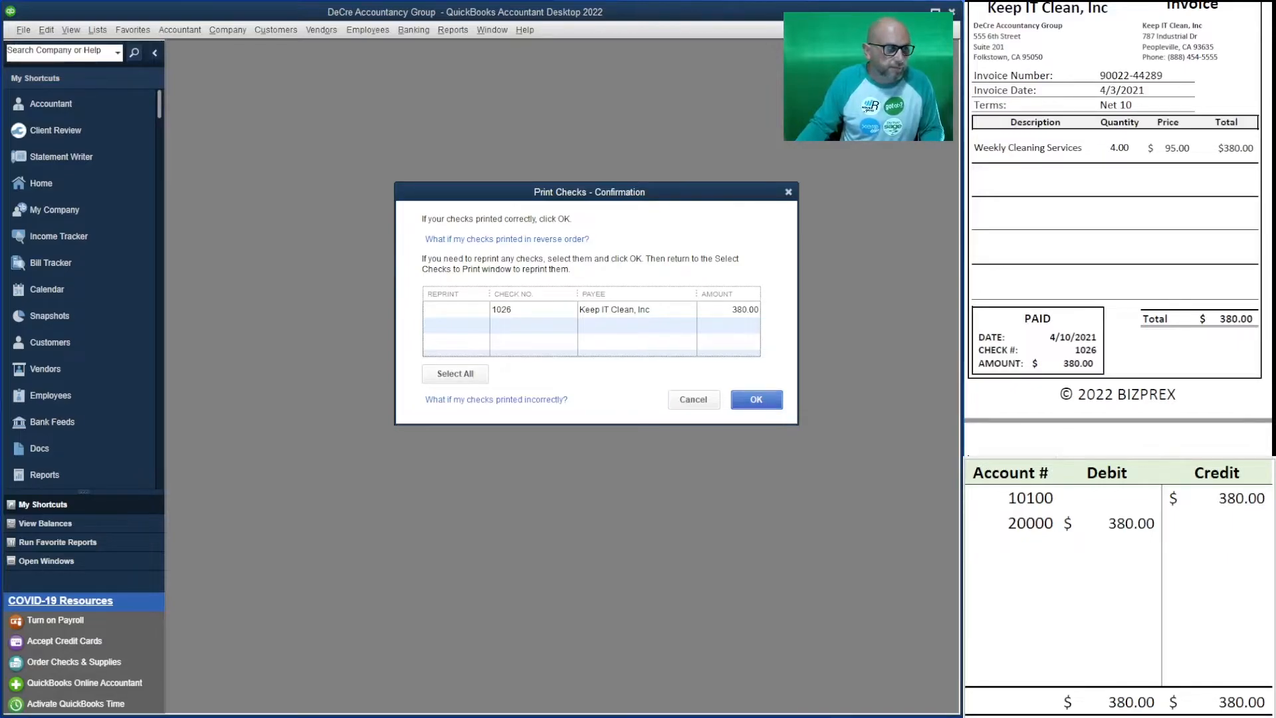
{"action": "key", "text": "Return"}
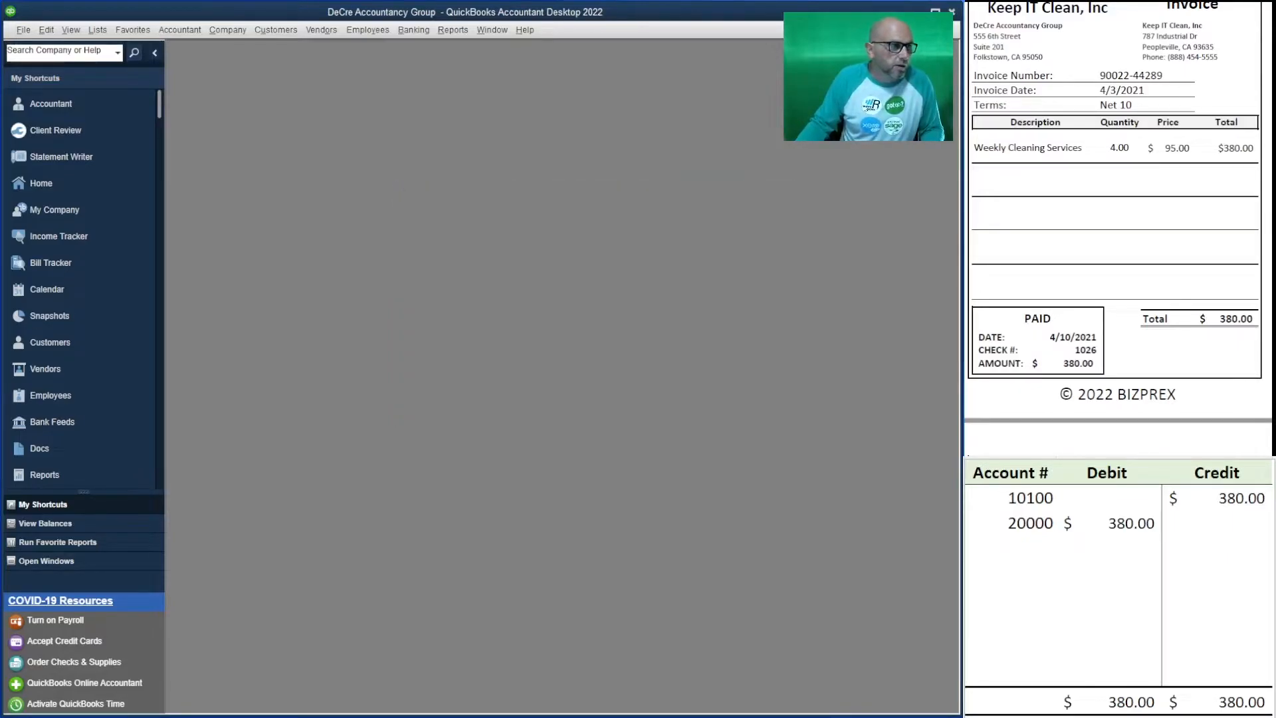
Open Write Checks and switch the bank account to the 10100 BOL General Account.
{"action": "left_click", "coordinate": [413, 30]}
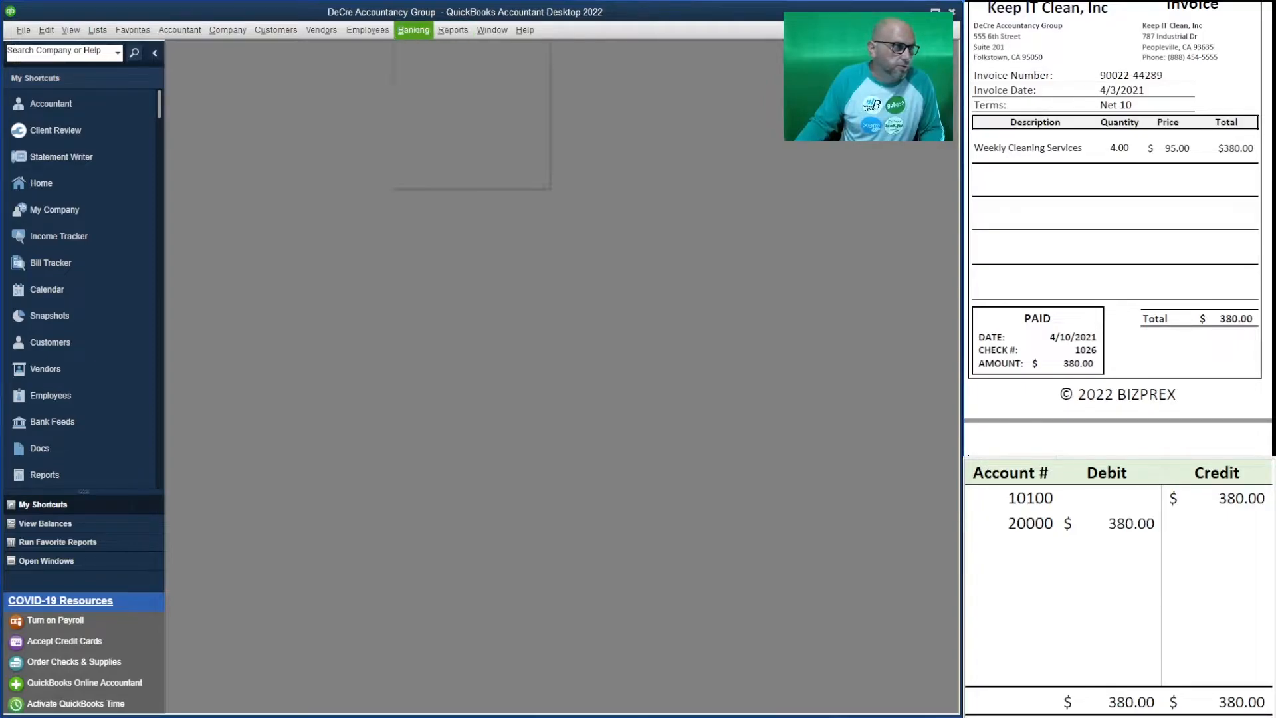
{"action": "left_click", "coordinate": [425, 48]}
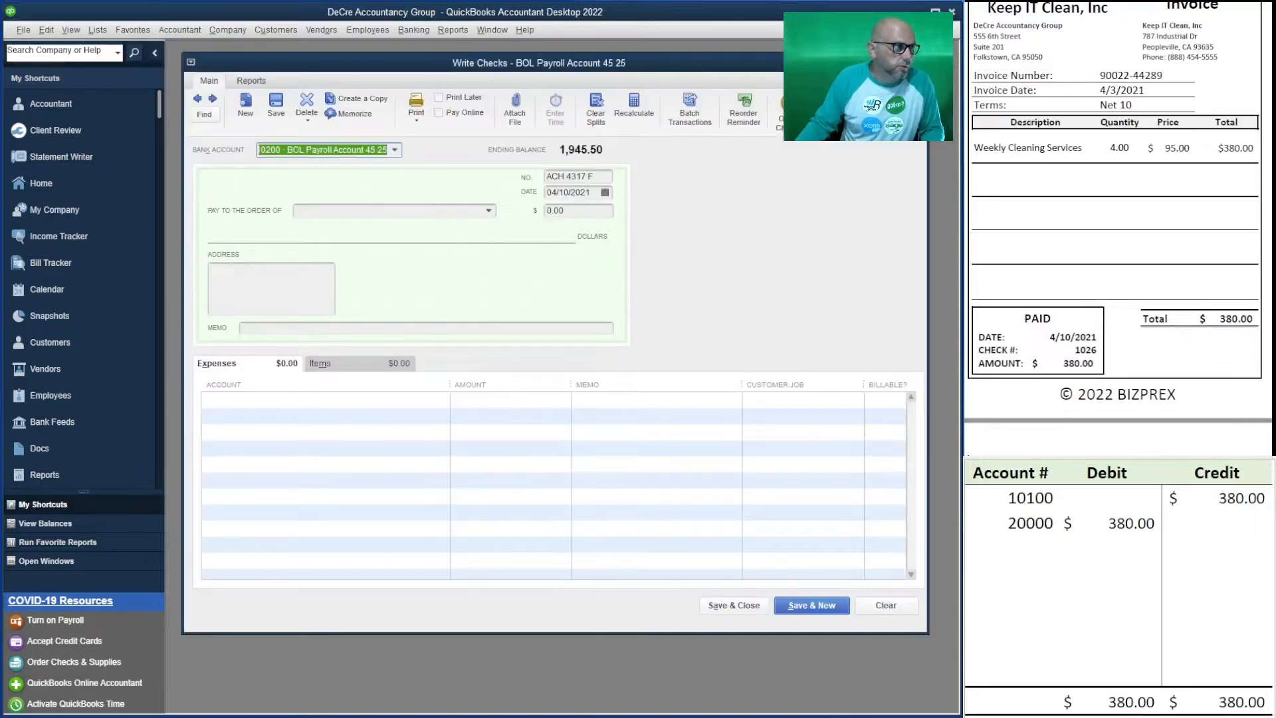
{"action": "left_click", "coordinate": [395, 150]}
{"action": "left_click", "coordinate": [332, 201]}
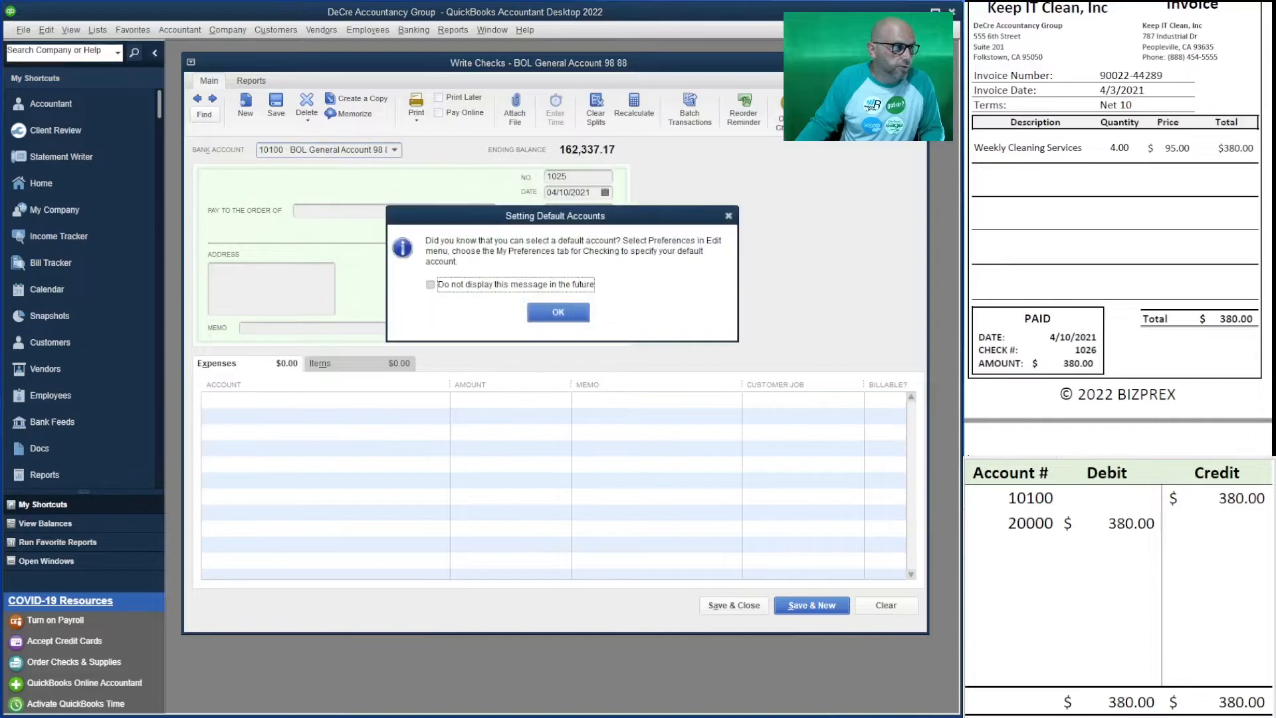
{"action": "key", "text": "Return"}
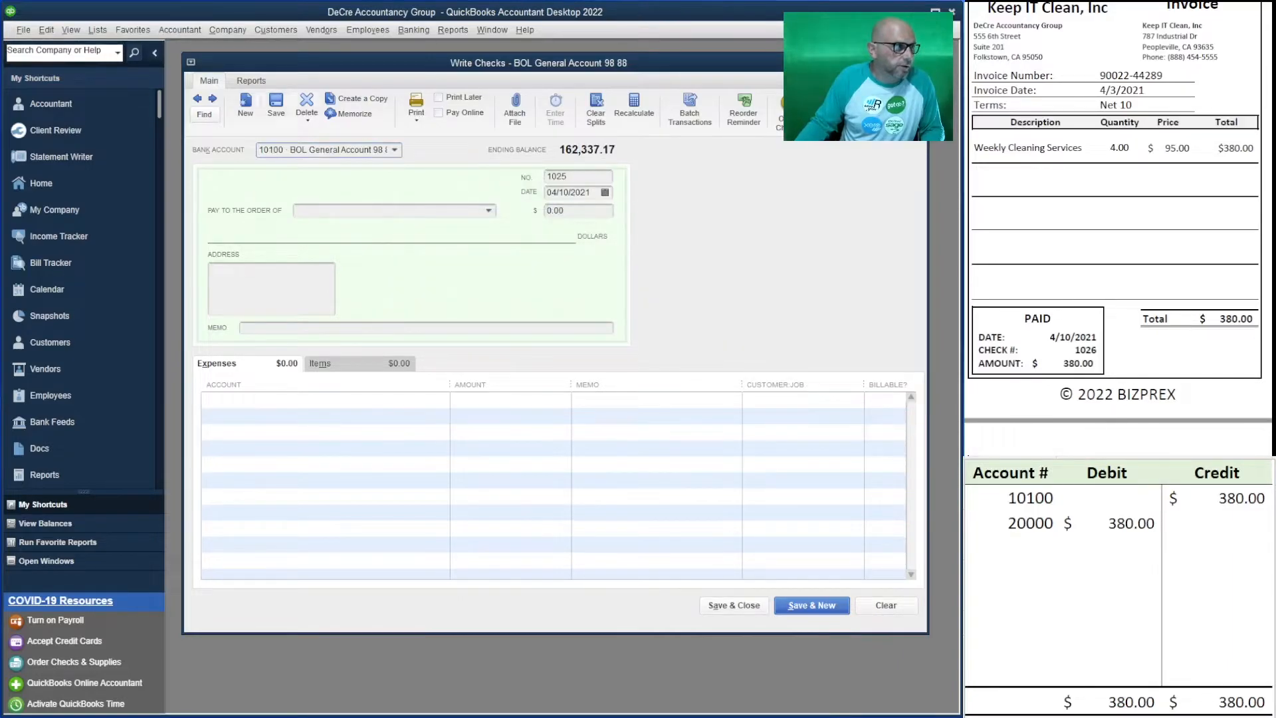
Browse back through the checks to the Keep IT Clean bill payment, review its bank account, and close it.
{"action": "left_click", "coordinate": [197, 98]}
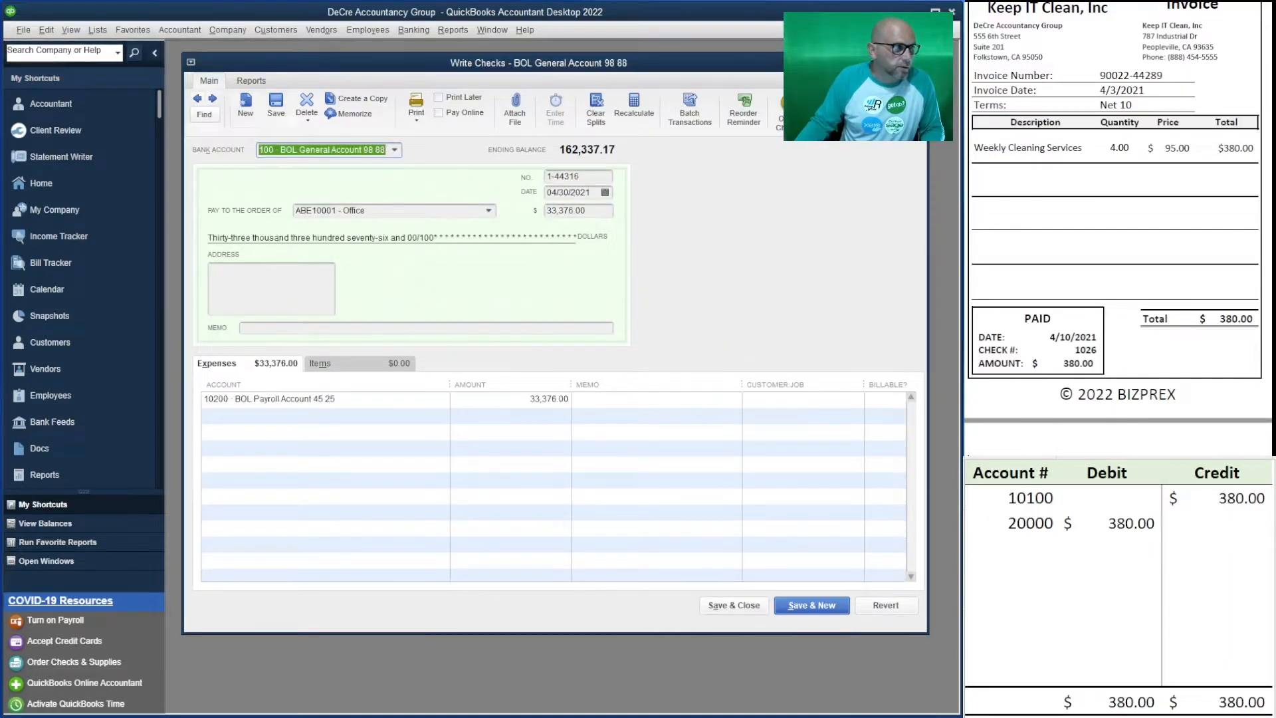
{"action": "left_click", "coordinate": [212, 98]}
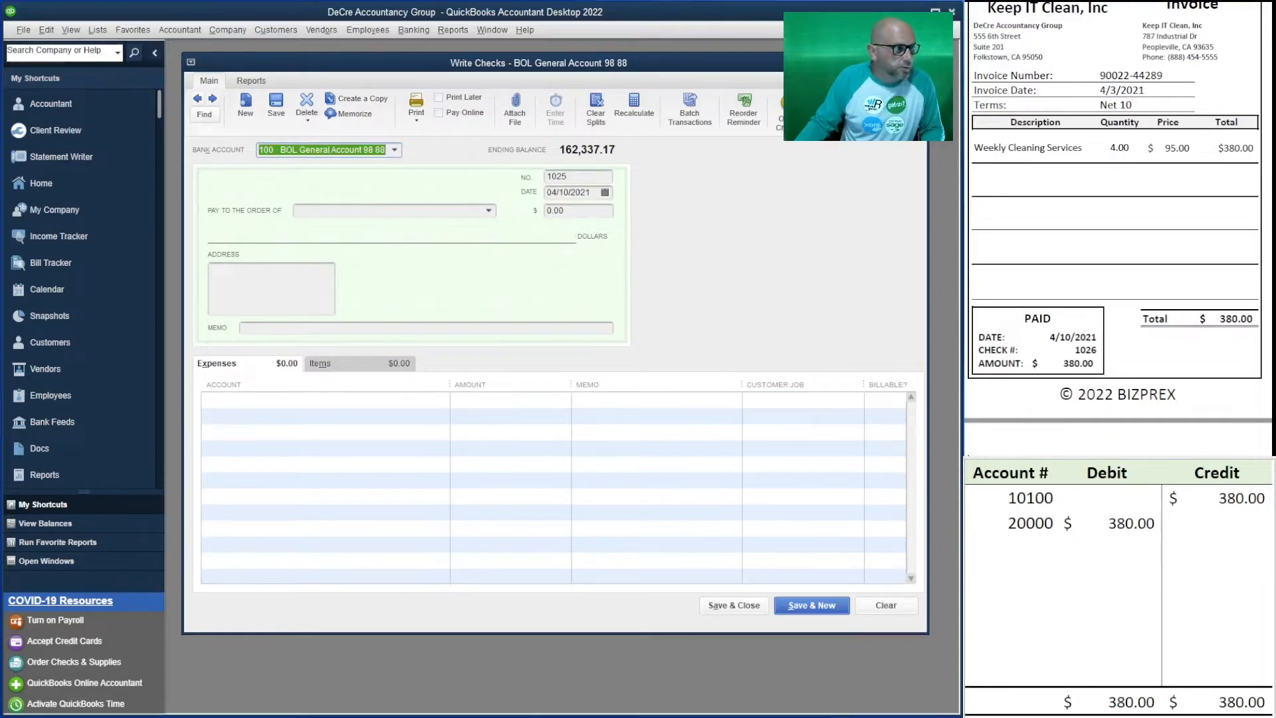
{"action": "left_click", "coordinate": [197, 98]}
{"action": "left_click", "coordinate": [198, 99]}
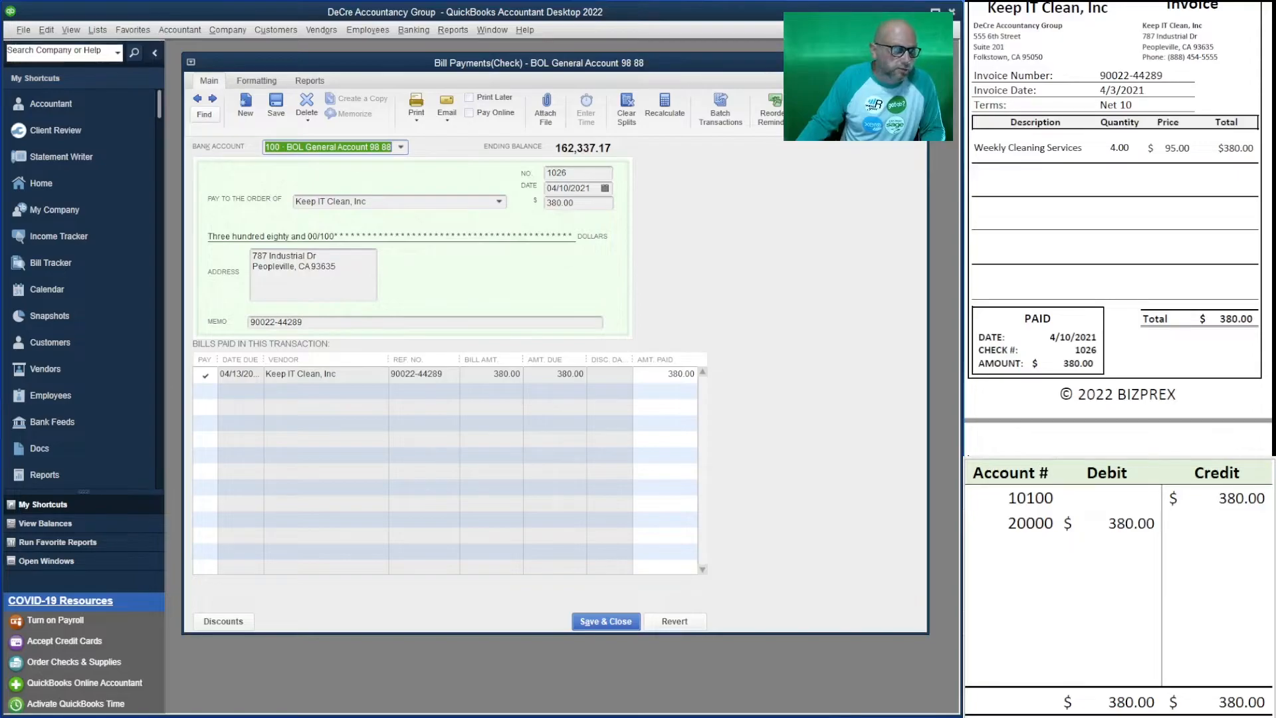
{"action": "left_click", "coordinate": [401, 147]}
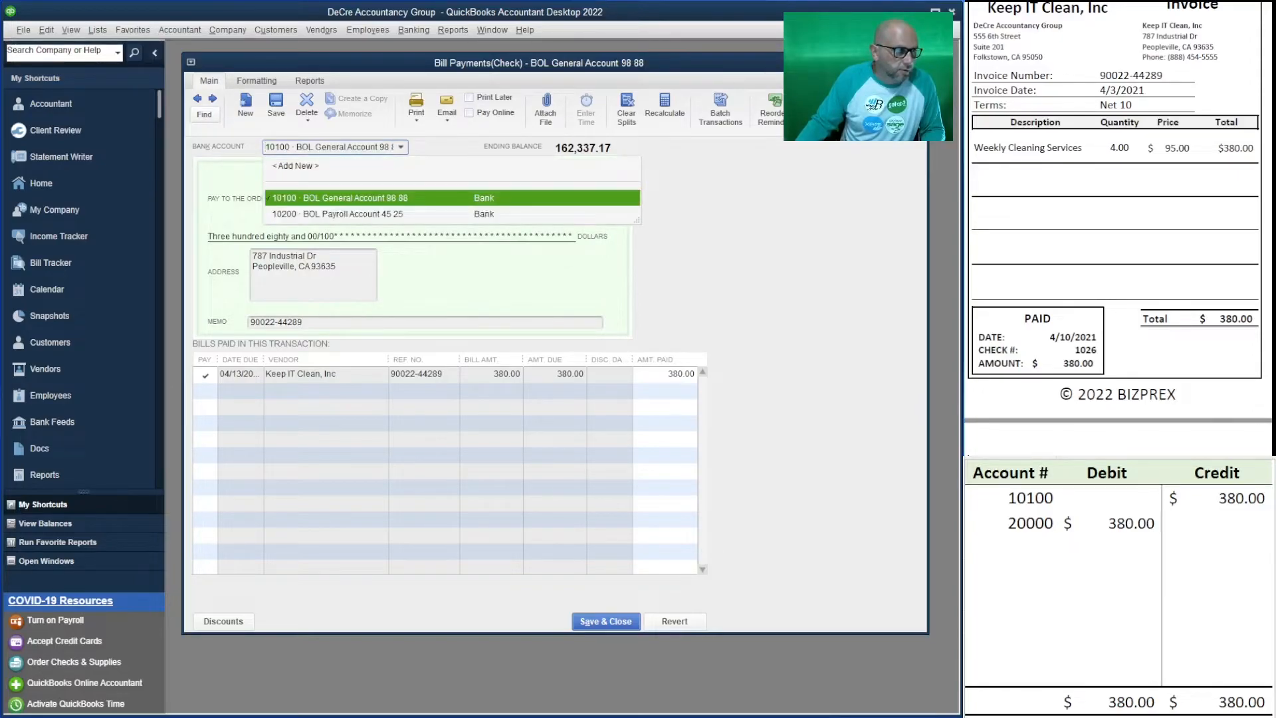
{"action": "key", "text": "Escape"}
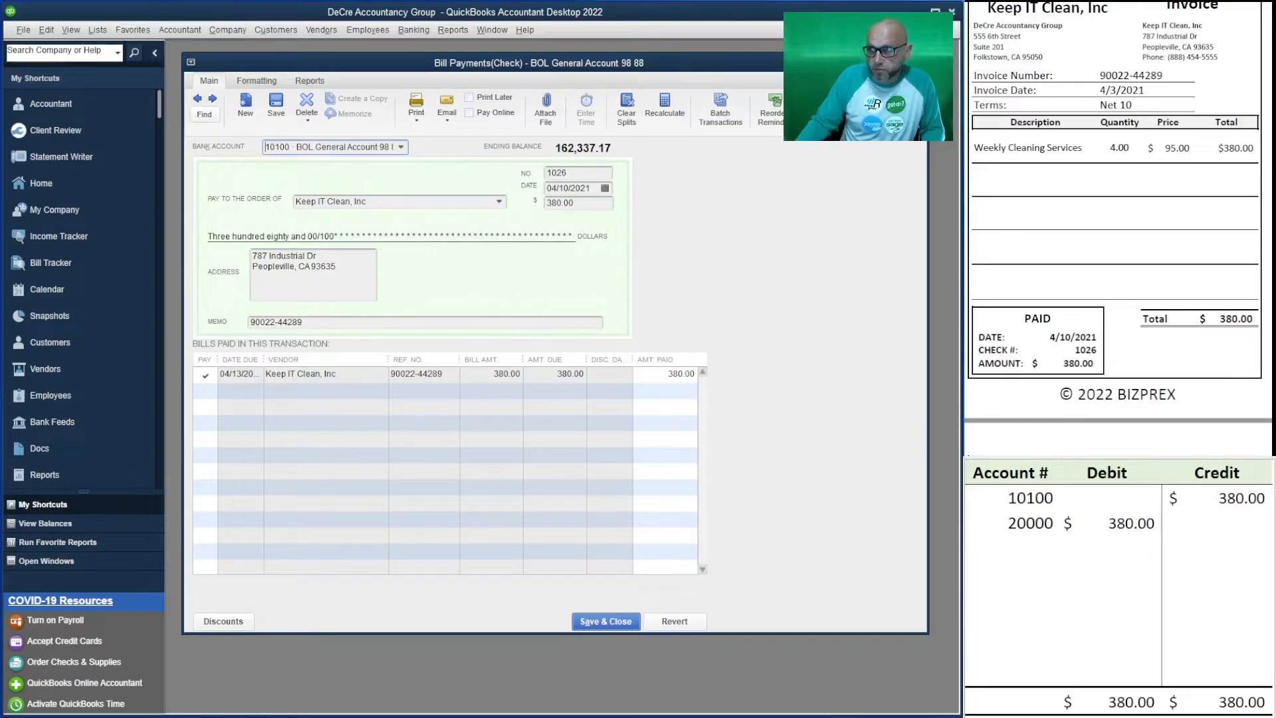
{"action": "left_click", "coordinate": [607, 621]}
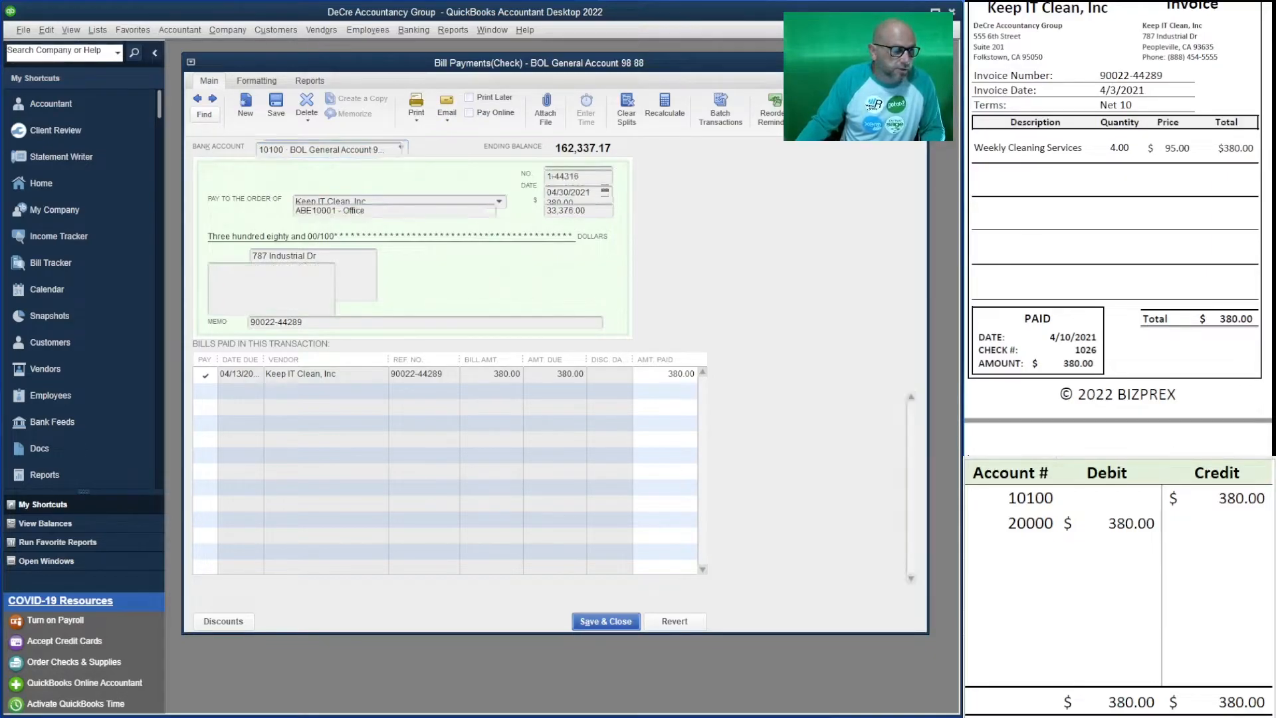
Reopen Pay Bills, select the Insurance 4 All bill, and apply the available 75.00 vendor credit to it.
{"action": "left_click", "coordinate": [321, 30]}
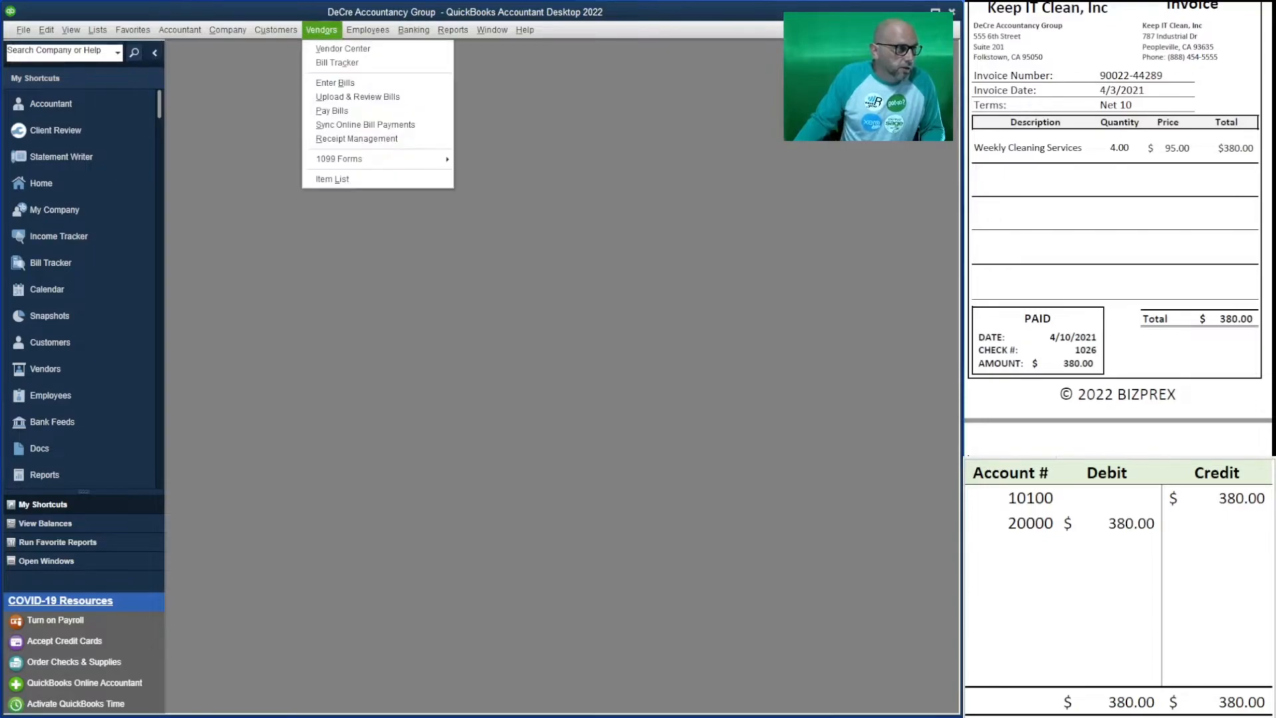
{"action": "left_click", "coordinate": [331, 110]}
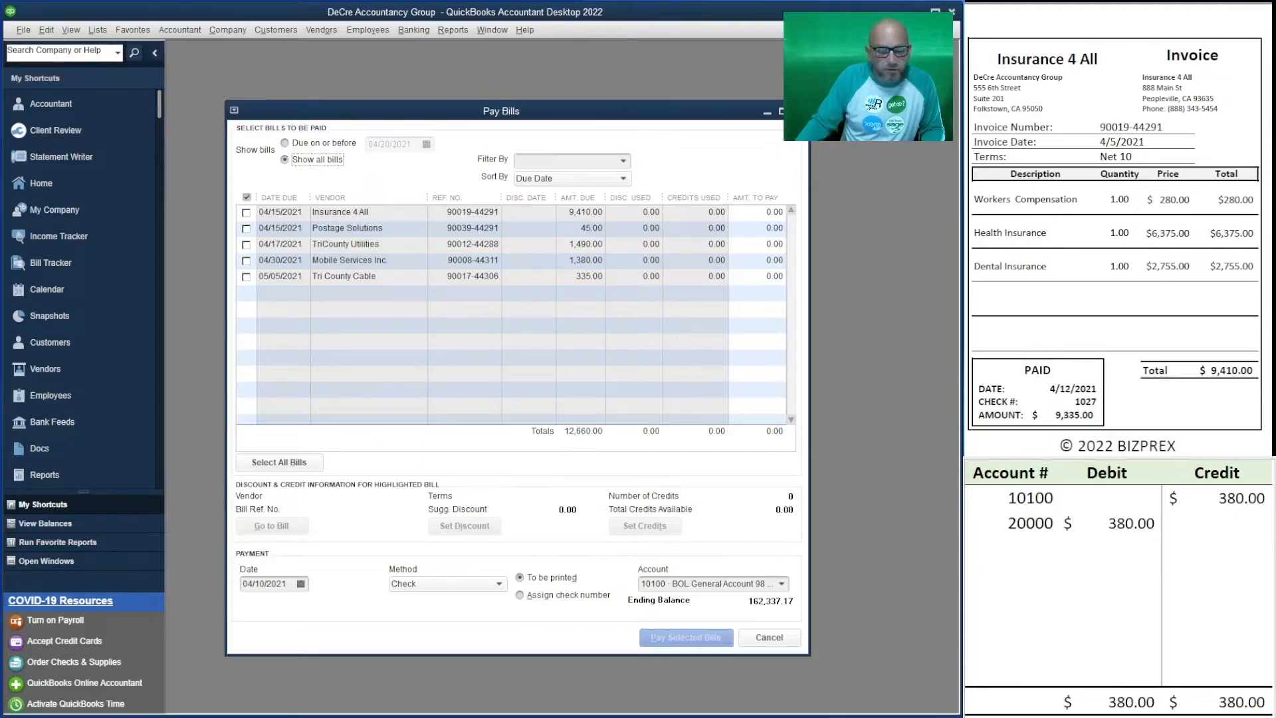
{"action": "left_click", "coordinate": [247, 212]}
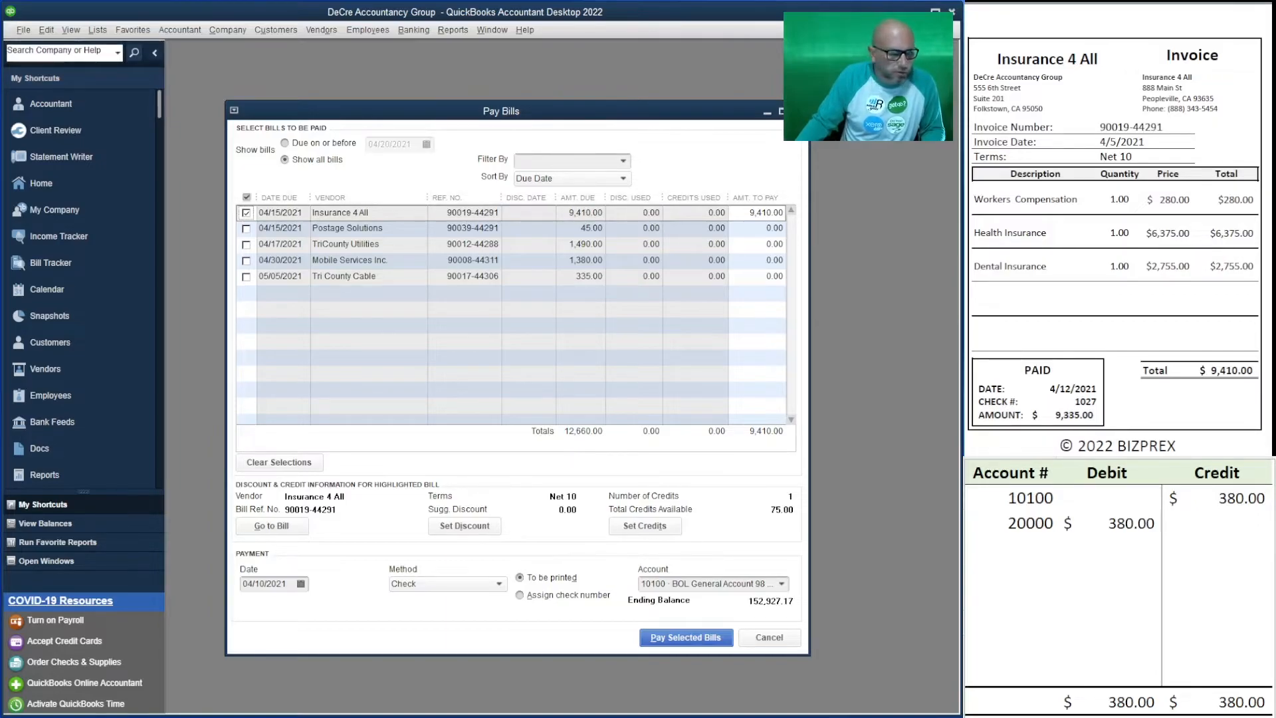
{"action": "left_click", "coordinate": [645, 526]}
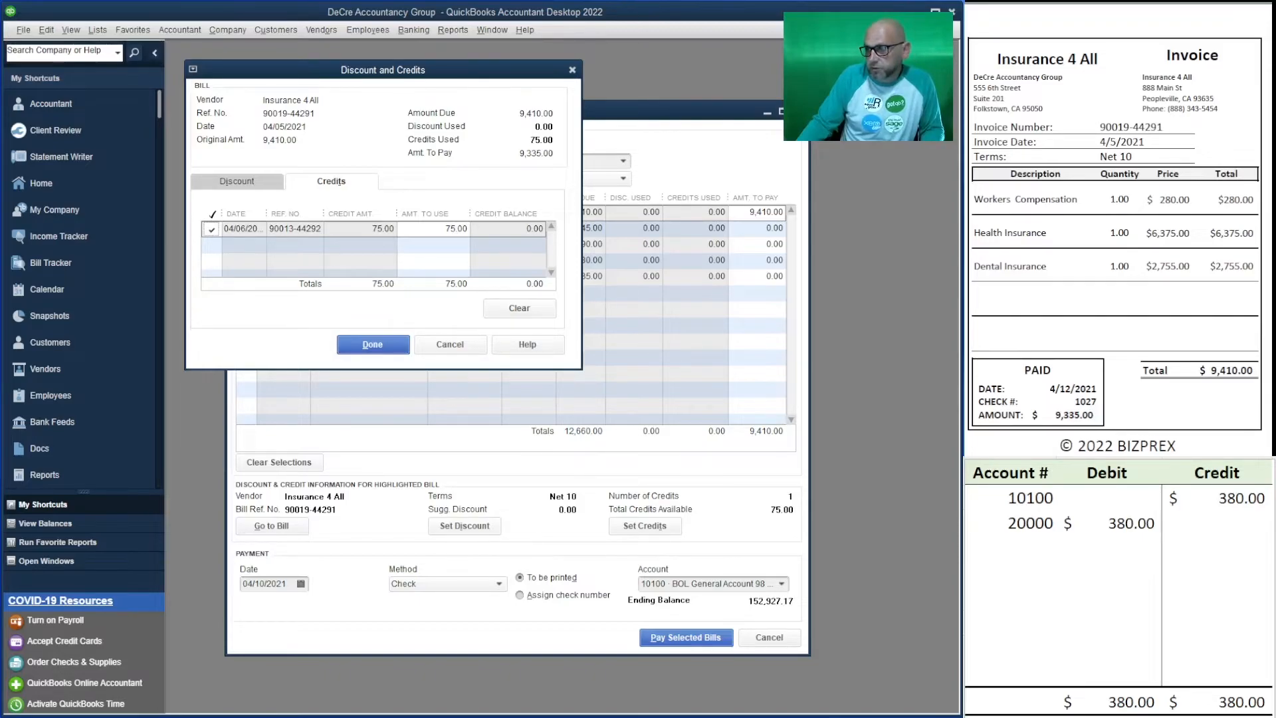
{"action": "left_click", "coordinate": [372, 344]}
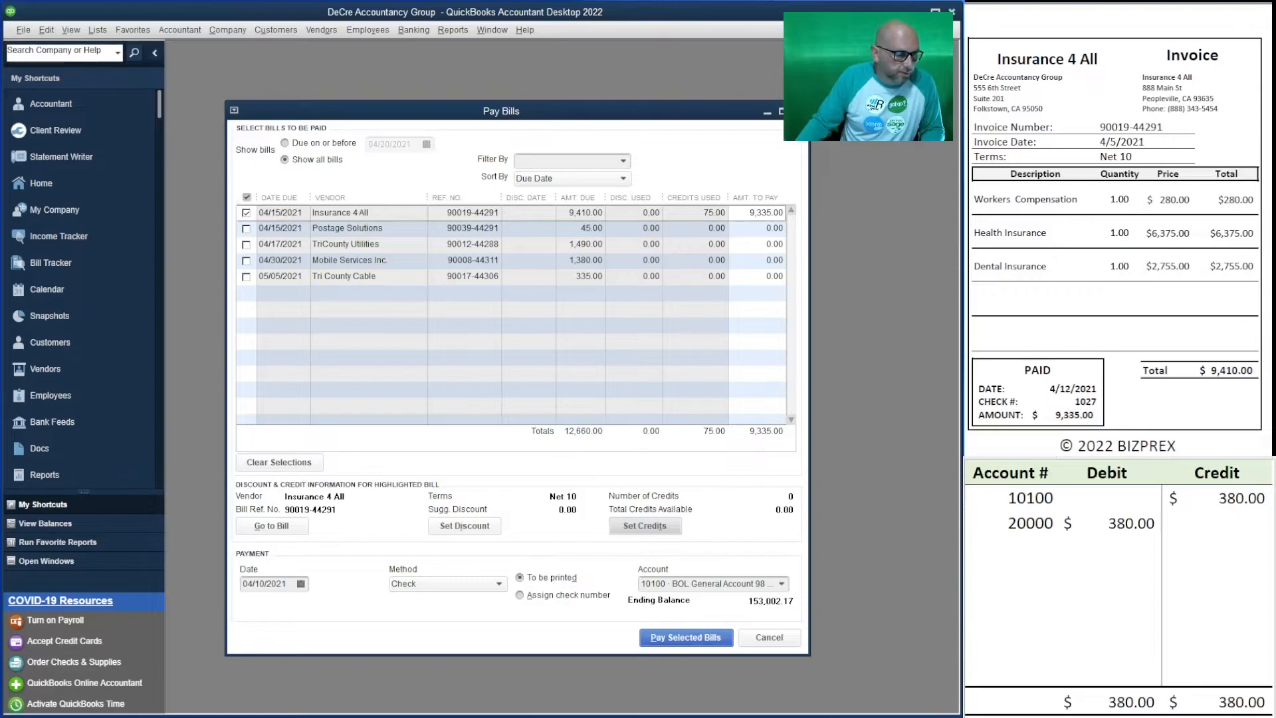
In the spreadsheet, set the 10100 credit and the 20000 debit to 9,335.
{"action": "left_click", "coordinate": [1108, 548]}
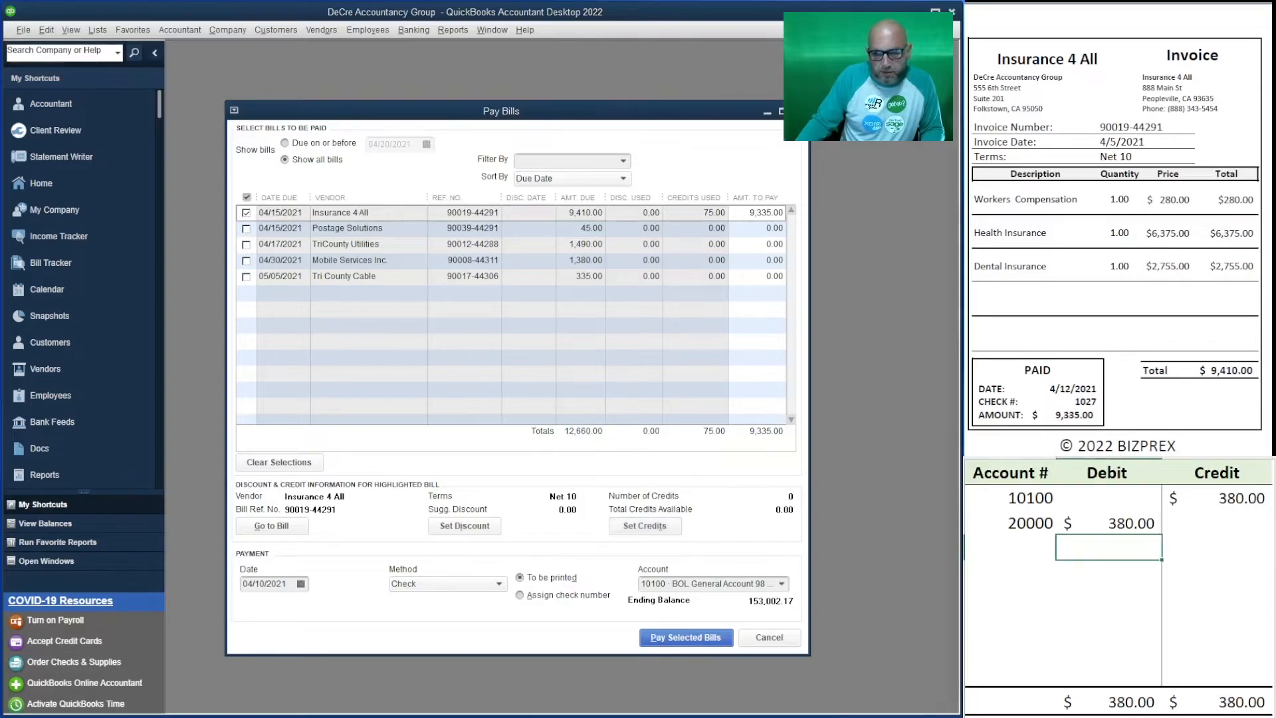
{"action": "left_click", "coordinate": [1217, 498]}
{"action": "type", "text": "9"}
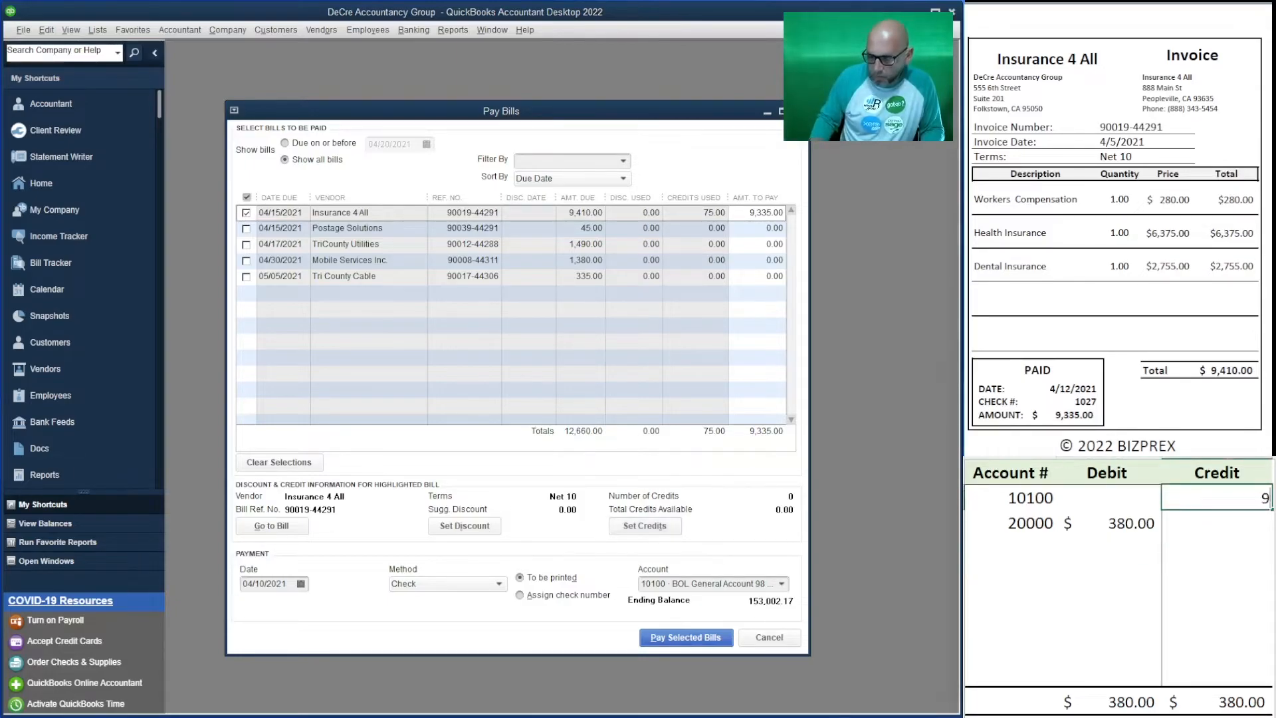
{"action": "type", "text": ",335"}
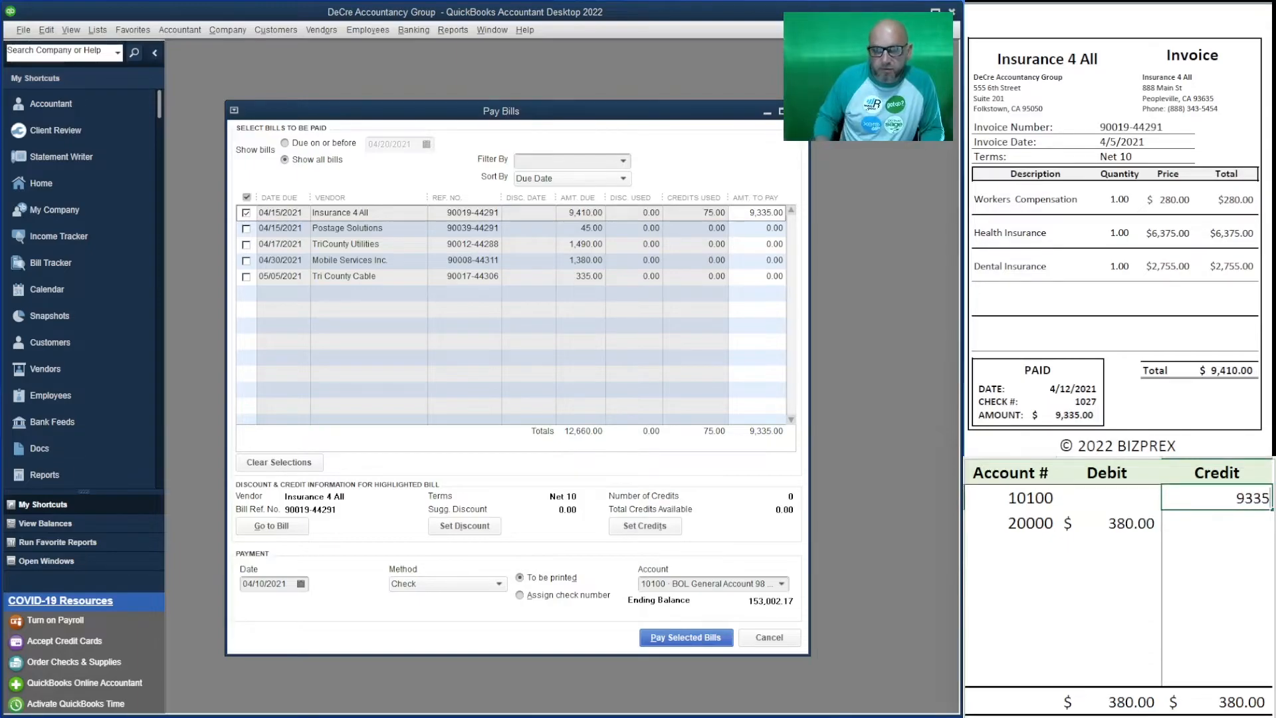
{"action": "key", "text": "Left"}
{"action": "key", "text": "Down"}
{"action": "type", "text": "93345"}
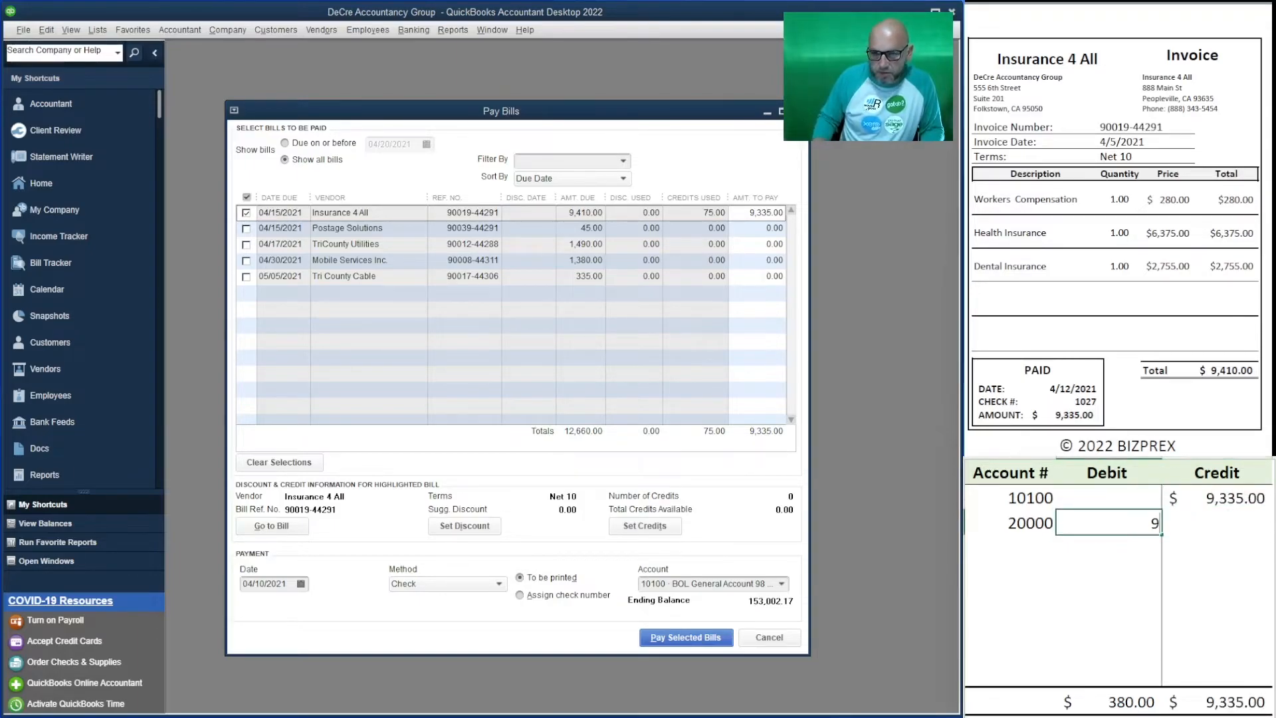
{"action": "key", "text": "BackSpace"}
{"action": "type", "text": "5"}
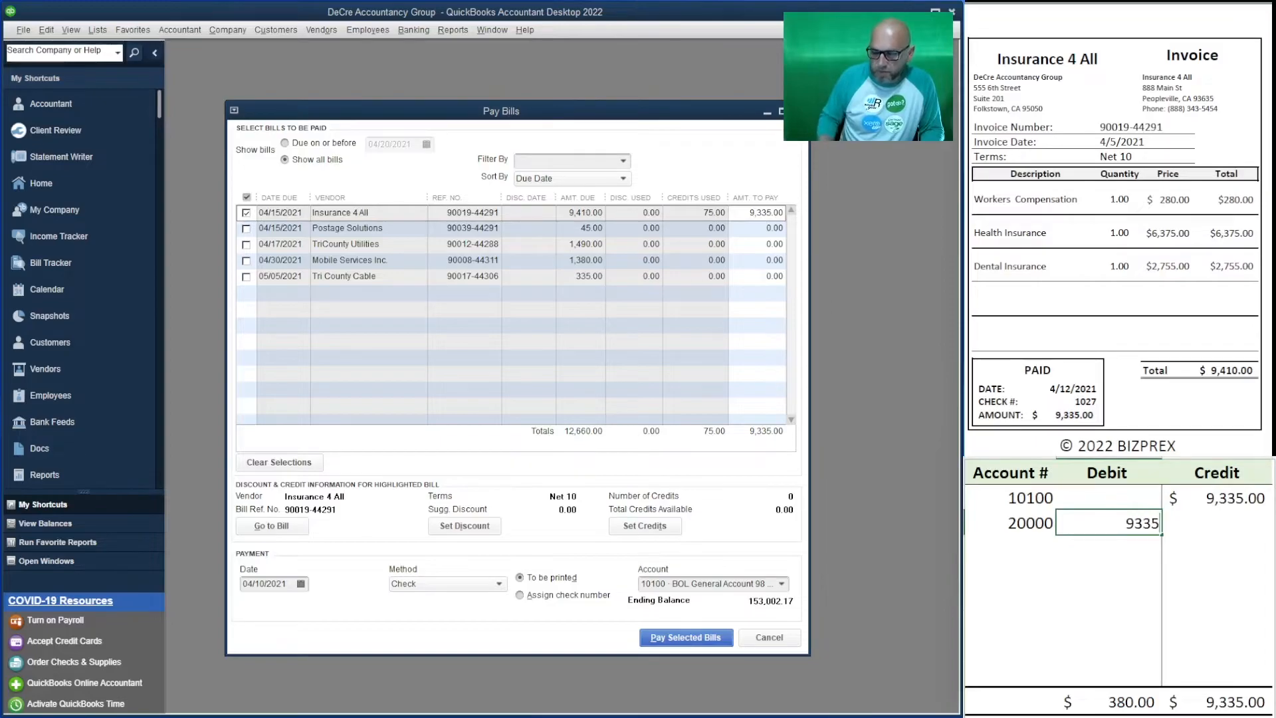
{"action": "key", "text": "Return"}
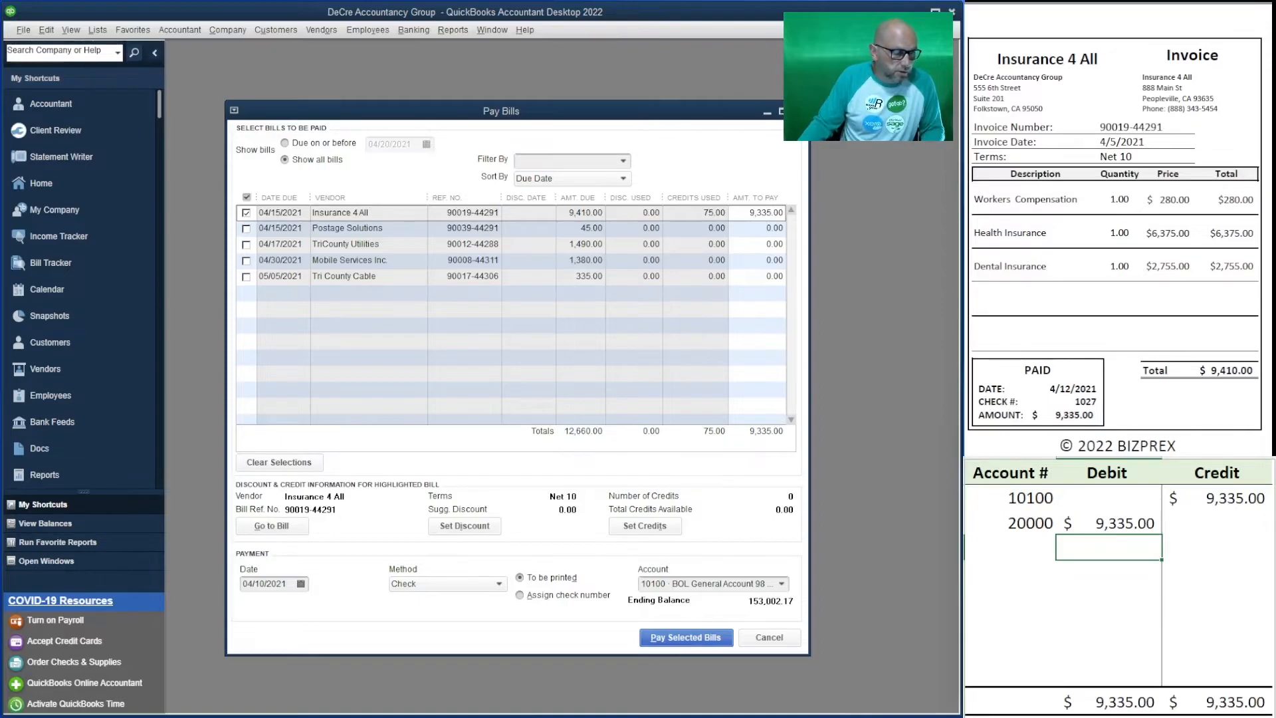
Set the Insurance 4 All bill's payment date to 04/12/2021 and choose to assign the check number.
{"action": "left_click", "coordinate": [286, 584]}
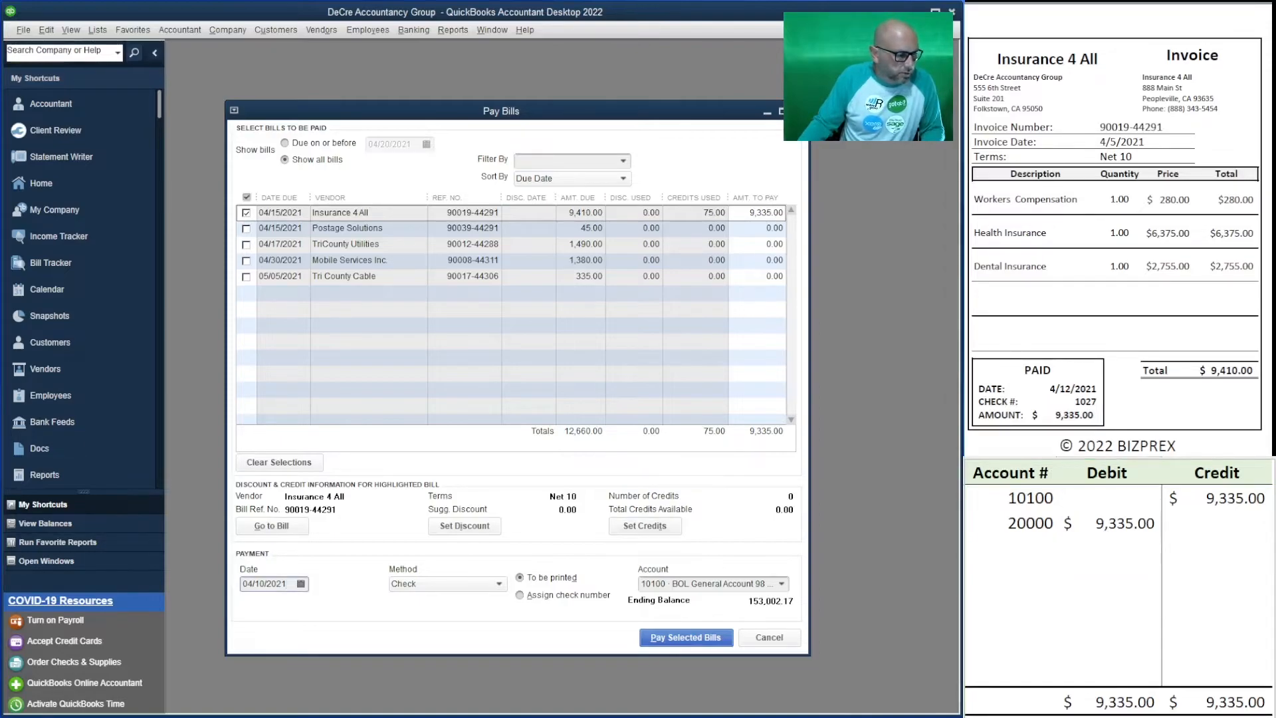
{"action": "left_click", "coordinate": [301, 583]}
{"action": "left_click", "coordinate": [275, 680]}
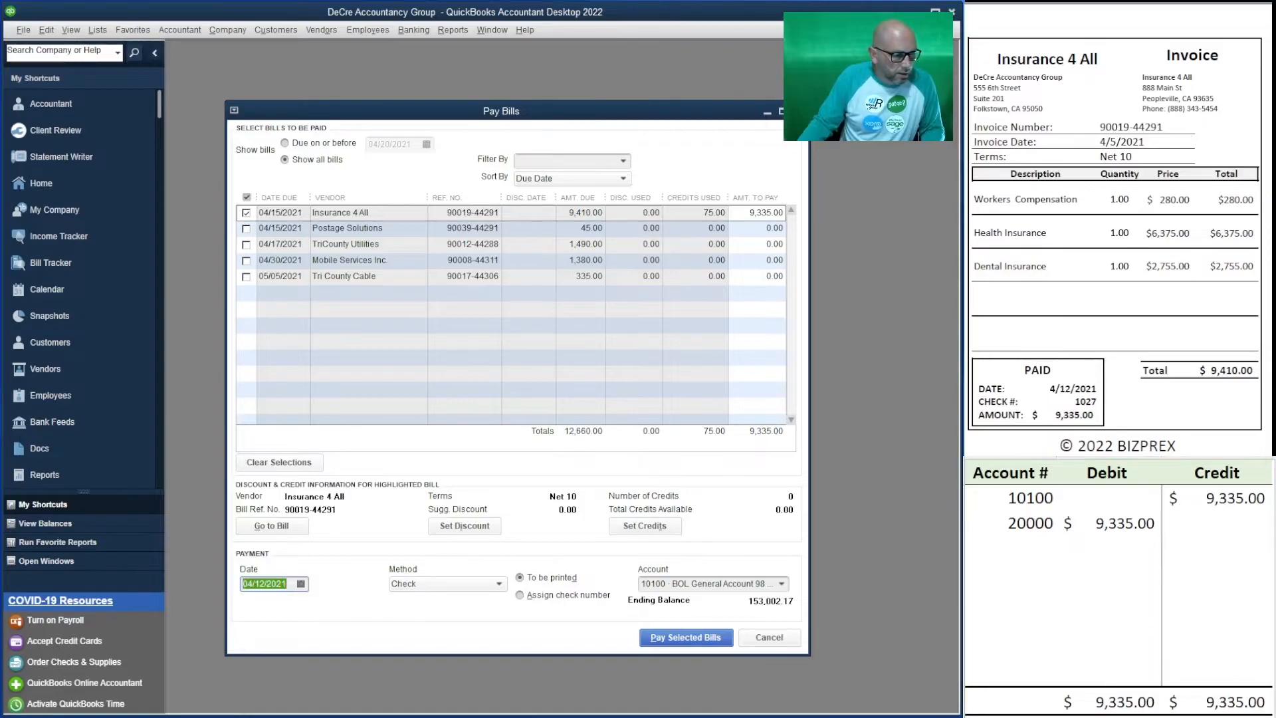
{"action": "left_click", "coordinate": [602, 594]}
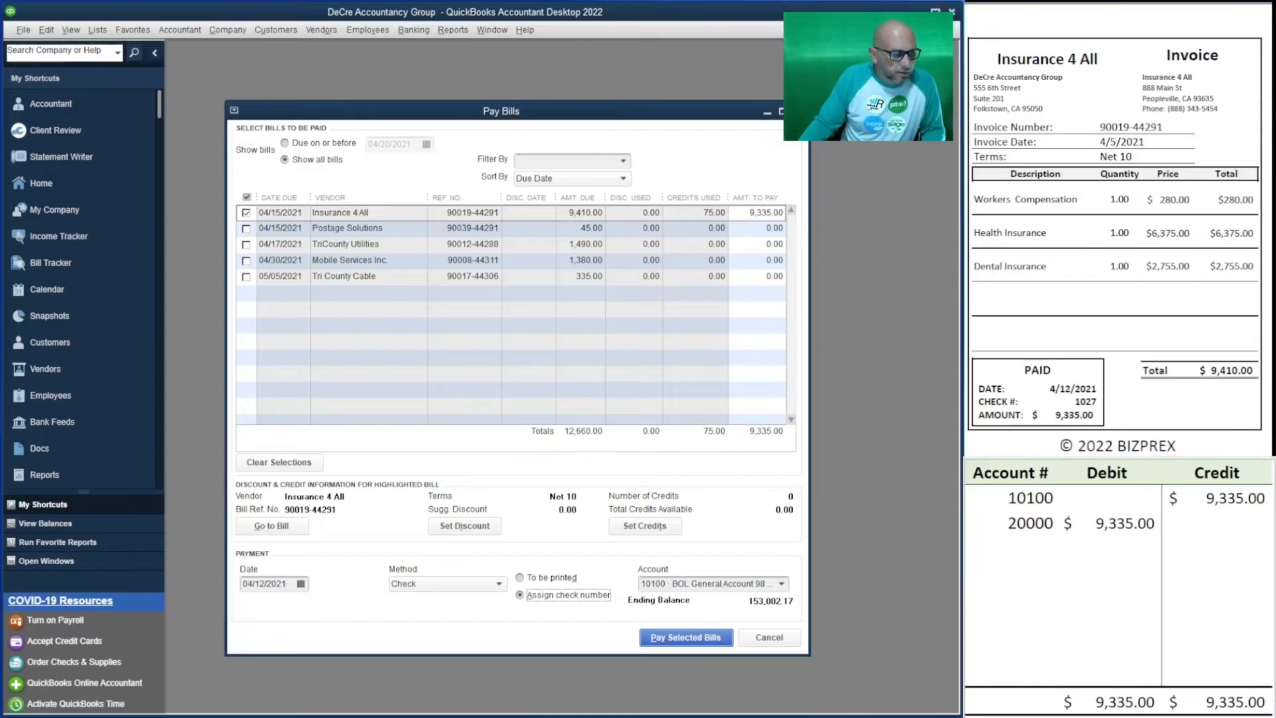
Pay the Insurance 4 All bill with check number 1027 and return to paying more bills.
{"action": "left_click", "coordinate": [686, 637]}
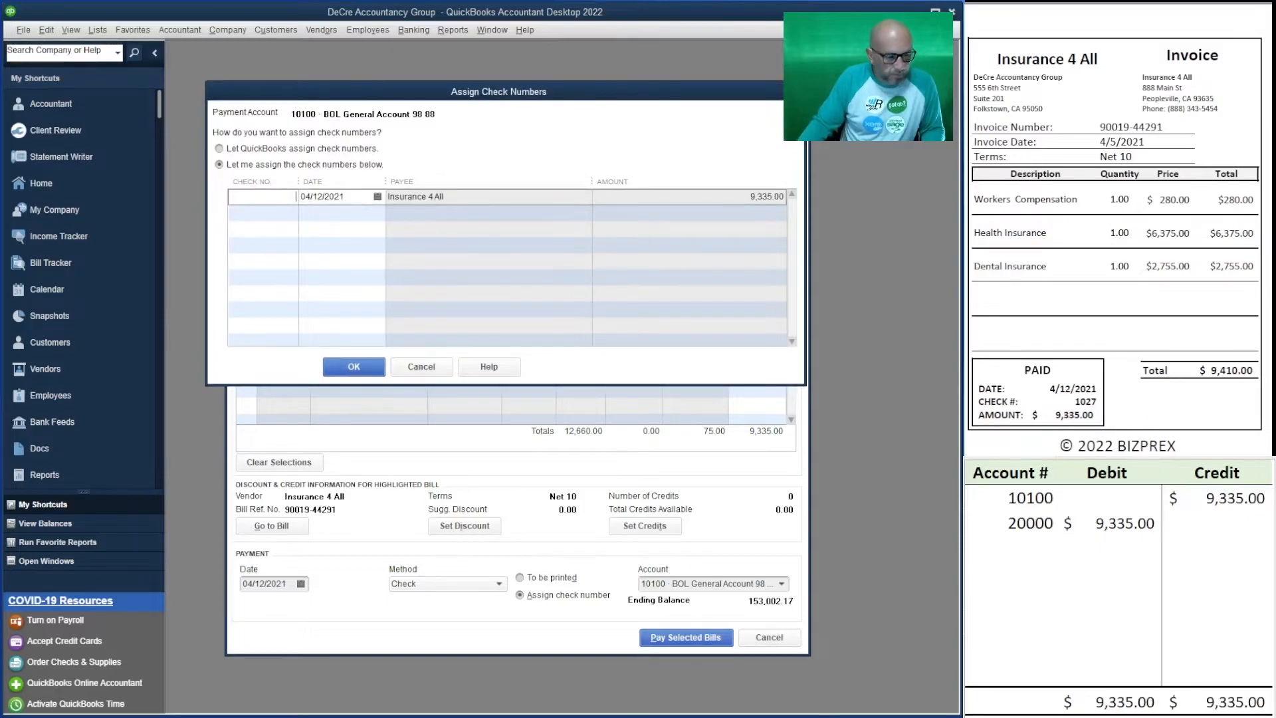
{"action": "type", "text": "1027"}
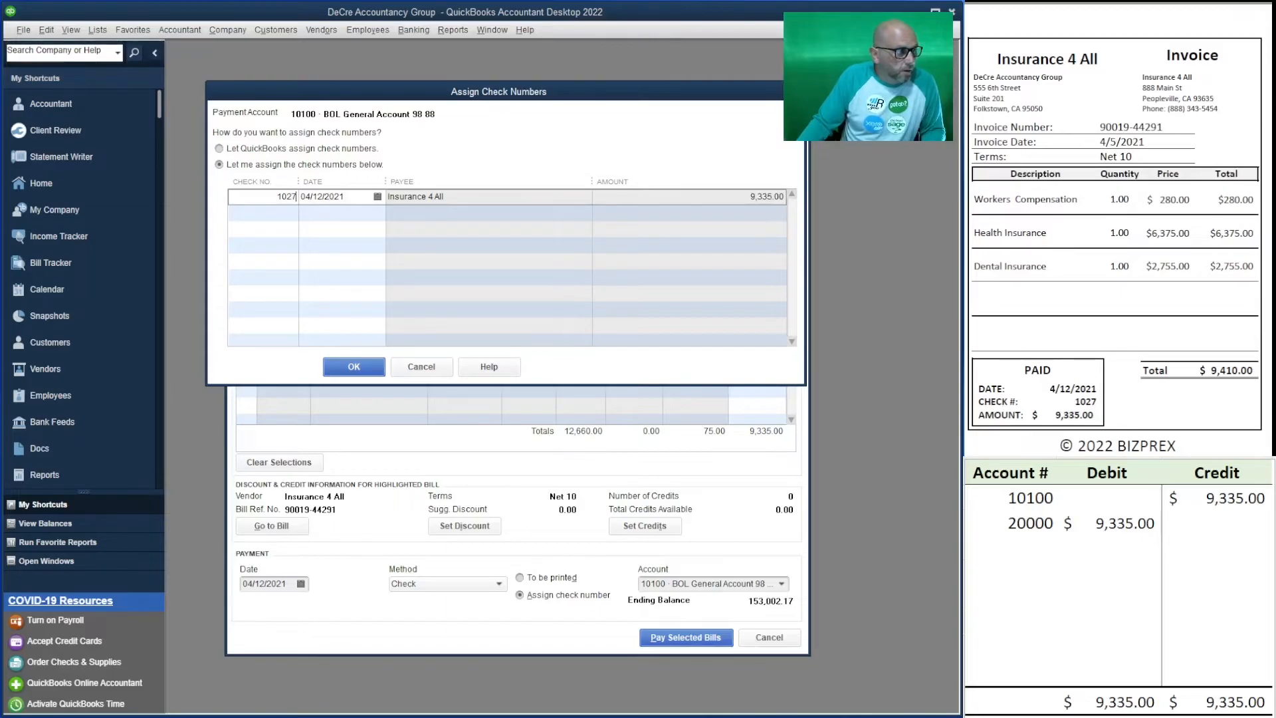
{"action": "key", "text": "Return"}
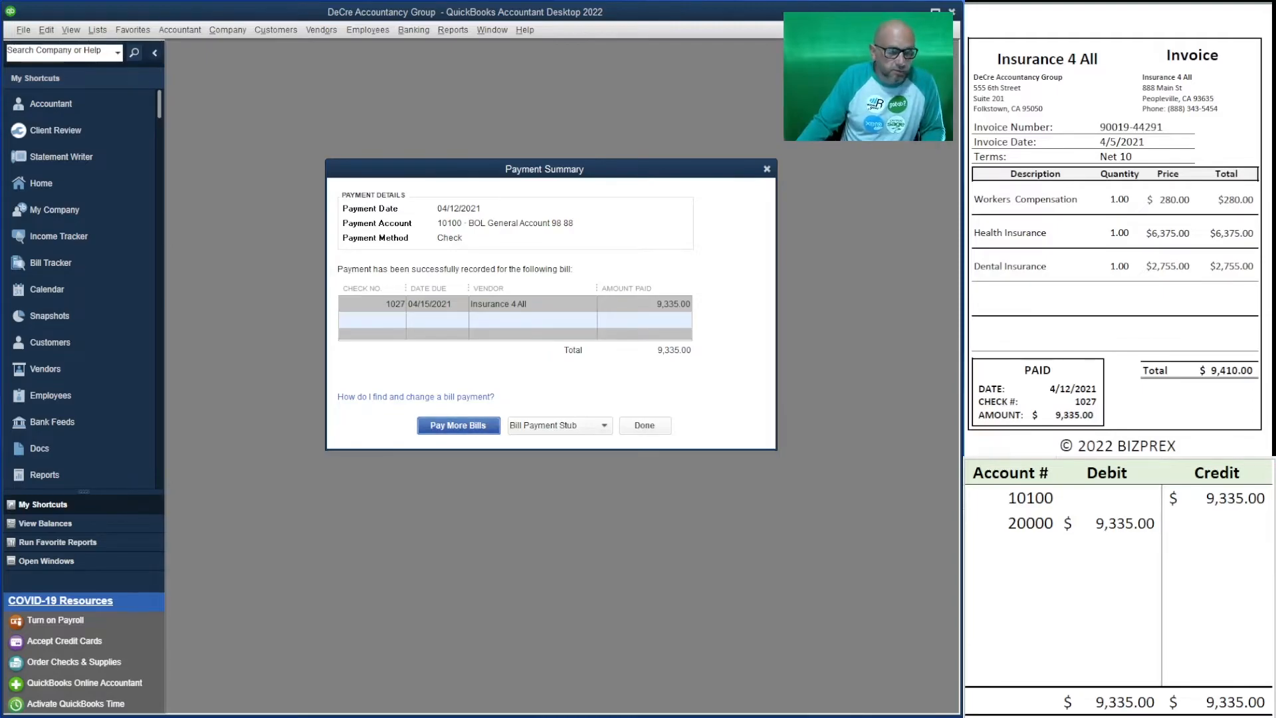
{"action": "key", "text": "Return"}
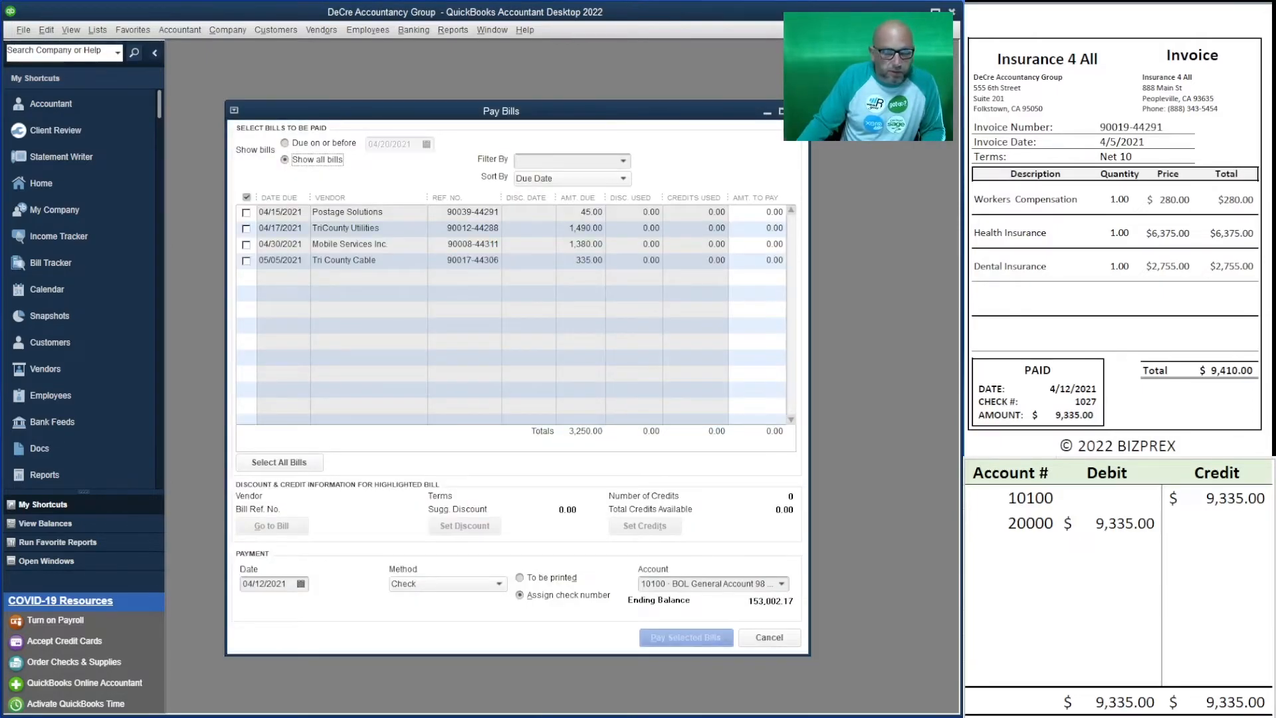
Bring up the Postage Solutions invoice and select its matching bill for payment.
{"action": "scroll", "coordinate": [1118, 229], "scroll_direction": "up", "scroll_amount": 5}
{"action": "scroll", "coordinate": [1118, 229], "scroll_direction": "down", "scroll_amount": 10}
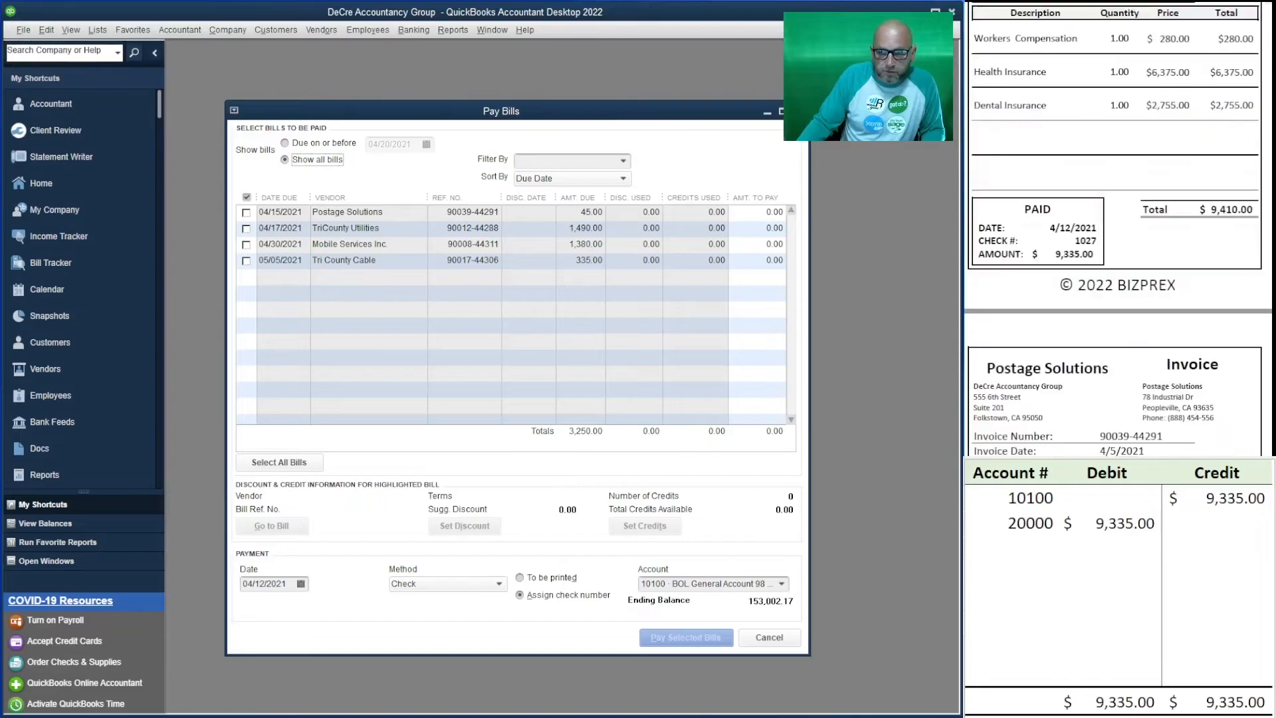
{"action": "scroll", "coordinate": [1119, 229], "scroll_direction": "down", "scroll_amount": 2}
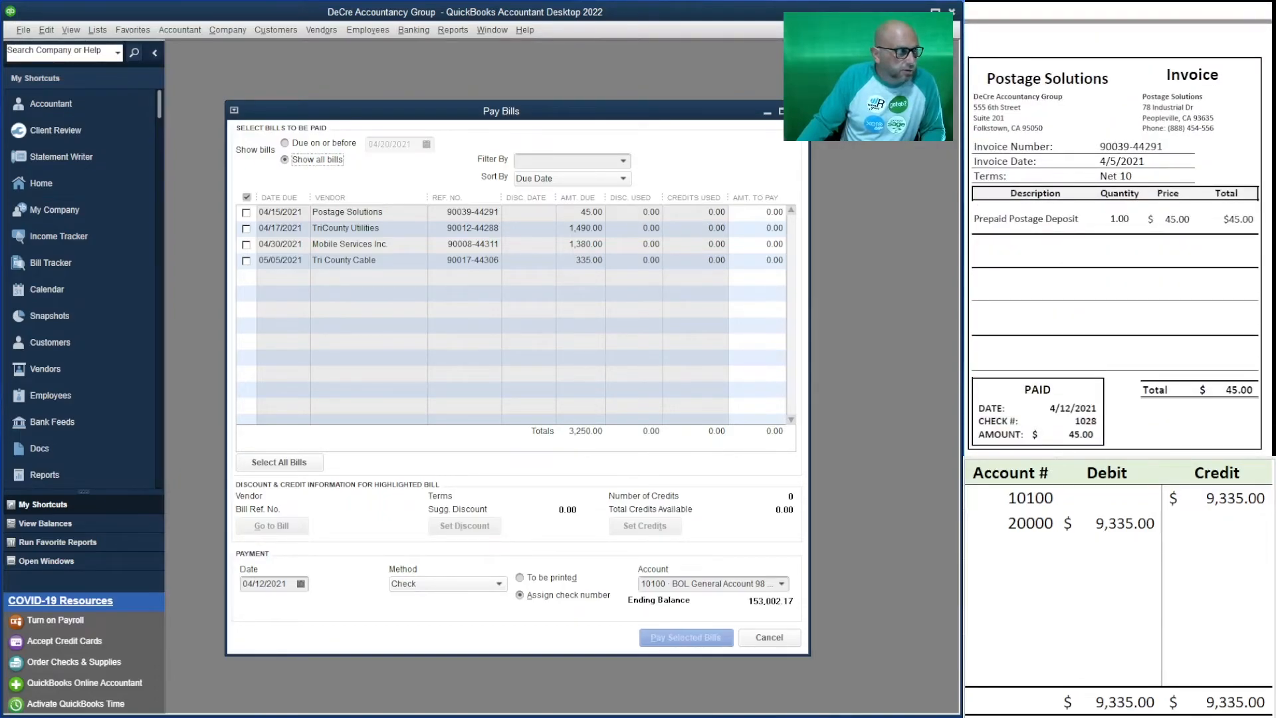
{"action": "left_click", "coordinate": [247, 212]}
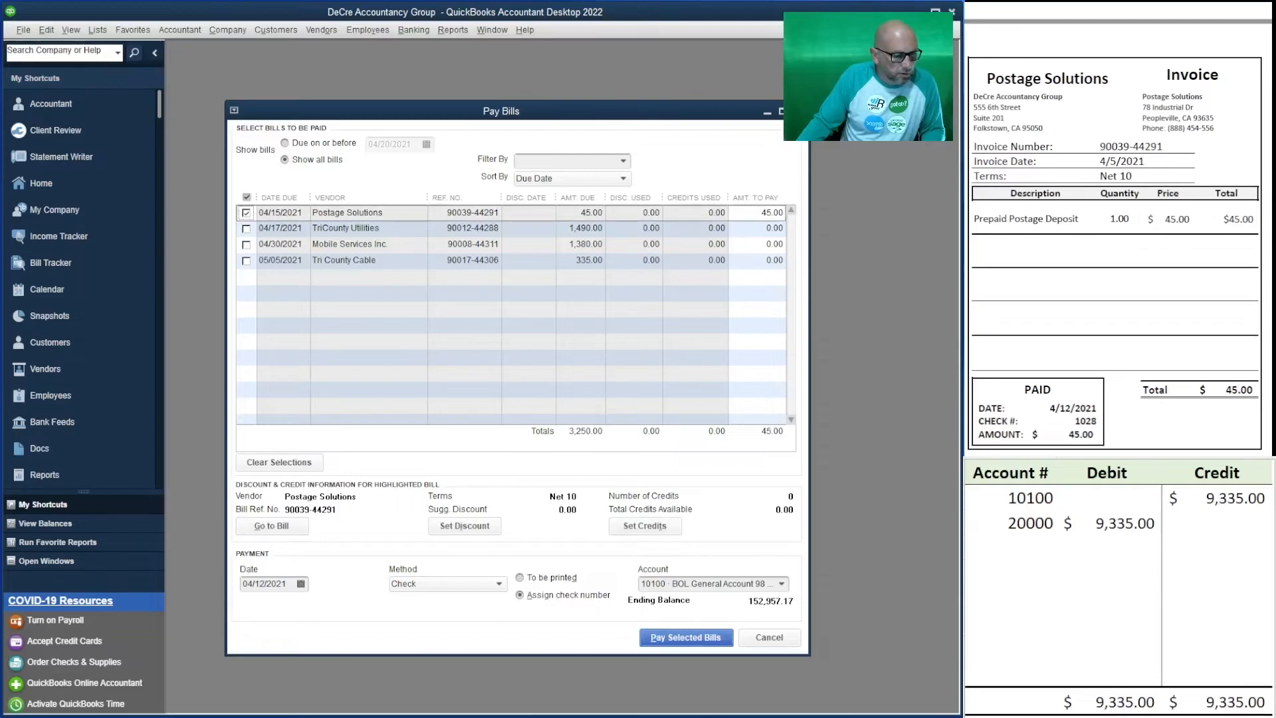
In the spreadsheet, set the 20000 debit and the 10100 credit to 45.
{"action": "left_click", "coordinate": [1108, 523]}
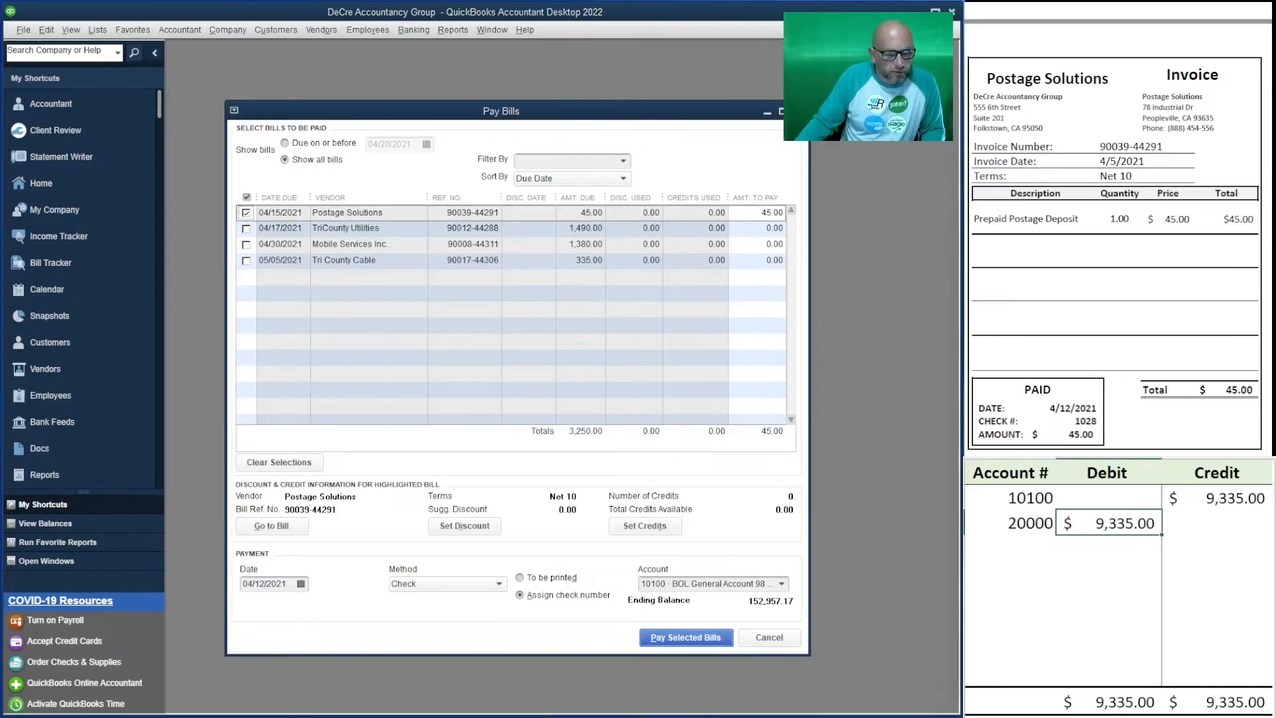
{"action": "type", "text": "45.00"}
{"action": "key", "text": "Up"}
{"action": "key", "text": "Right"}
{"action": "type", "text": "45"}
{"action": "key", "text": "Return"}
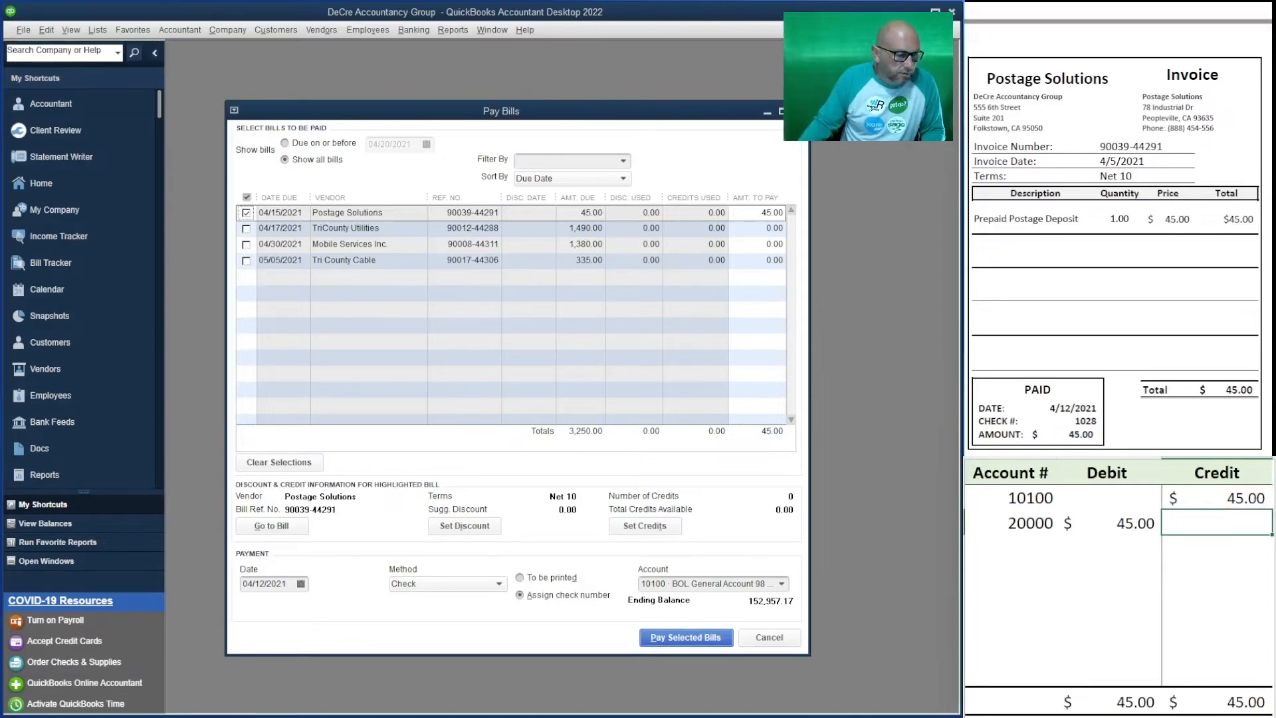
Pay the Postage Solutions bill with check number 1028 and return to paying more bills.
{"action": "left_click", "coordinate": [686, 637]}
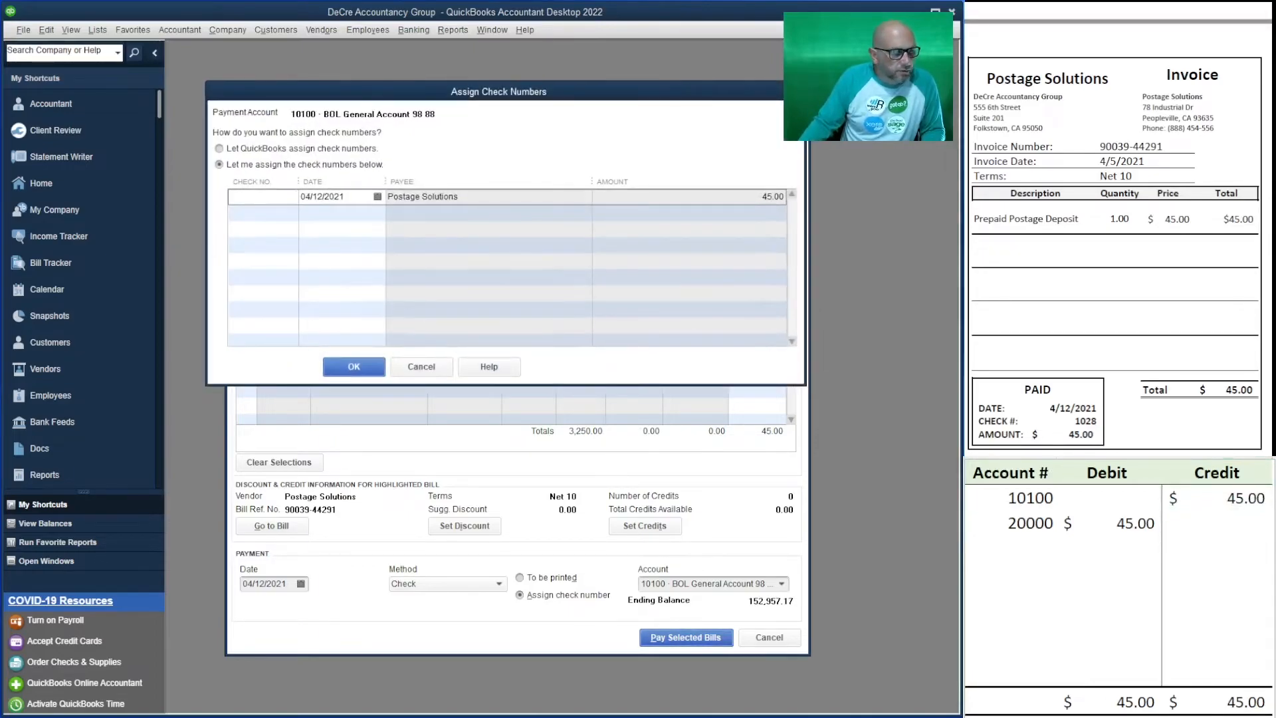
{"action": "type", "text": "1028"}
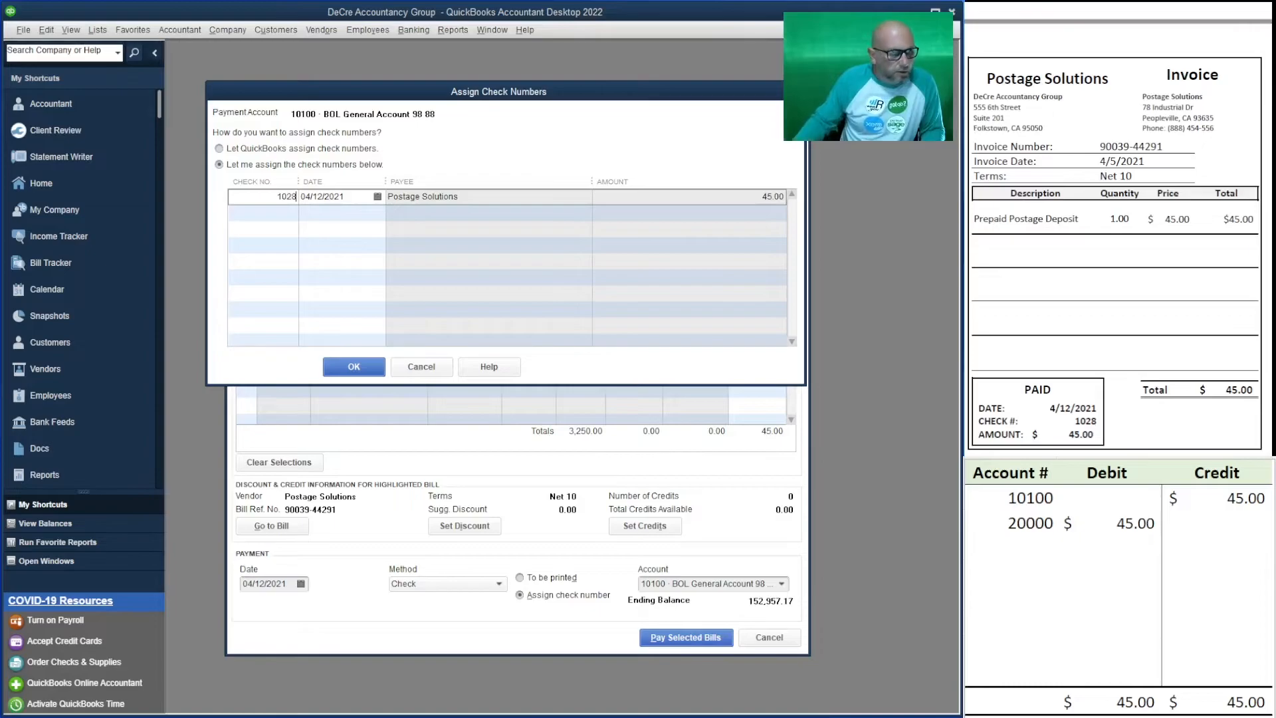
{"action": "key", "text": "Return"}
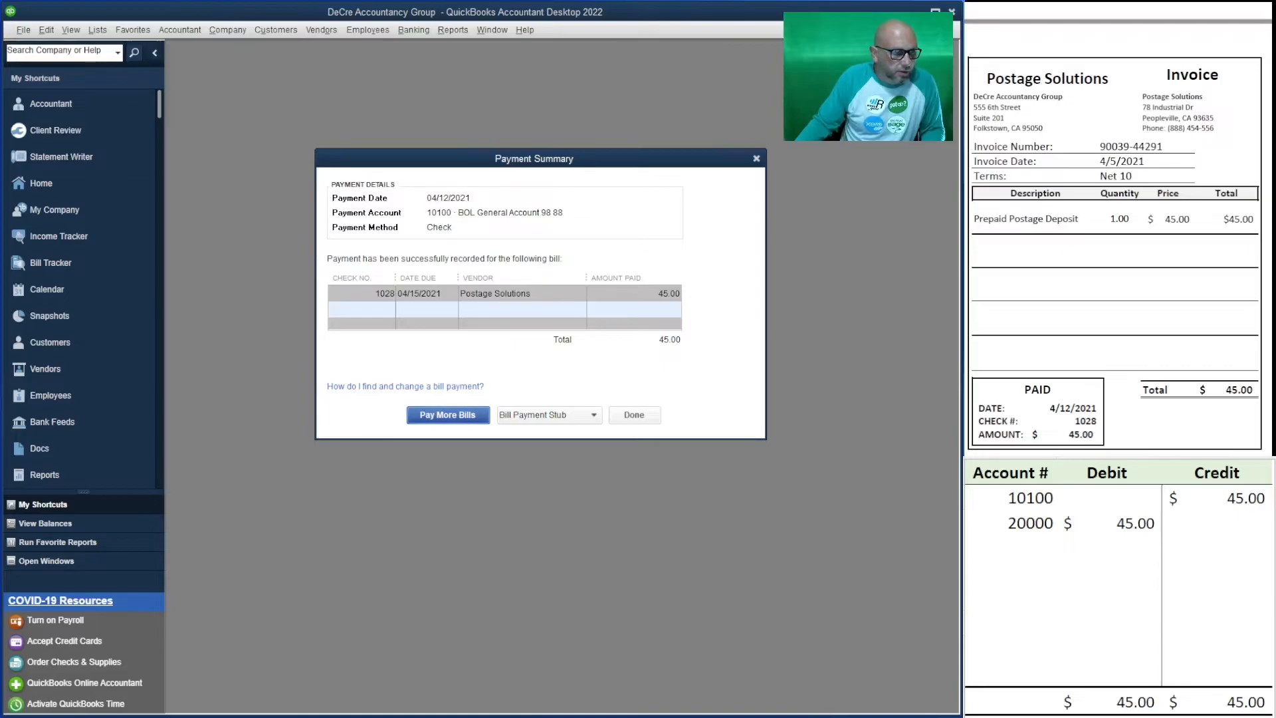
{"action": "key", "text": "Return"}
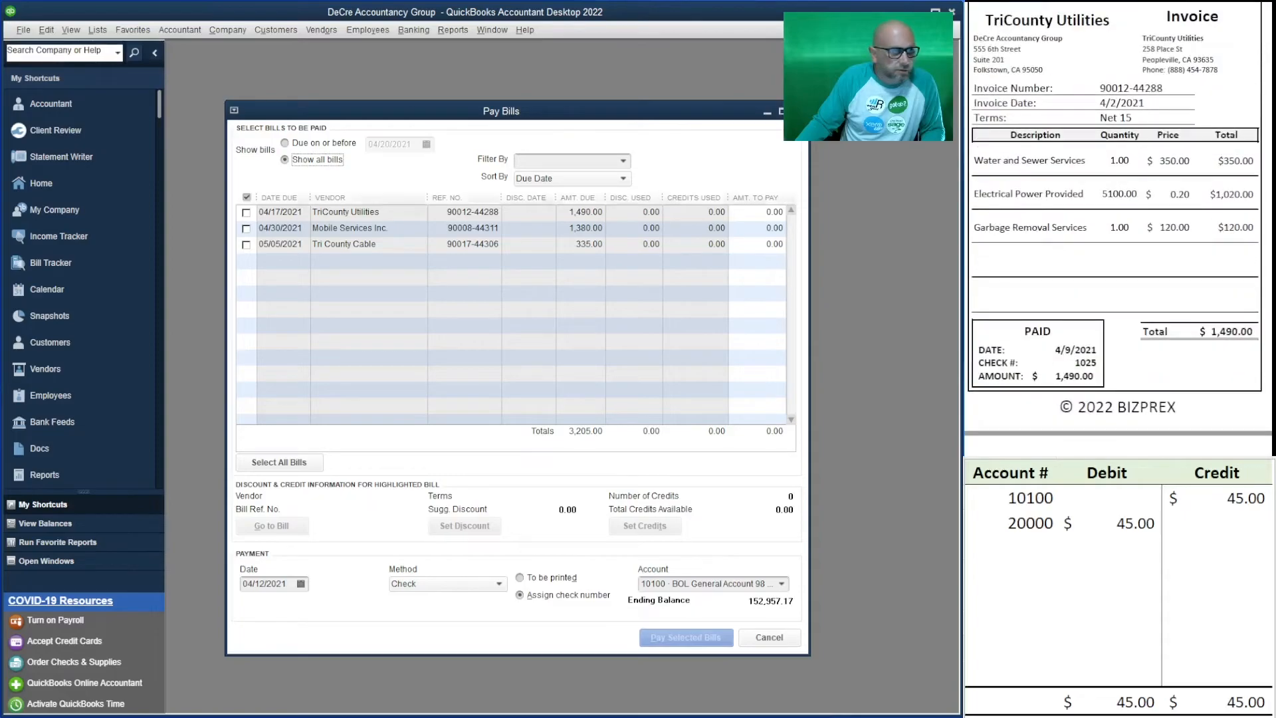
Select the TriCounty Utilities bill for payment and set the spreadsheet's 20000 debit and 10100 credit to 1,490.
{"action": "left_click", "coordinate": [247, 212]}
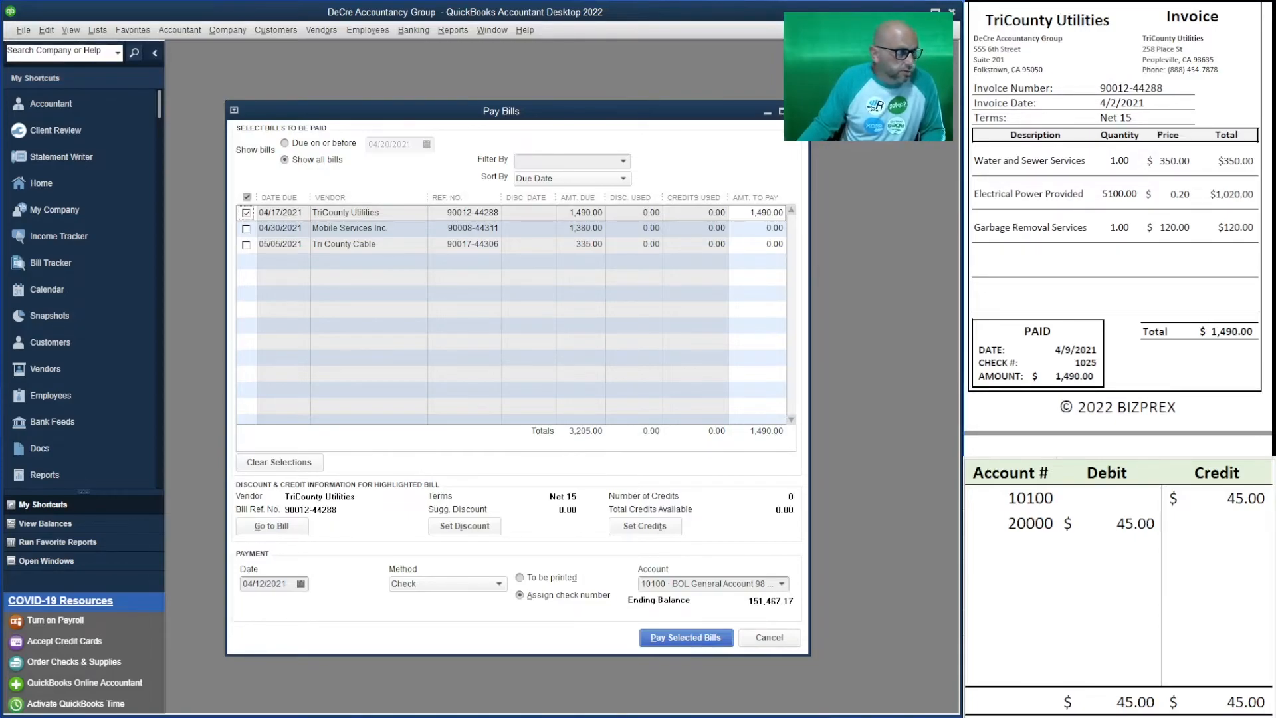
{"action": "left_click", "coordinate": [1108, 523]}
{"action": "type", "text": "1490"}
{"action": "key", "text": "Up"}
{"action": "key", "text": "Right"}
{"action": "type", "text": "1,490"}
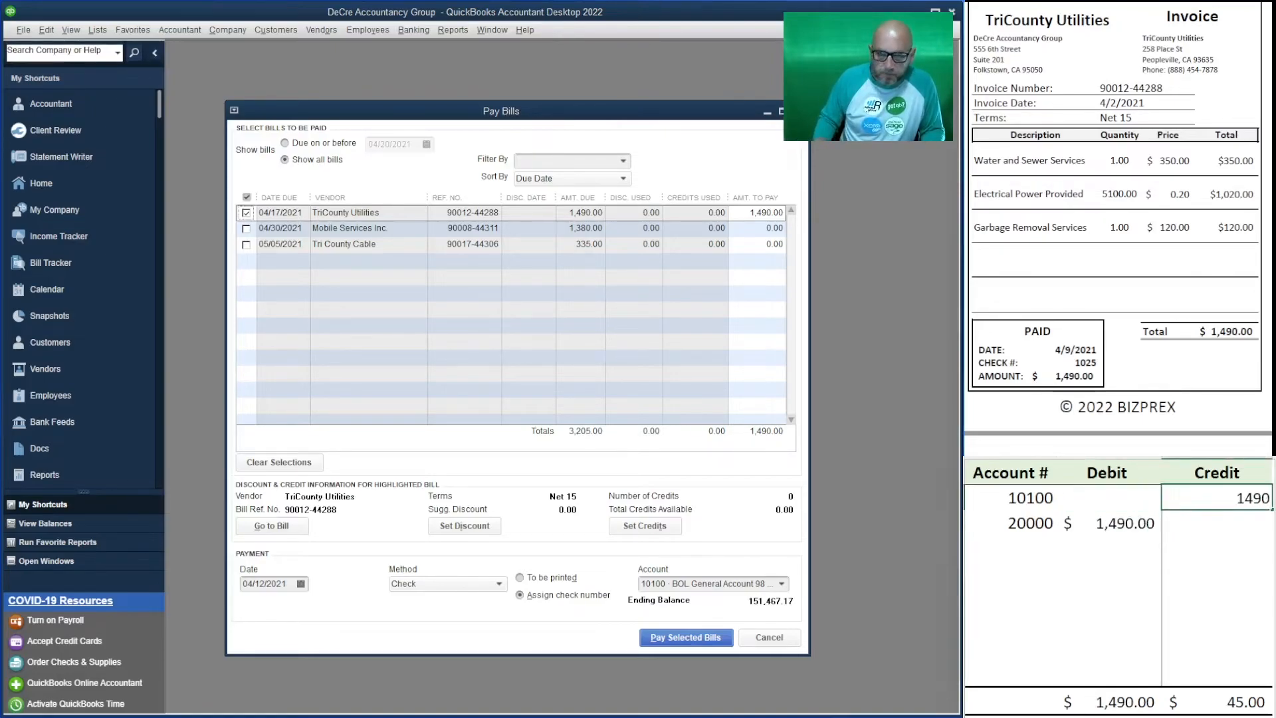
{"action": "key", "text": "Return"}
{"action": "key", "text": "Left"}
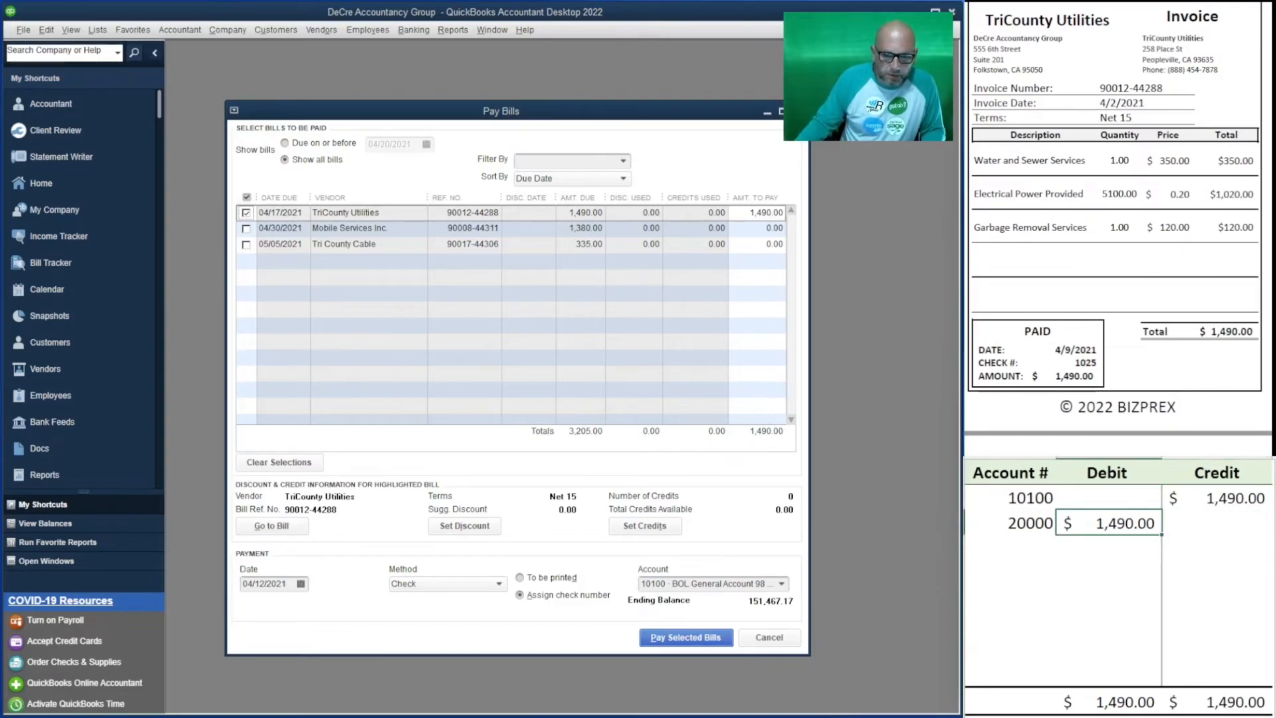
Pay the TriCounty Utilities bill dated 04/09/2021 with check number 1025 and return to paying more bills.
{"action": "left_click", "coordinate": [301, 583]}
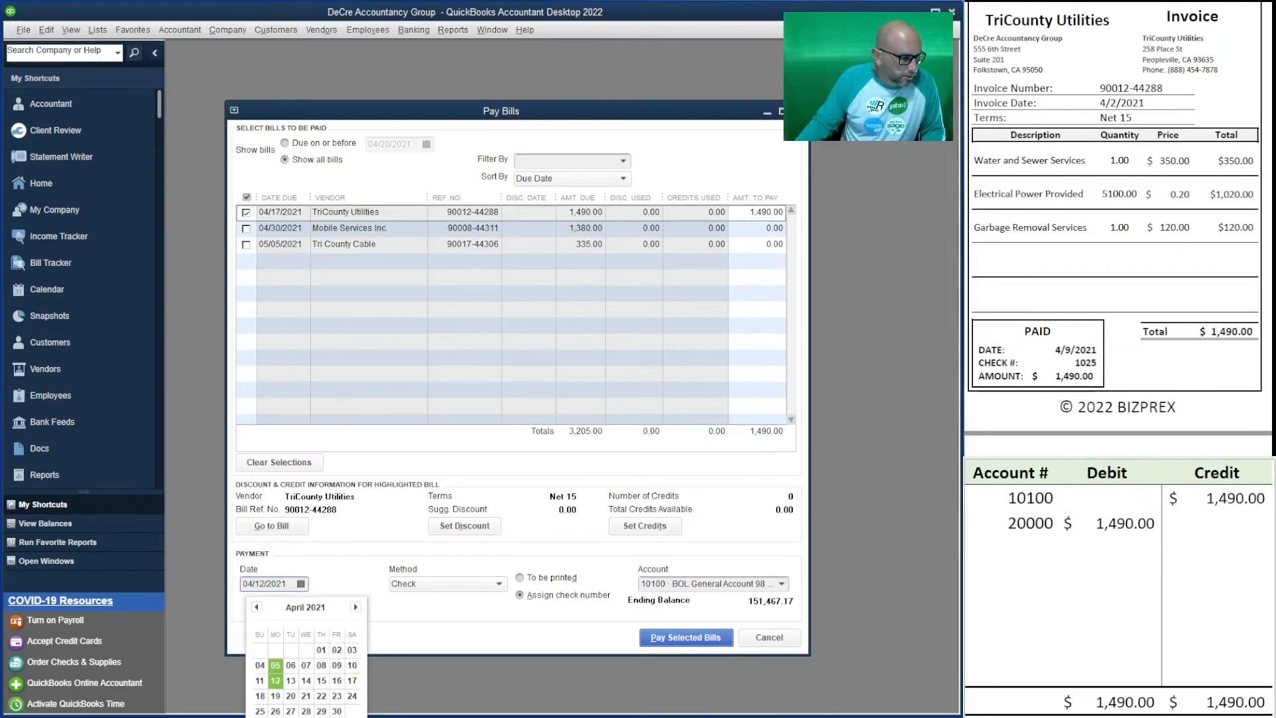
{"action": "left_click", "coordinate": [337, 665]}
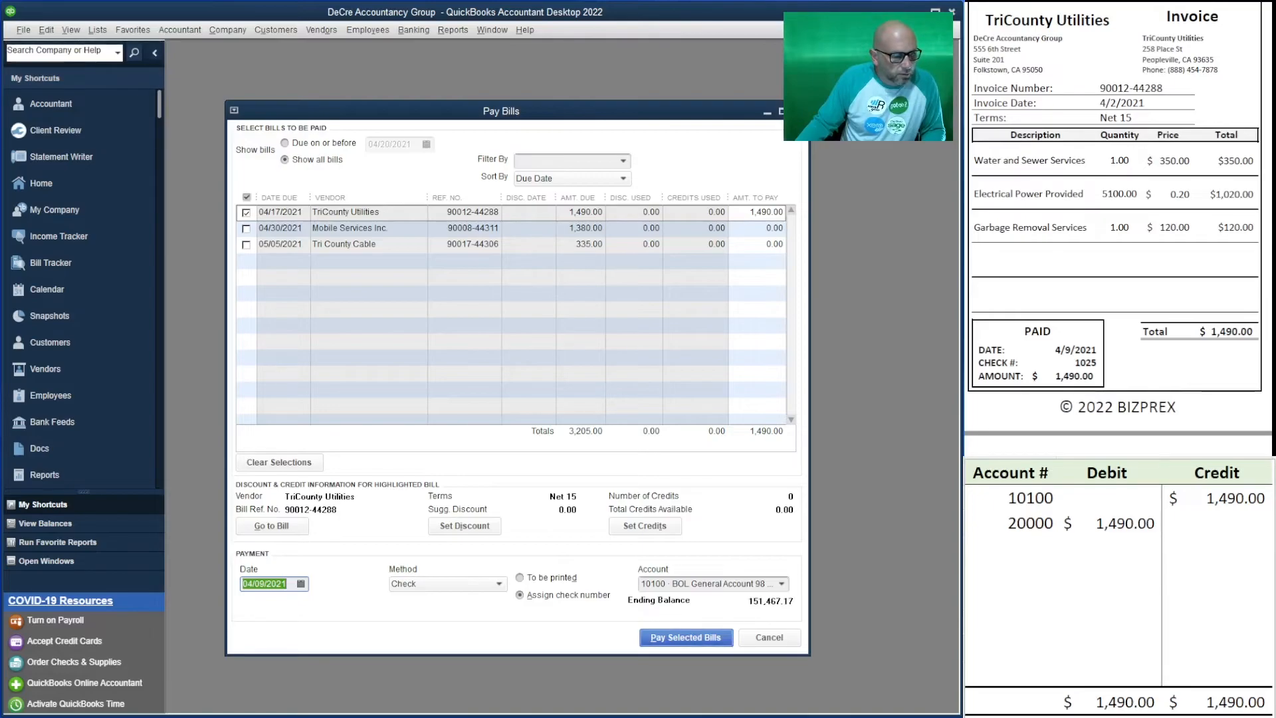
{"action": "key", "text": "Return"}
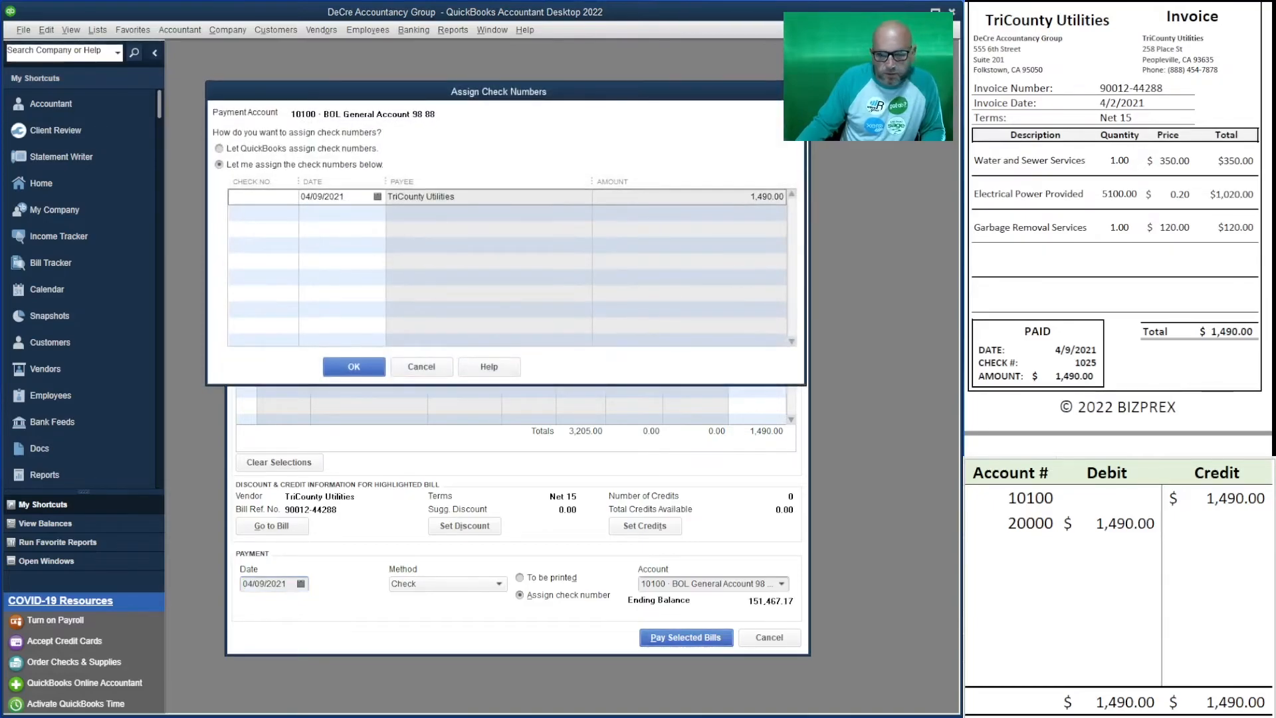
{"action": "type", "text": "1025"}
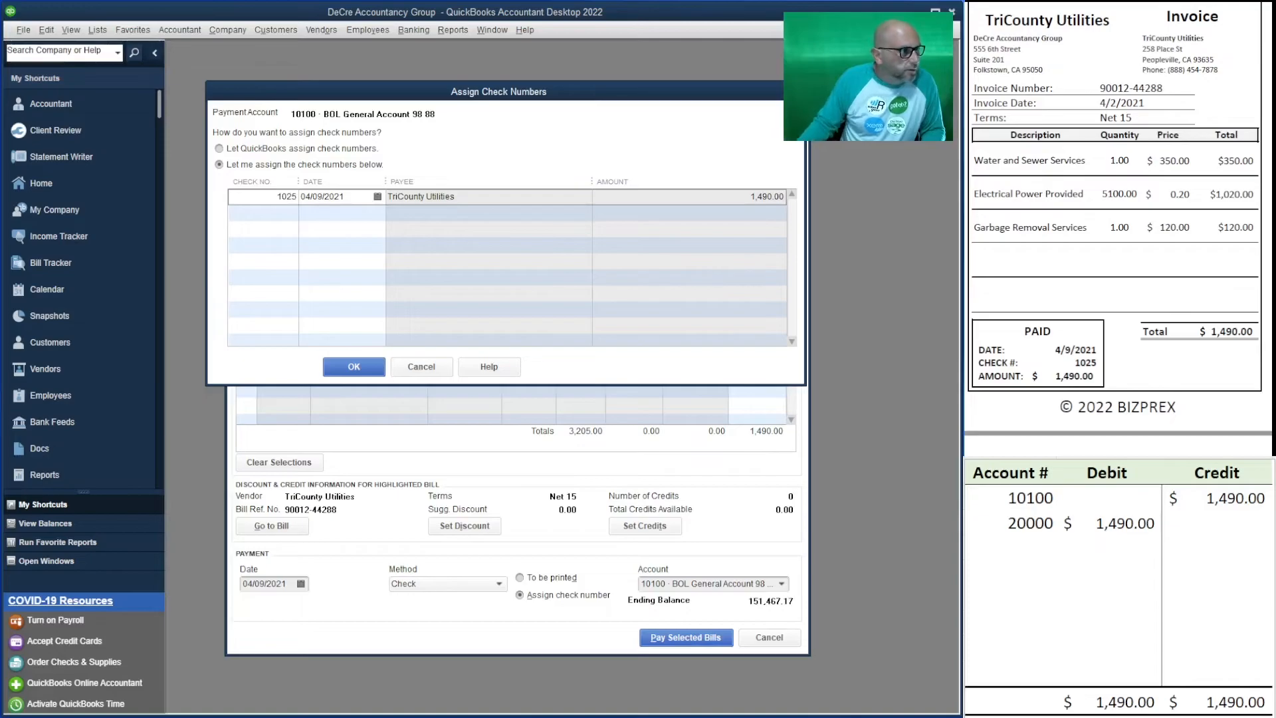
{"action": "key", "text": "Return"}
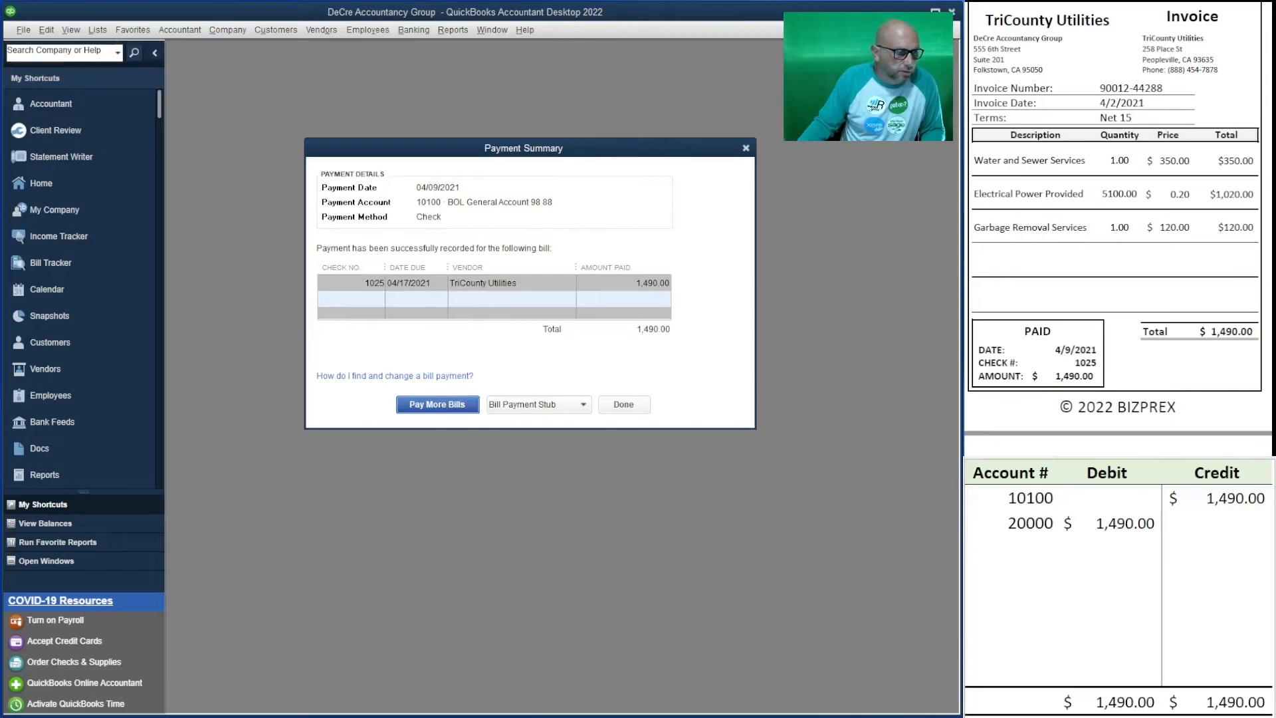
{"action": "key", "text": "Return"}
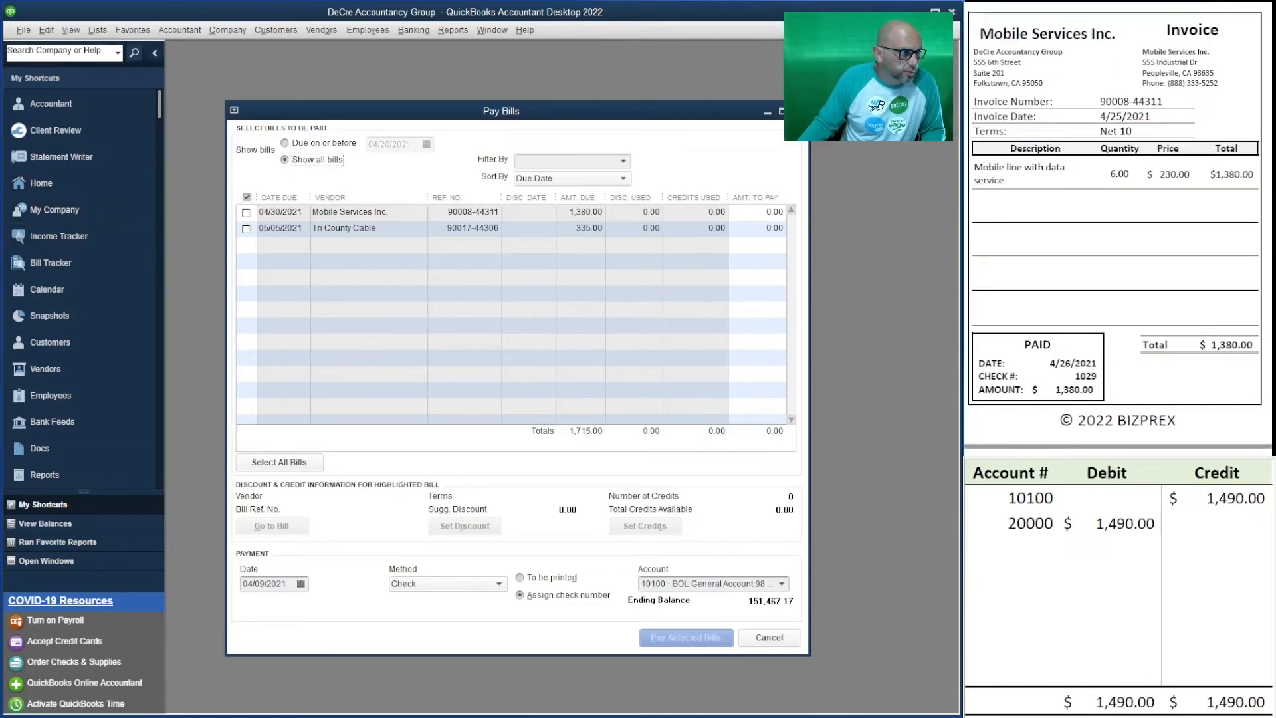
Select the Mobile Services Inc. bill, set its payment date to 04/26/2021, and proceed to the check number assignment.
{"action": "left_click", "coordinate": [247, 212]}
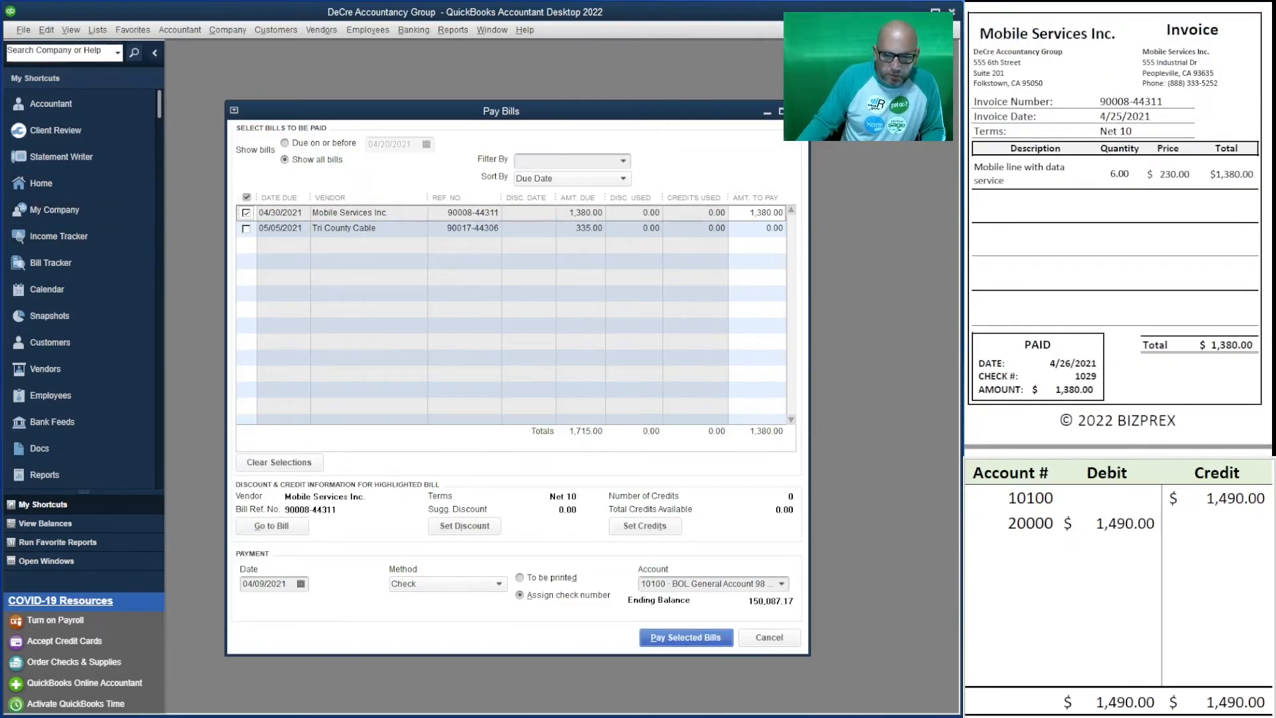
{"action": "left_click", "coordinate": [300, 584]}
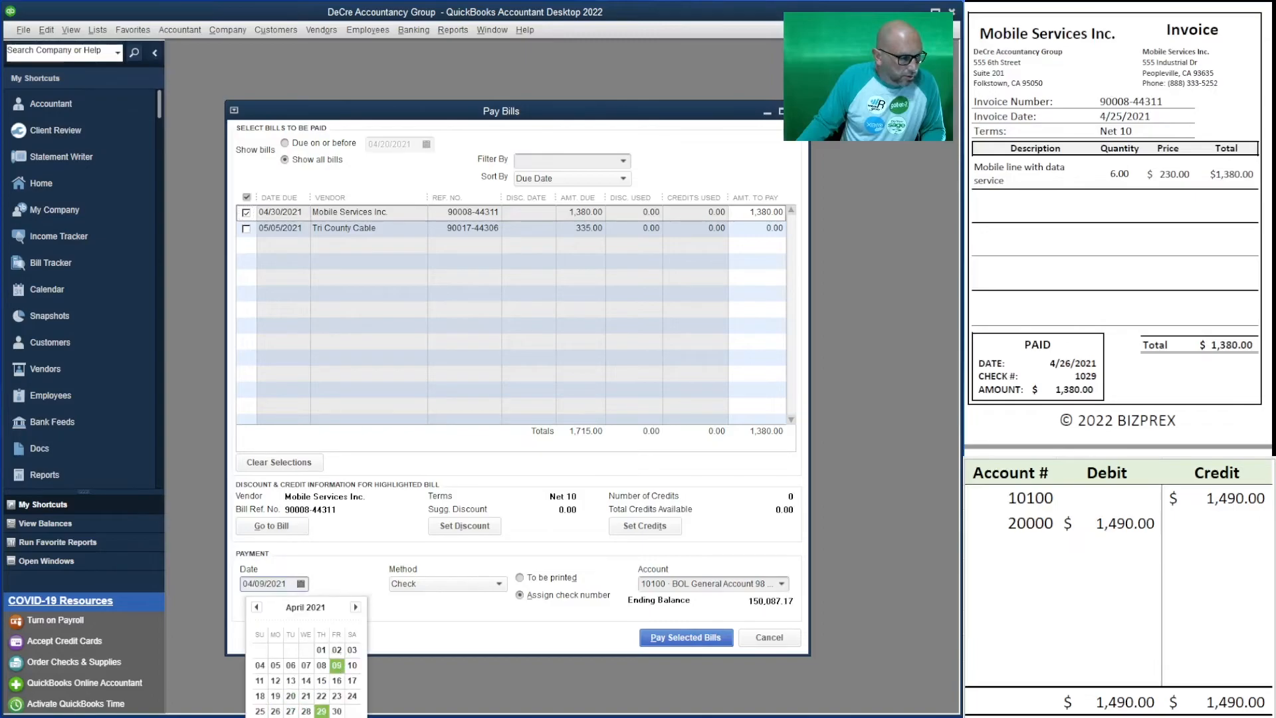
{"action": "left_click", "coordinate": [275, 697]}
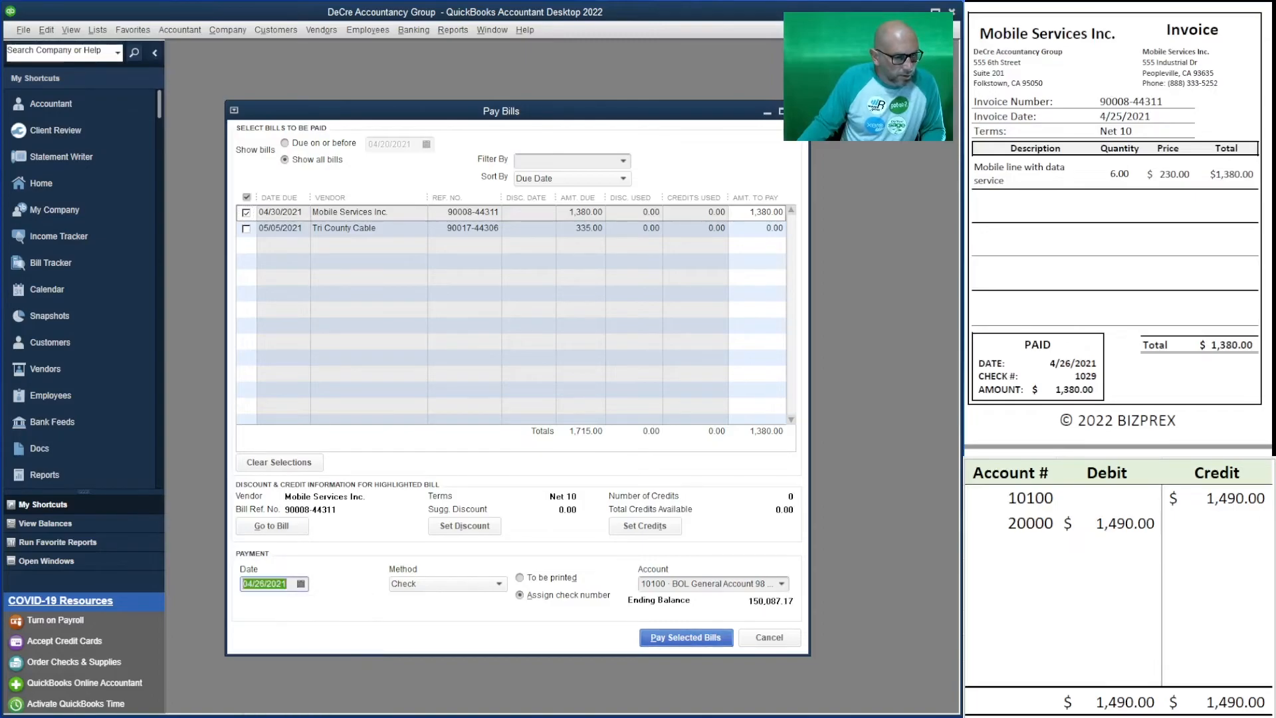
{"action": "key", "text": "Return"}
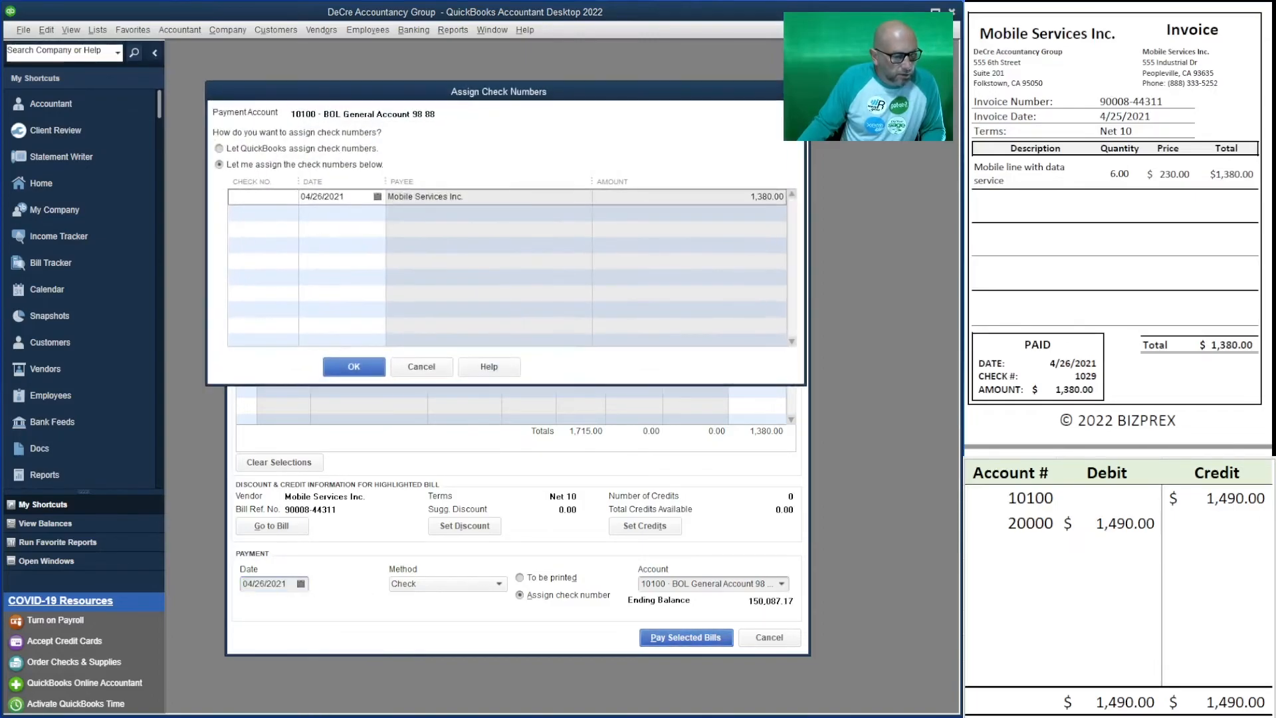
In the spreadsheet, set the 10100 credit and the 20000 debit to 1,380.
{"action": "left_click", "coordinate": [1108, 523]}
{"action": "left_click", "coordinate": [1217, 499]}
{"action": "type", "text": "1380"}
{"action": "key", "text": "Return"}
{"action": "key", "text": "Left"}
{"action": "type", "text": "1380"}
{"action": "key", "text": "Return"}
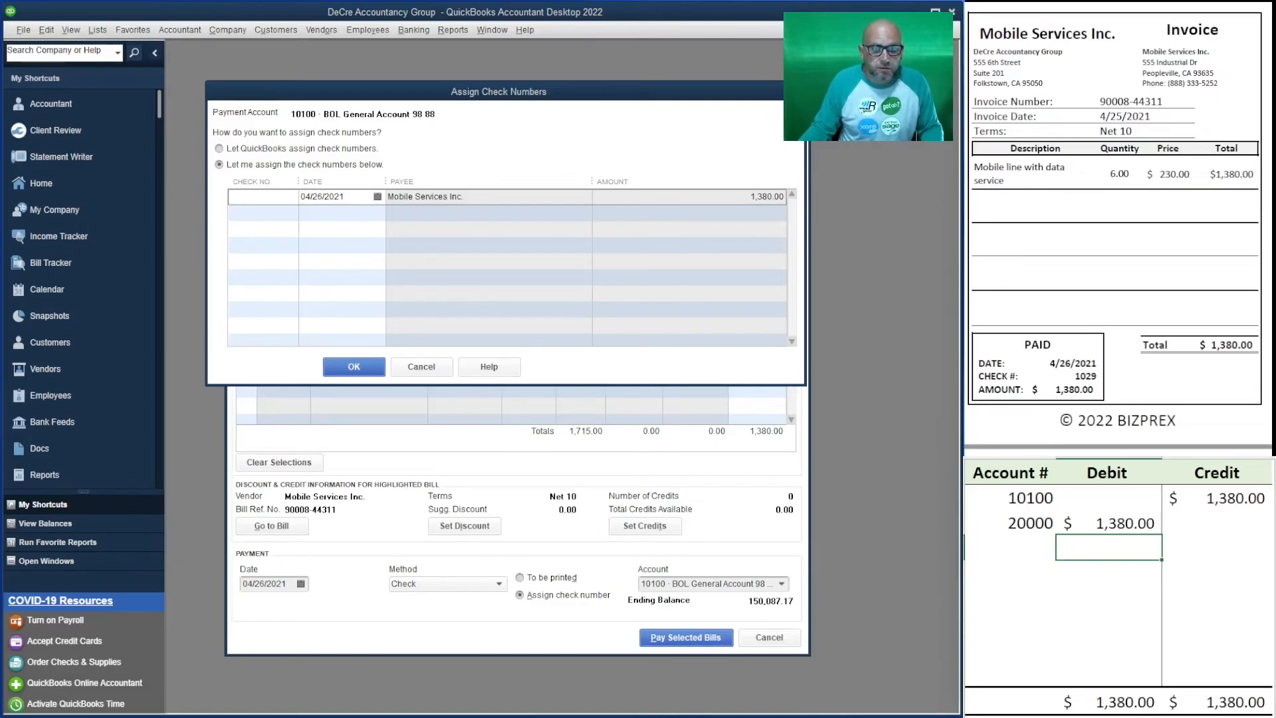
Assign check number 1029 to the Mobile Services Inc. payment, record it, and return to paying more bills.
{"action": "left_click", "coordinate": [264, 197]}
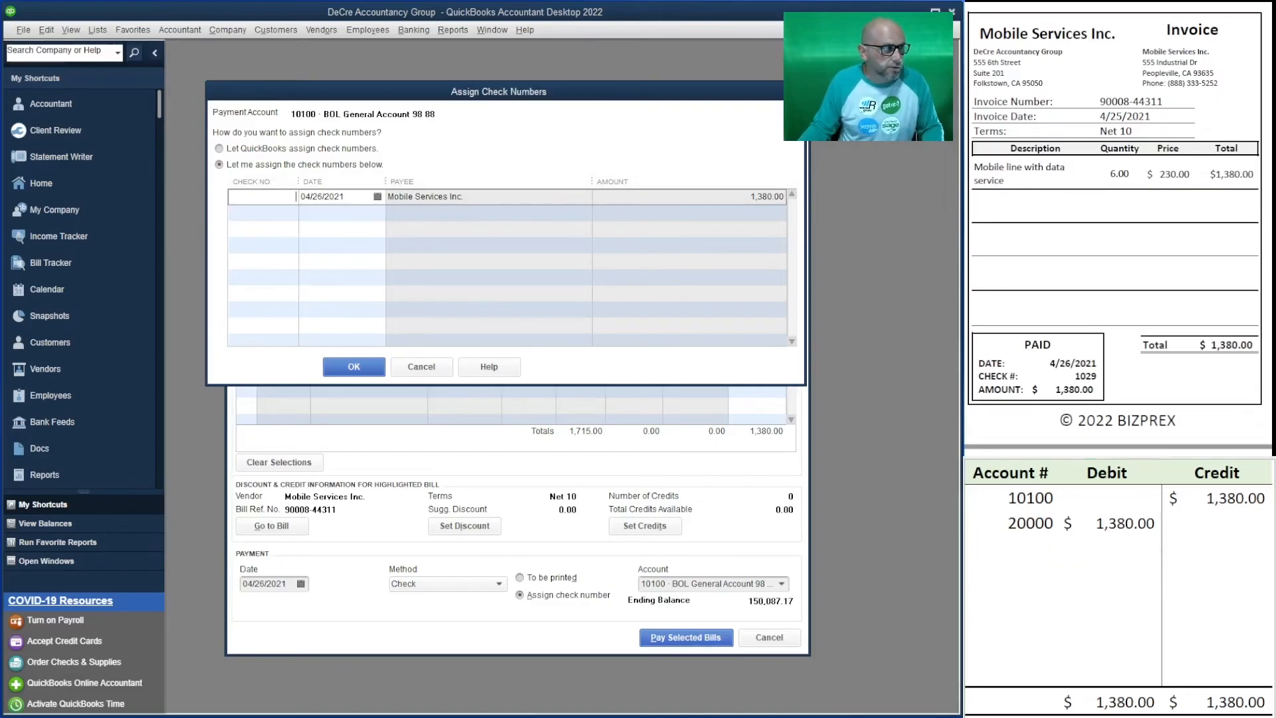
{"action": "type", "text": "1029"}
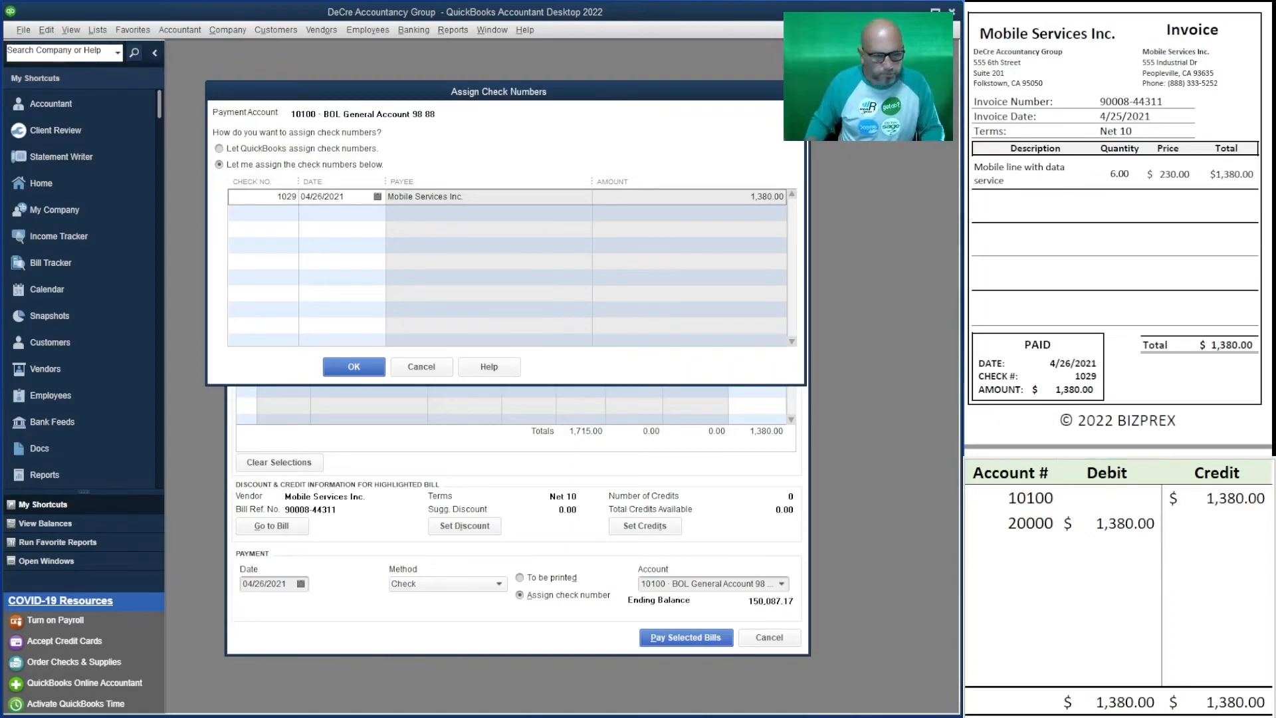
{"action": "key", "text": "Return"}
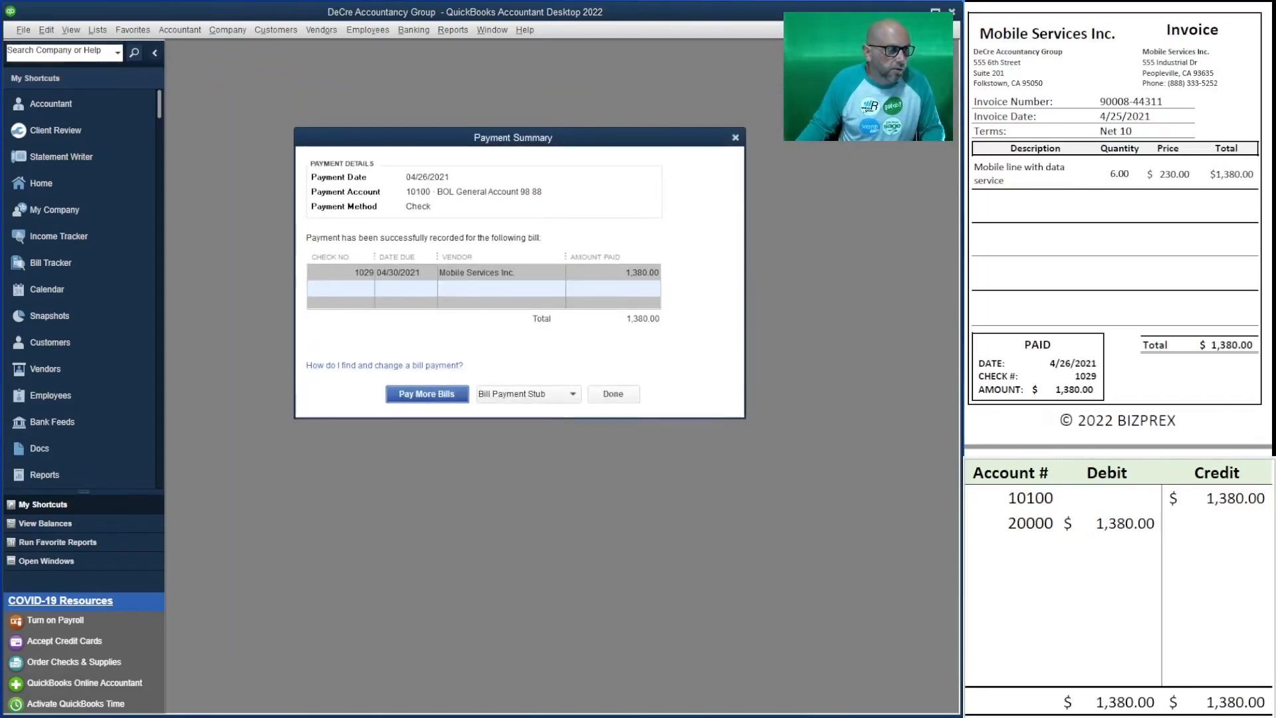
{"action": "key", "text": "Return"}
In the spreadsheet, set the 10100 credit and the 20000 debit to 335 for the Tri County Cable payment.
{"action": "left_click", "coordinate": [1108, 547]}
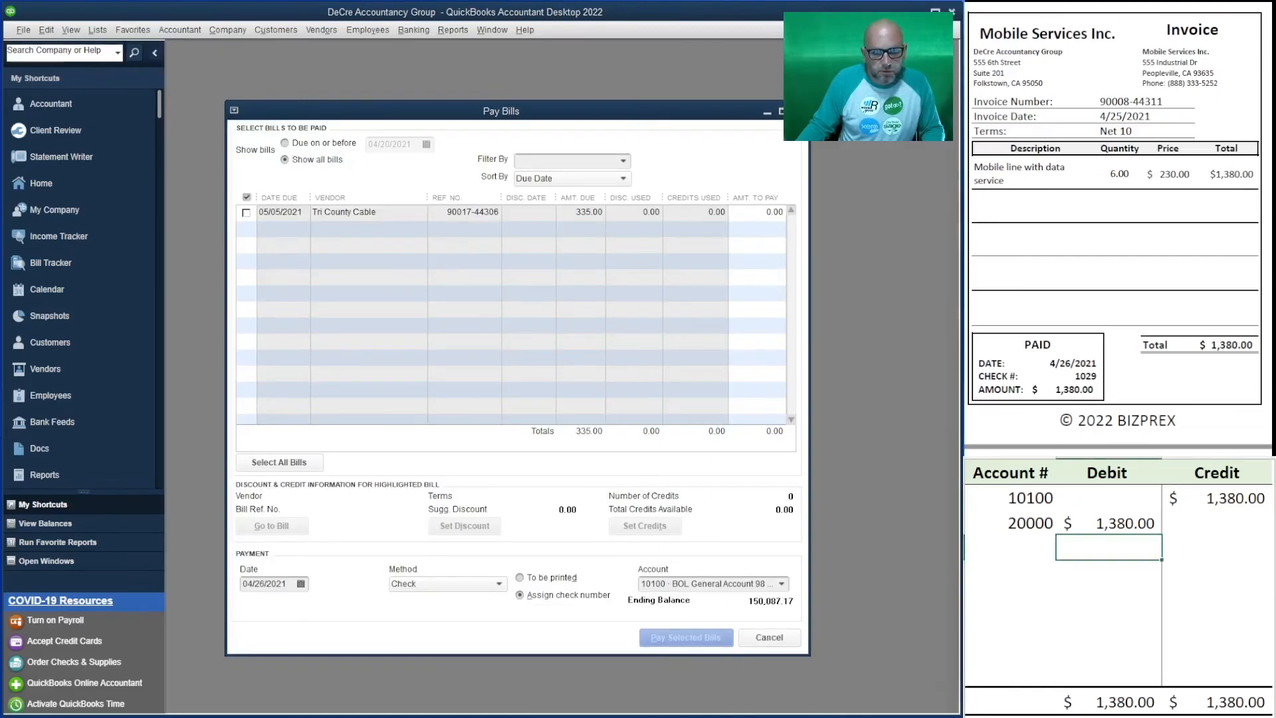
{"action": "scroll", "coordinate": [1116, 229], "scroll_direction": "down", "scroll_amount": 7}
{"action": "scroll", "coordinate": [1117, 229], "scroll_direction": "up", "scroll_amount": 1}
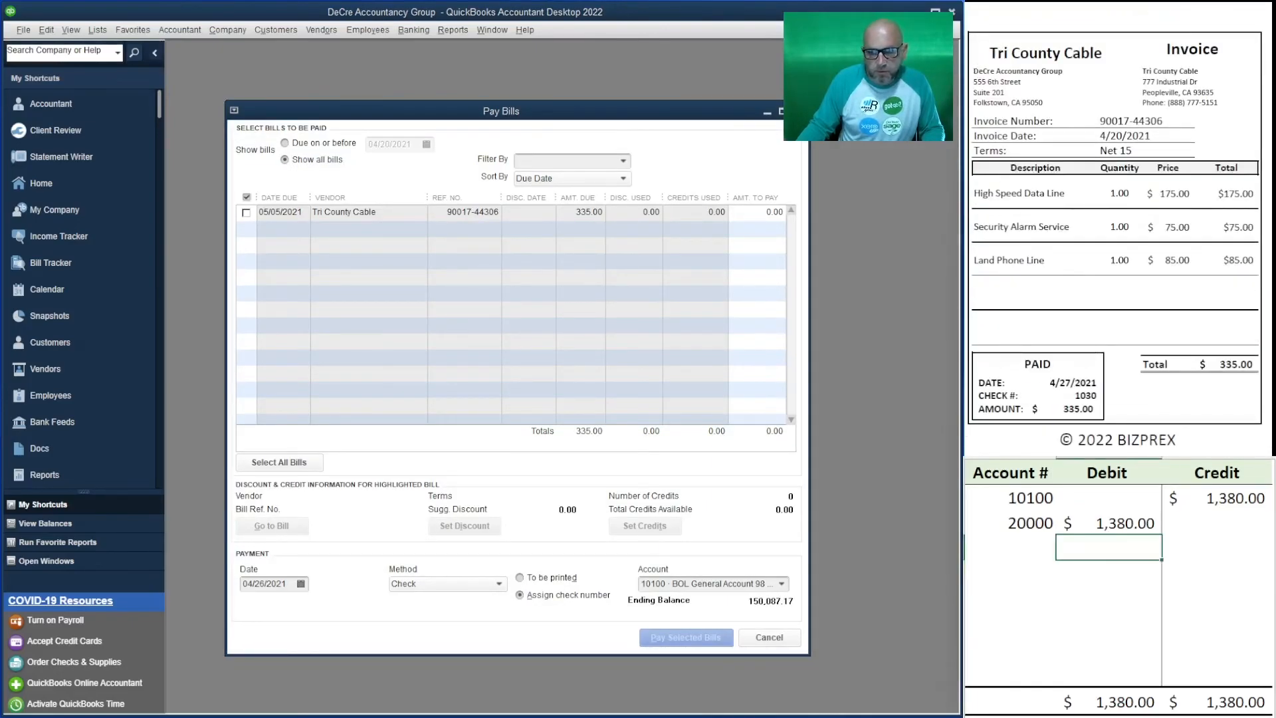
{"action": "left_click", "coordinate": [1217, 498]}
{"action": "type", "text": "335"}
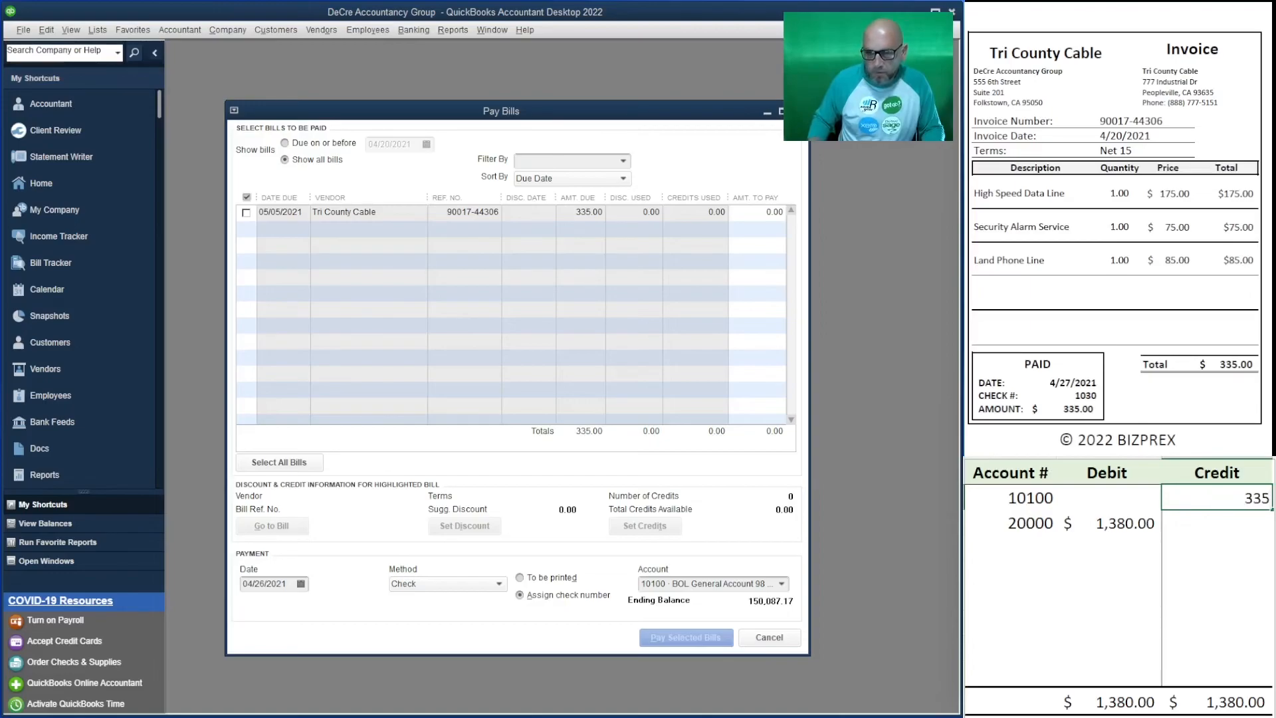
{"action": "key", "text": "Return"}
{"action": "key", "text": "Left"}
{"action": "type", "text": "335"}
{"action": "key", "text": "Return"}
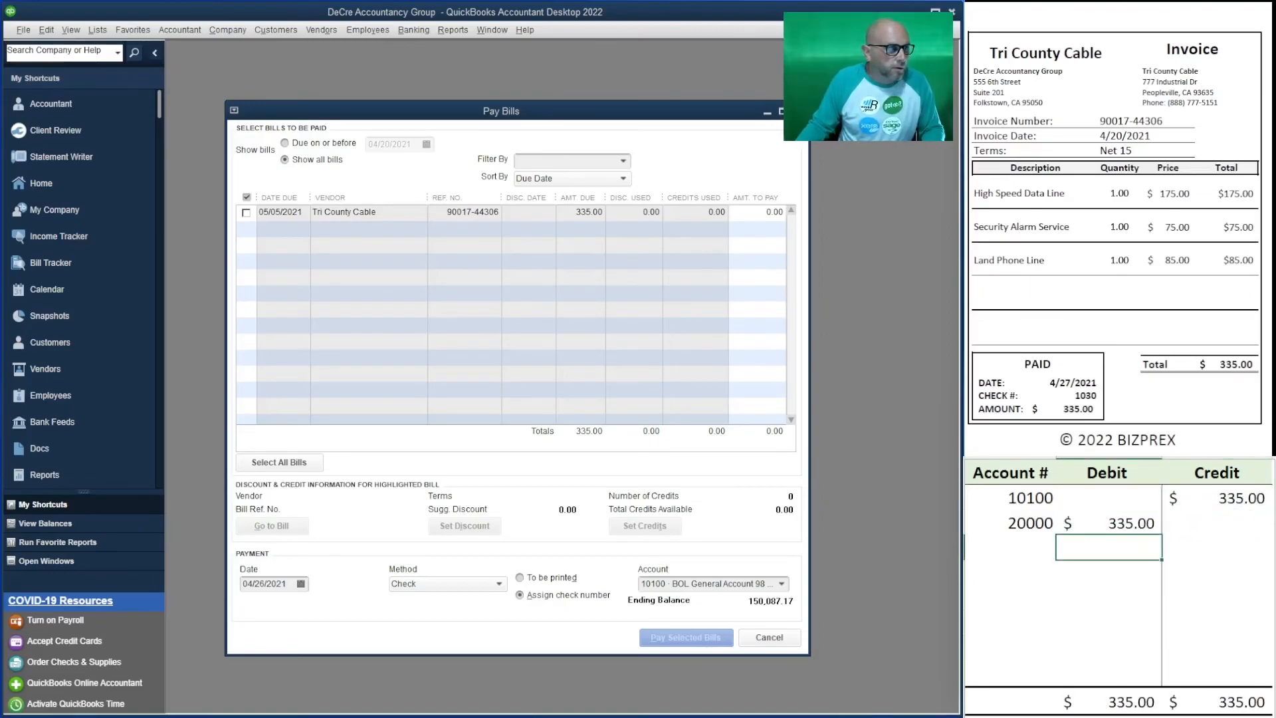
Pay the Tri County Cable bill from the general account, dated 04/27/2021, with the check marked to be printed.
{"action": "left_click", "coordinate": [246, 213]}
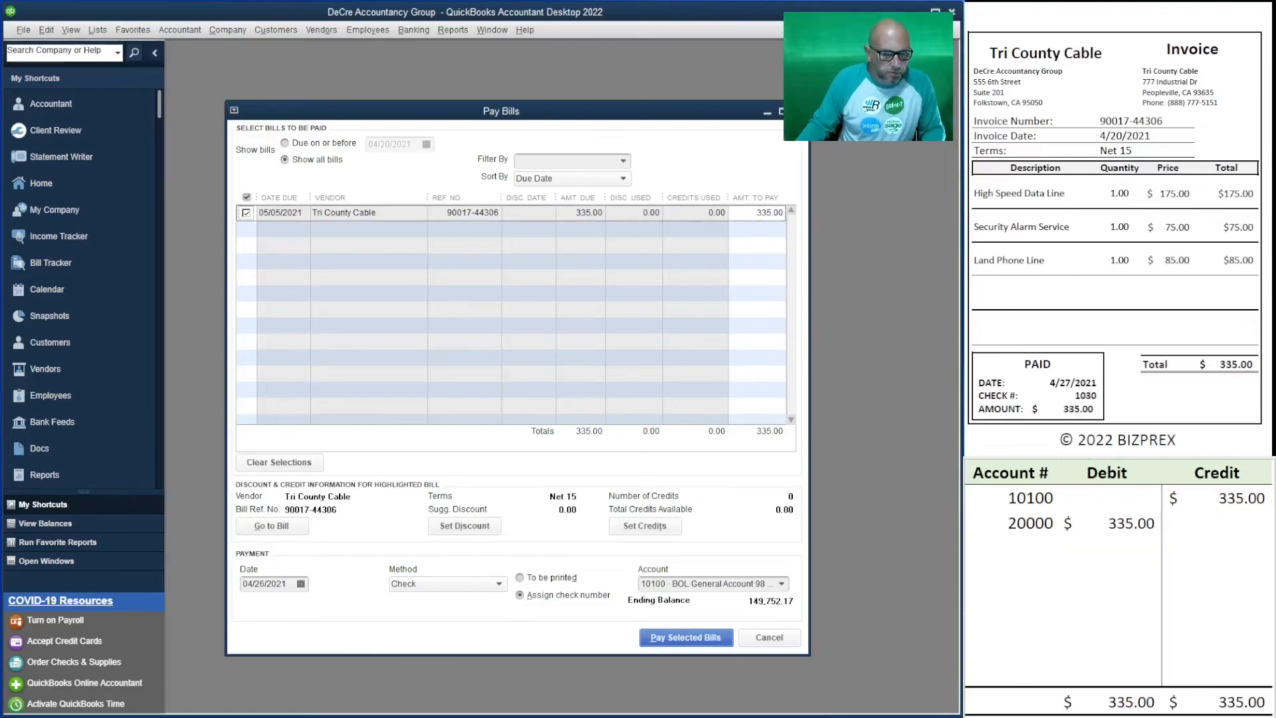
{"action": "left_click", "coordinate": [301, 584]}
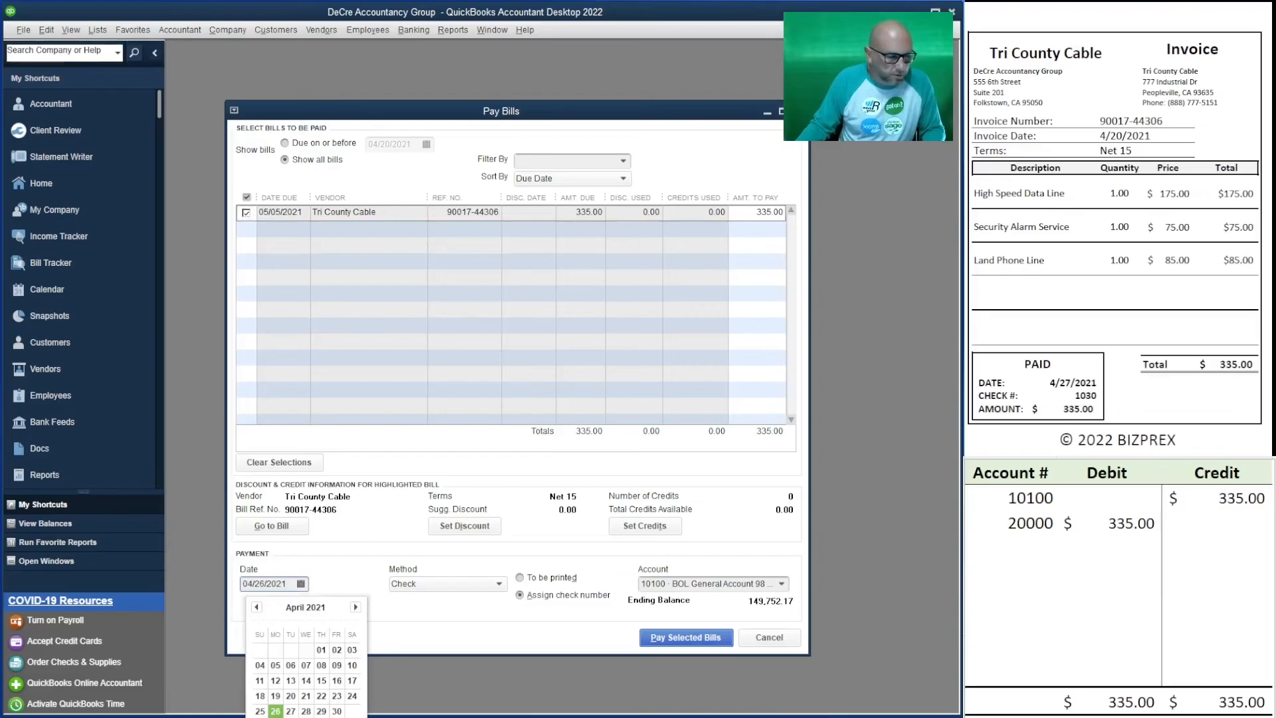
{"action": "left_click", "coordinate": [290, 711]}
{"action": "key", "text": "Tab"}
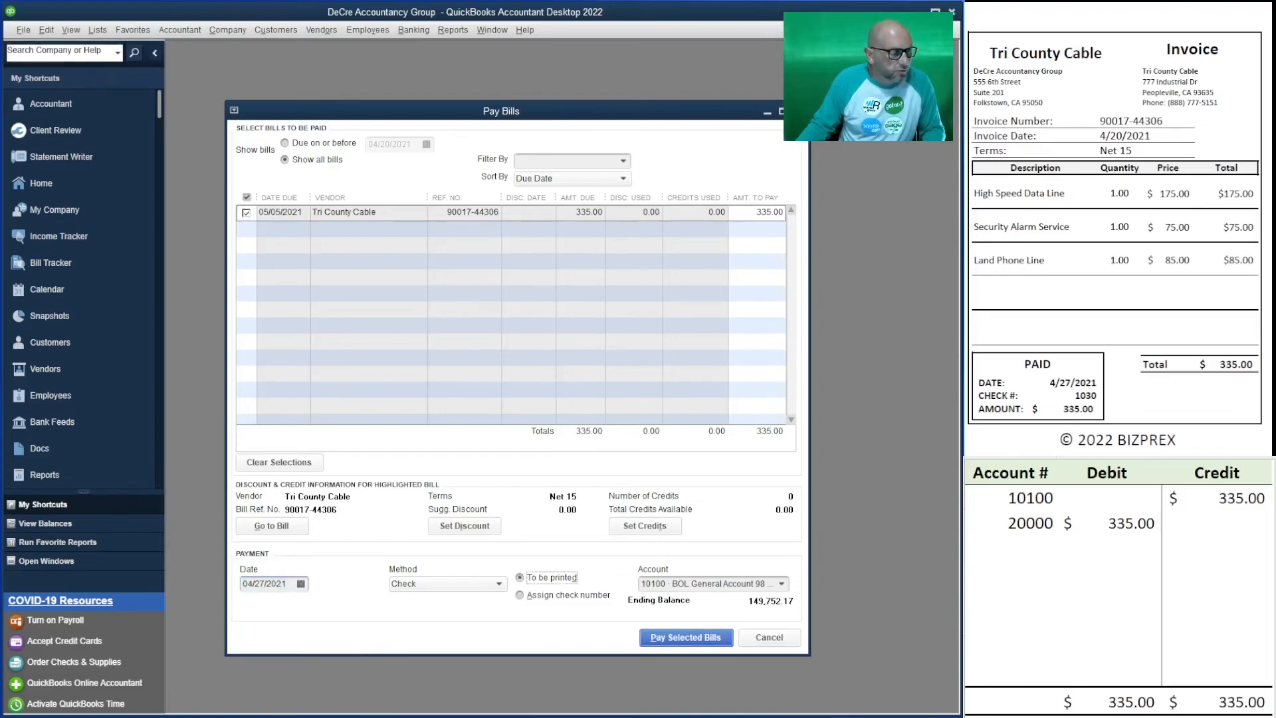
{"action": "key", "text": "Return"}
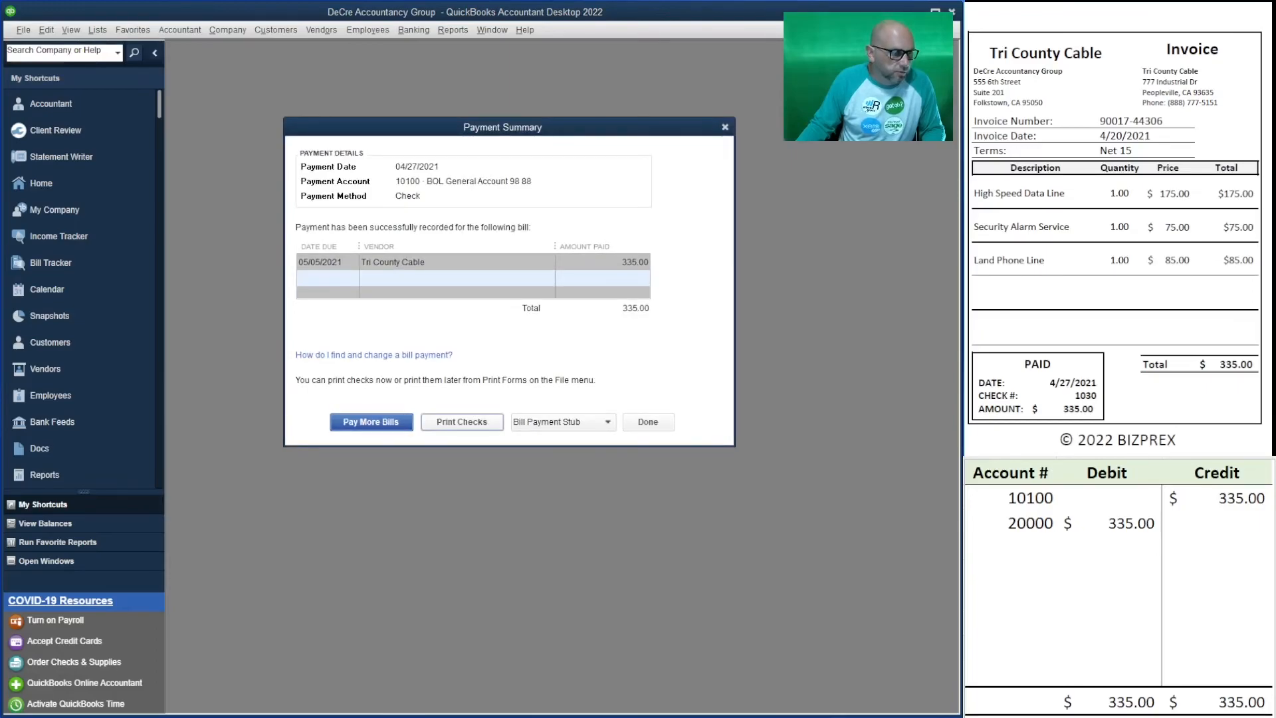
Print the Tri County Cable check with first check number 1030 and confirm that it printed correctly.
{"action": "key", "text": "Tab"}
{"action": "key", "text": "Return"}
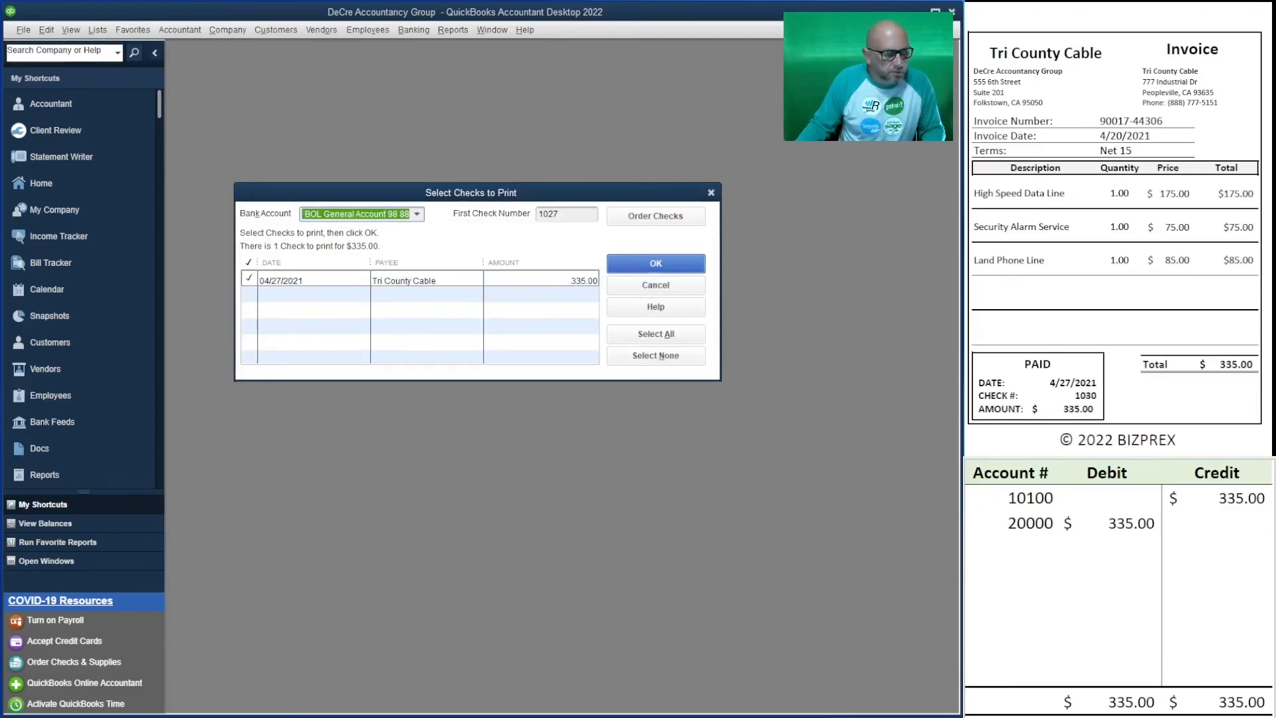
{"action": "key", "text": "Tab"}
{"action": "type", "text": "1030"}
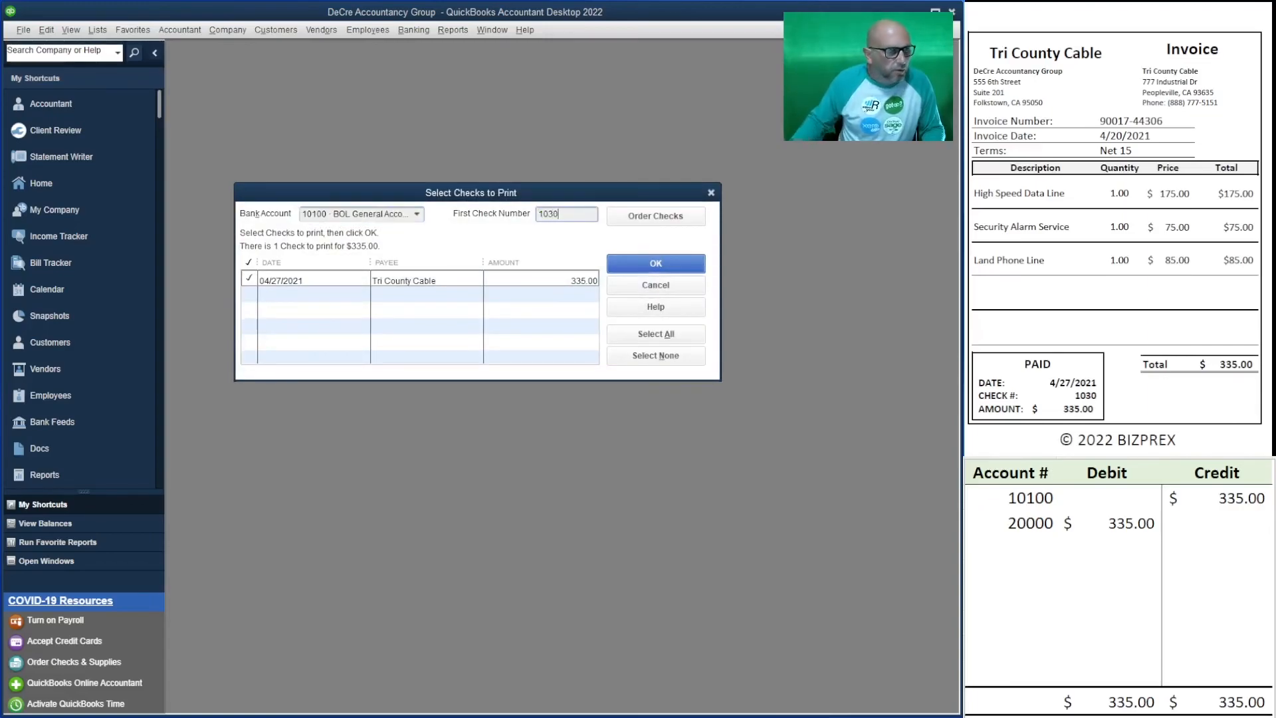
{"action": "key", "text": "Return"}
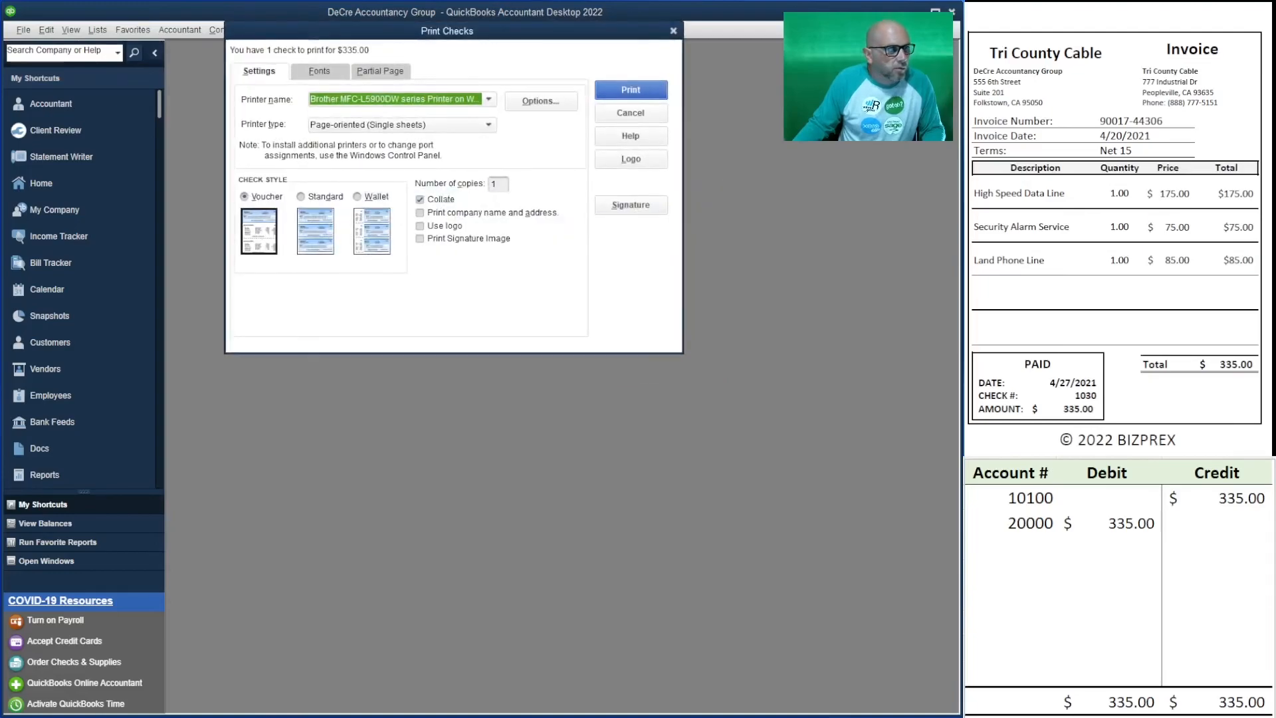
{"action": "key", "text": "Return"}
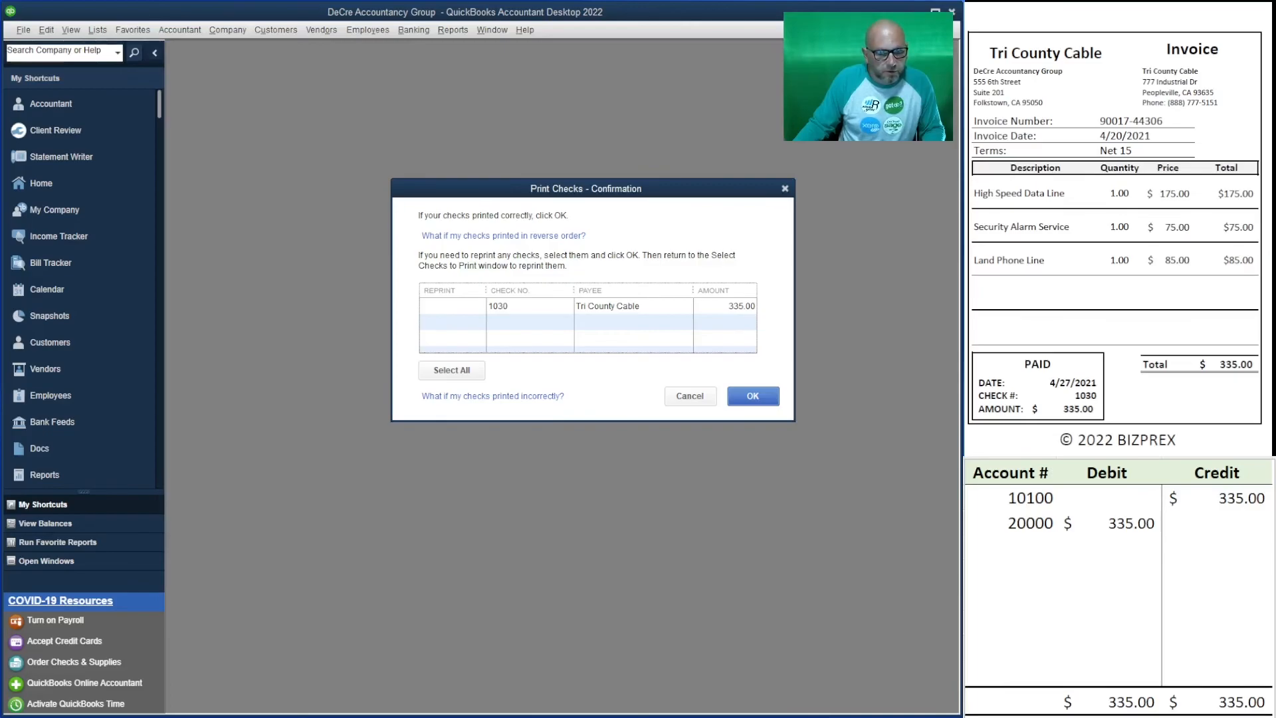
{"action": "left_click", "coordinate": [753, 396]}
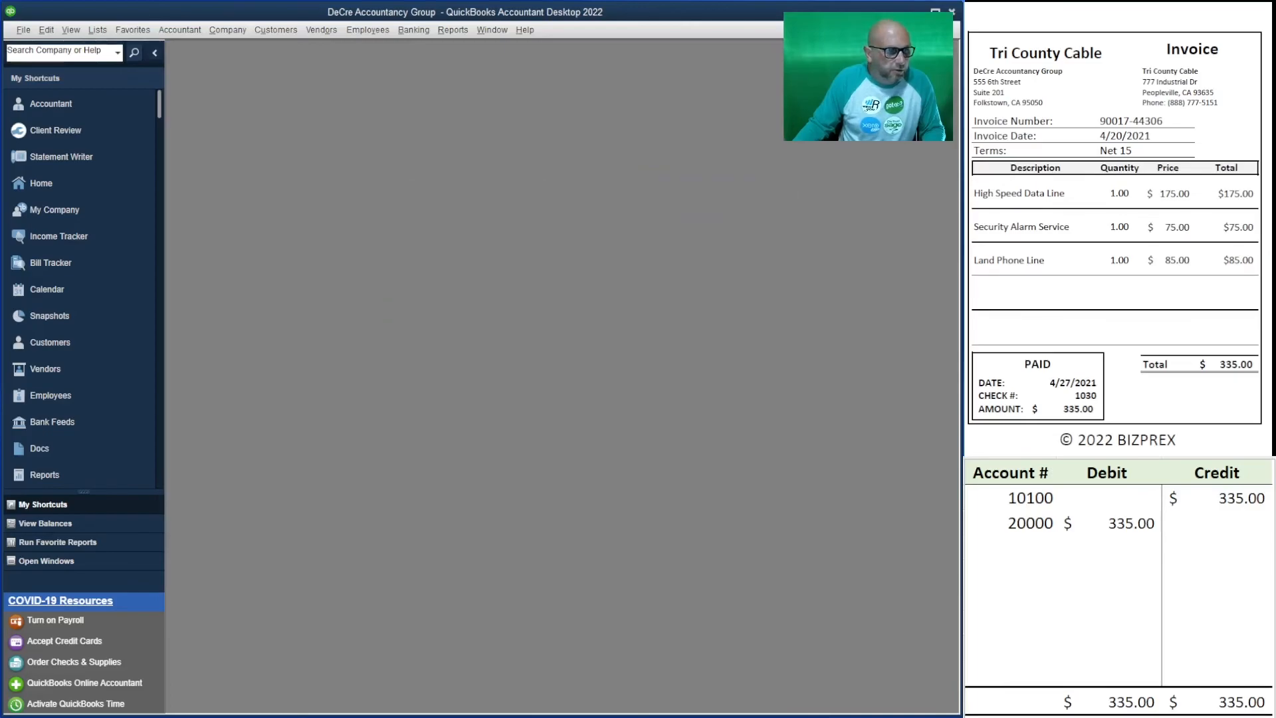
Open the check-writing form and choose 10100 BOL General Account as its bank account.
{"action": "left_click", "coordinate": [413, 30]}
{"action": "left_click", "coordinate": [433, 48]}
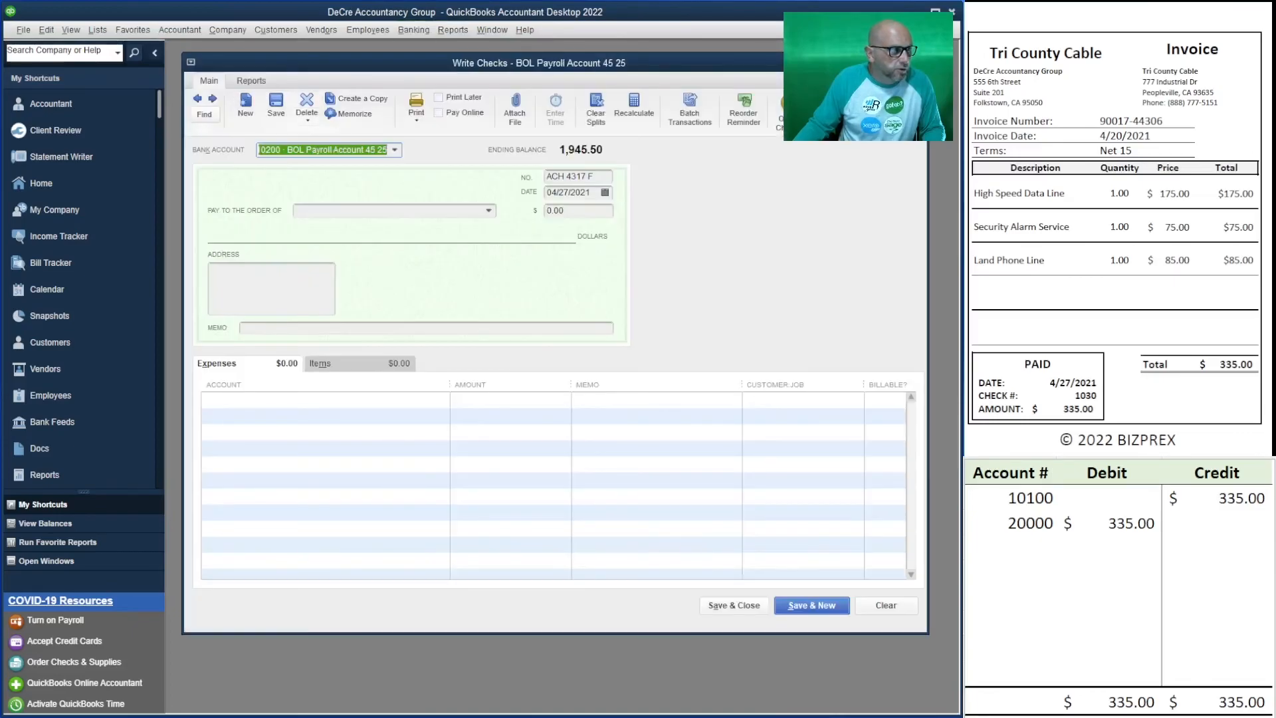
{"action": "left_click", "coordinate": [395, 151]}
{"action": "left_click", "coordinate": [333, 200]}
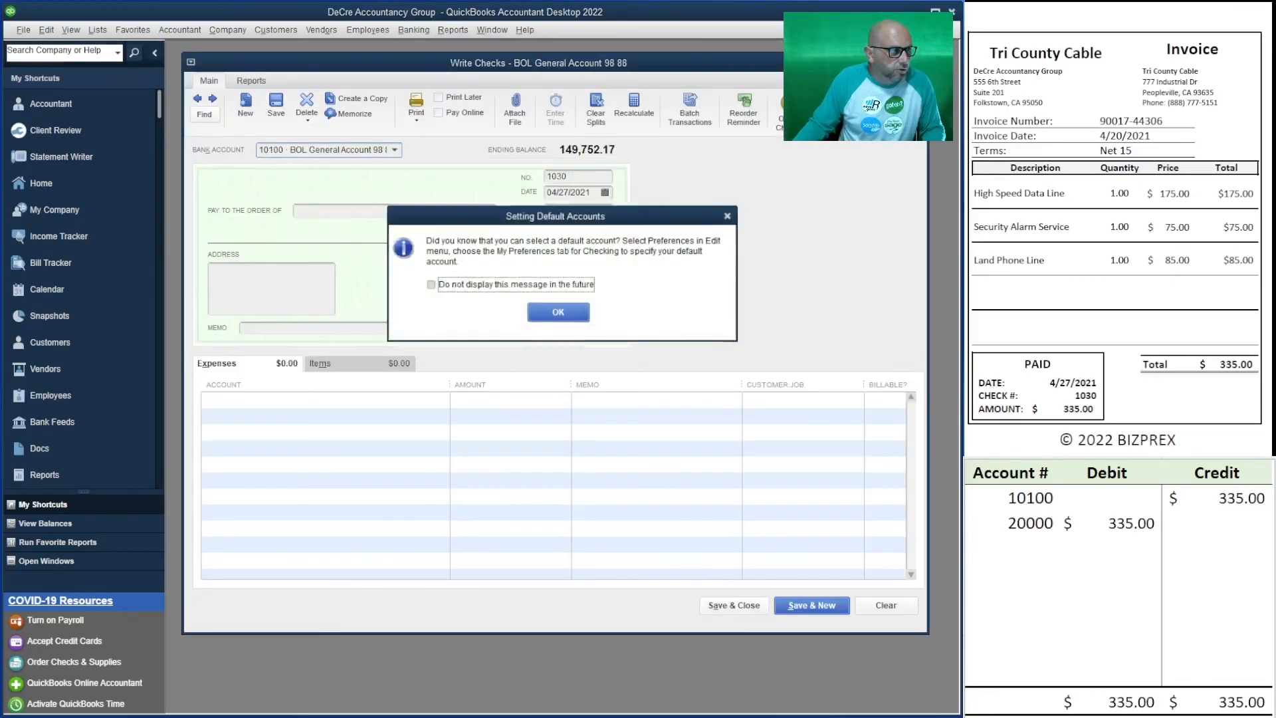
{"action": "left_click", "coordinate": [559, 312]}
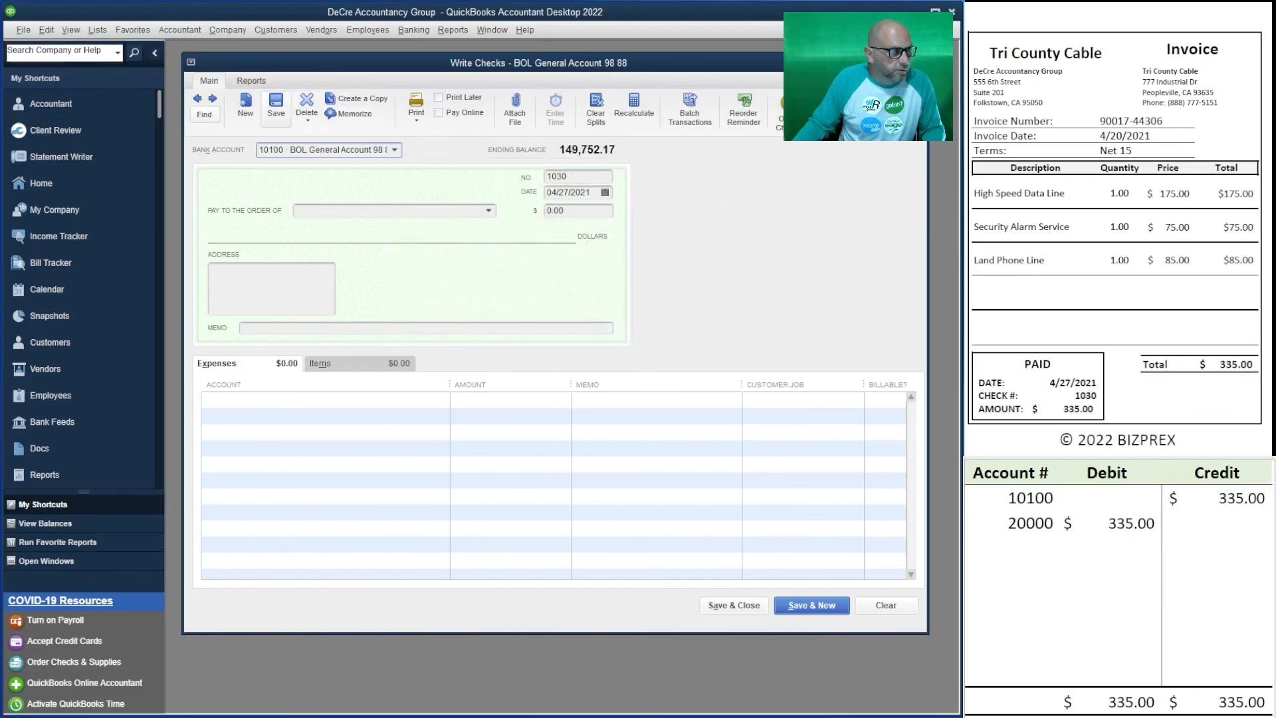
Go back to the recorded Tri County Cable check 1030, review its details and bank account choices, and close it.
{"action": "left_click", "coordinate": [197, 99]}
{"action": "left_click", "coordinate": [197, 99]}
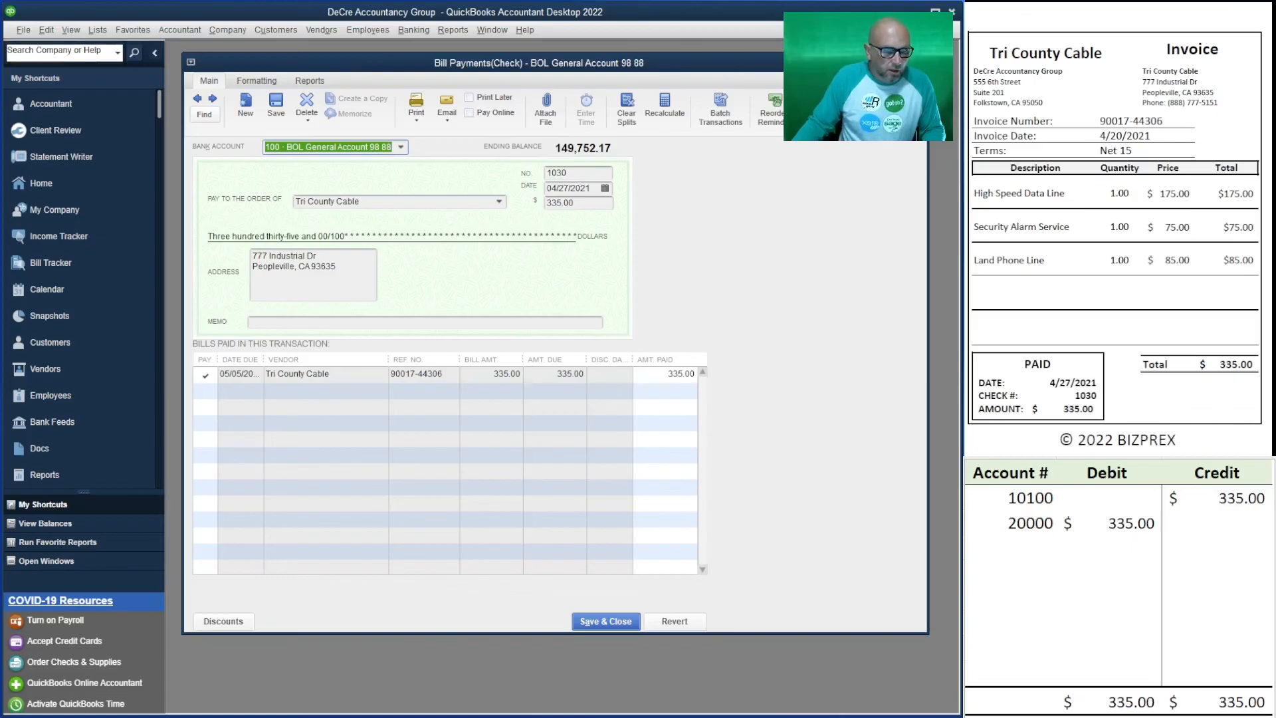
{"action": "left_click", "coordinate": [401, 147]}
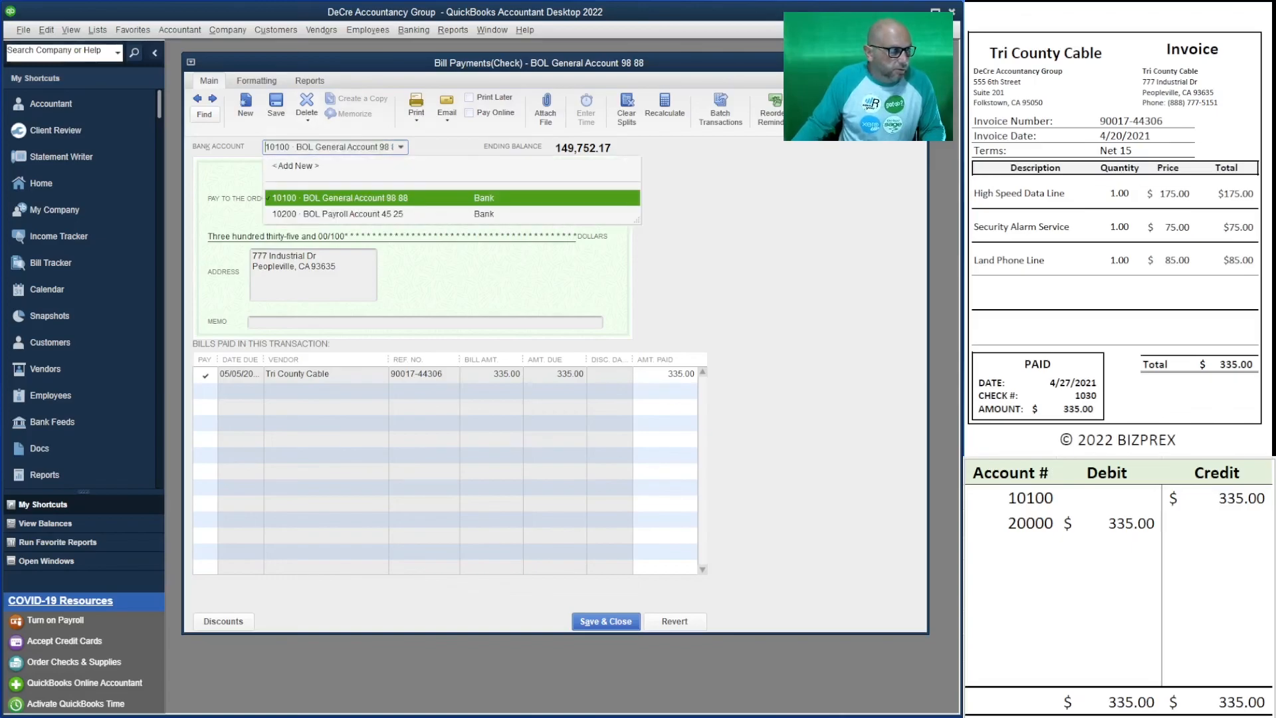
{"action": "left_click", "coordinate": [401, 147]}
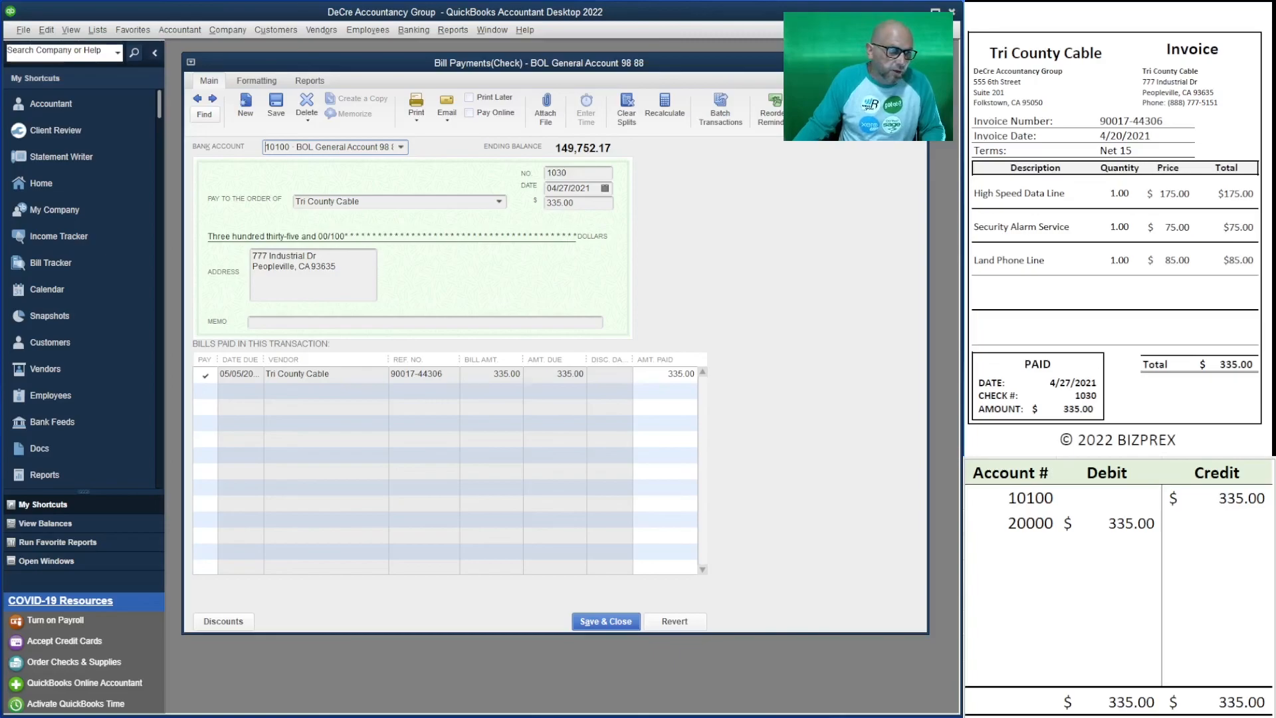
{"action": "key", "text": "Escape"}
Clear the 10100 and 20000 rows, including account numbers and amounts, from the debit and credit spreadsheet.
{"action": "key", "text": "alt+Tab"}
{"action": "scroll", "coordinate": [1118, 226], "scroll_direction": "down", "scroll_amount": 10}
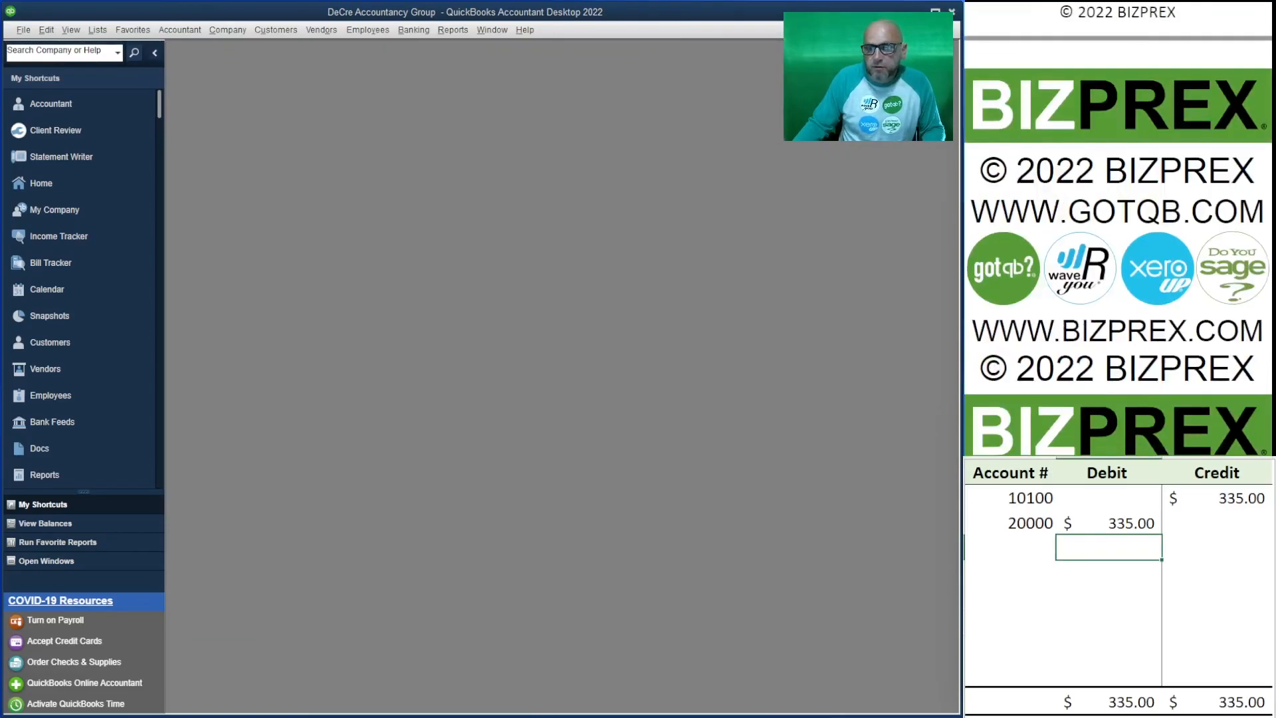
{"action": "left_click_drag", "start_coordinate": [1217, 523], "coordinate": [1017, 498]}
{"action": "key", "text": "Delete"}
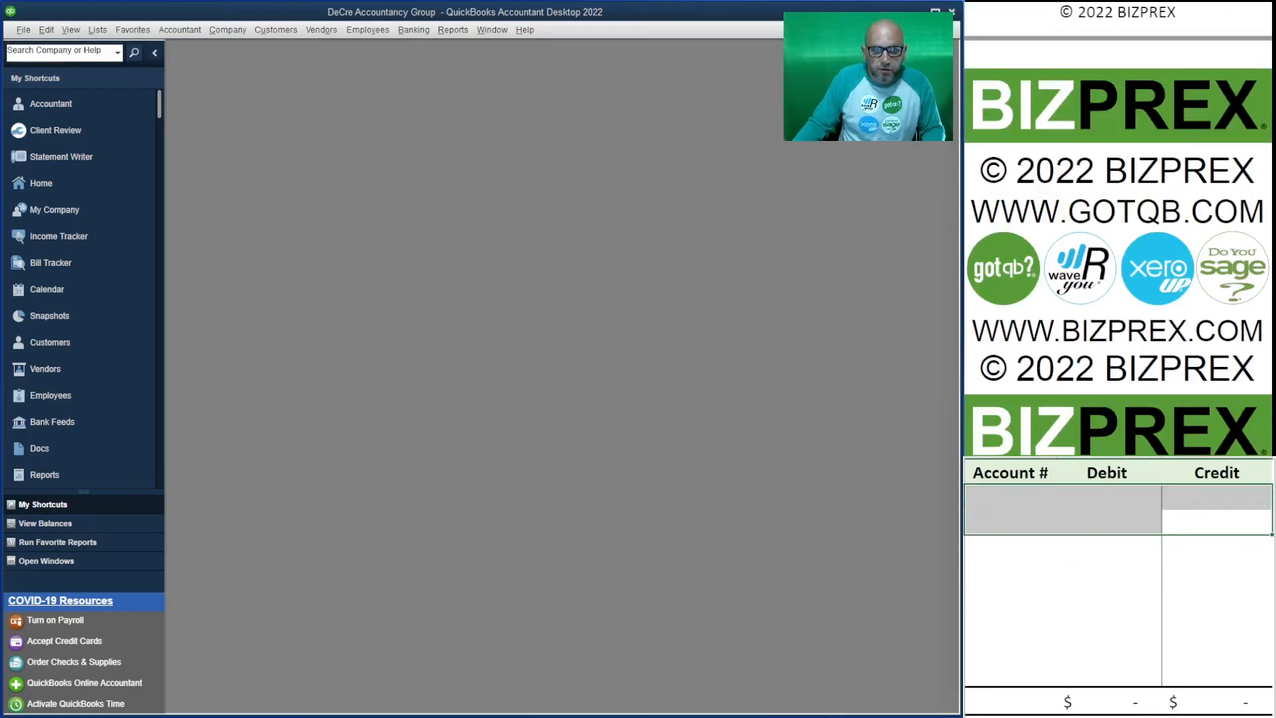
{"action": "left_click", "coordinate": [1109, 572]}
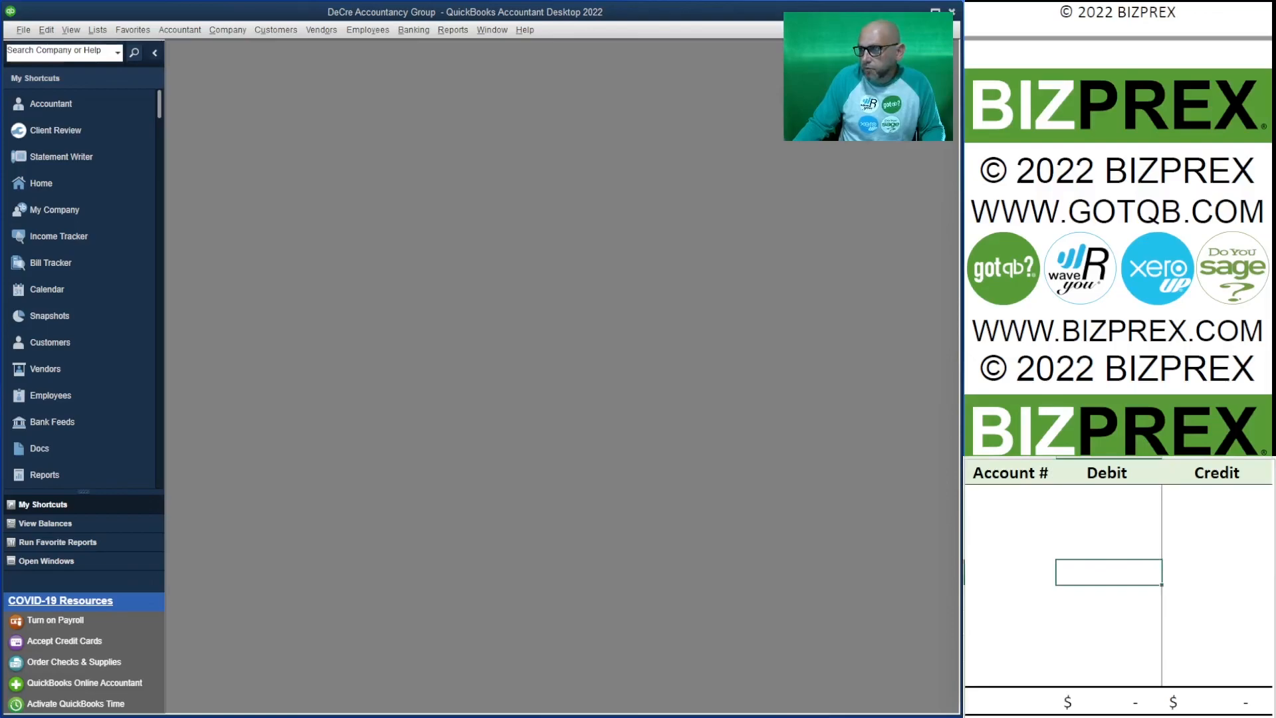